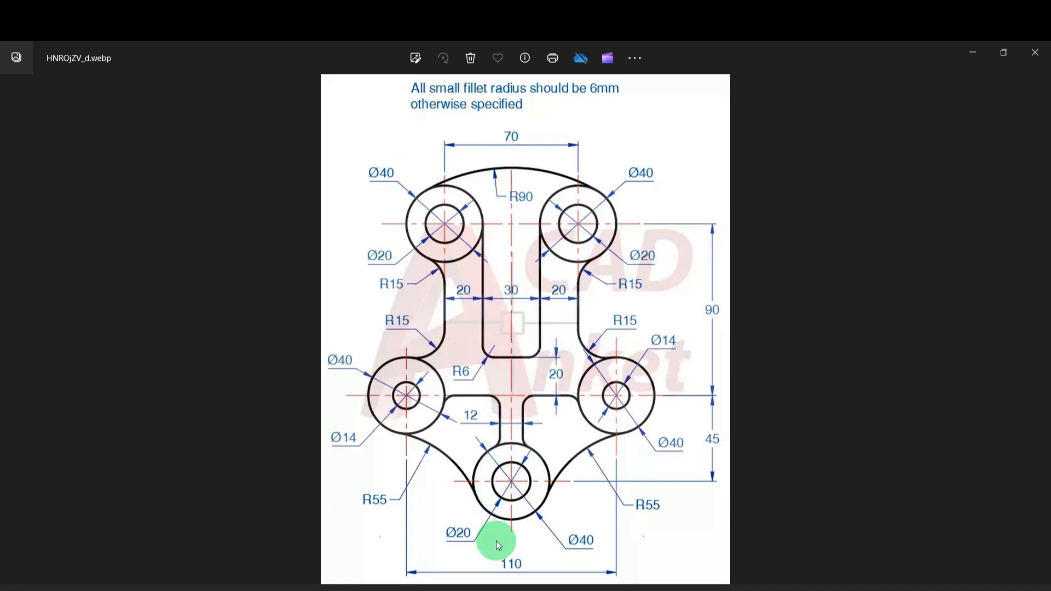
Switch to AutoCAD and start a new blank drawing, checking the dimensioned reference image HNROjZV_d.webp before drawing
left_click(495, 587)
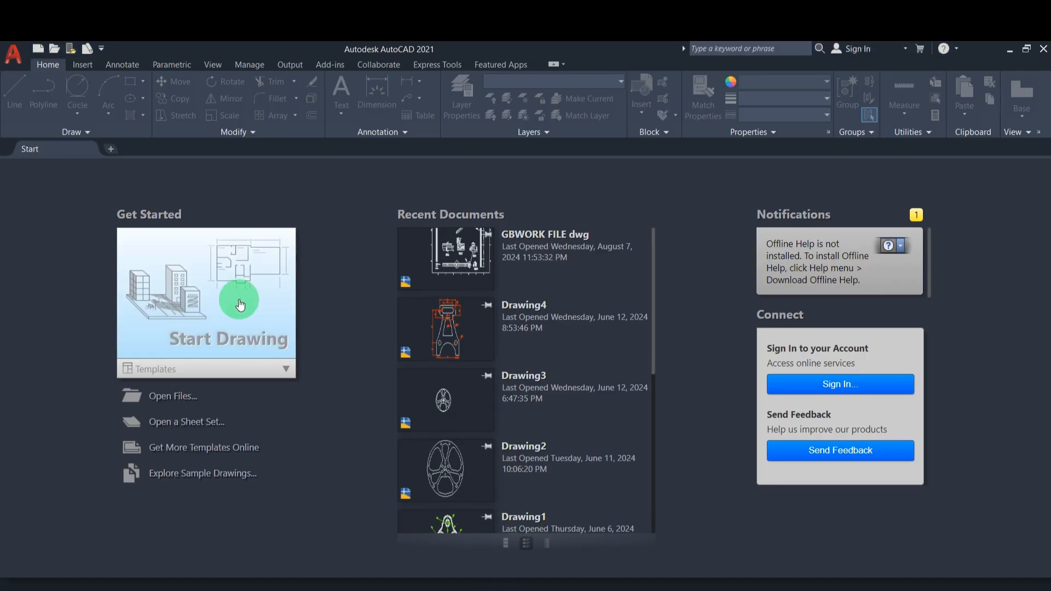
left_click(228, 296)
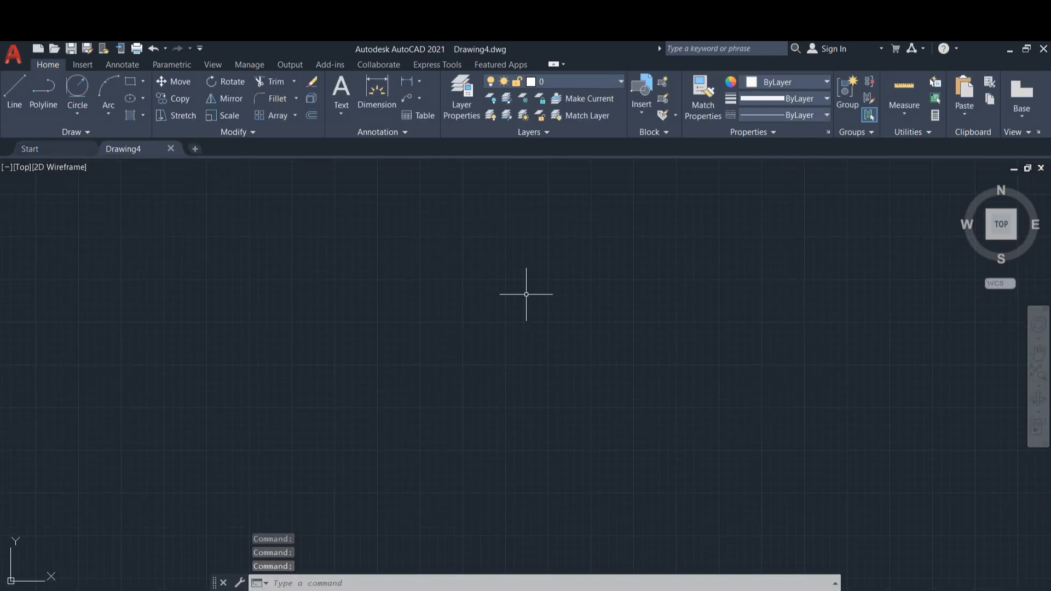
key("alt+Tab")
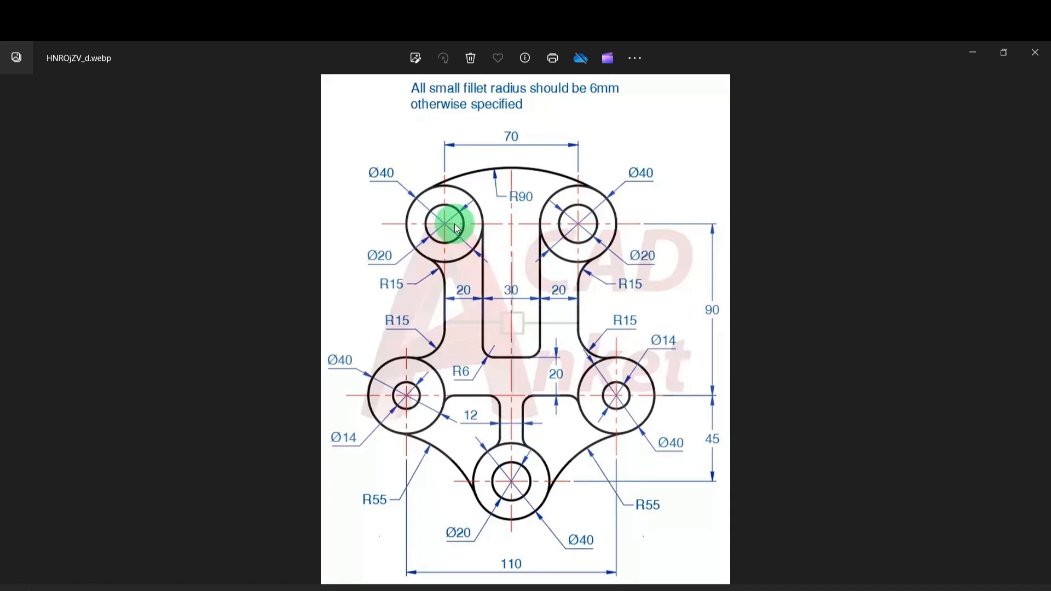
key("alt+Tab")
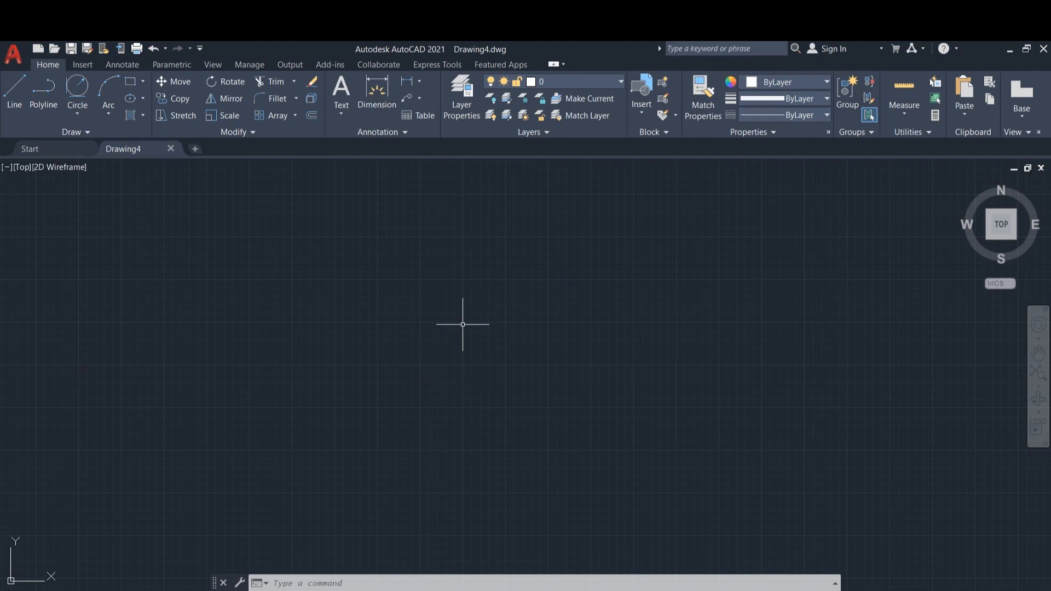
Turn off dynamic input by setting the DYNMODE system variable to 0
type("LENGTH")
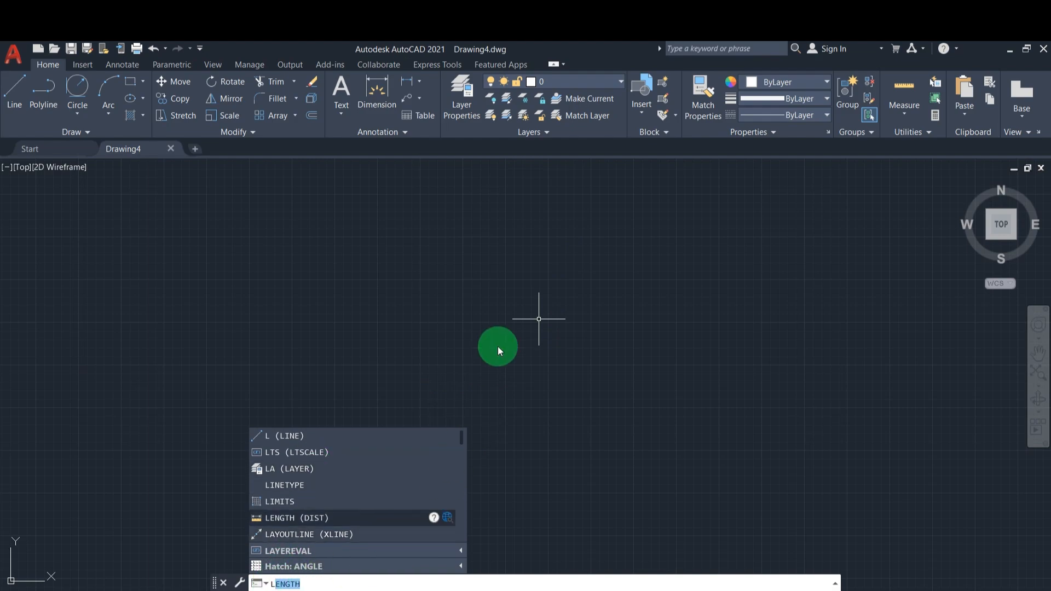
key("Escape")
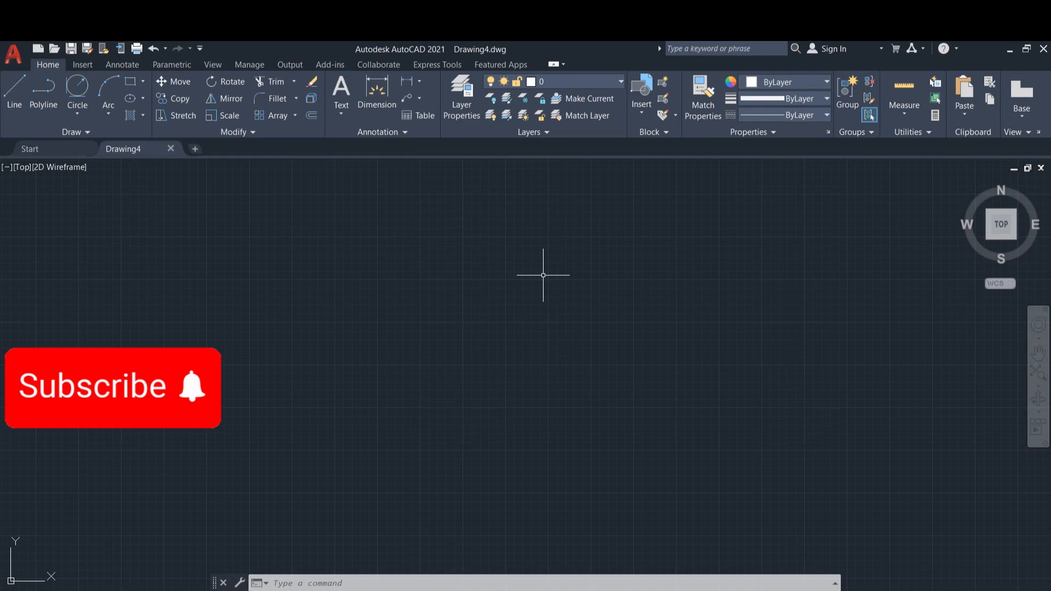
type("d")
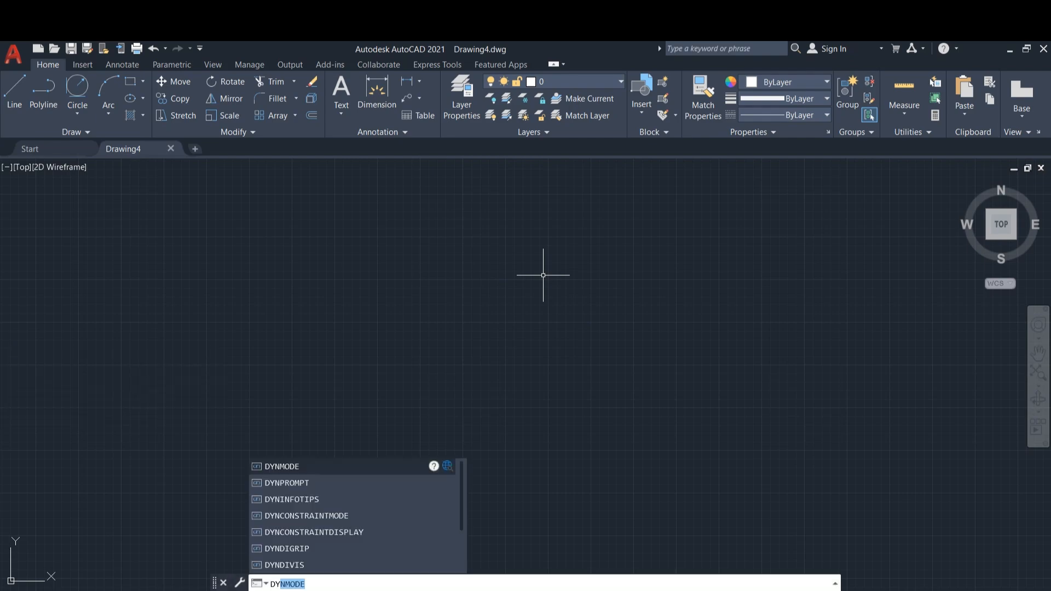
left_click(543, 275)
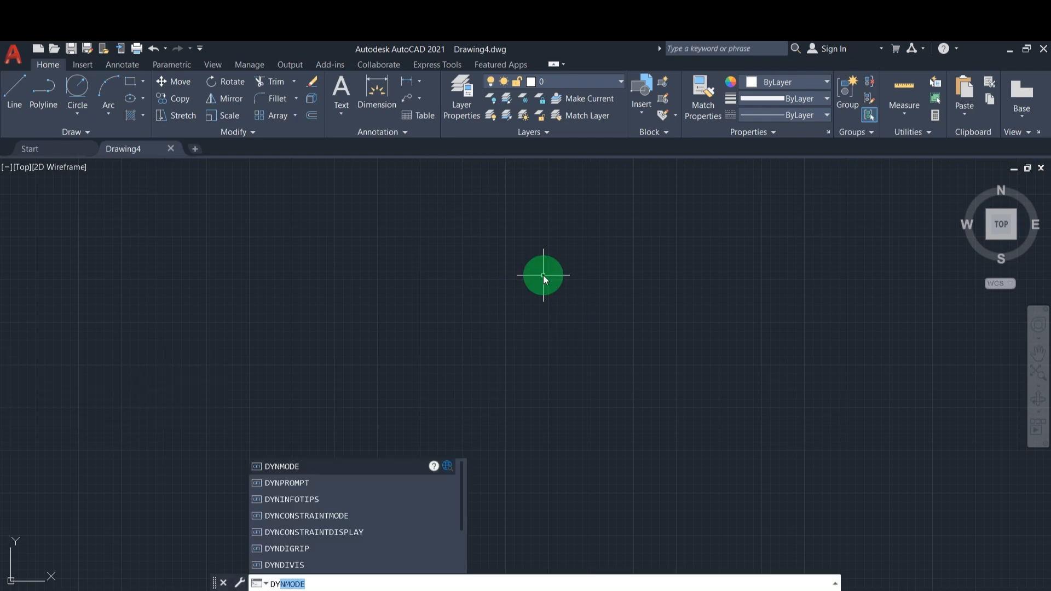
type("ynmode")
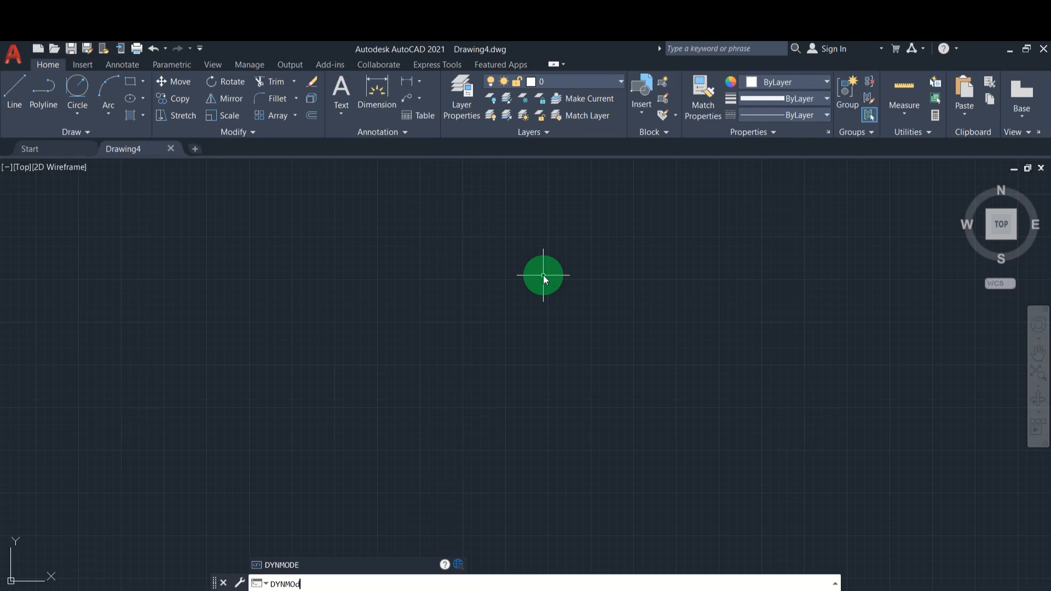
key("Return")
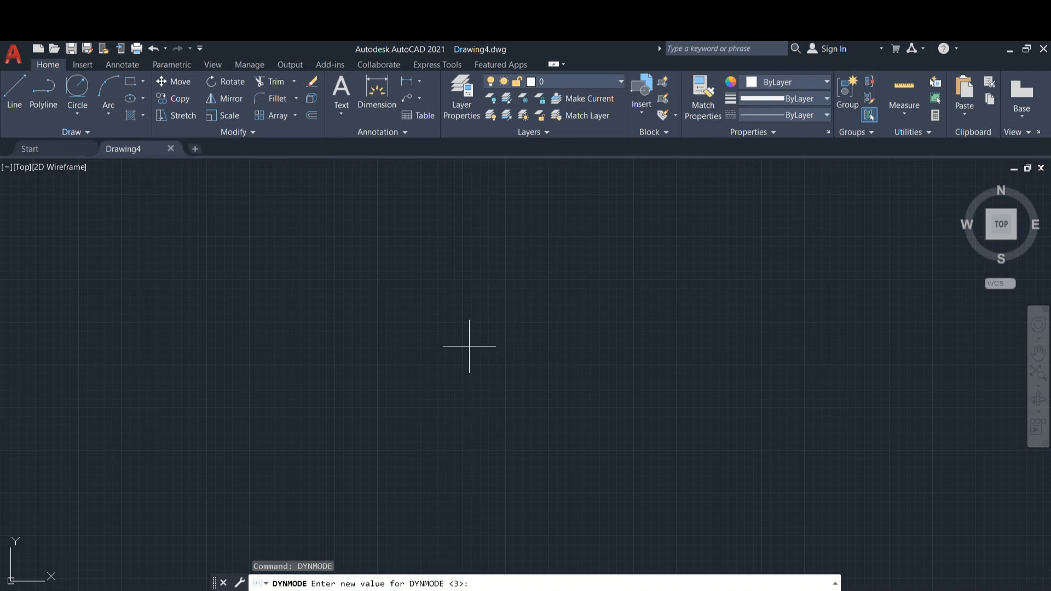
type("0")
key("Return")
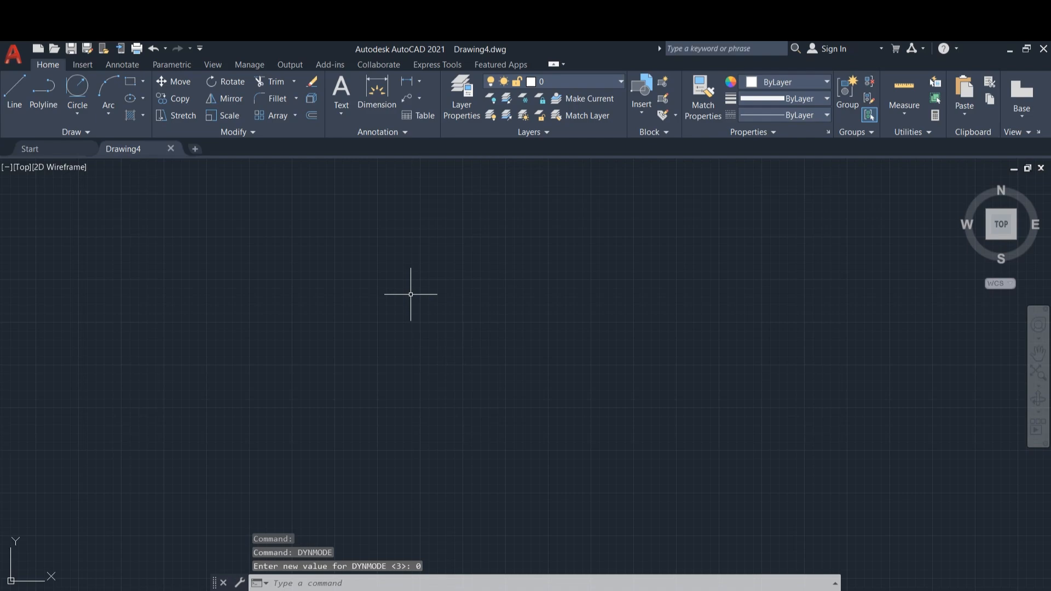
Turn on dynamic input by setting the DYNMODE system variable to 3
type("DYNMO")
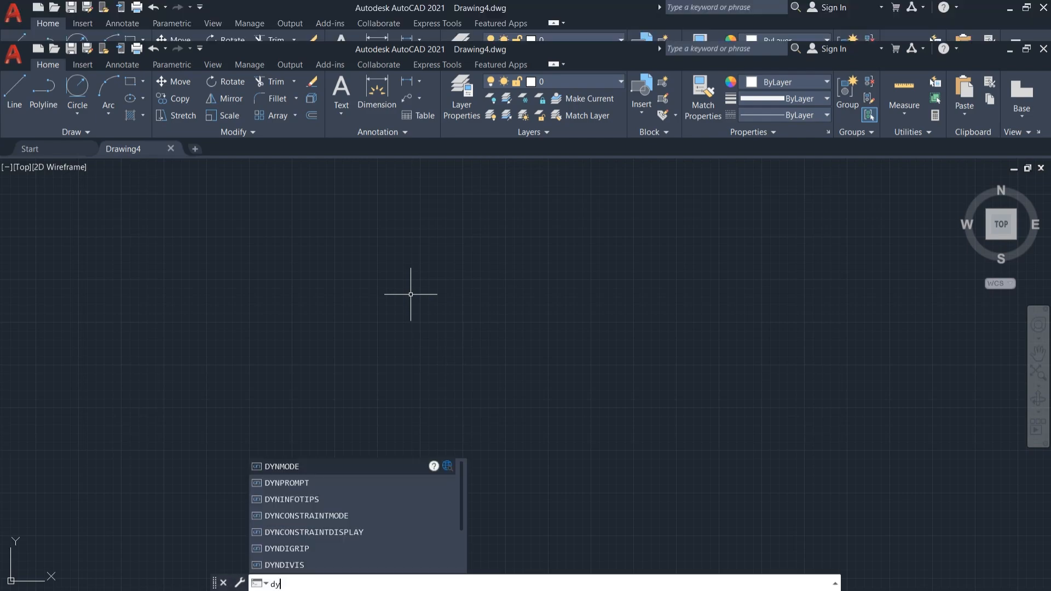
type("De")
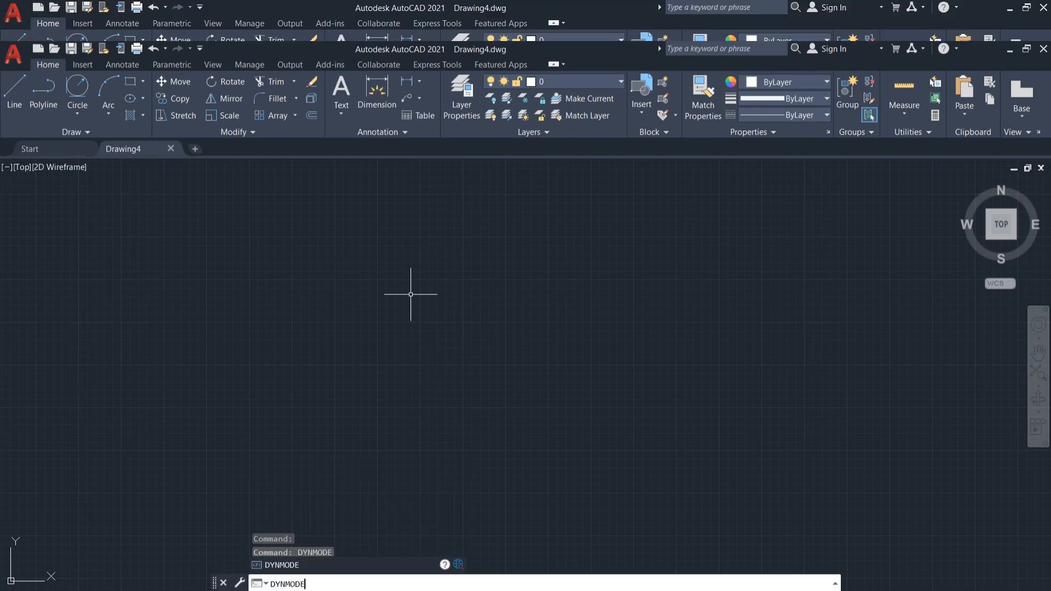
key("Return")
type("3")
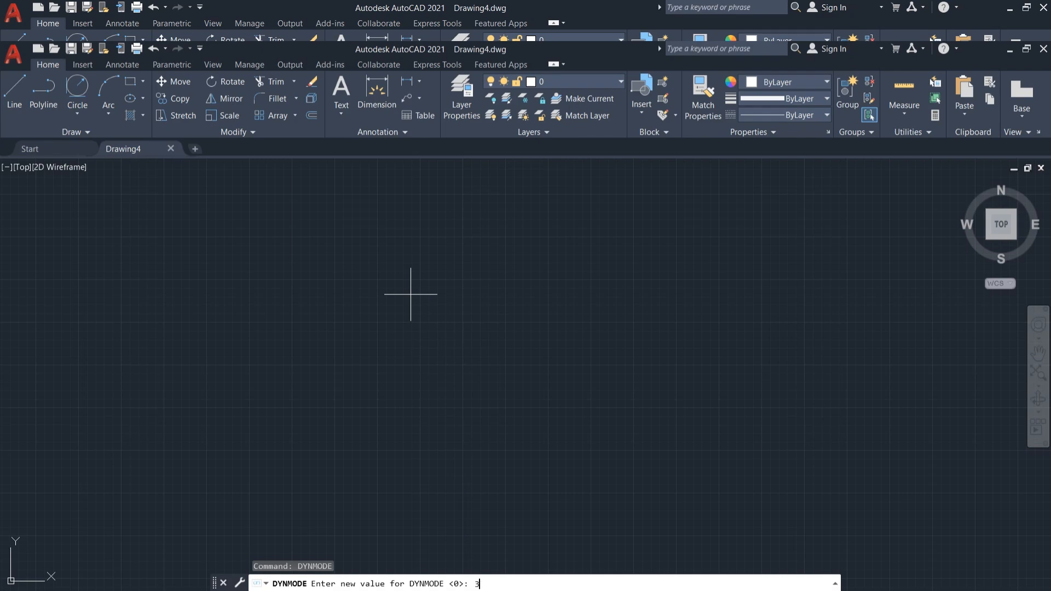
key("Return")
type("l")
key("Return")
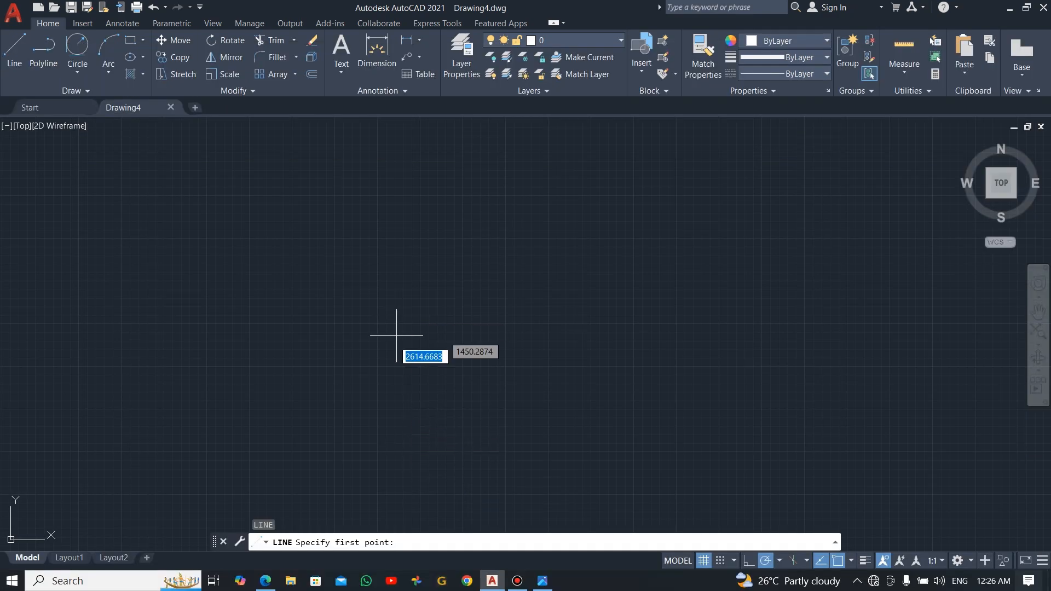
key("Escape")
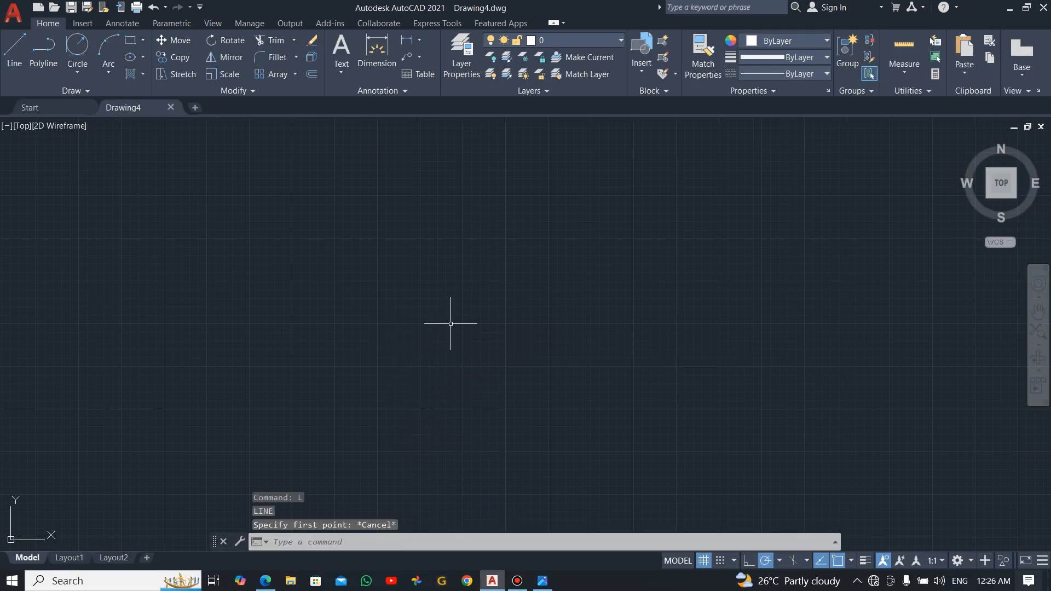
type("dYNMOde")
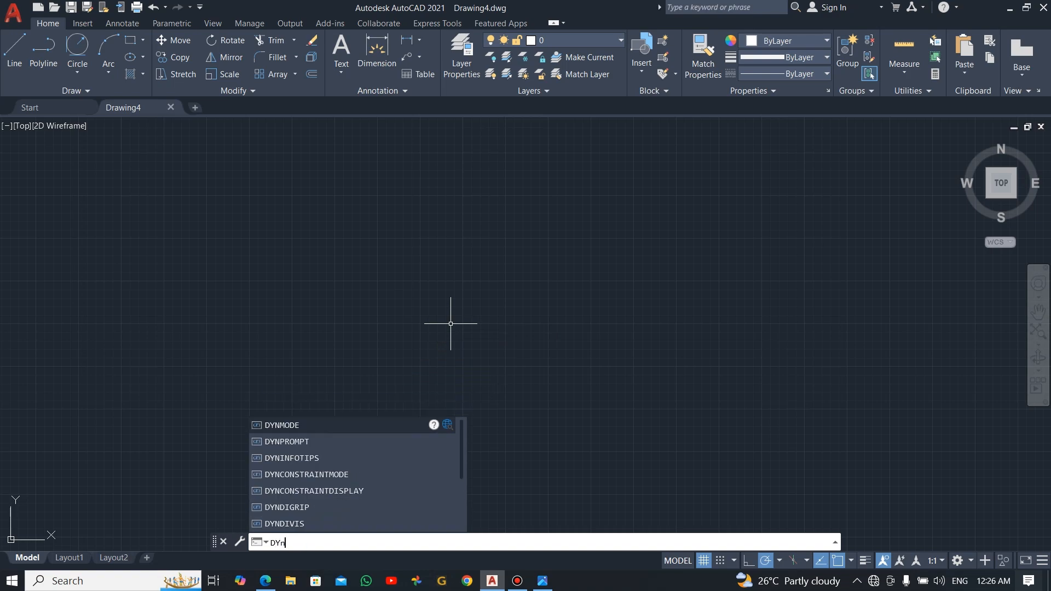
key("Return")
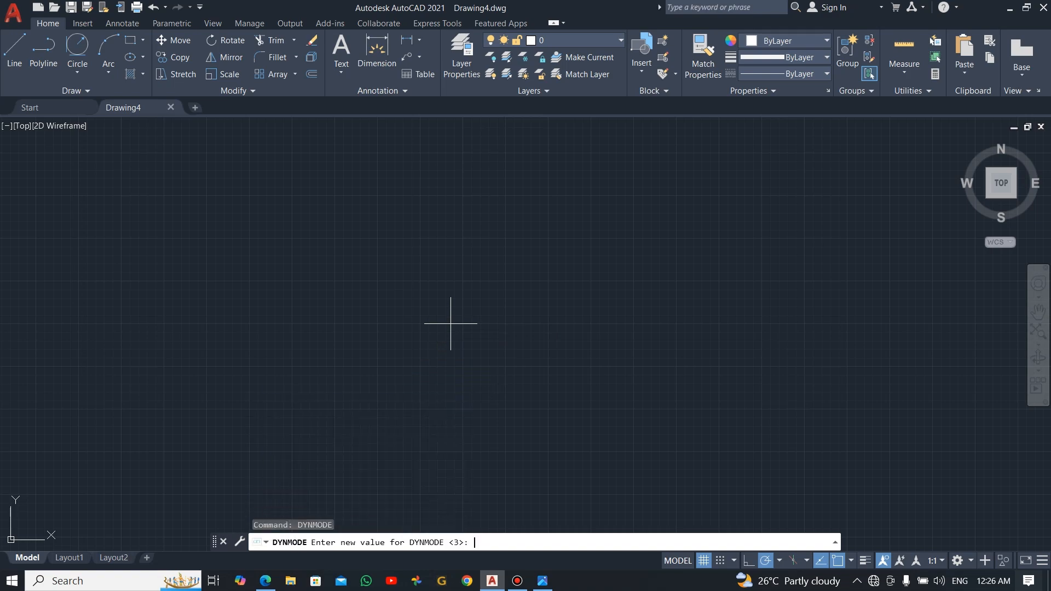
left_click(463, 543)
key("Escape")
type("l")
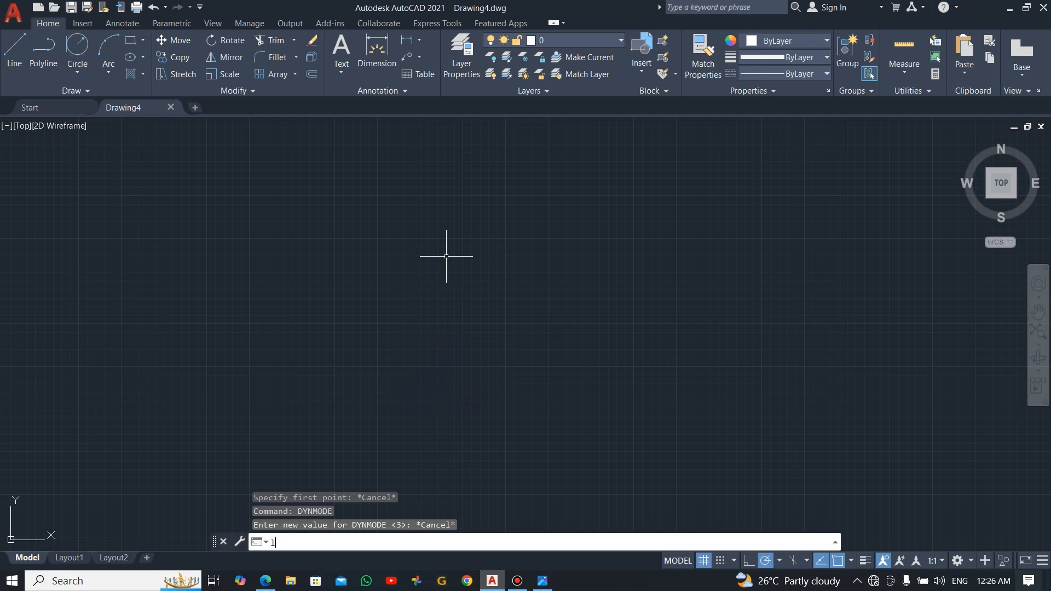
key("Return")
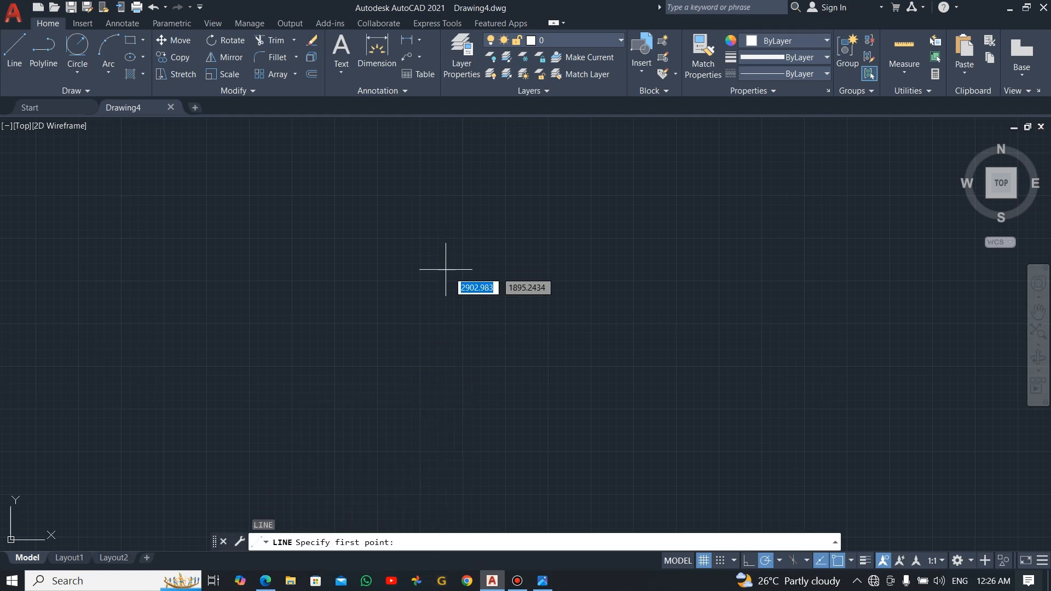
left_click(418, 258)
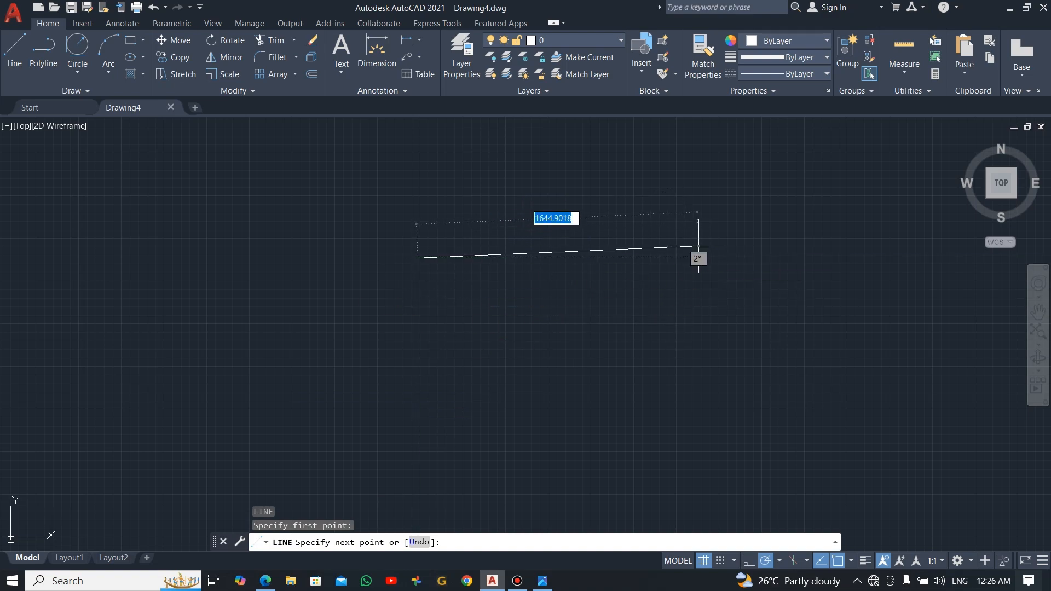
key("Escape")
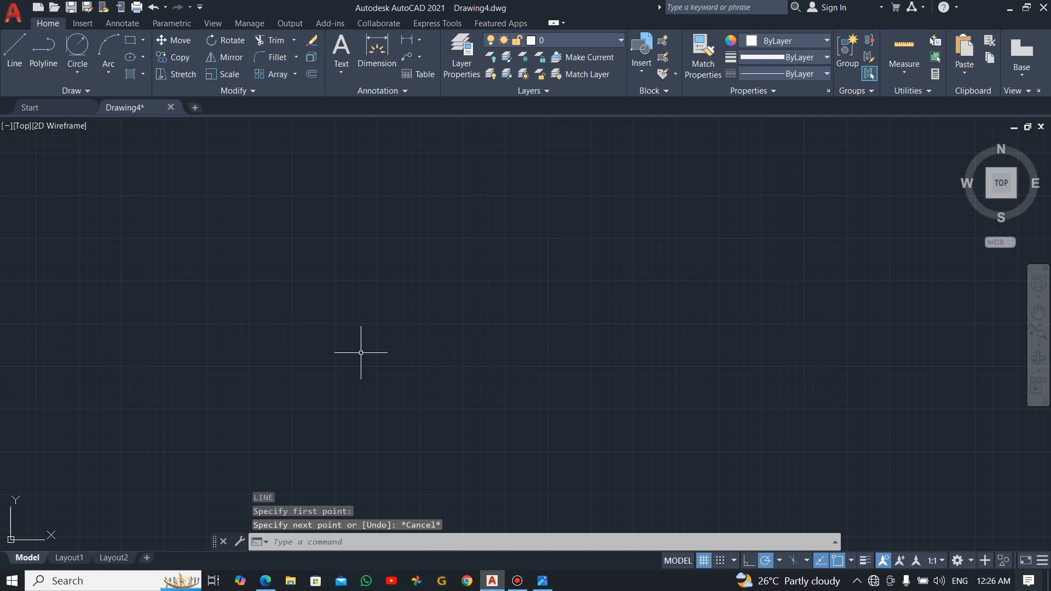
Draw a horizontal line 70 units long in the upper part of the empty drawing area
type("l")
key("Return")
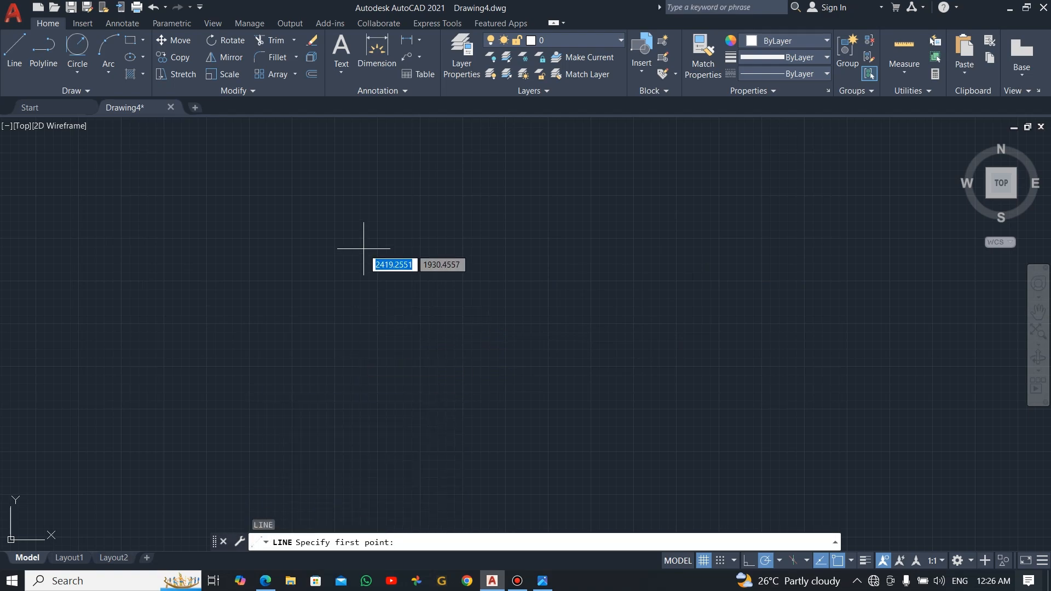
left_click(356, 225)
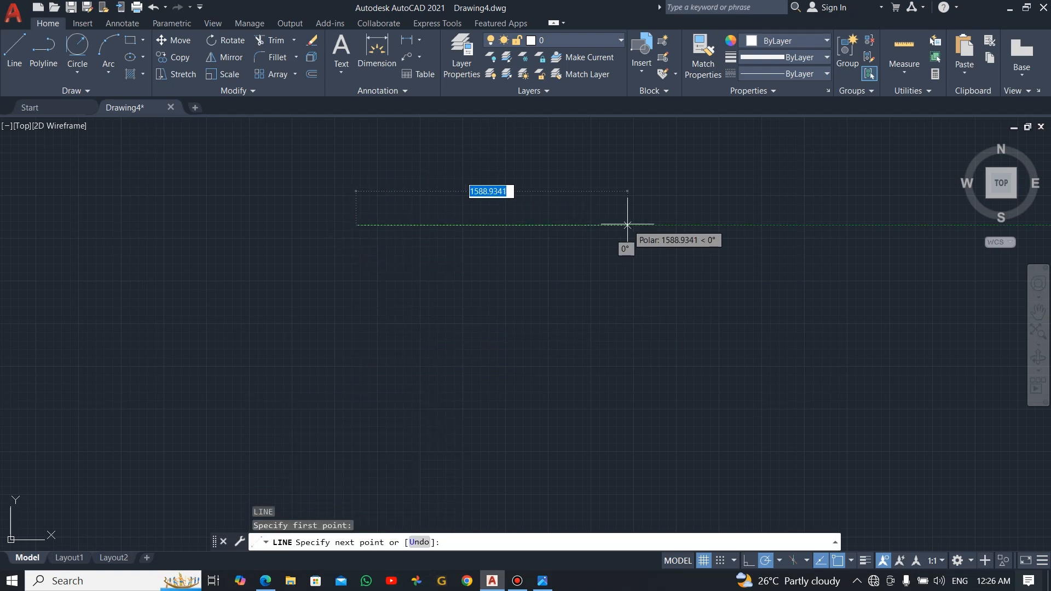
type("70")
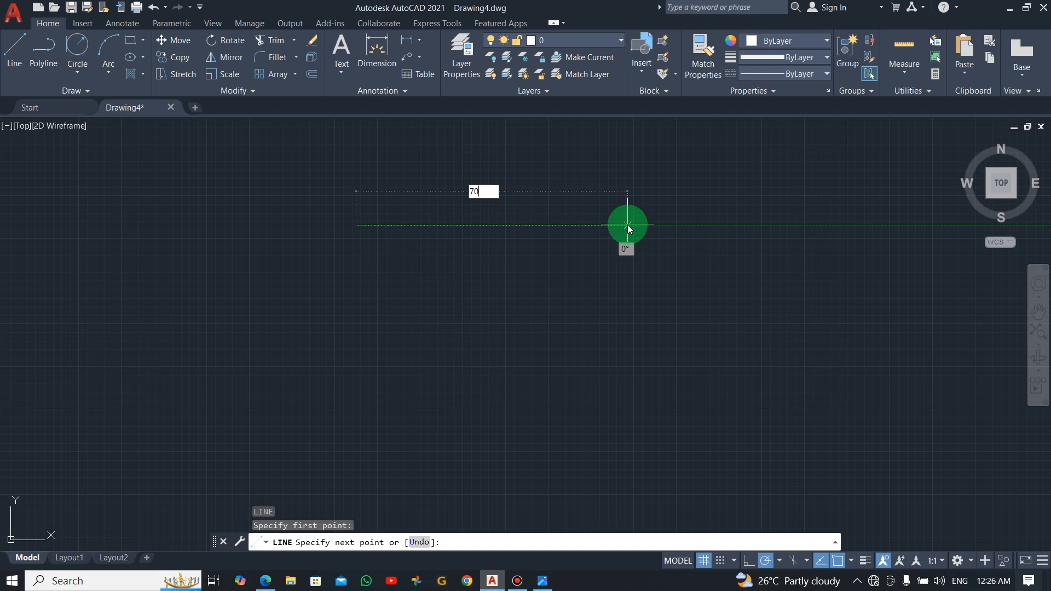
key("Return")
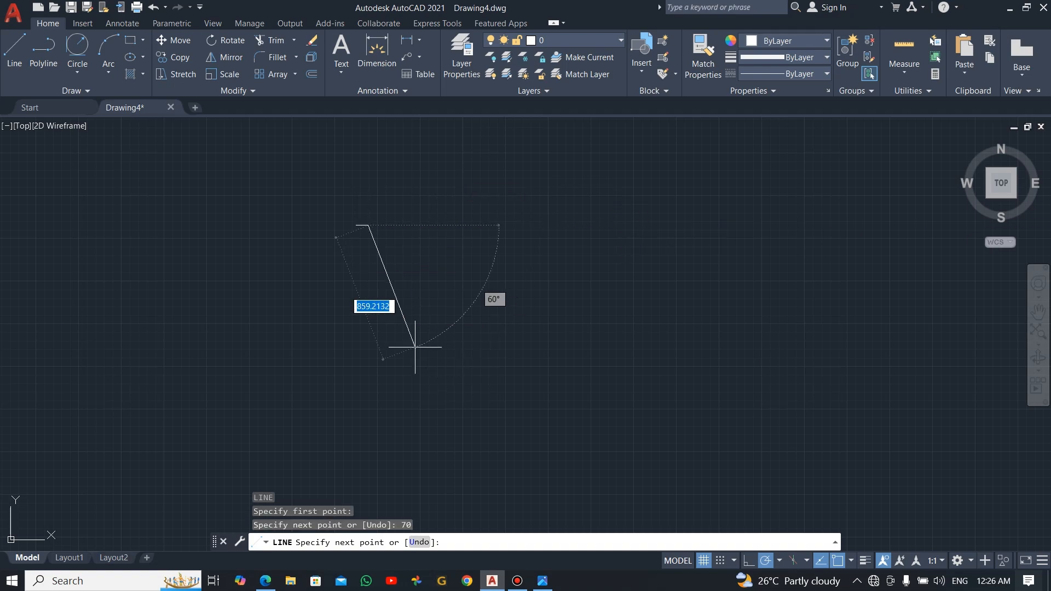
key("Escape")
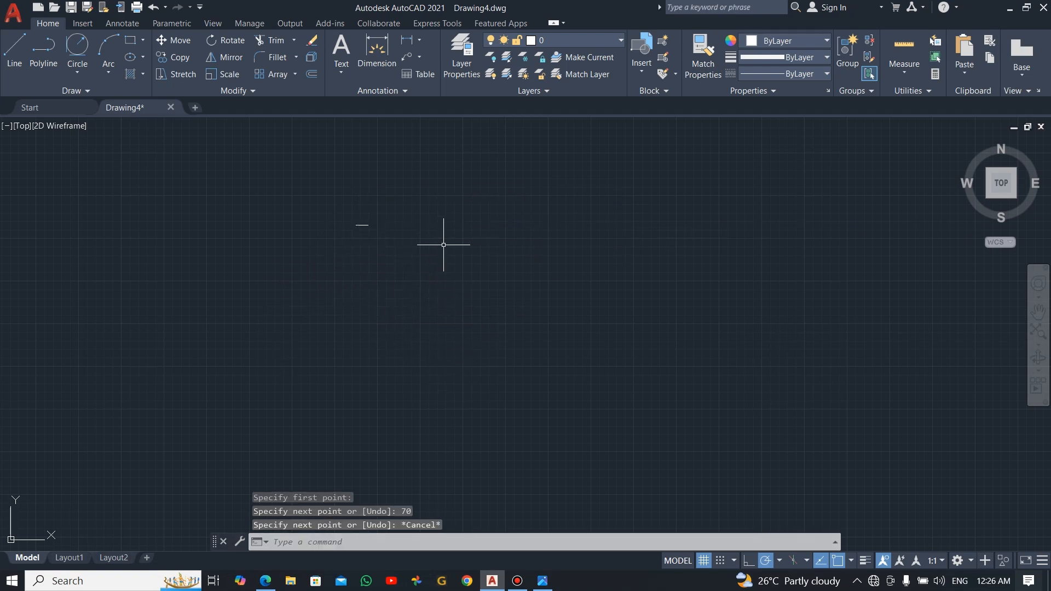
Zoom to the drawing's extents and frame the 70-unit line with free space around and below it
key("alt+Tab")
key("alt+Tab")
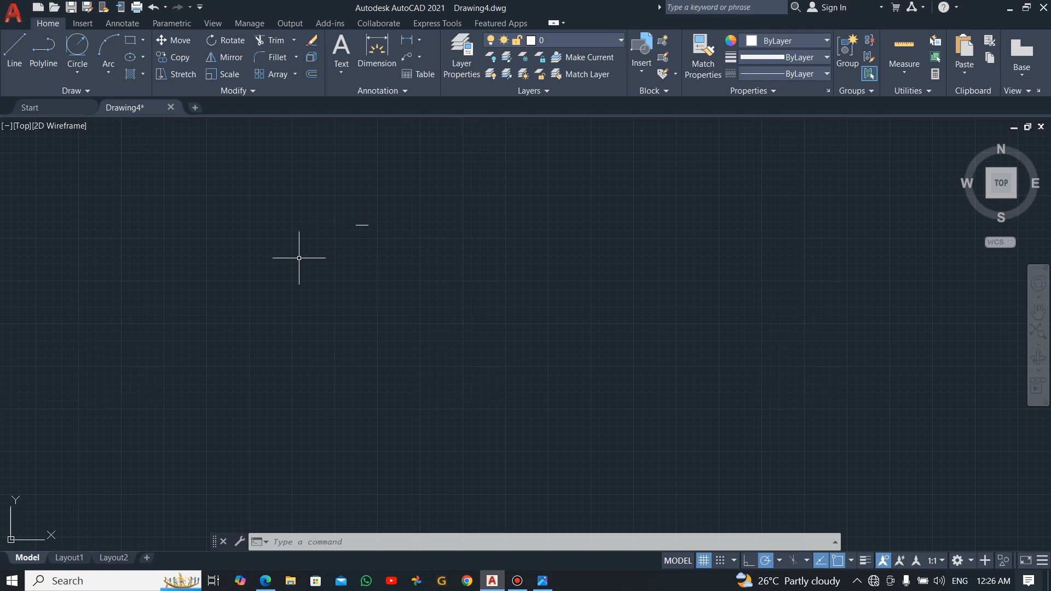
type("z")
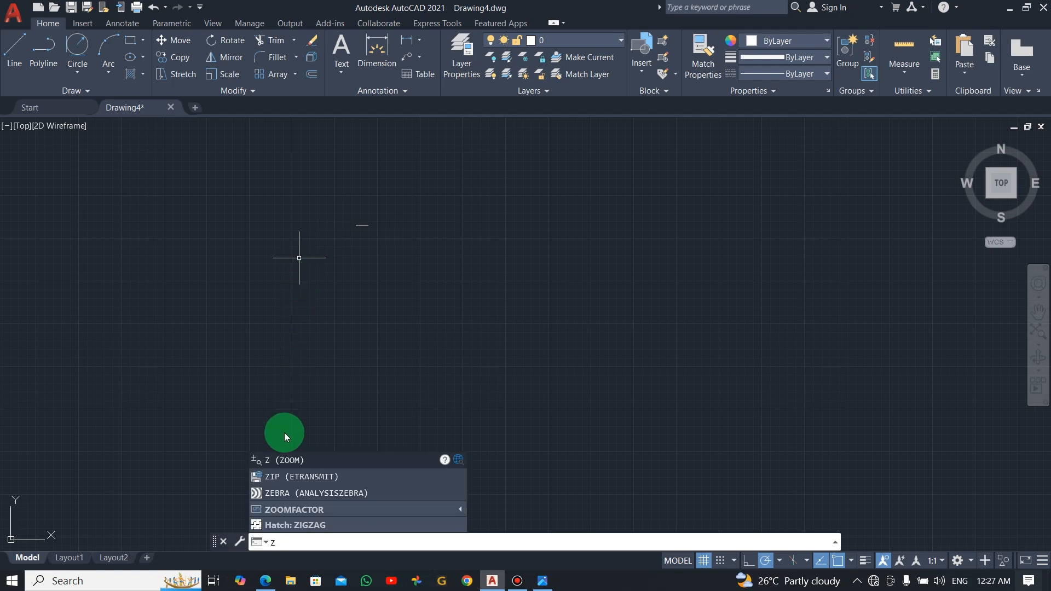
key("Return")
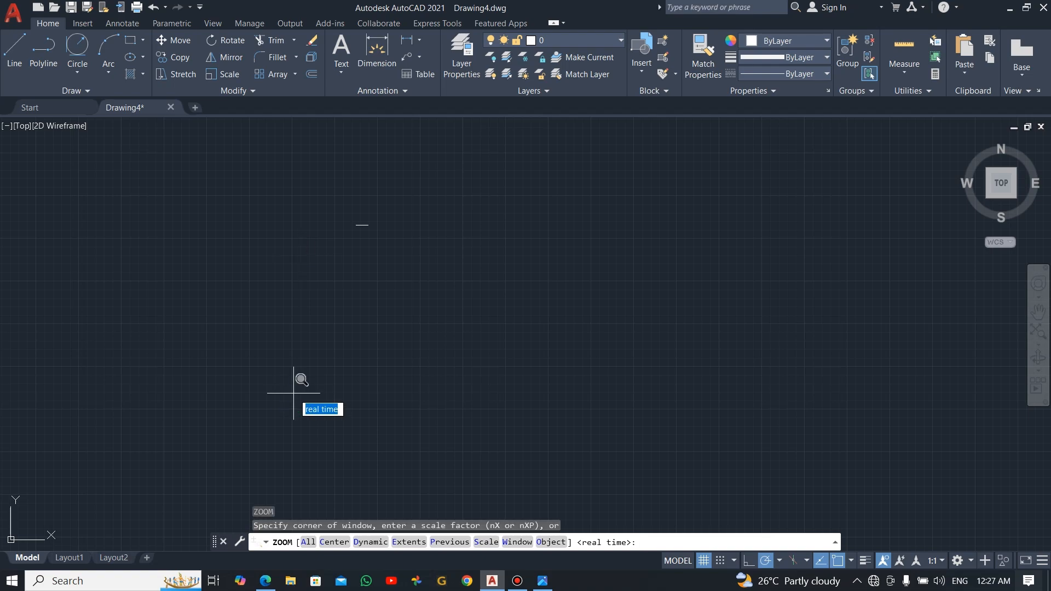
left_click(411, 543)
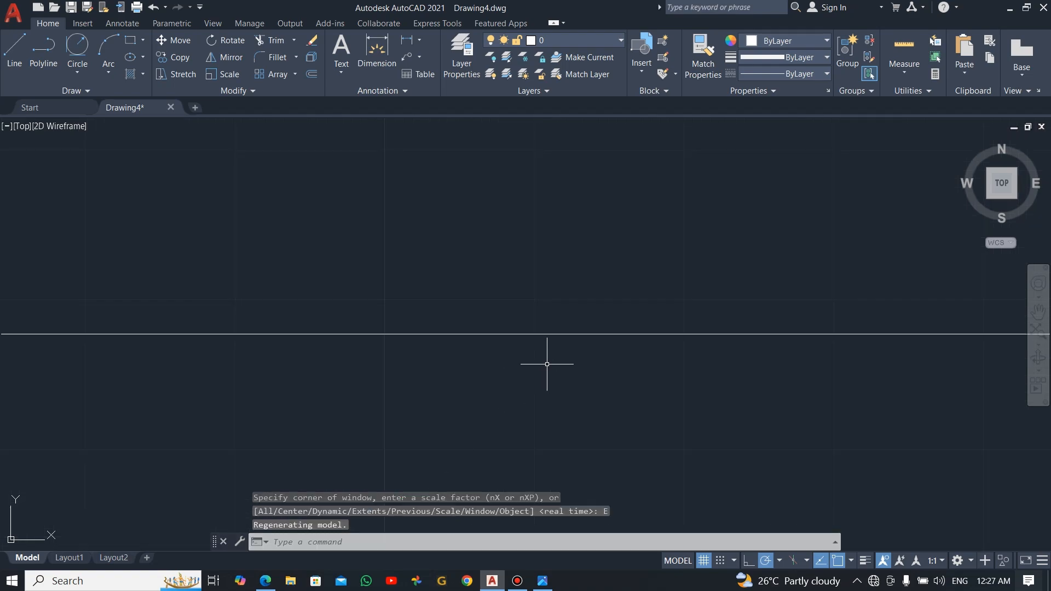
scroll(640, 340, "down", 5)
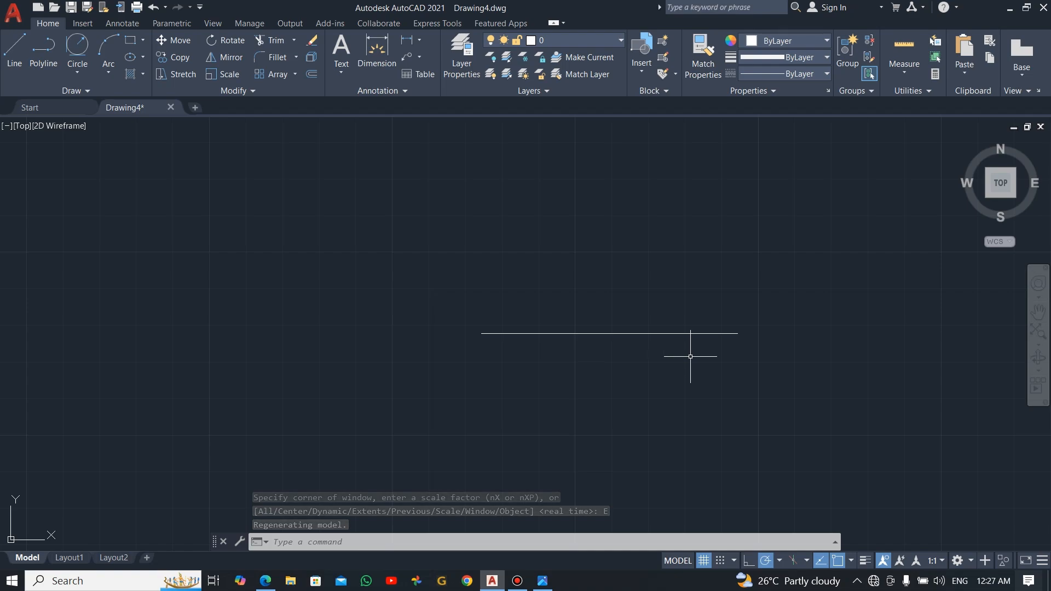
scroll(686, 366, "down", 2)
middle_click_drag(685, 368, 630, 337)
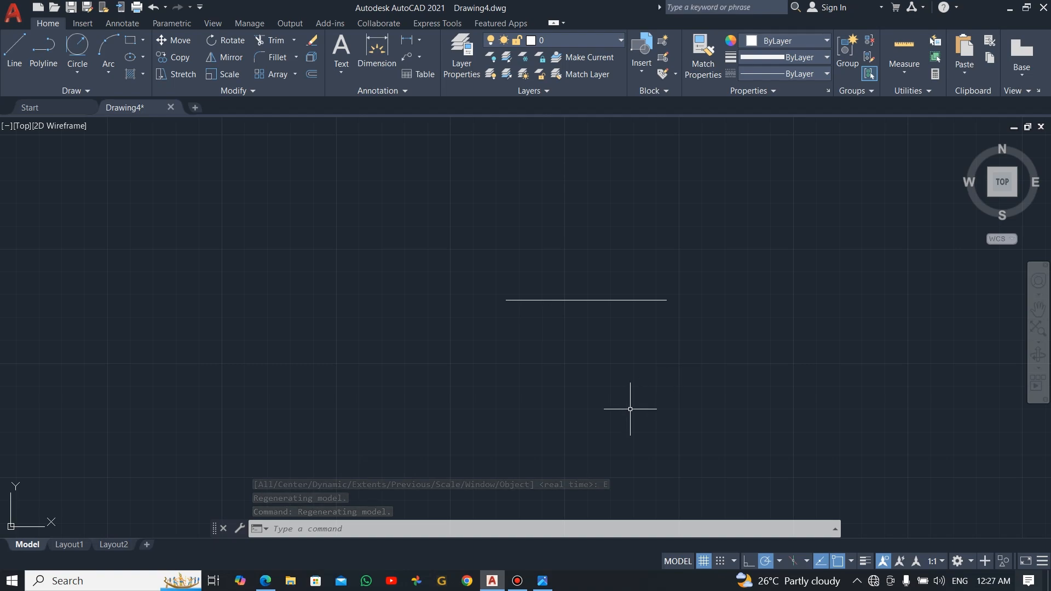
mouse_move(676, 372)
middle_mouse_down()
mouse_move(580, 345)
mouse_move(723, 349)
mouse_move(641, 347)
mouse_move(591, 317)
mouse_move(657, 330)
mouse_move(596, 315)
mouse_move(629, 311)
middle_mouse_up()
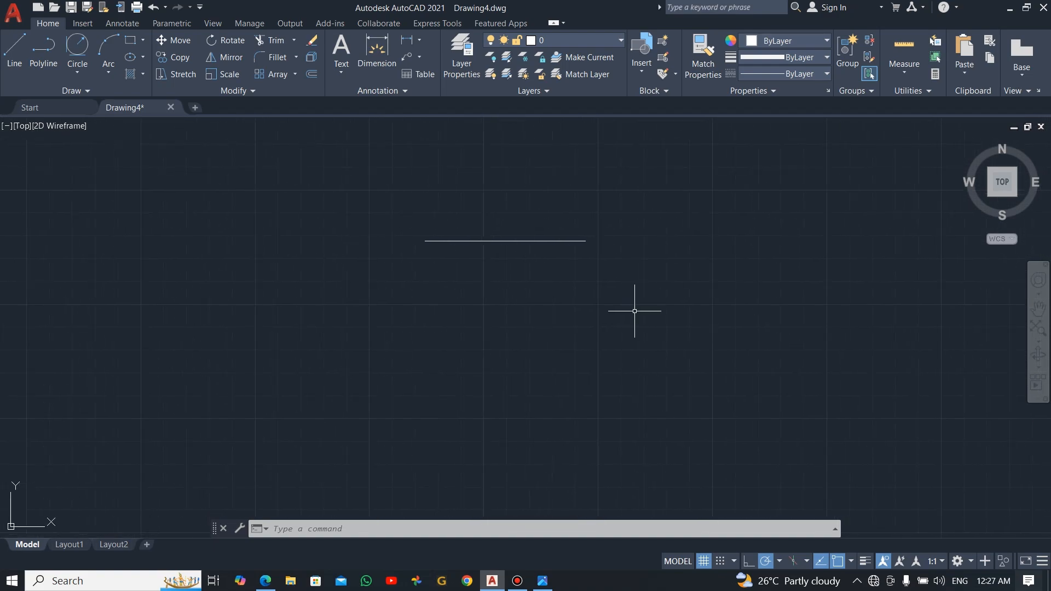
Draw a circle of diameter 20 centred on the right endpoint of the 70-unit line, following the reference image
key("alt+Tab")
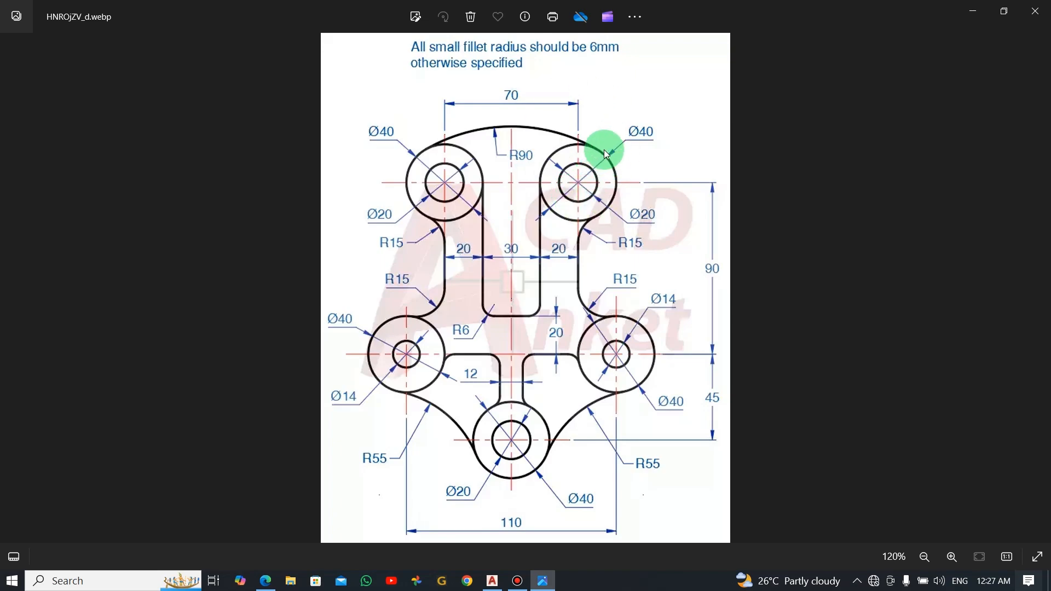
key("alt+Tab")
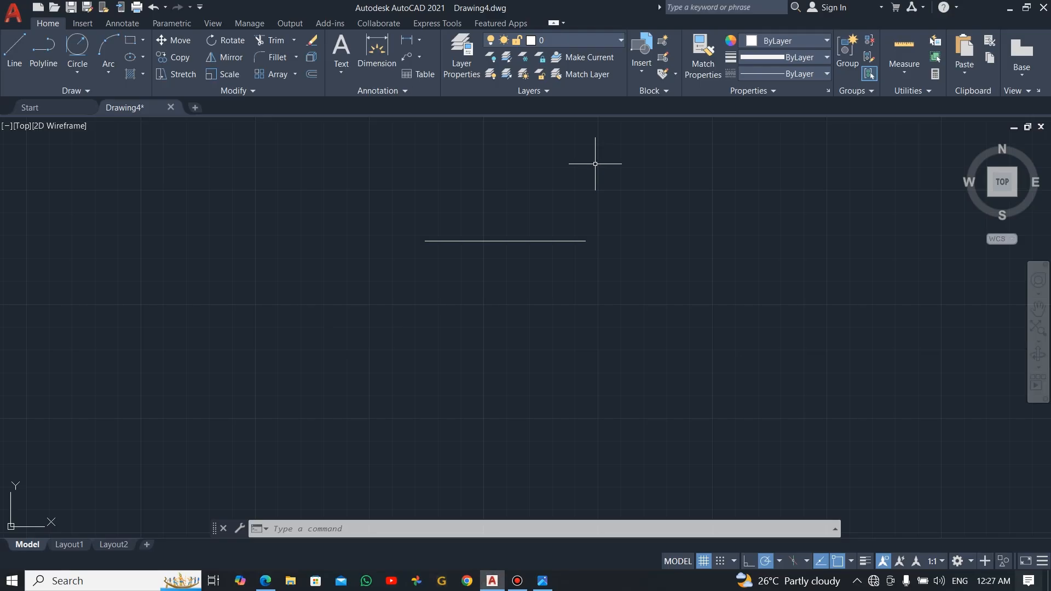
left_click(73, 76)
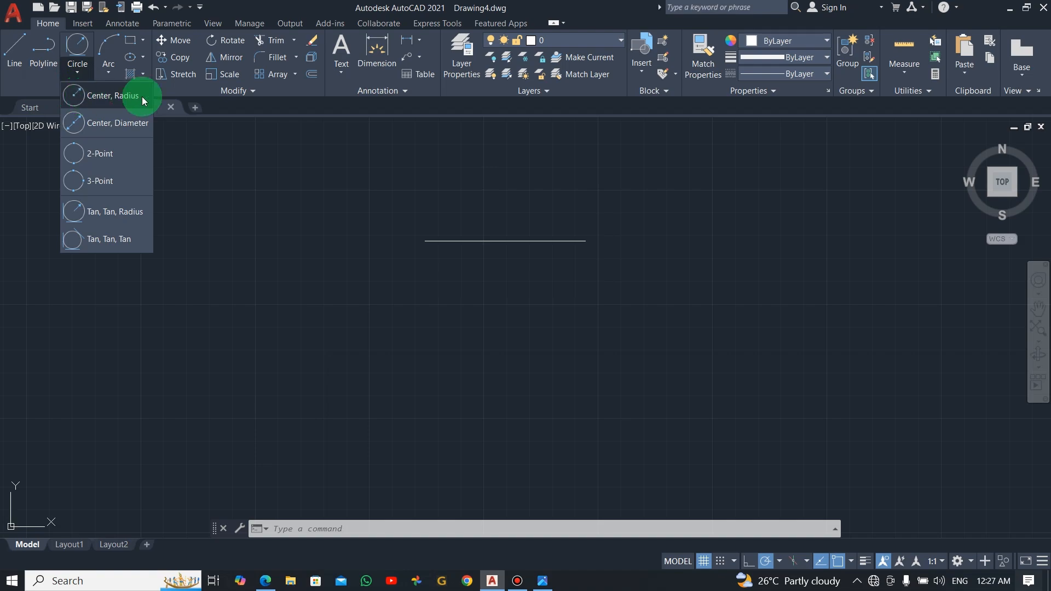
left_click(93, 123)
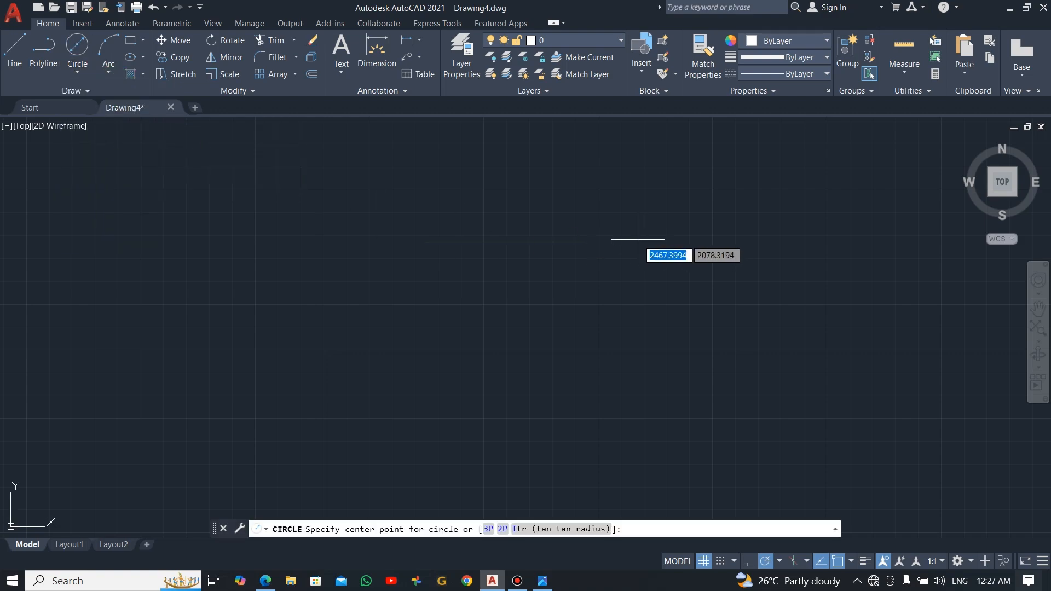
left_click(585, 240)
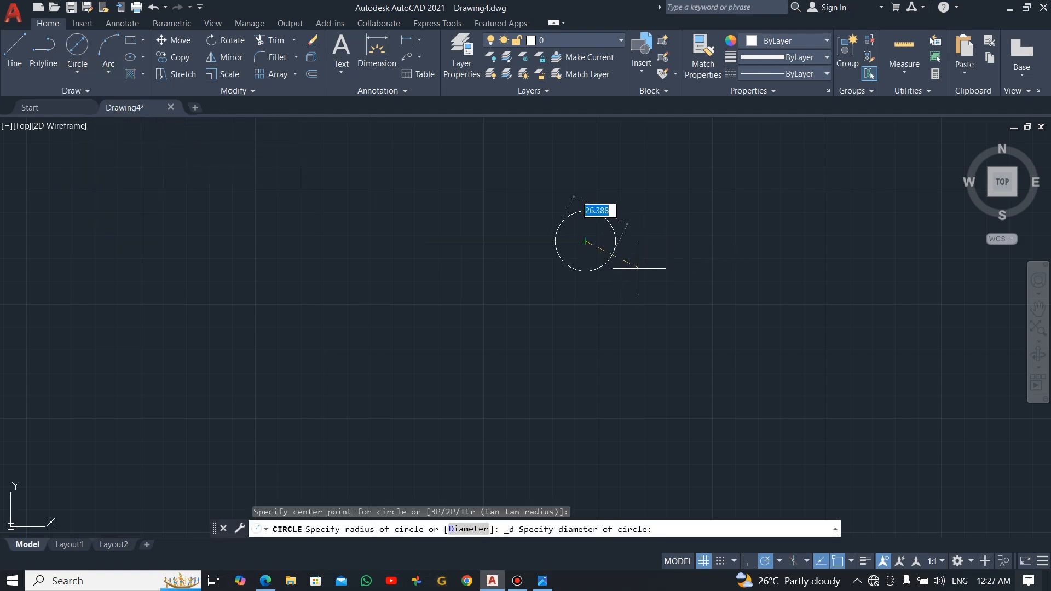
type("20")
key("Return")
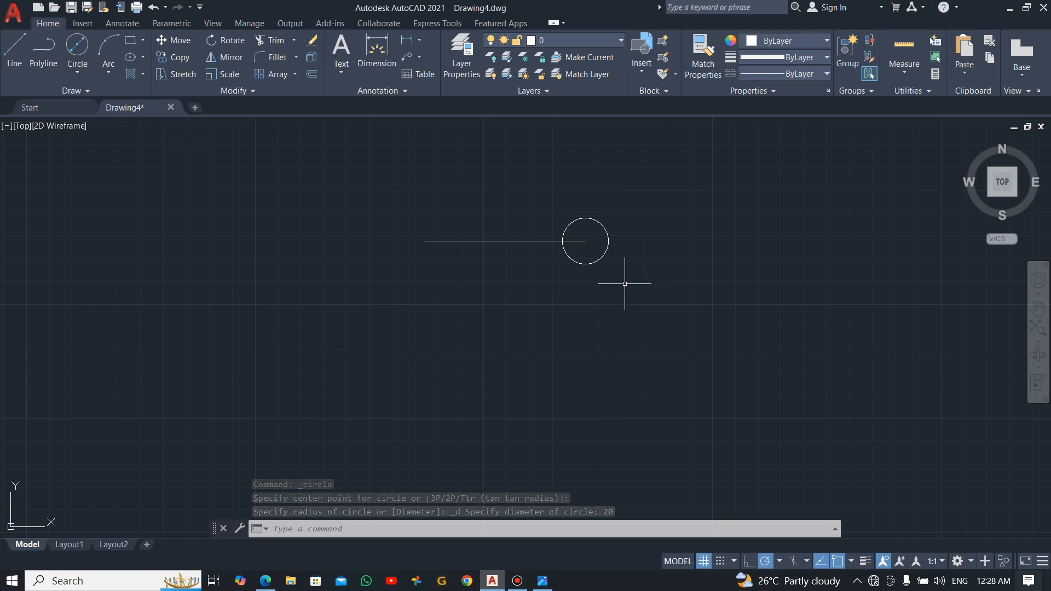
key("Return")
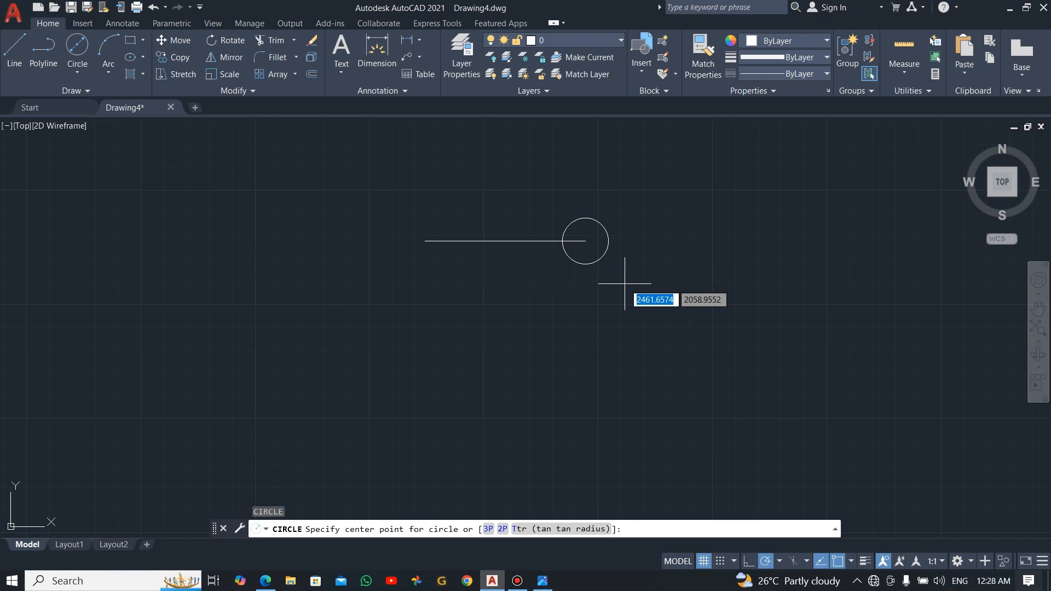
left_click(584, 241)
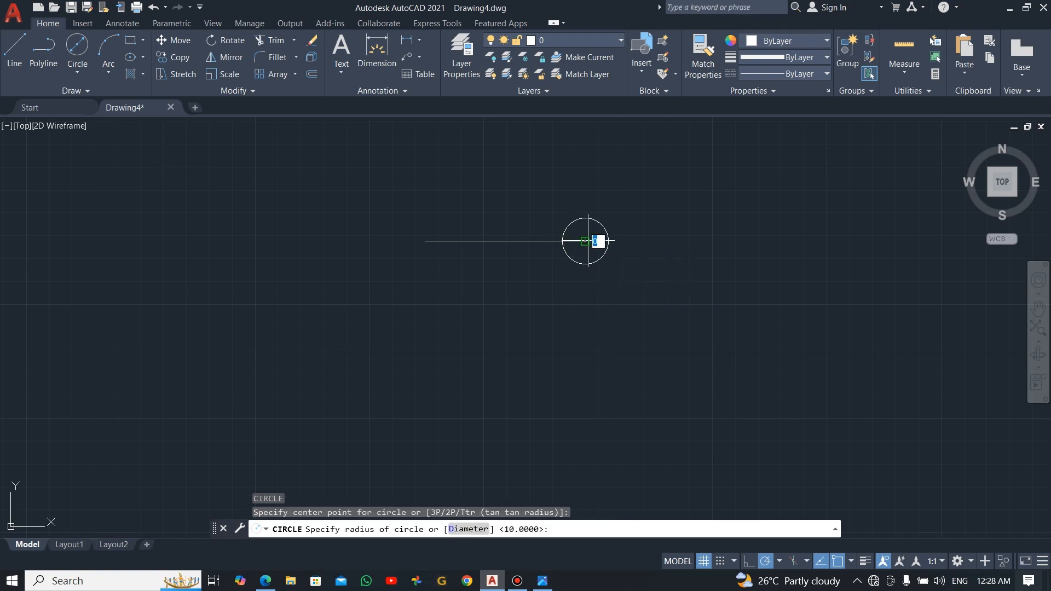
type("4")
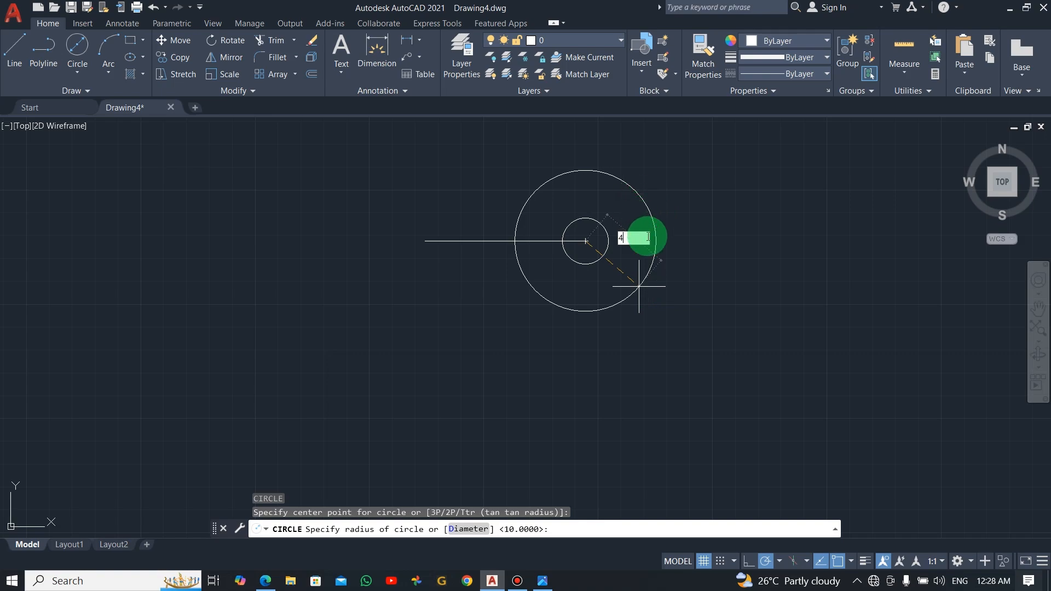
key("Escape")
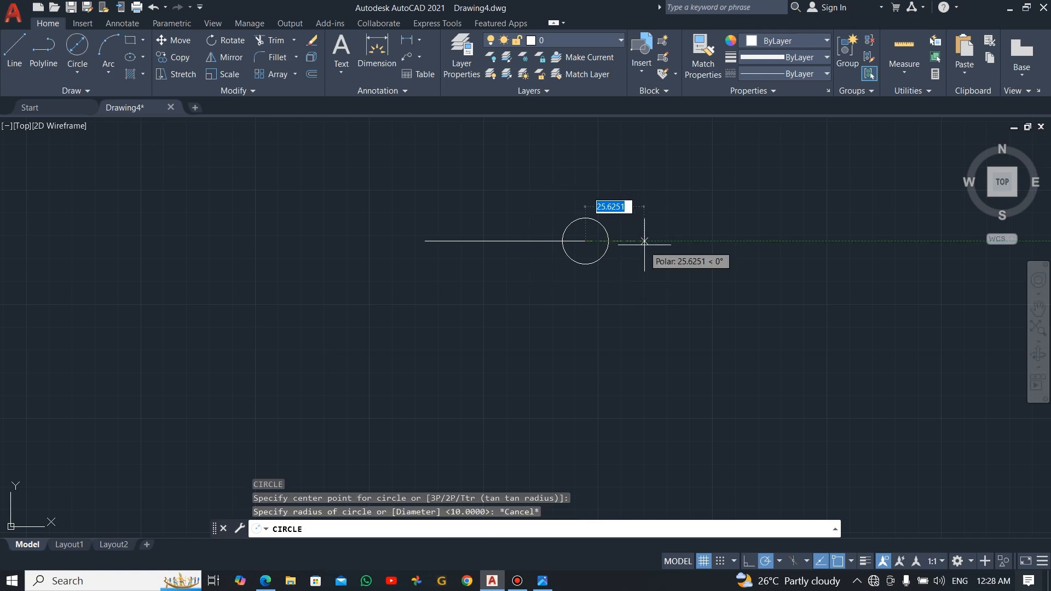
key("Escape")
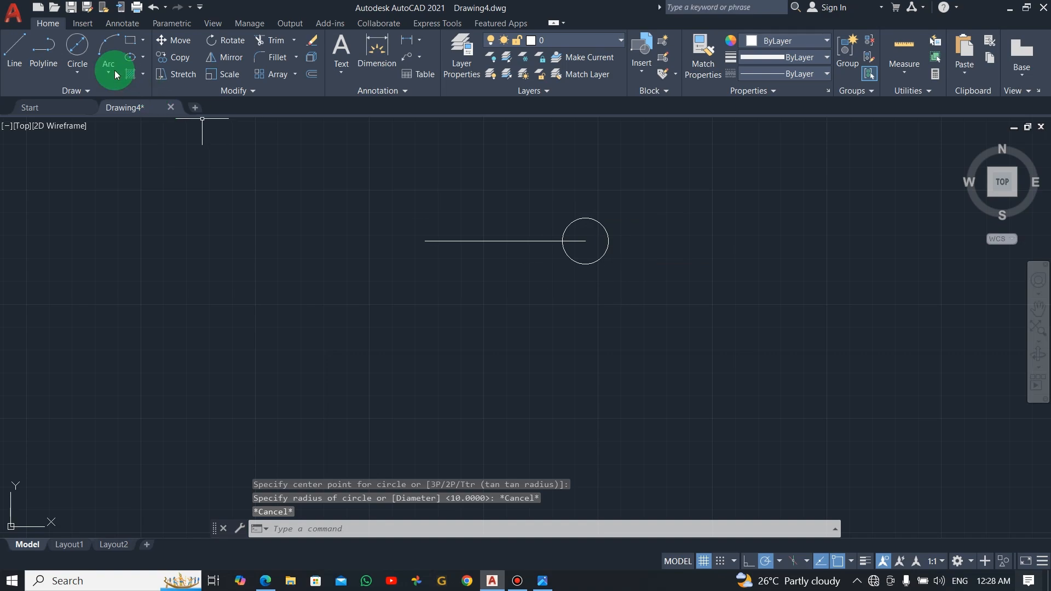
Draw a circle of diameter 40 concentric with the 20-diameter circle at the line's right end
left_click(77, 54)
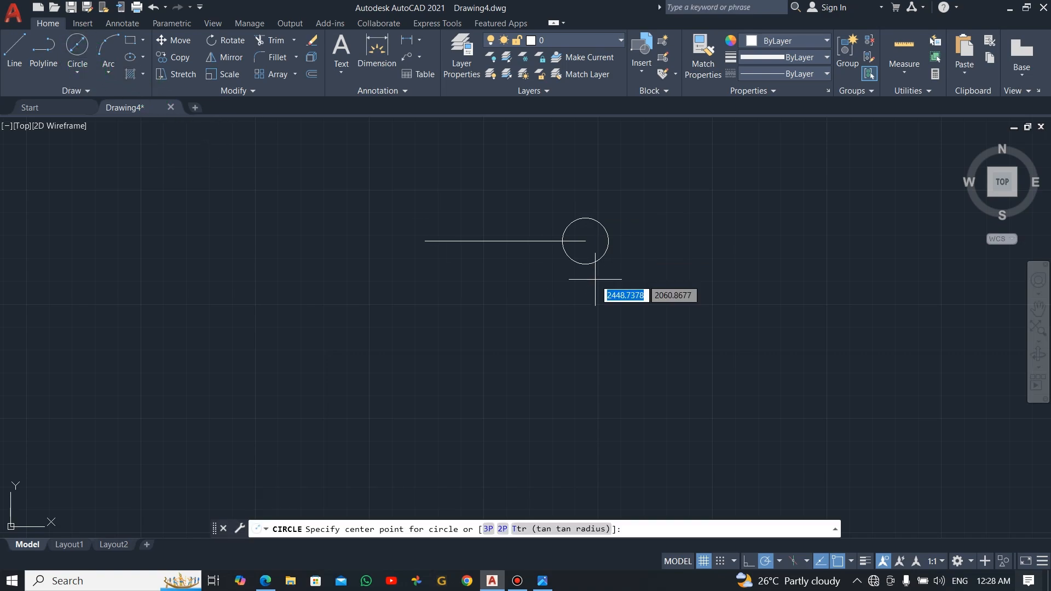
left_click(585, 241)
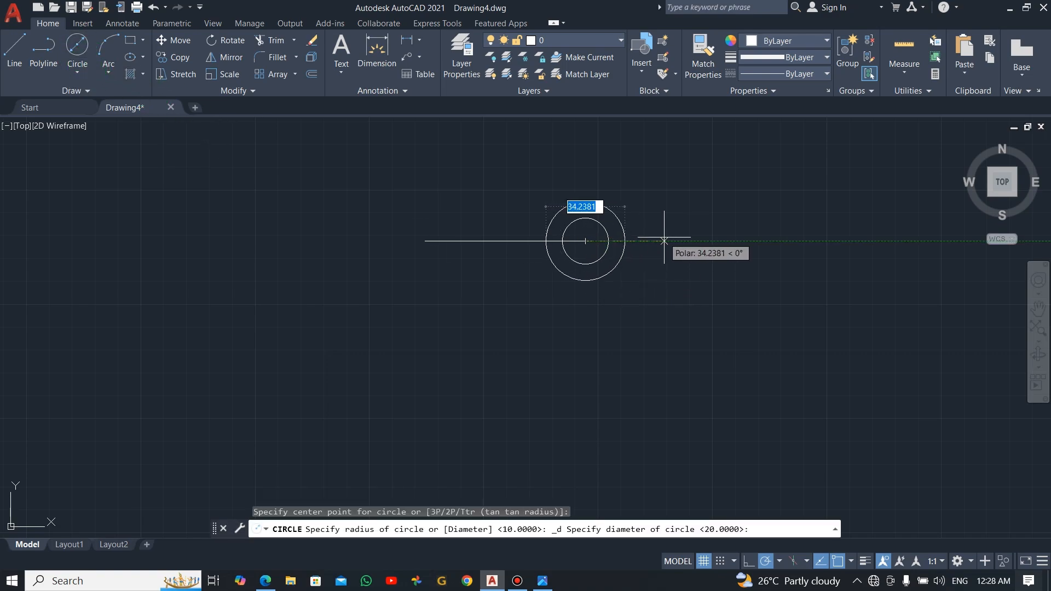
type("40")
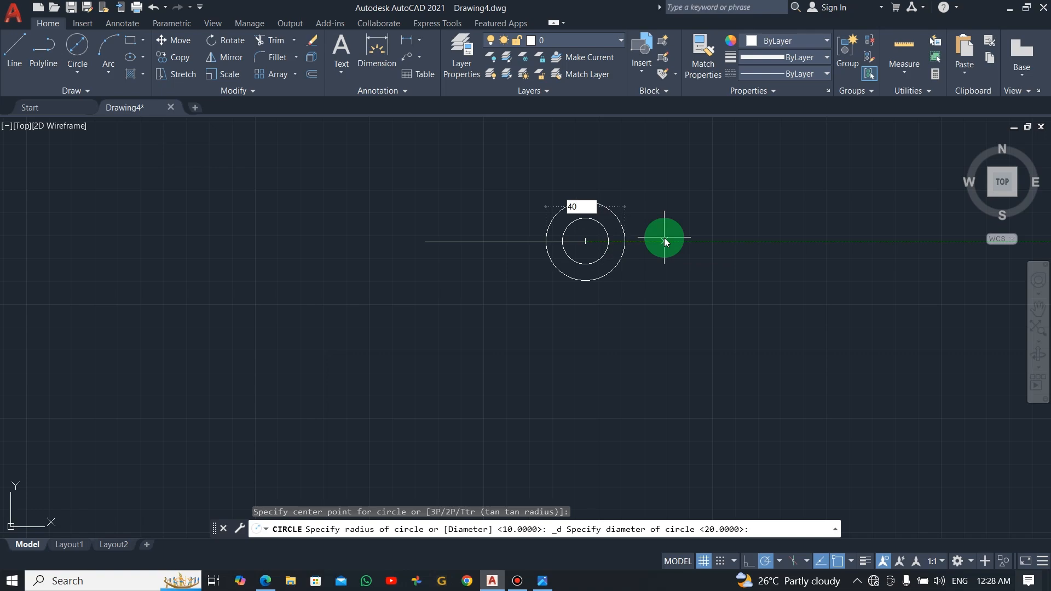
key("Return")
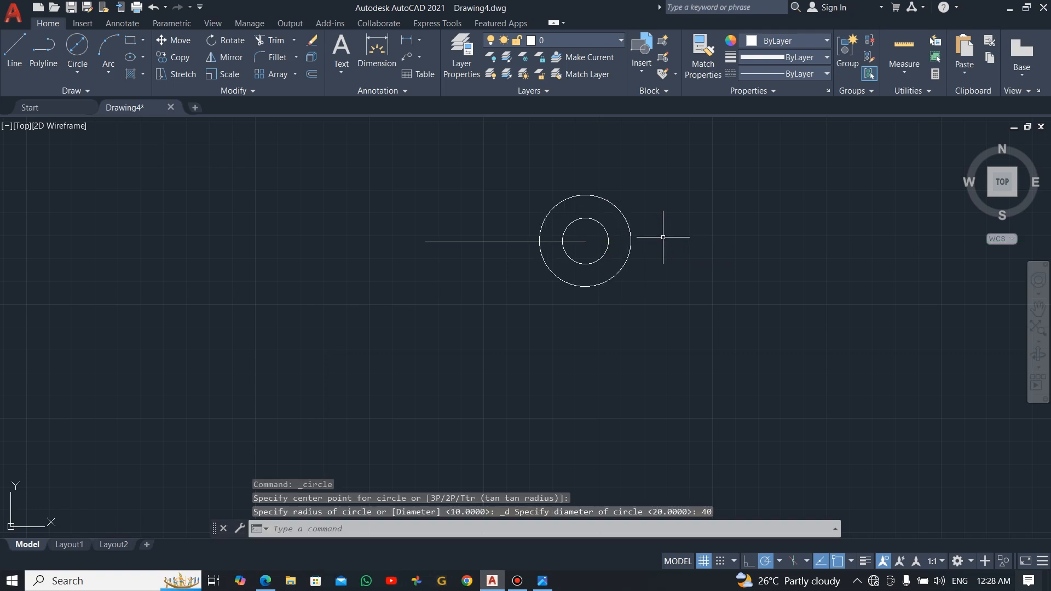
Mirror the two concentric circles about a vertical axis through the 70-unit line's midpoint, keeping the source objects
key("alt+Tab")
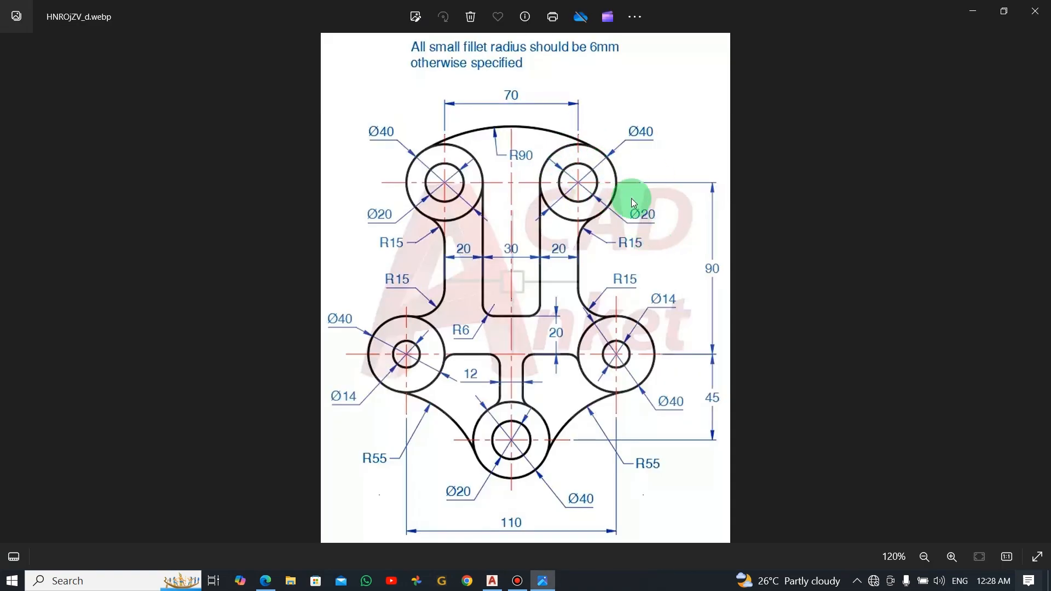
key("alt+Tab")
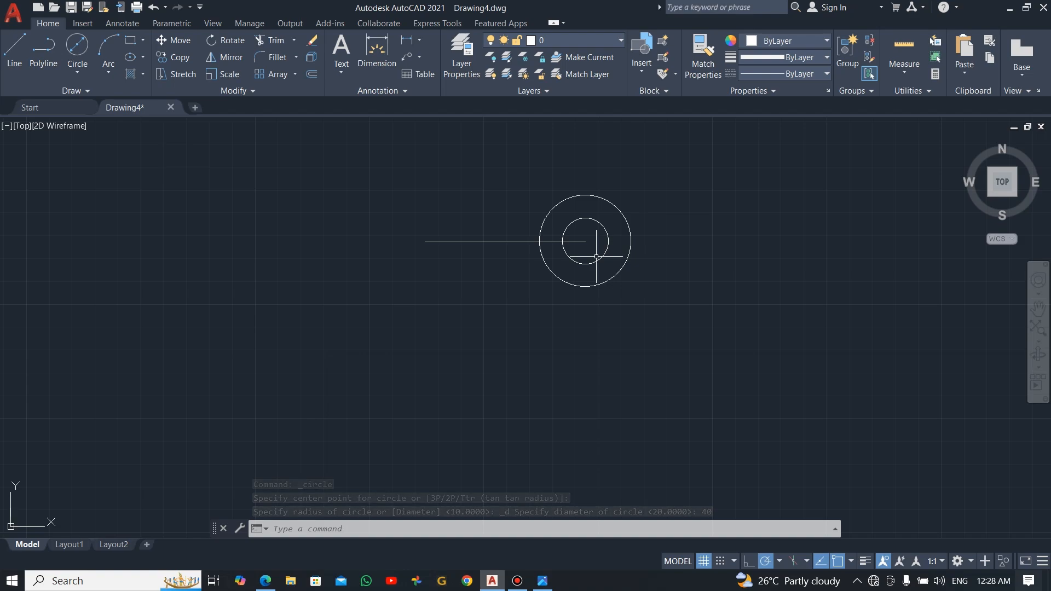
left_click(228, 58)
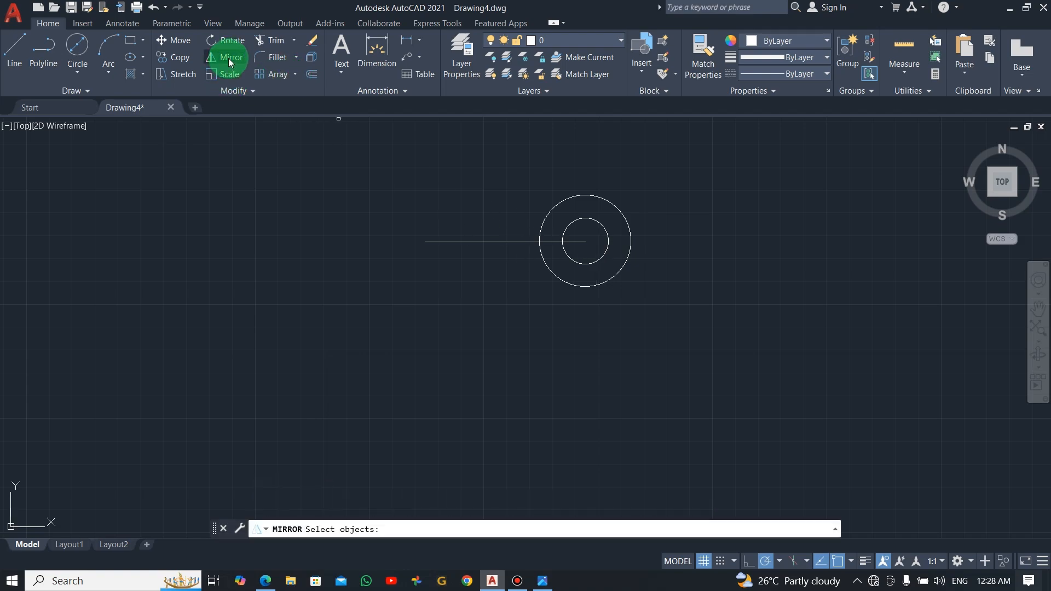
left_click(666, 180)
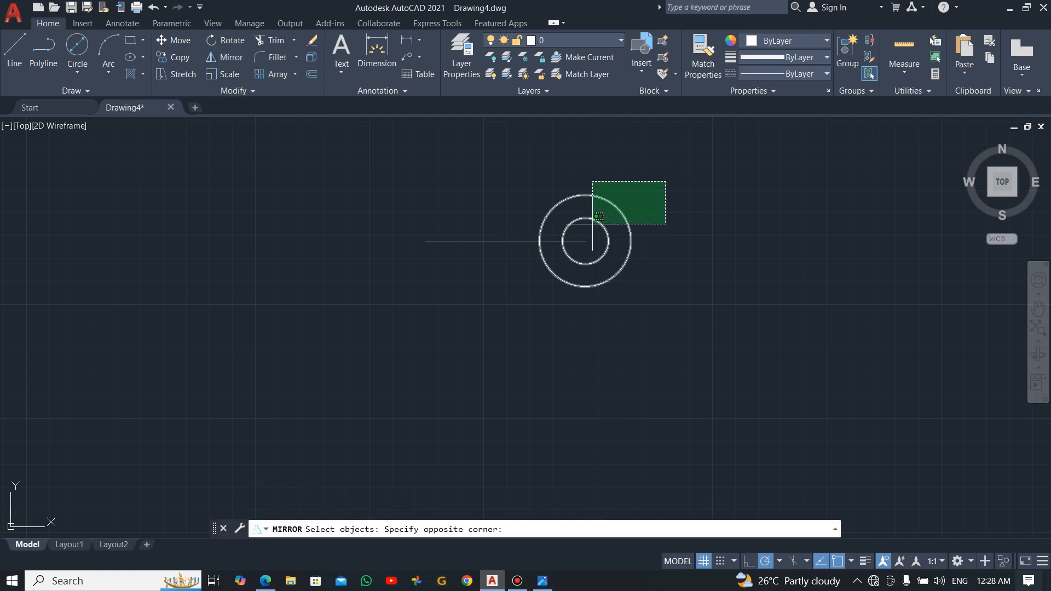
left_click(592, 226)
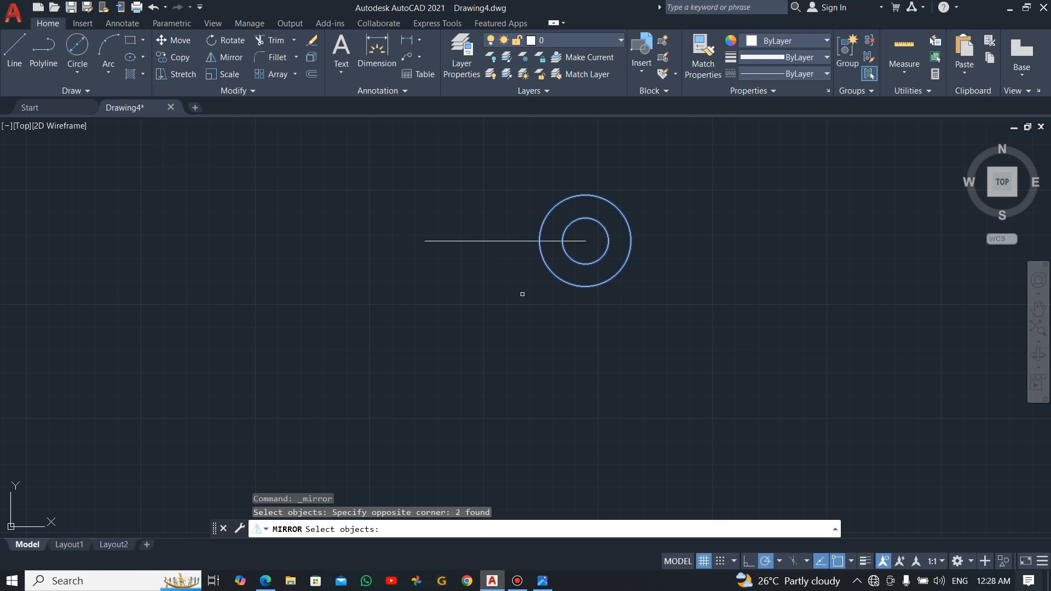
key("Return")
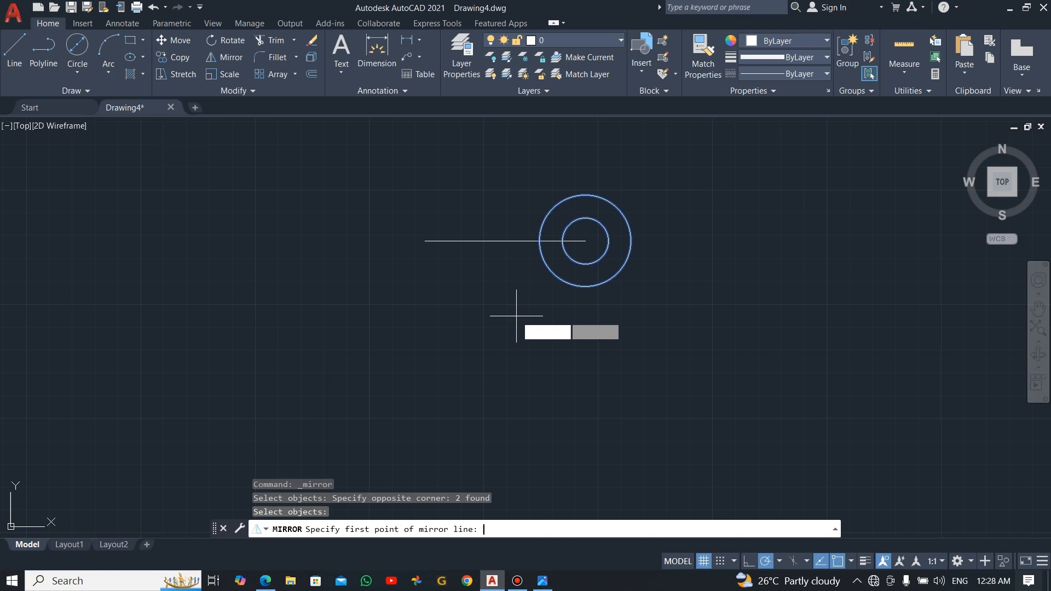
left_click(505, 240)
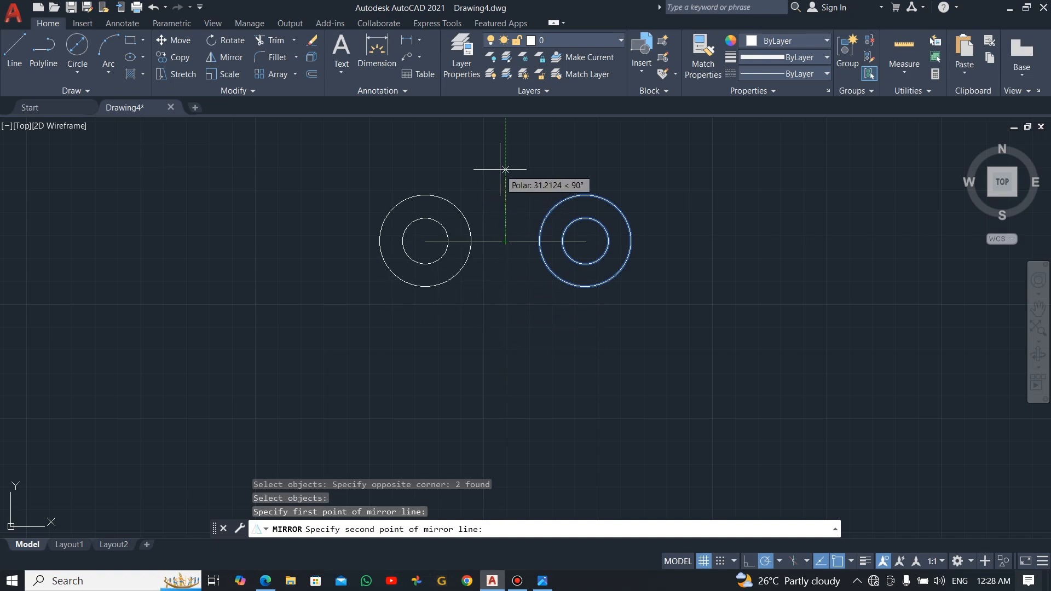
left_click(504, 335)
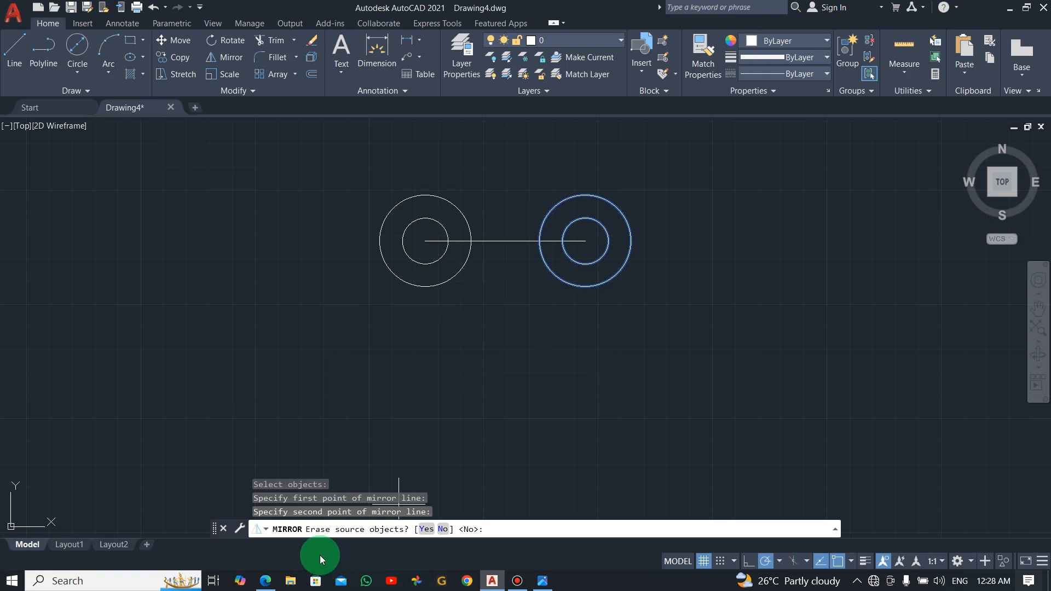
left_click(442, 529)
Draw a radius 90 circle tangent to the upper outer sides of both 40-diameter circles, following the reference image
key("alt+Tab")
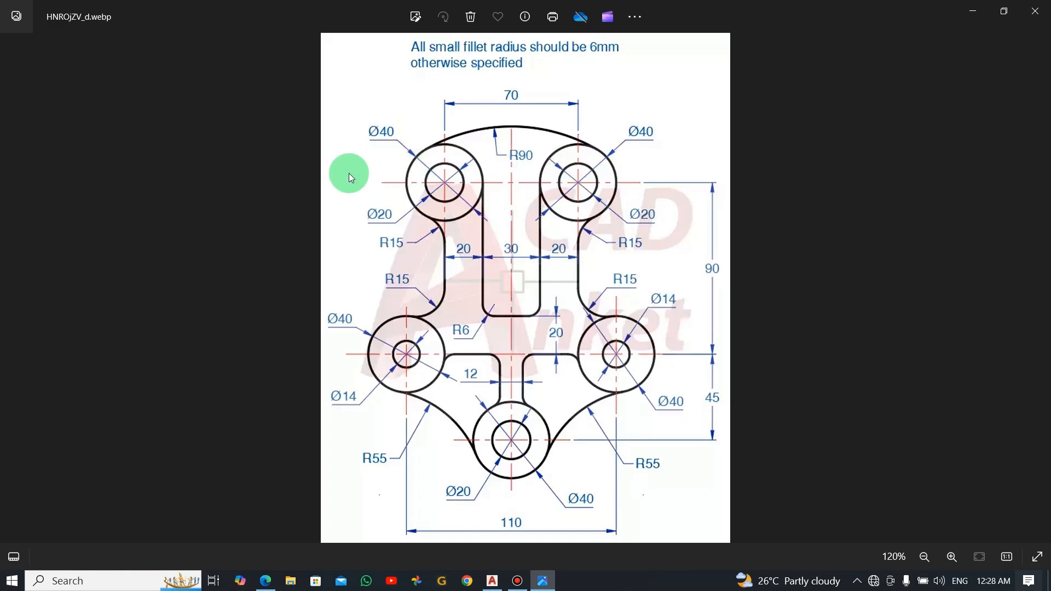
key("alt+Tab")
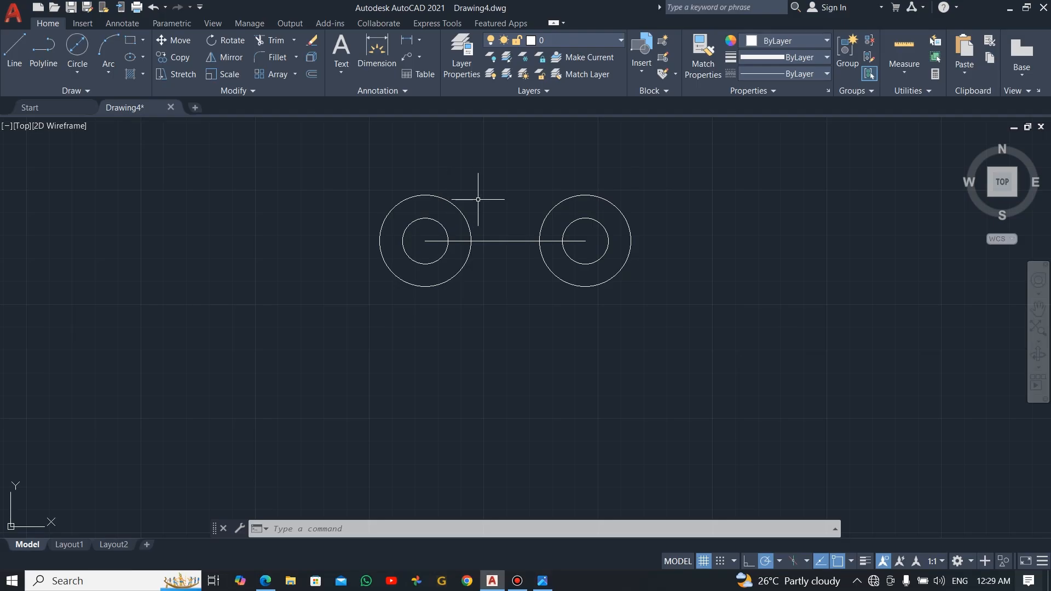
key("alt+Tab")
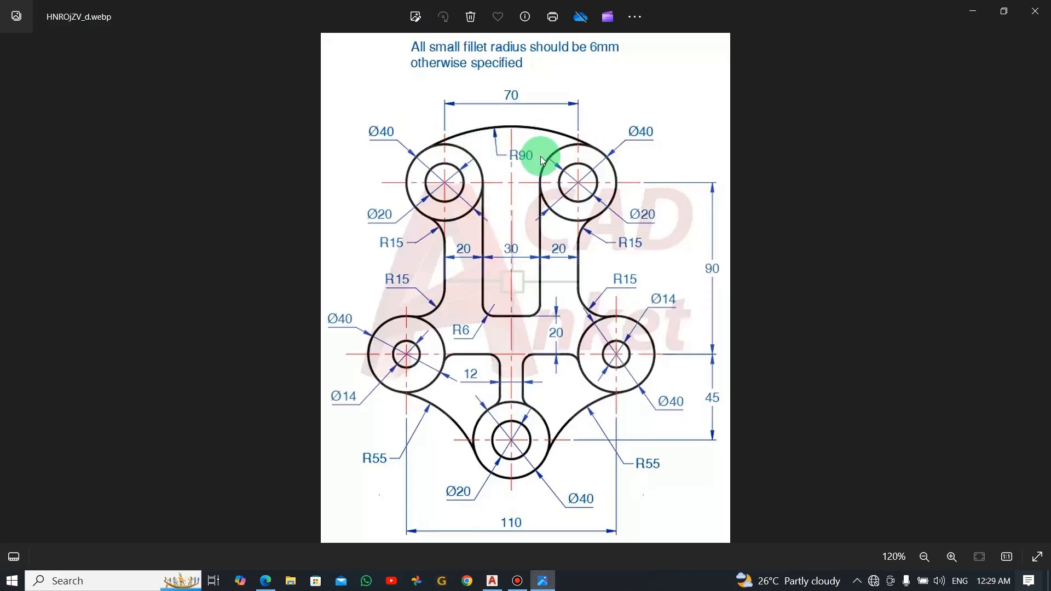
key("alt+Tab")
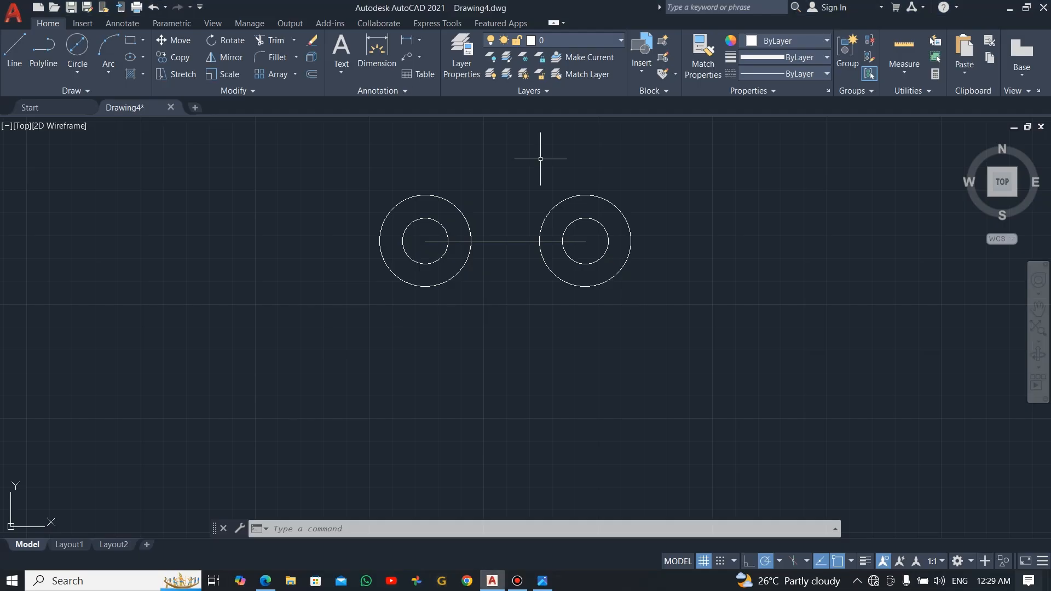
left_click(77, 74)
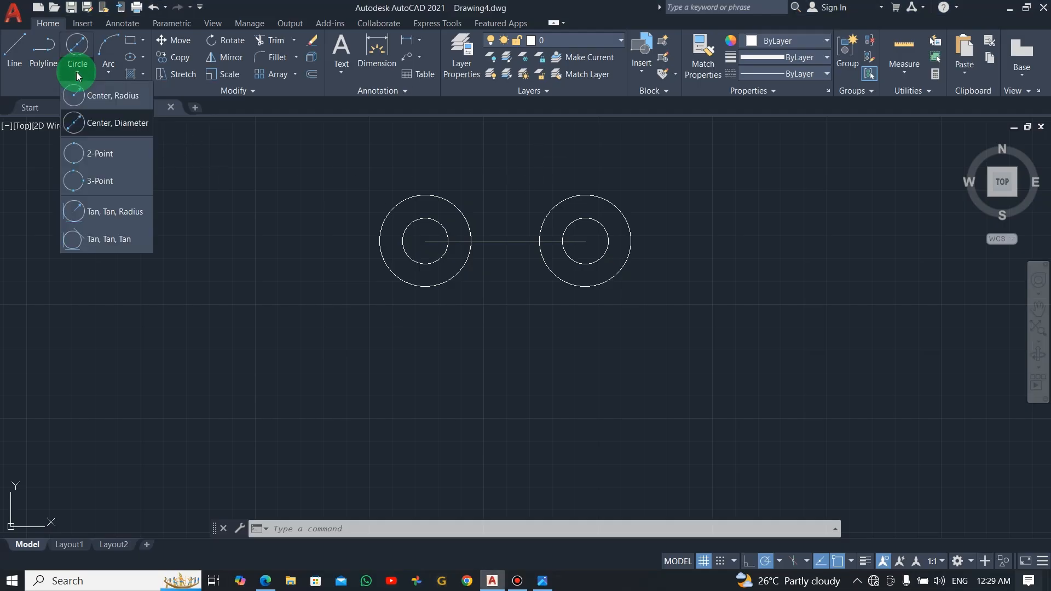
left_click(103, 215)
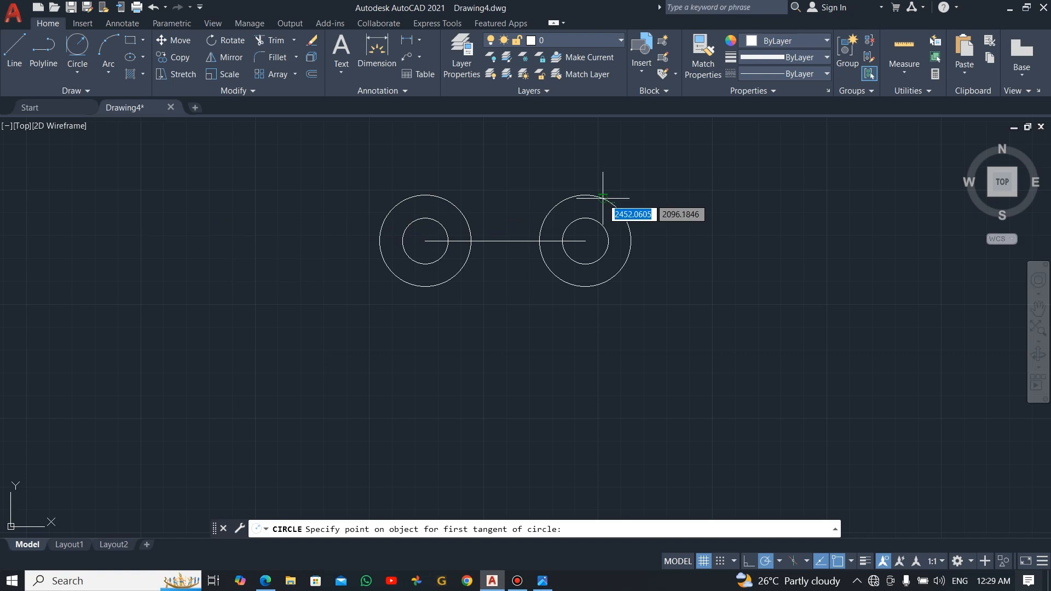
left_click(390, 209)
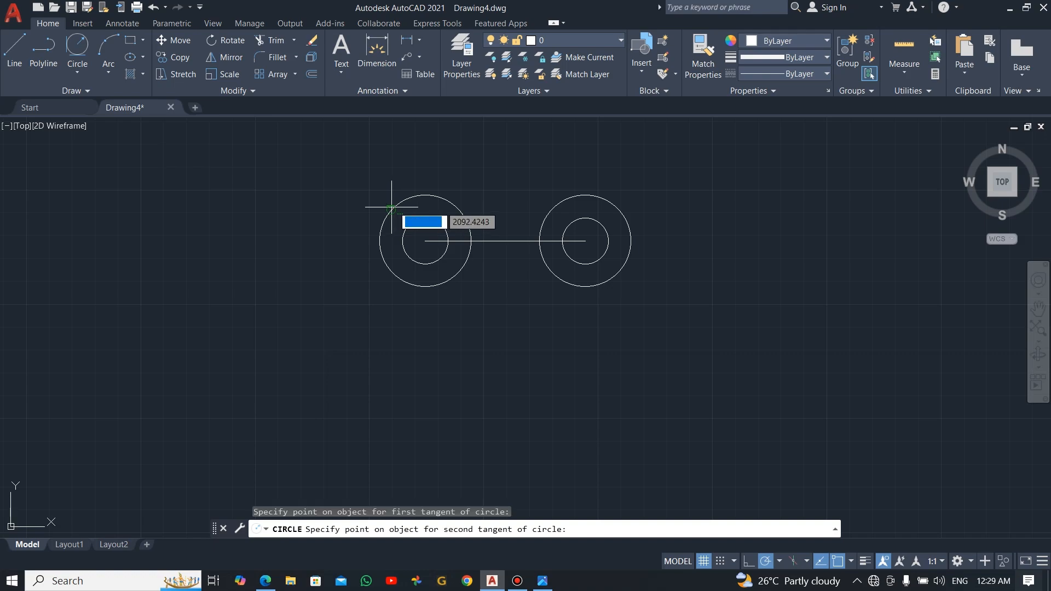
left_click(616, 210)
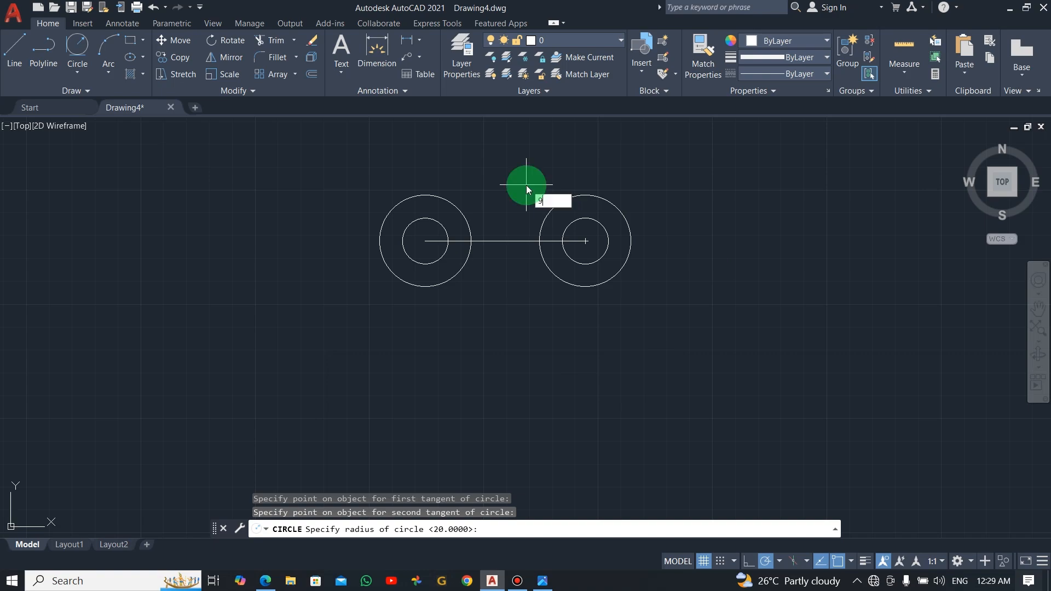
type("0")
key("Return")
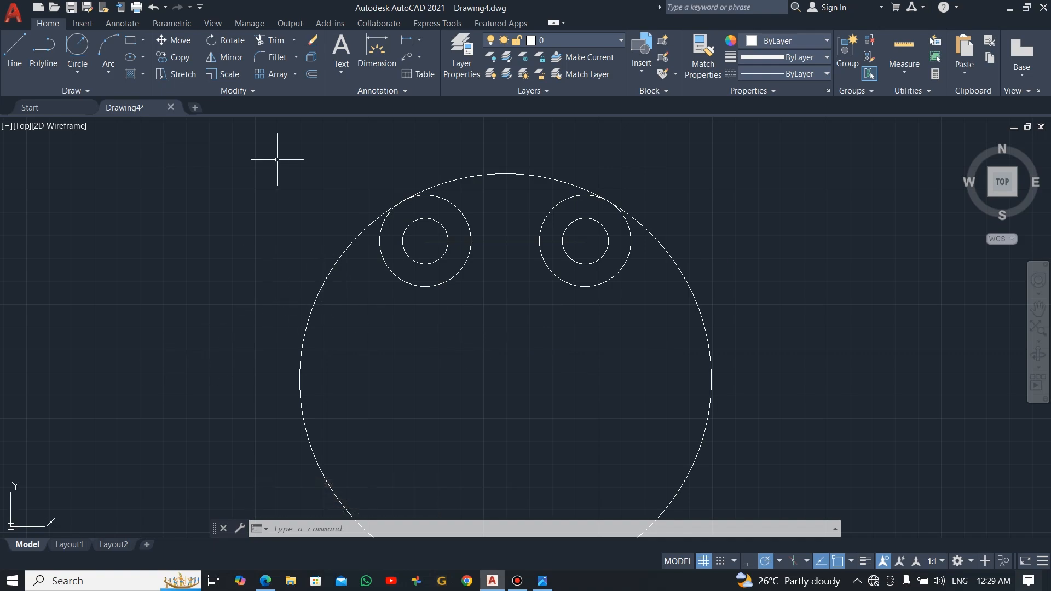
Trim away the lower part of the radius 90 circle, keeping only the arc bridging the two 40-diameter circles on top
left_click(270, 44)
type("TR")
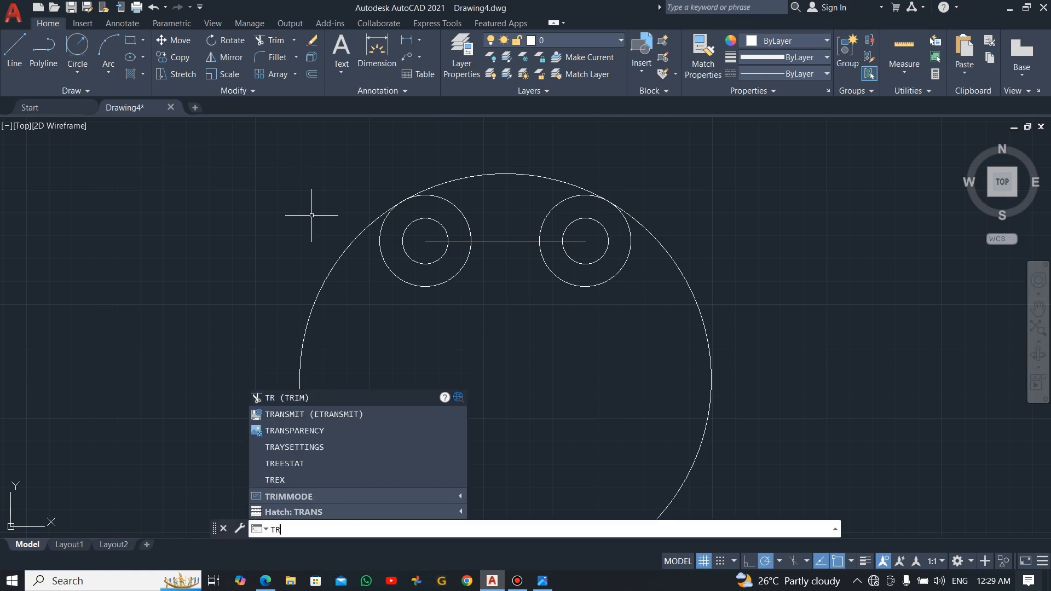
key("Return")
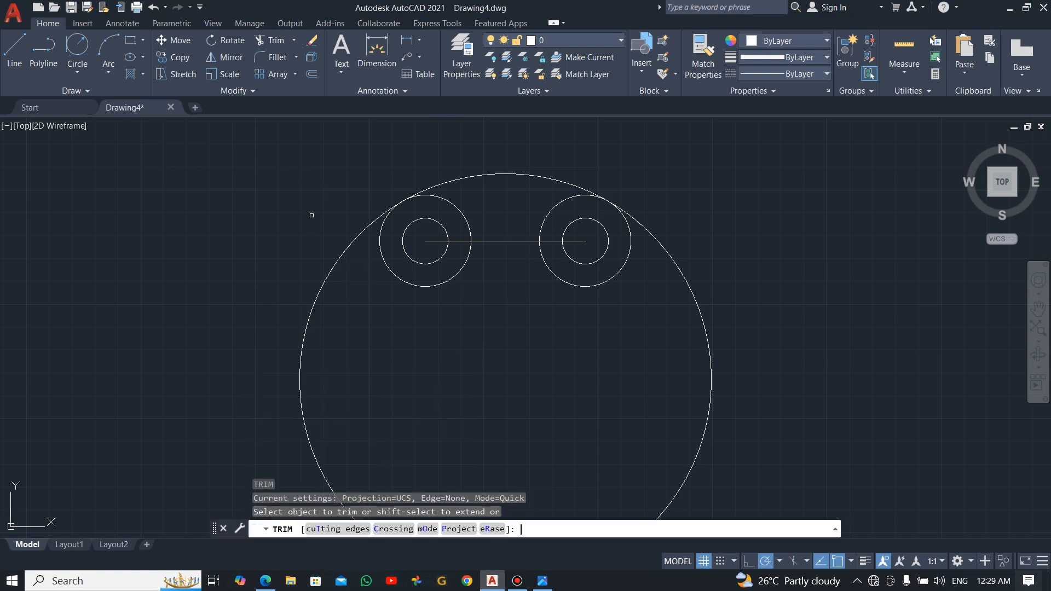
left_click(346, 251)
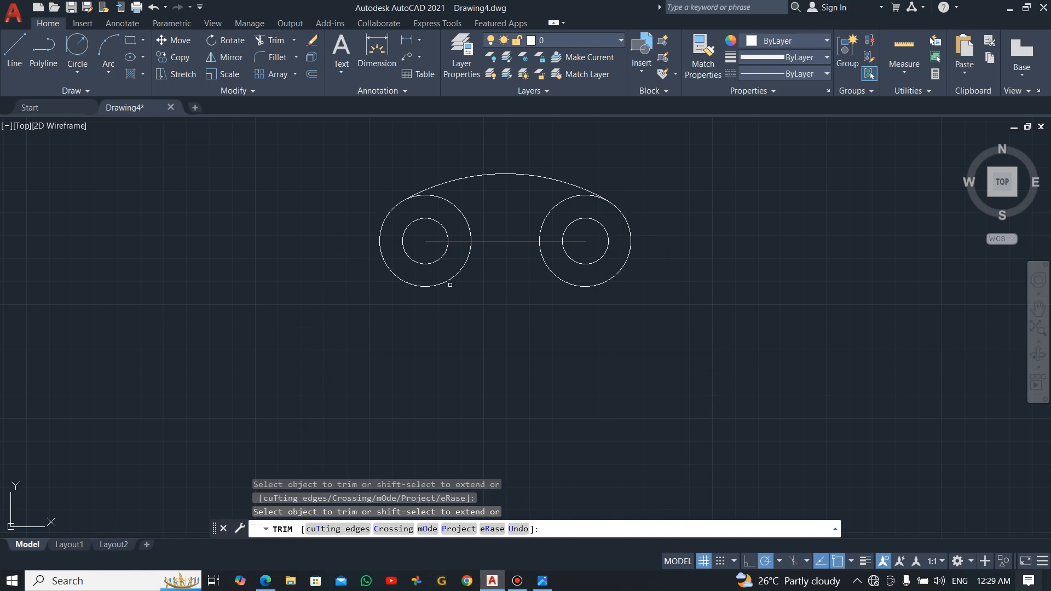
Draw a vertical line 90 units long downward from the midpoint of the 70-unit line, following the reference image
key("Escape")
key("alt+Tab")
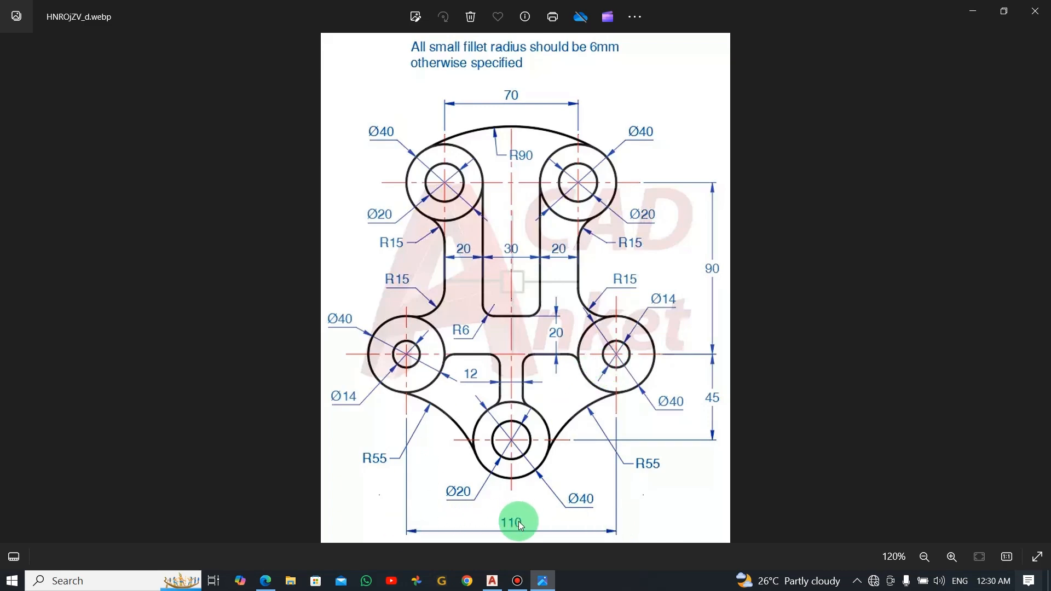
key("alt+Tab")
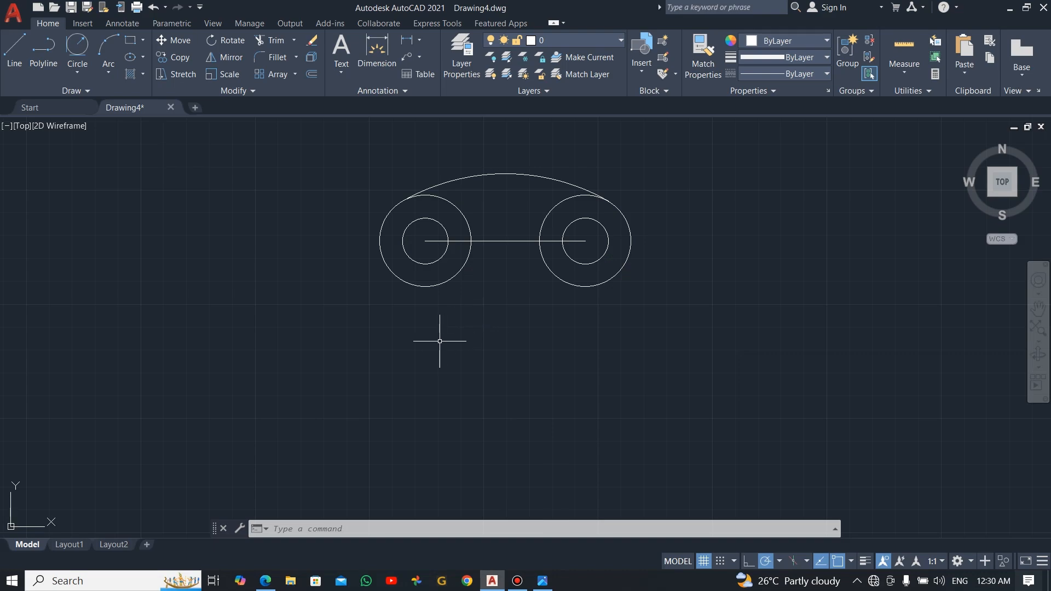
type("l")
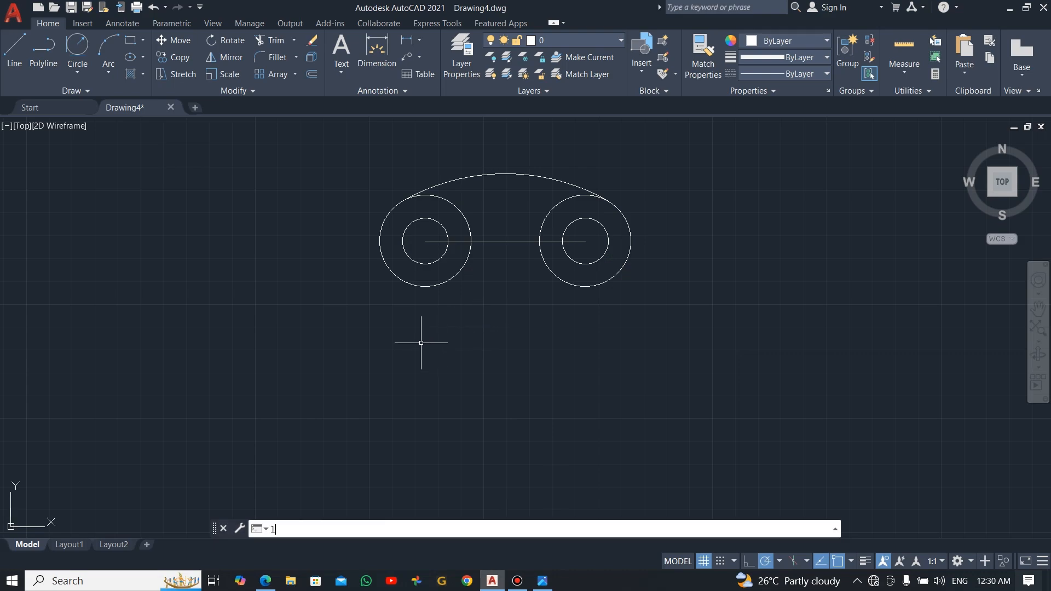
key("Return")
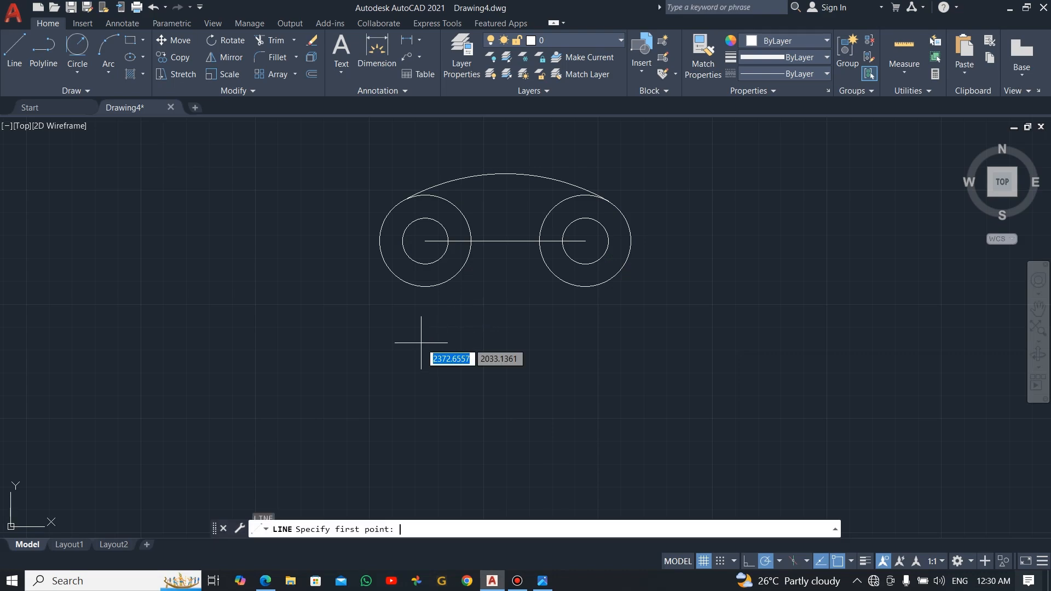
left_click(505, 241)
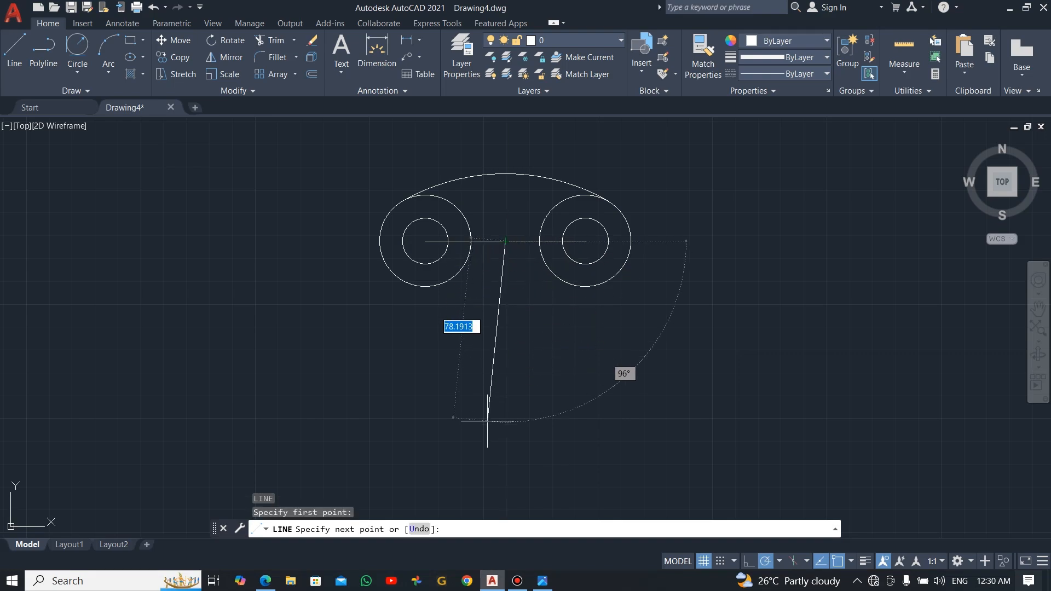
key("alt+Tab")
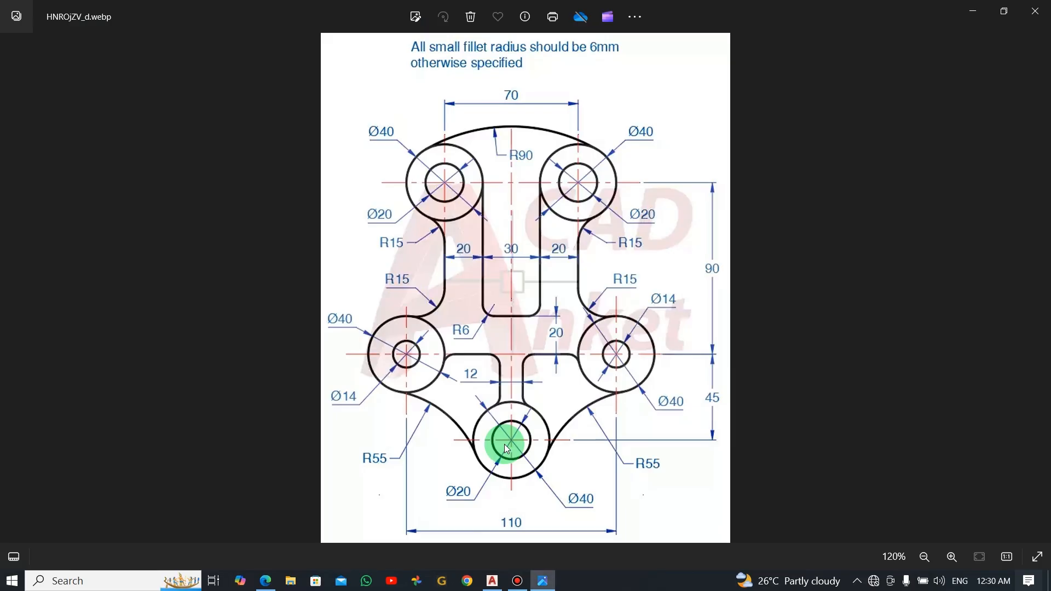
key("alt+Tab")
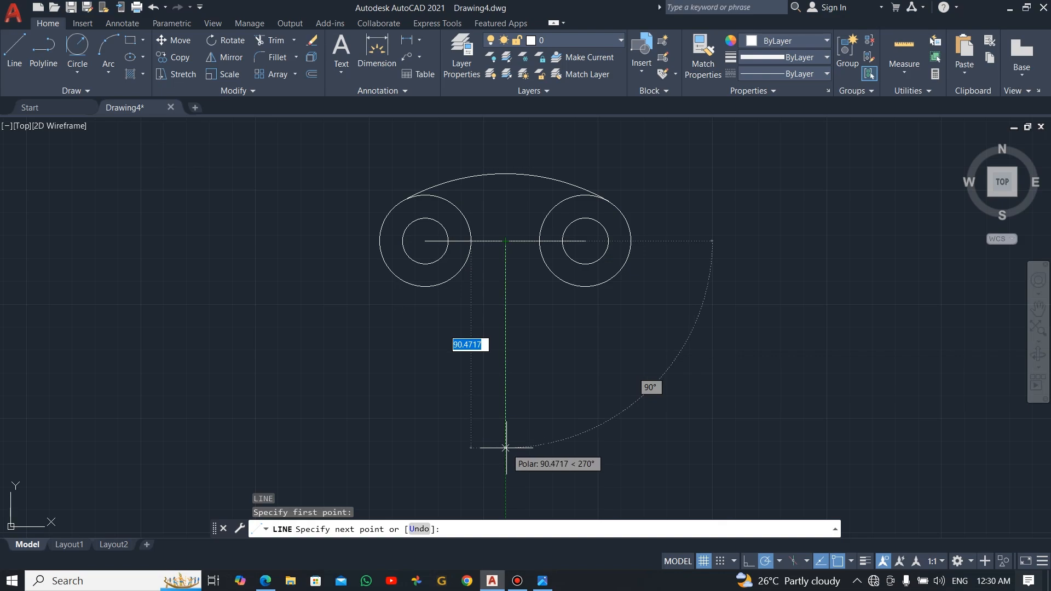
type("90")
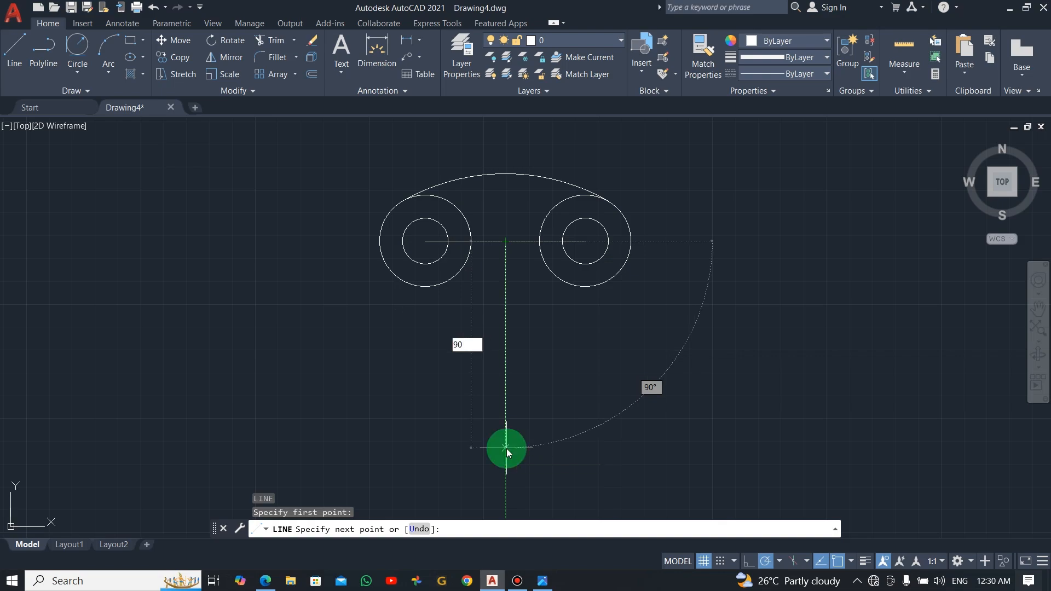
key("Return")
key("Escape")
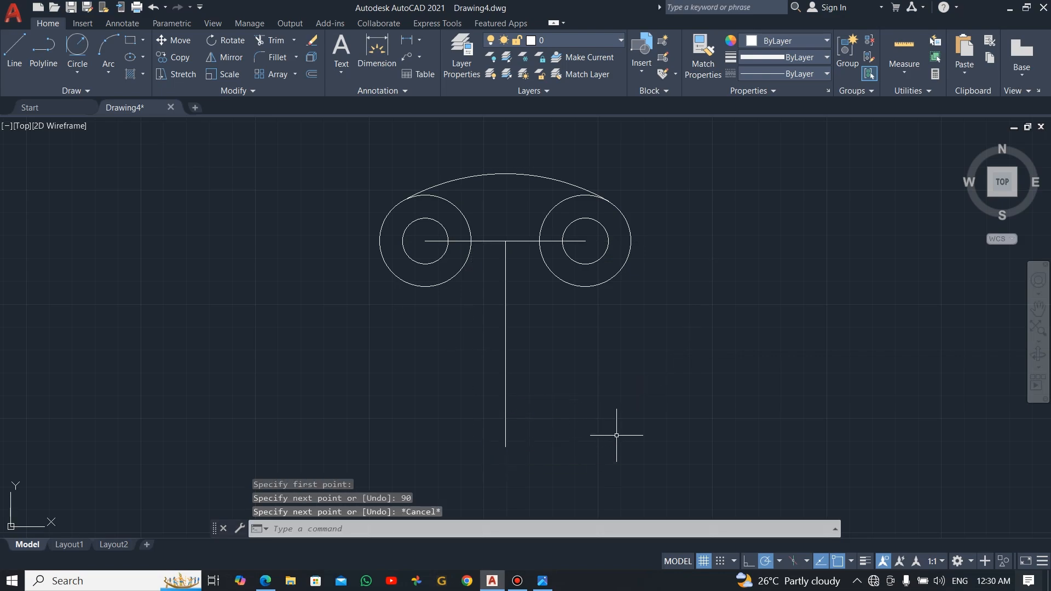
Draw a horizontal line 110 units long in the empty space just below the vertical line
mouse_move(570, 452)
middle_mouse_down()
mouse_move(554, 347)
mouse_move(568, 392)
middle_mouse_up()
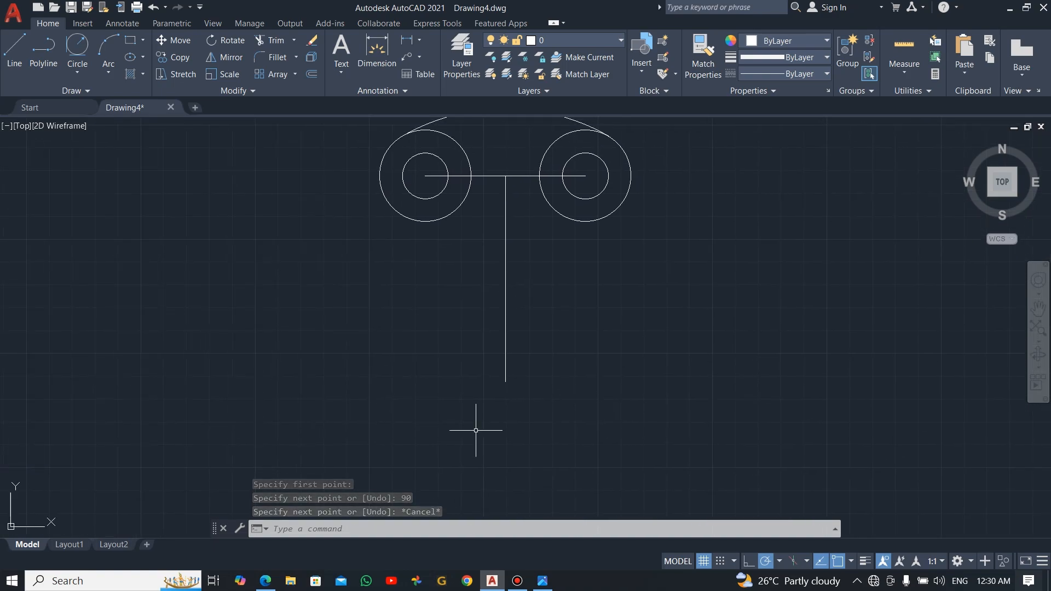
left_click(3, 104)
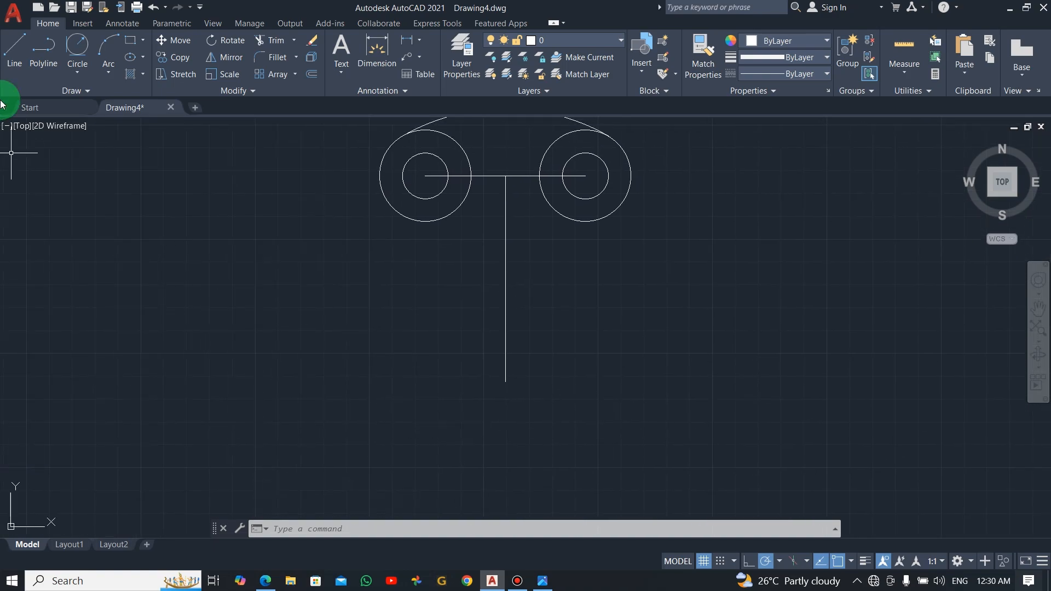
left_click(13, 52)
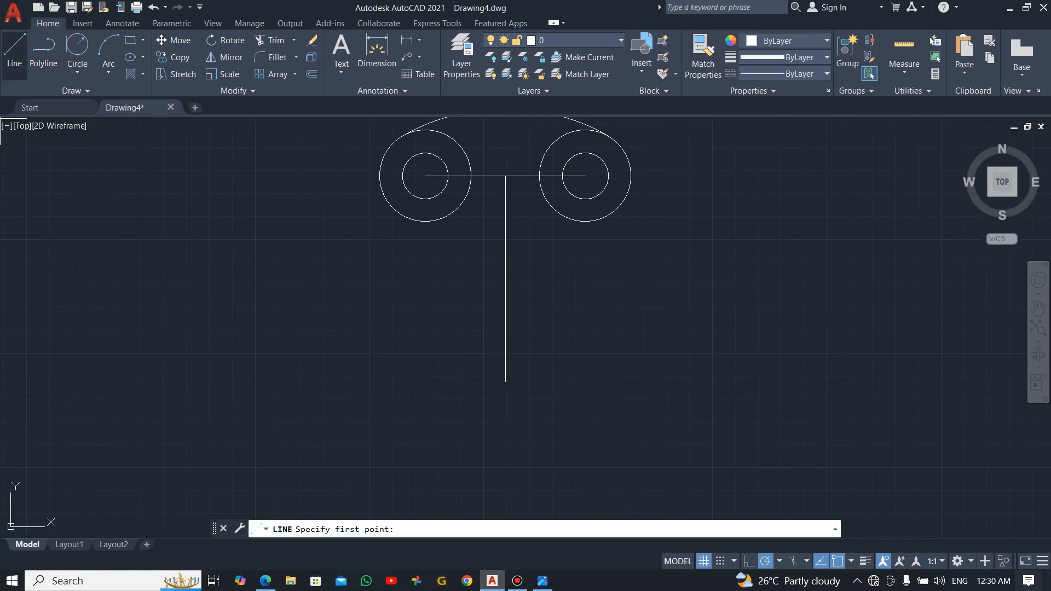
left_click(325, 410)
type("11")
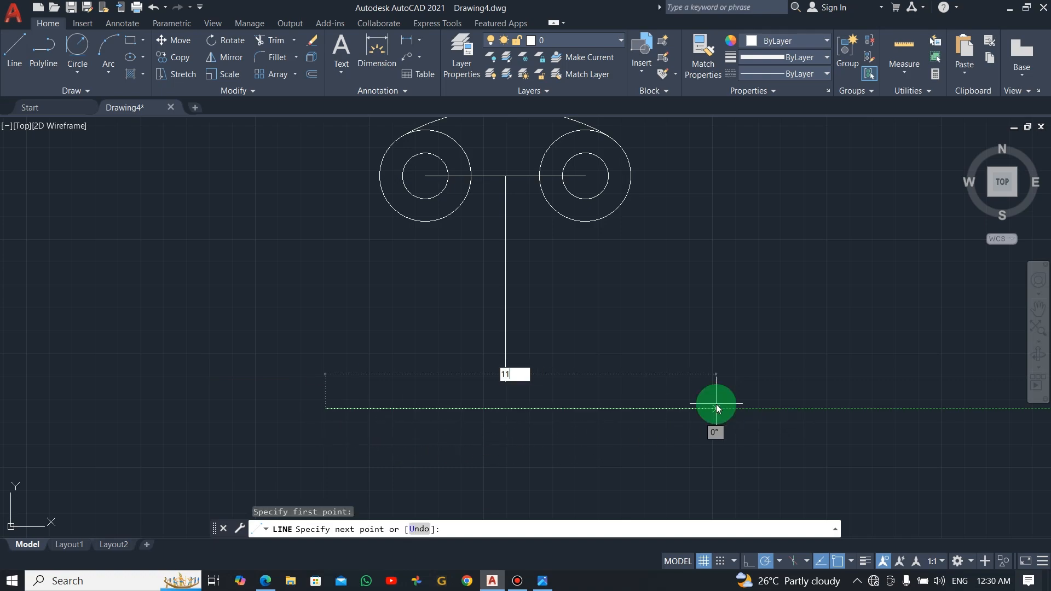
type("0")
key("Return")
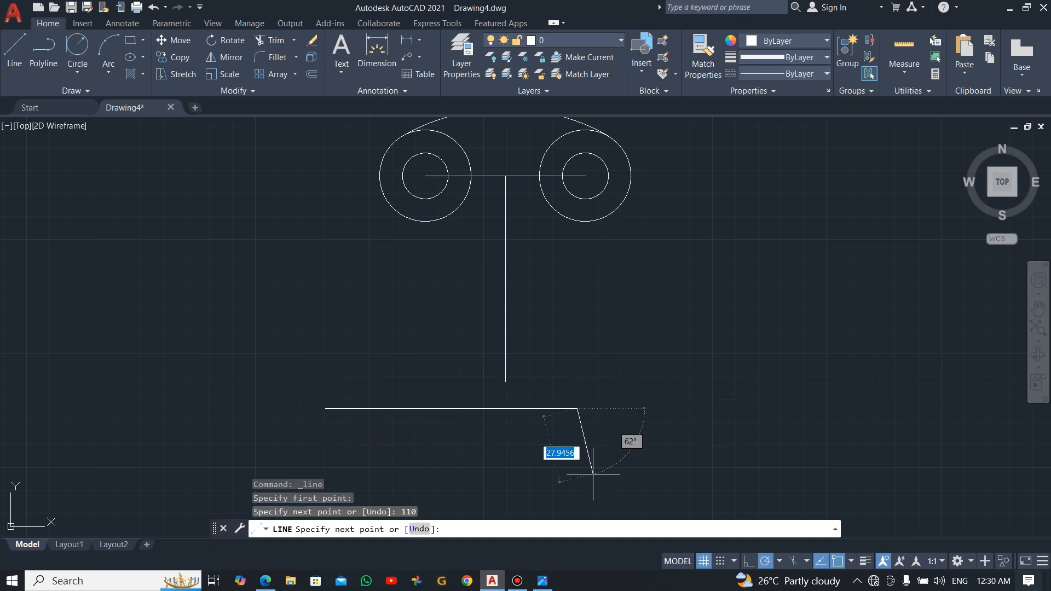
key("Escape")
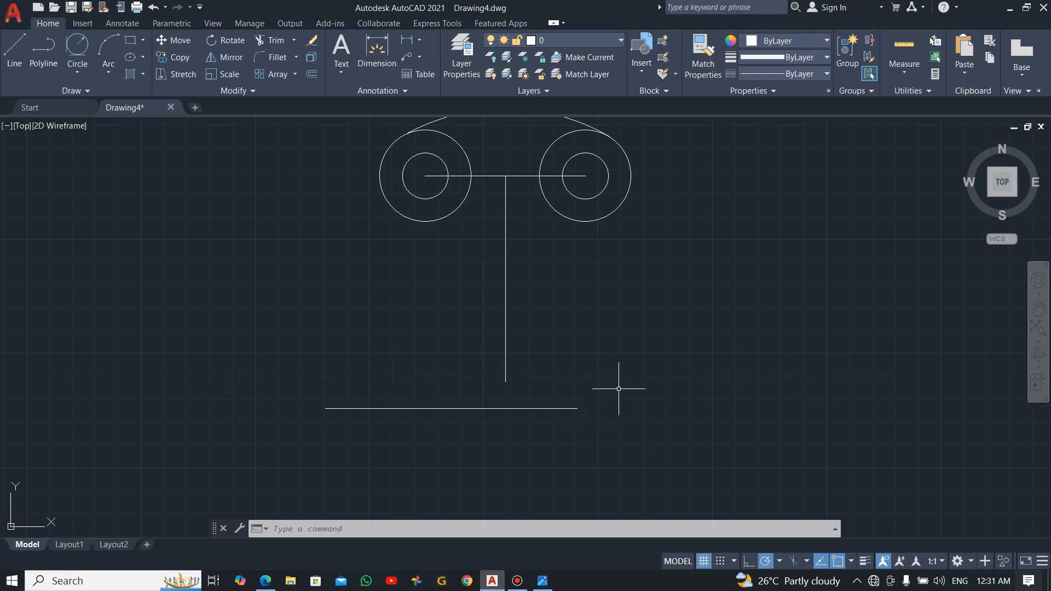
Move the 110-unit line by its midpoint onto the lower end of the vertical line
left_click(504, 450)
left_click(379, 394)
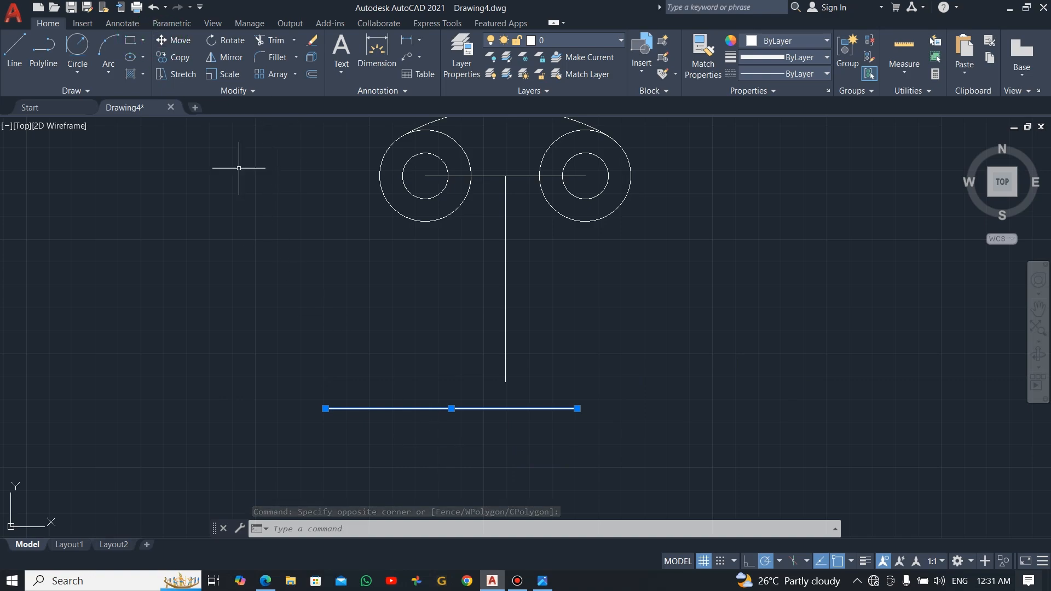
type("m")
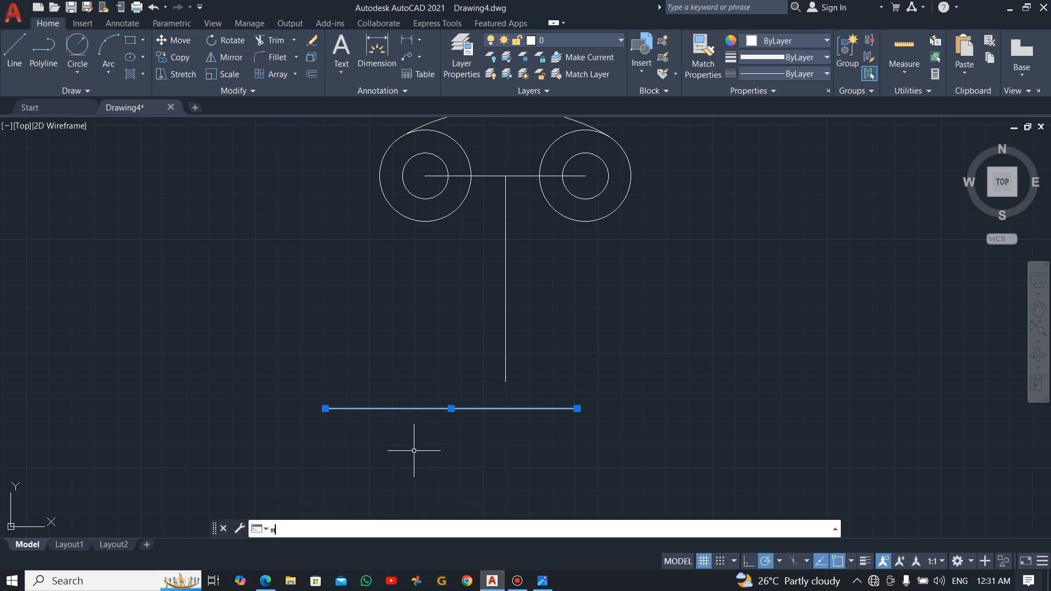
key("Return")
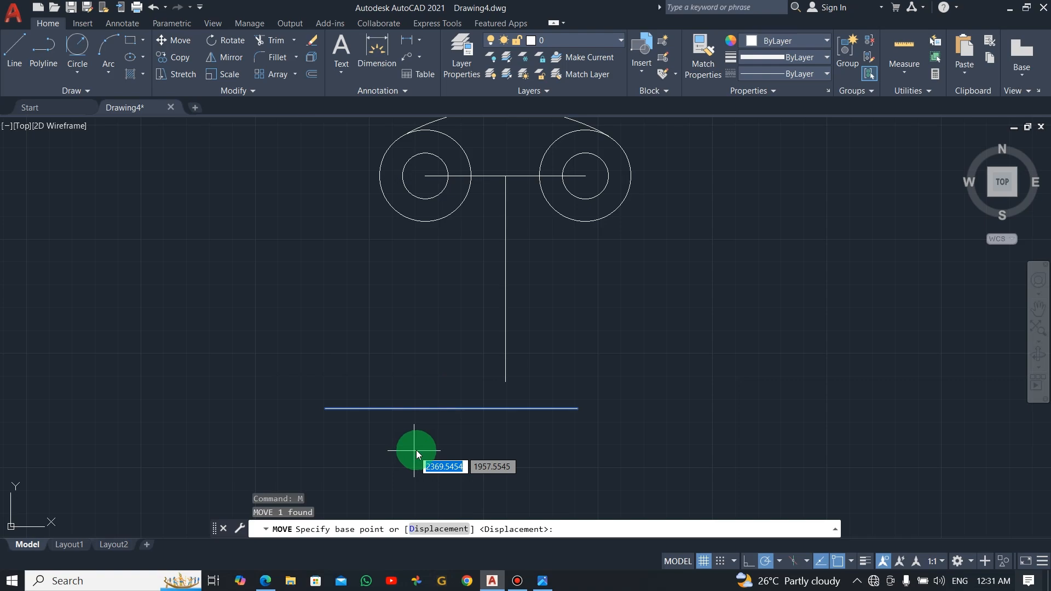
left_click(451, 408)
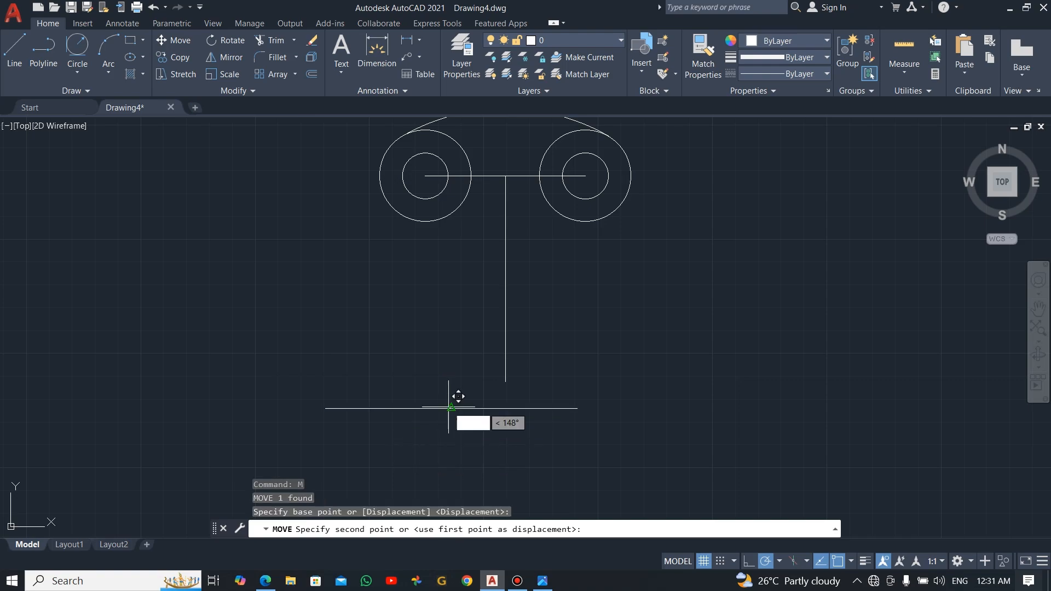
left_click(515, 371)
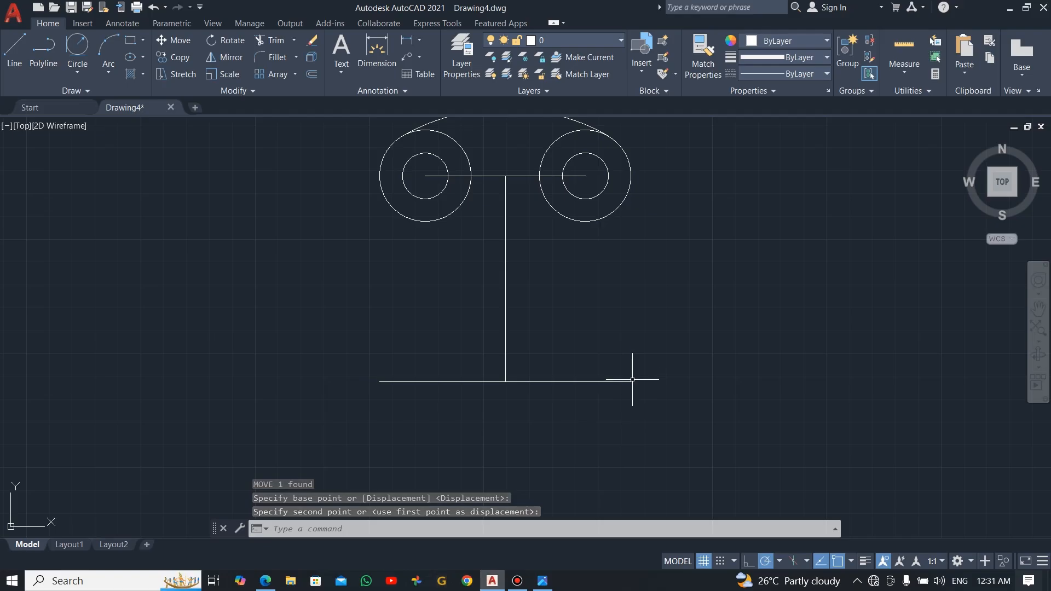
Draw a circle of diameter 14 centred on the right end of the 110-unit line, following the reference image
key("alt+Tab")
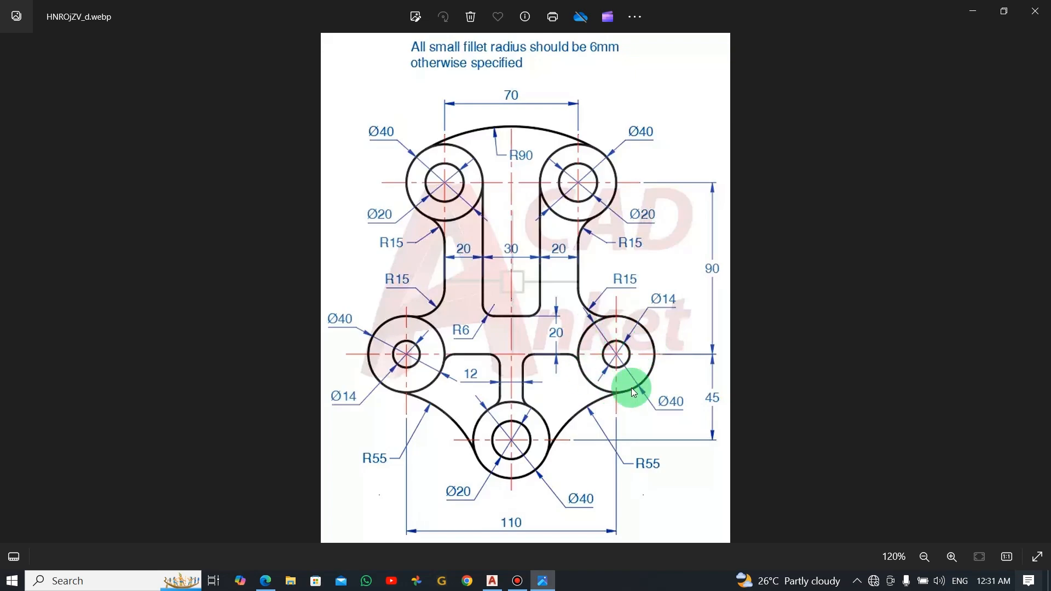
key("alt+Tab")
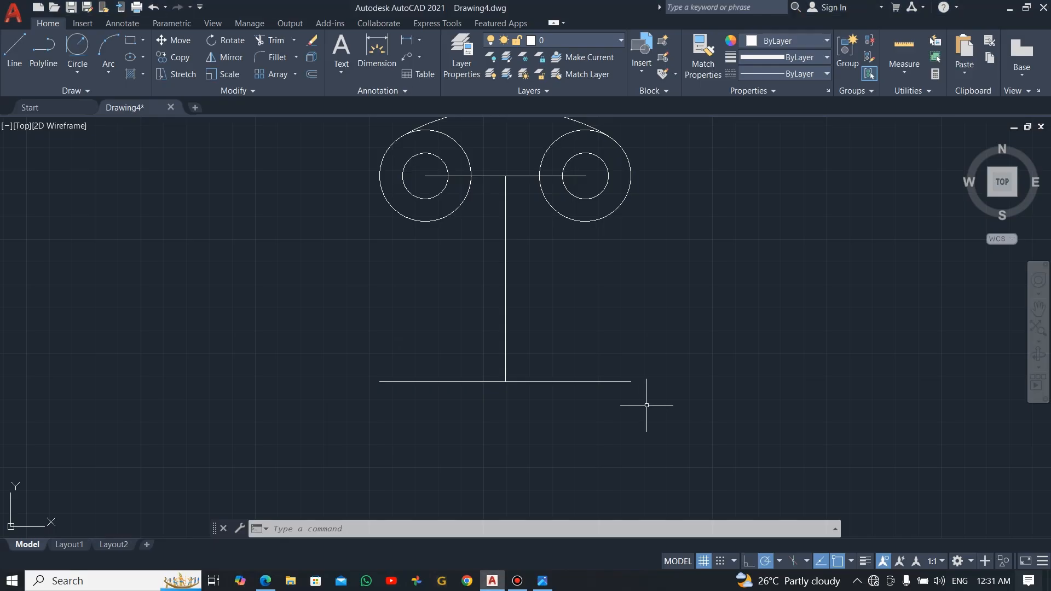
left_click(77, 72)
left_click(101, 123)
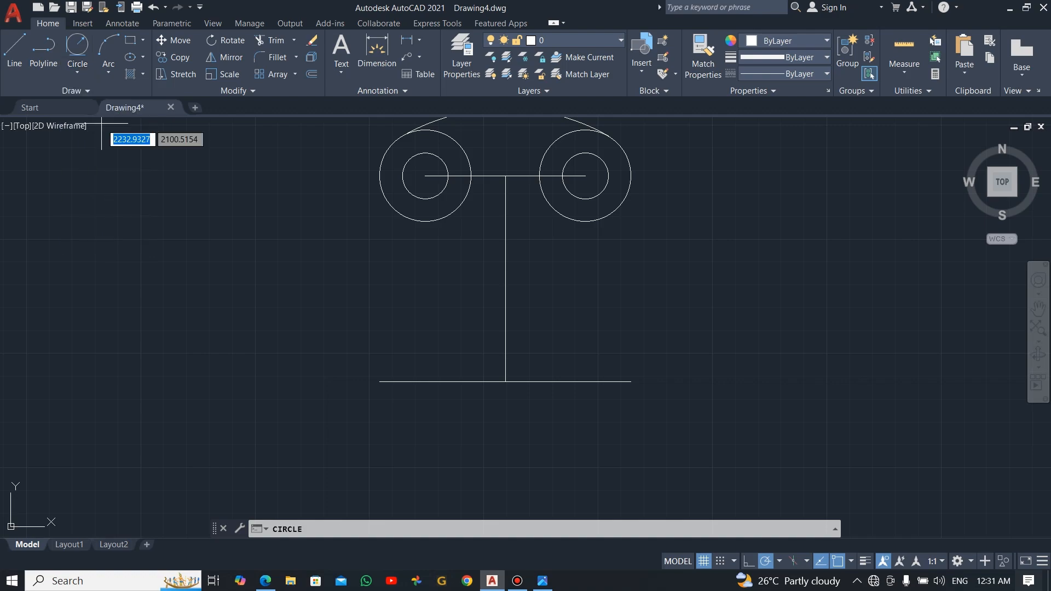
left_click(630, 381)
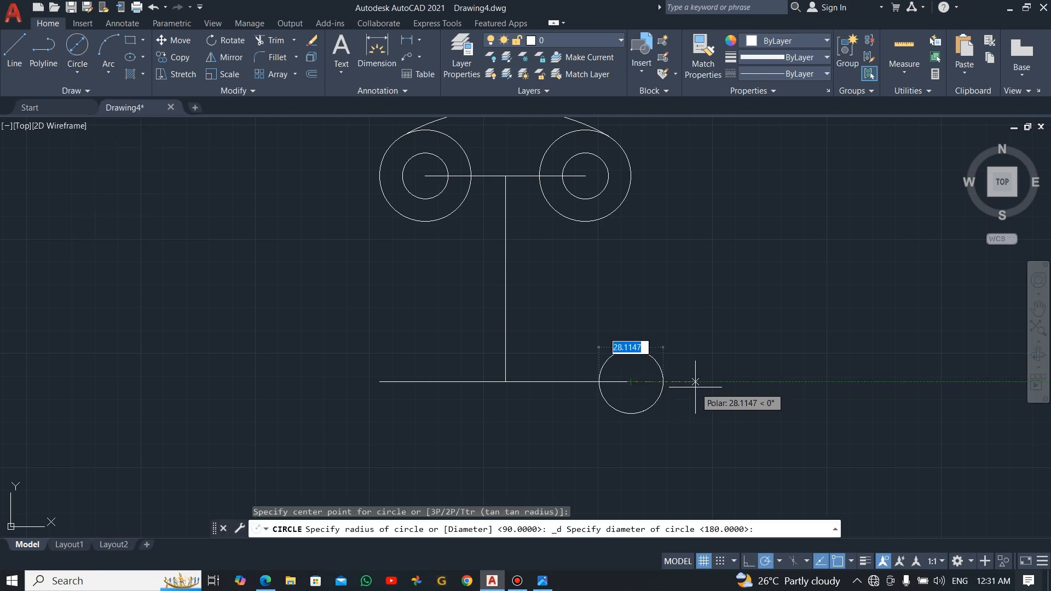
type("14")
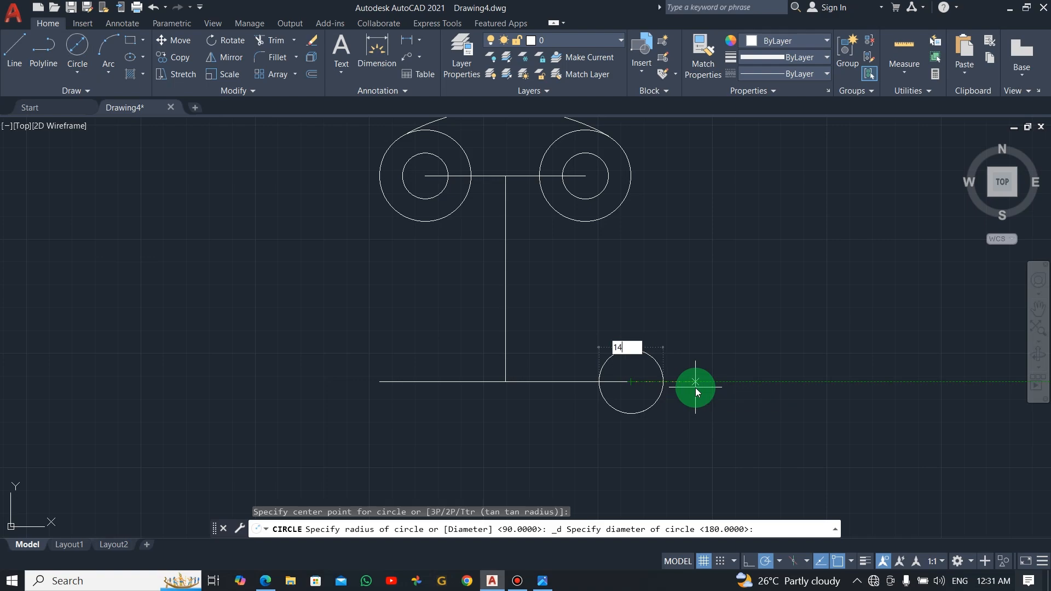
key("Return")
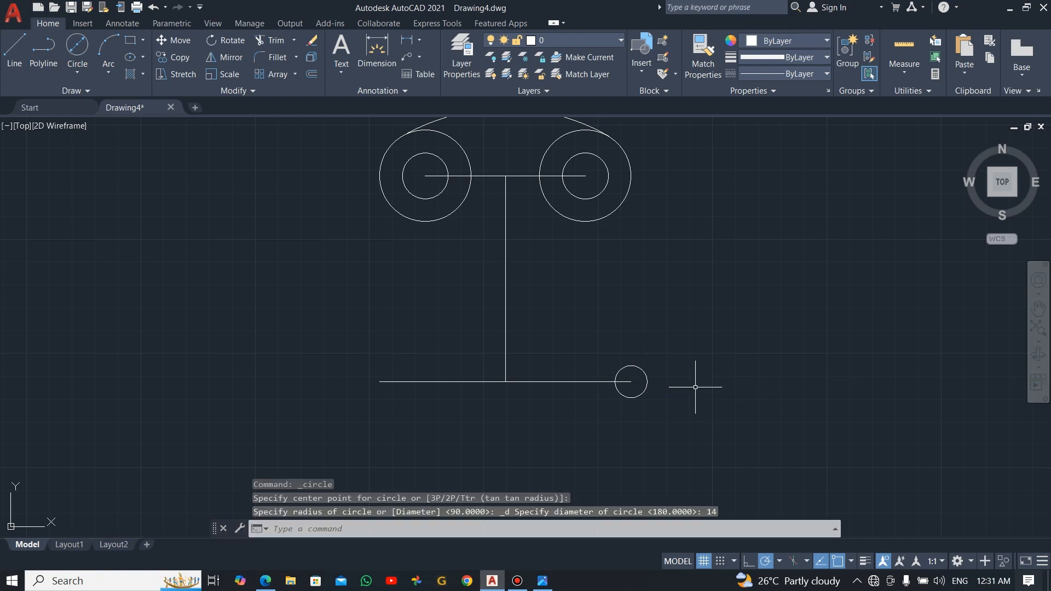
Draw a circle of diameter 40 concentric with the 14-diameter circle
key("Return")
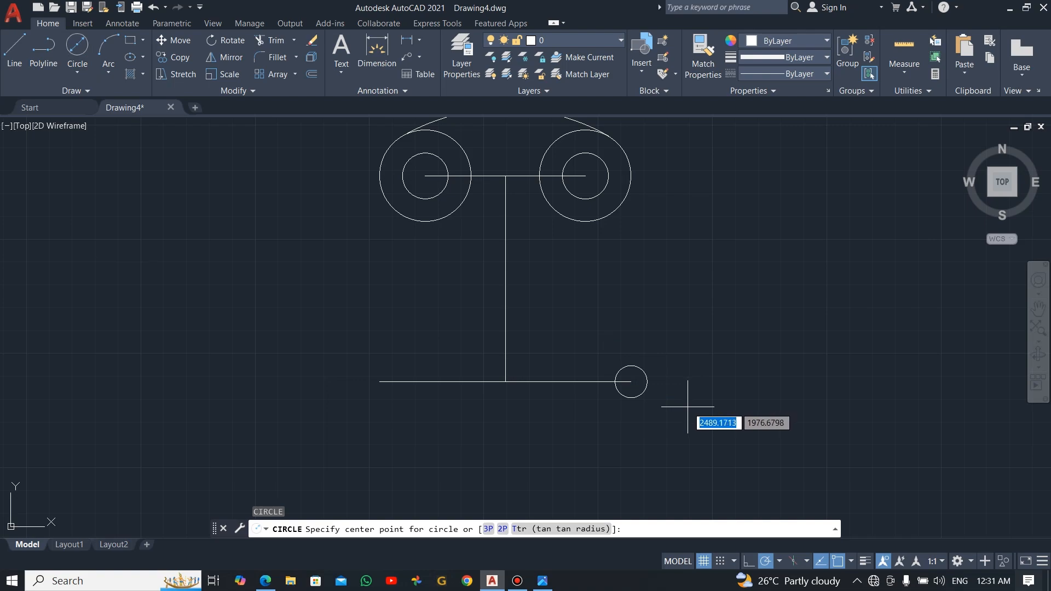
left_click(631, 382)
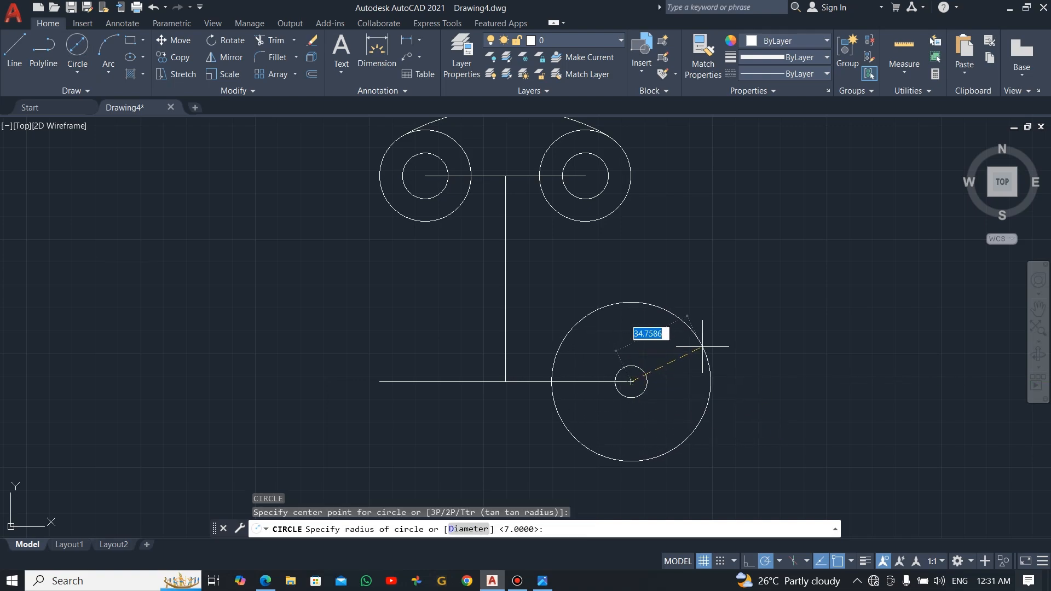
left_click(467, 543)
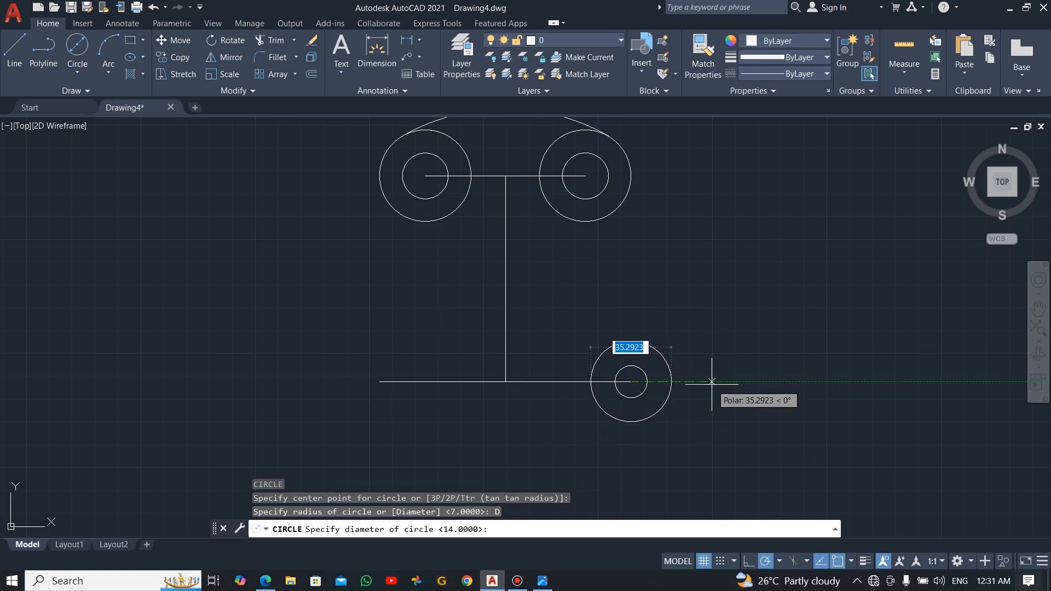
type("40")
key("Return")
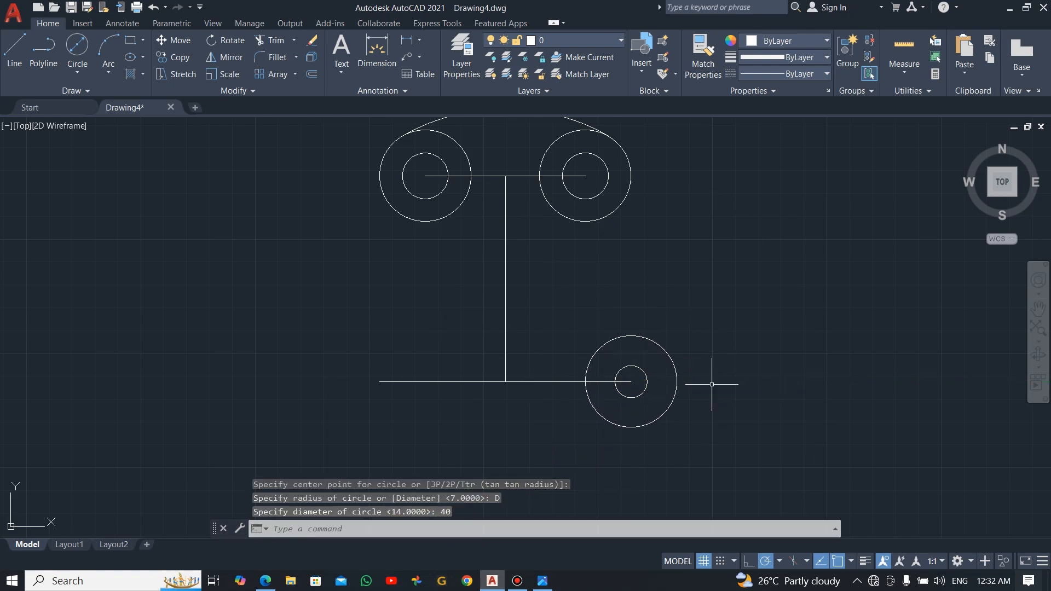
Mirror the two concentric circles at the right end of the 110-unit line about the vertical centreline, keeping the originals
key("alt+Tab")
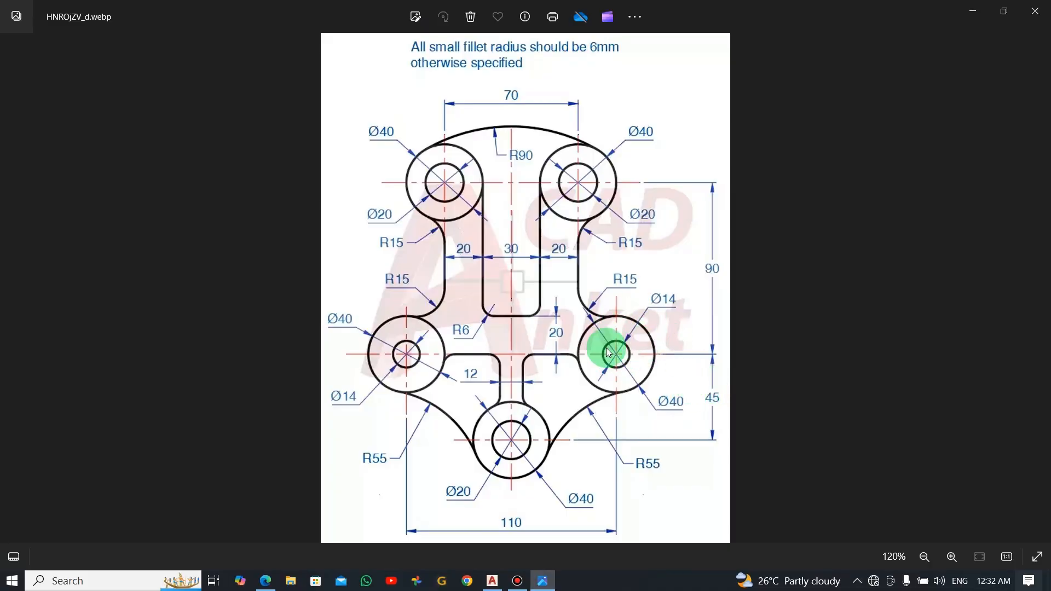
key("alt+Tab")
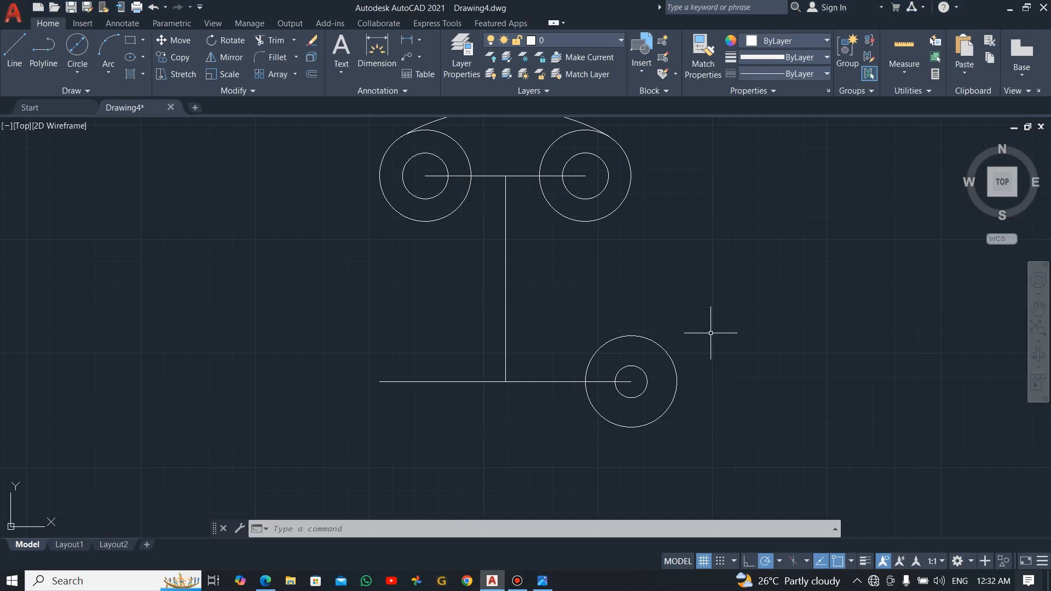
left_click(713, 332)
left_click(628, 361)
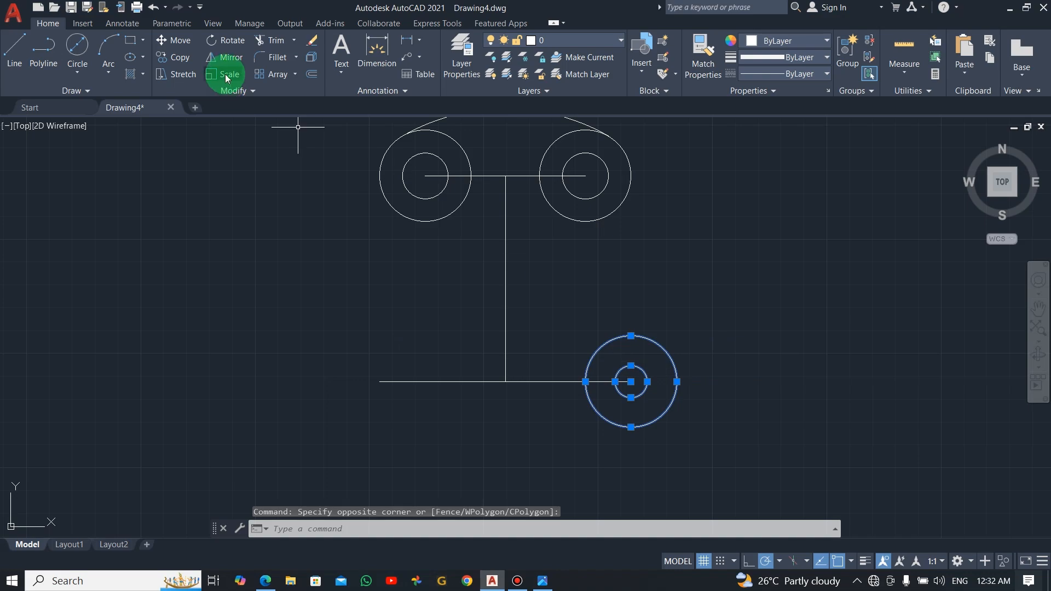
left_click(225, 57)
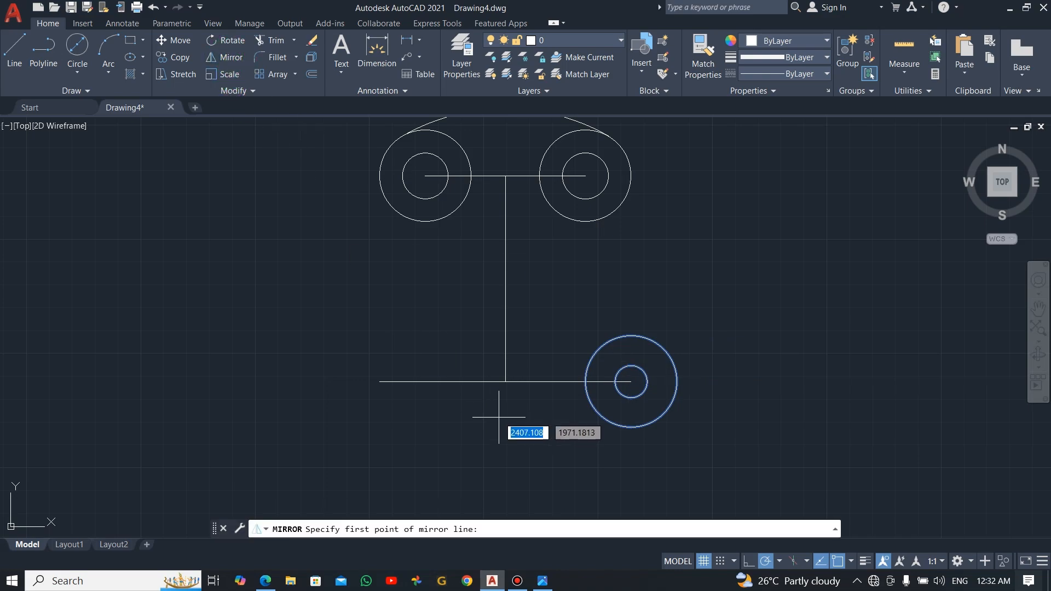
left_click(505, 381)
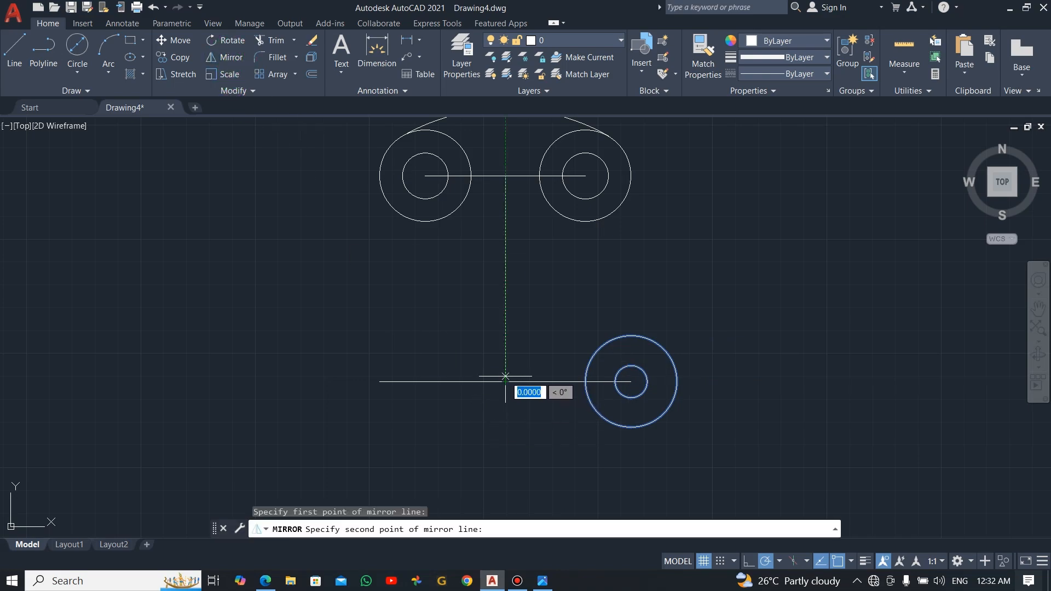
left_click(505, 468)
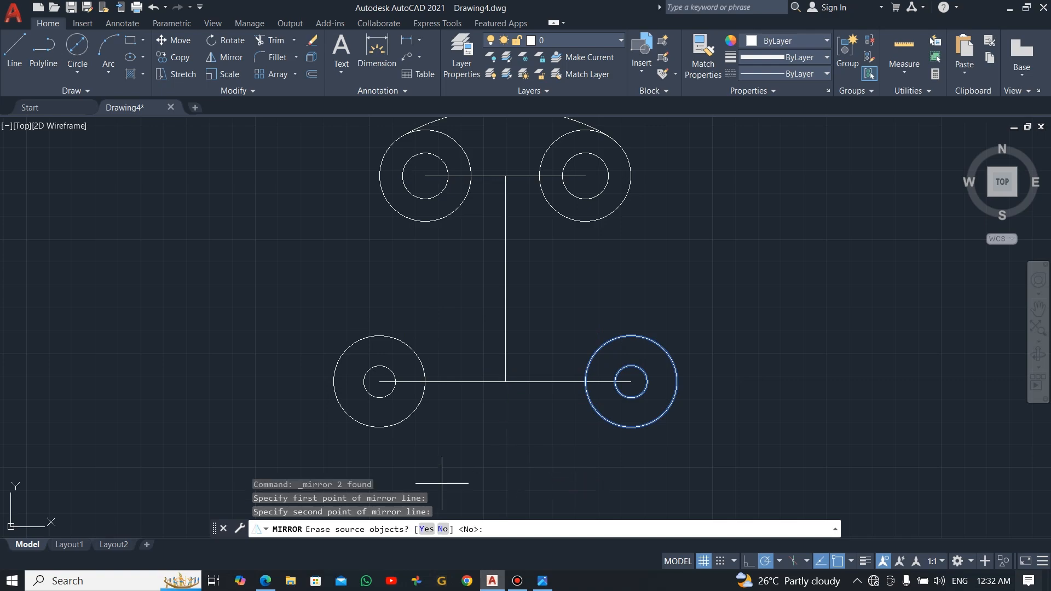
left_click(441, 529)
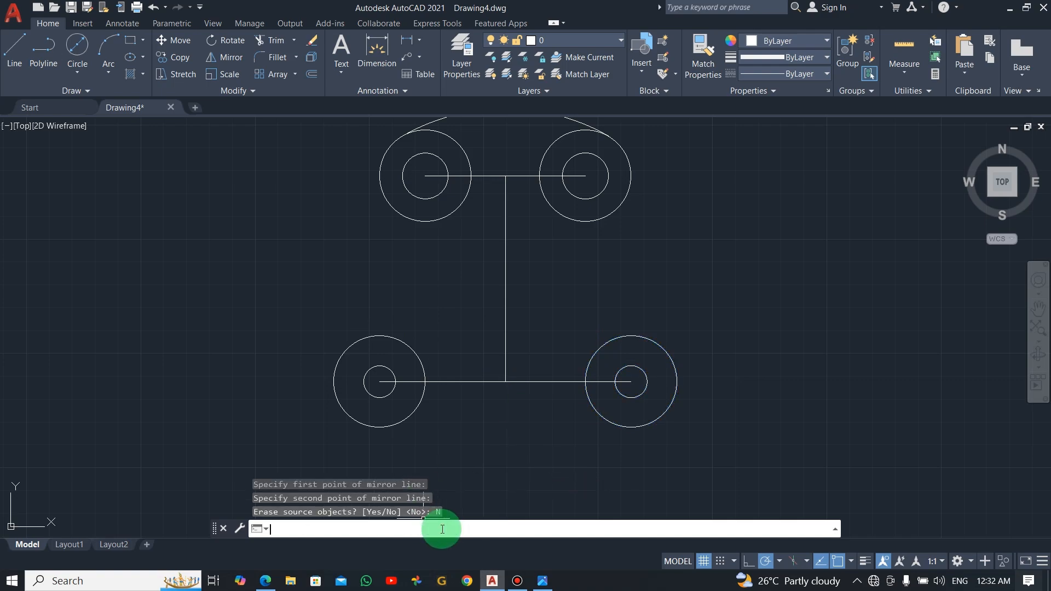
Offset the 110-unit horizontal line upward by 20, following the reference image
key("alt+Tab")
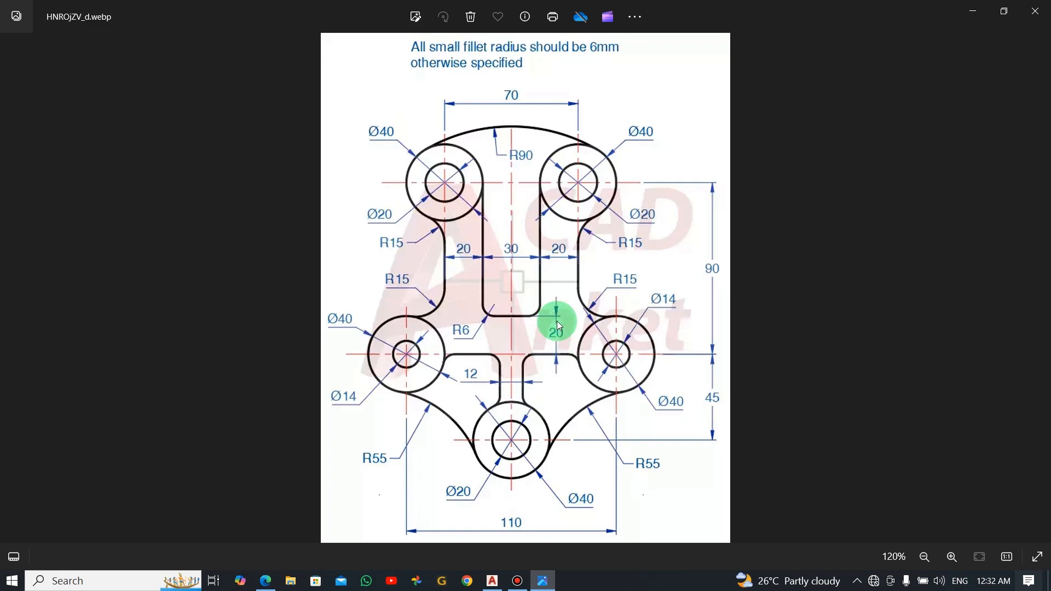
key("alt+Tab")
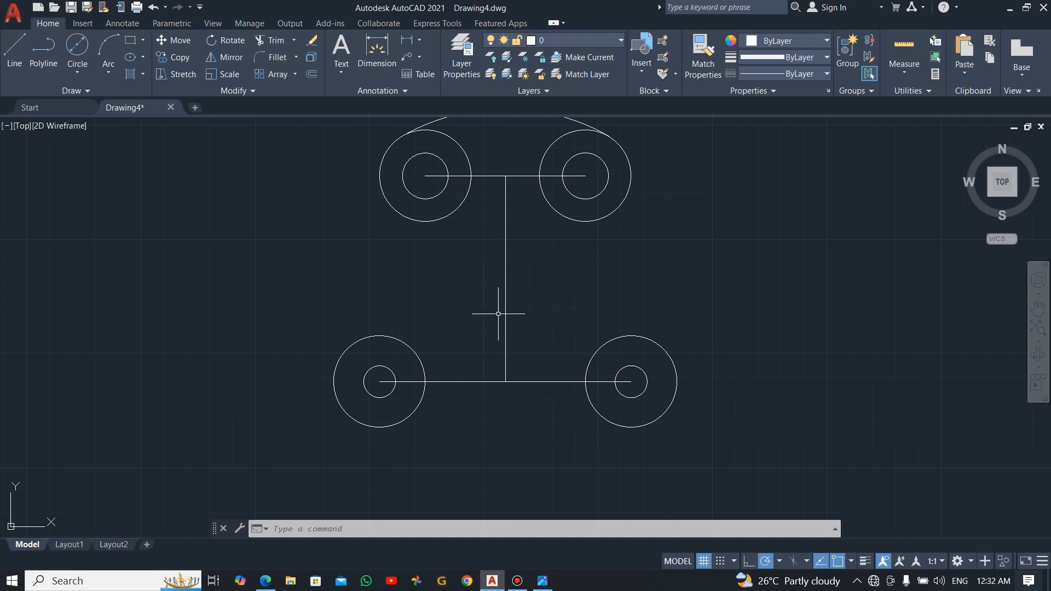
left_click(310, 76)
type("o")
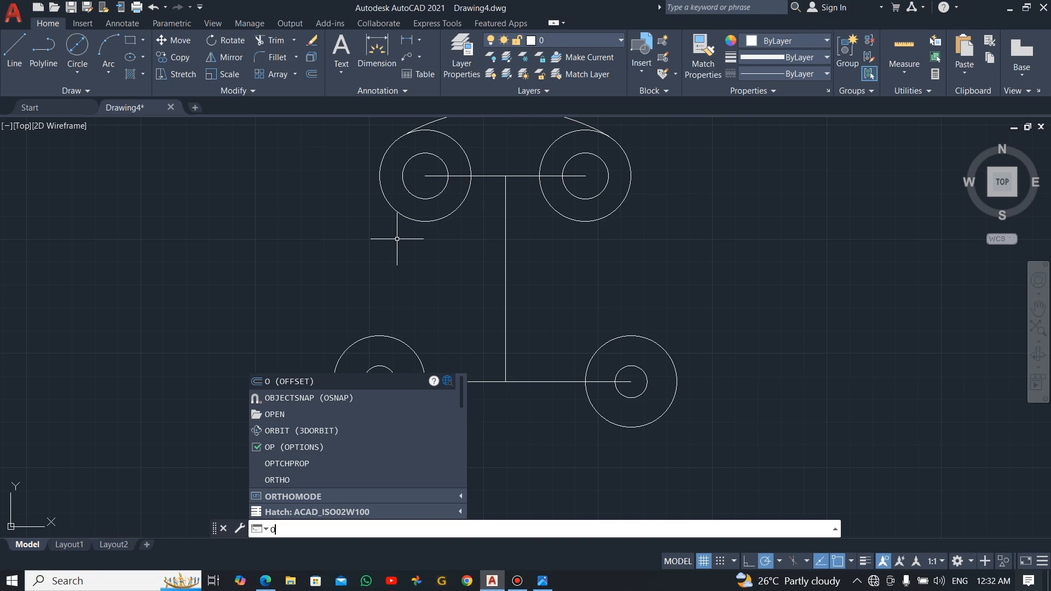
key("Return")
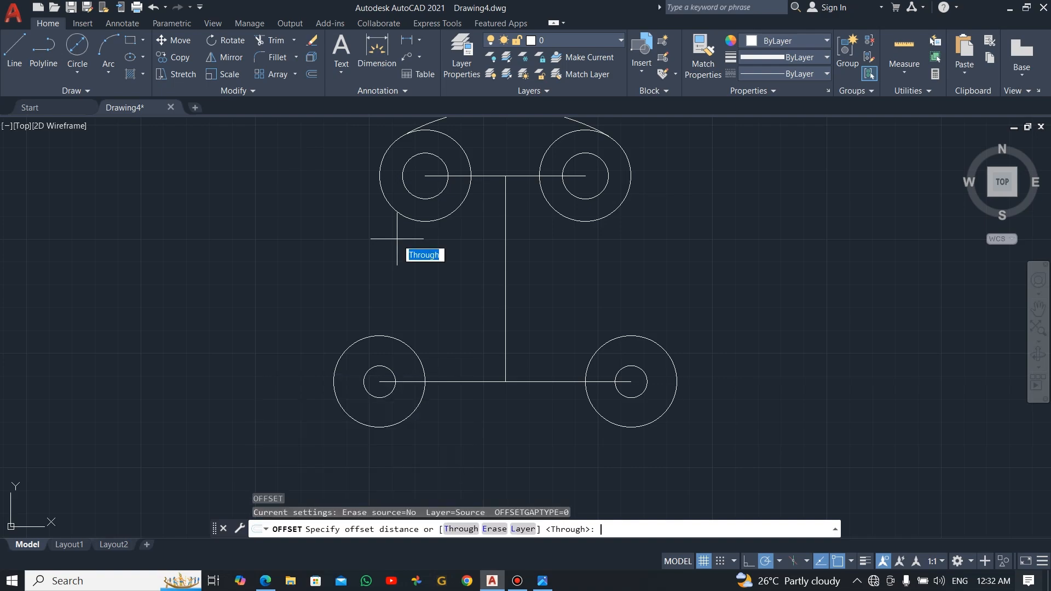
left_click(397, 529)
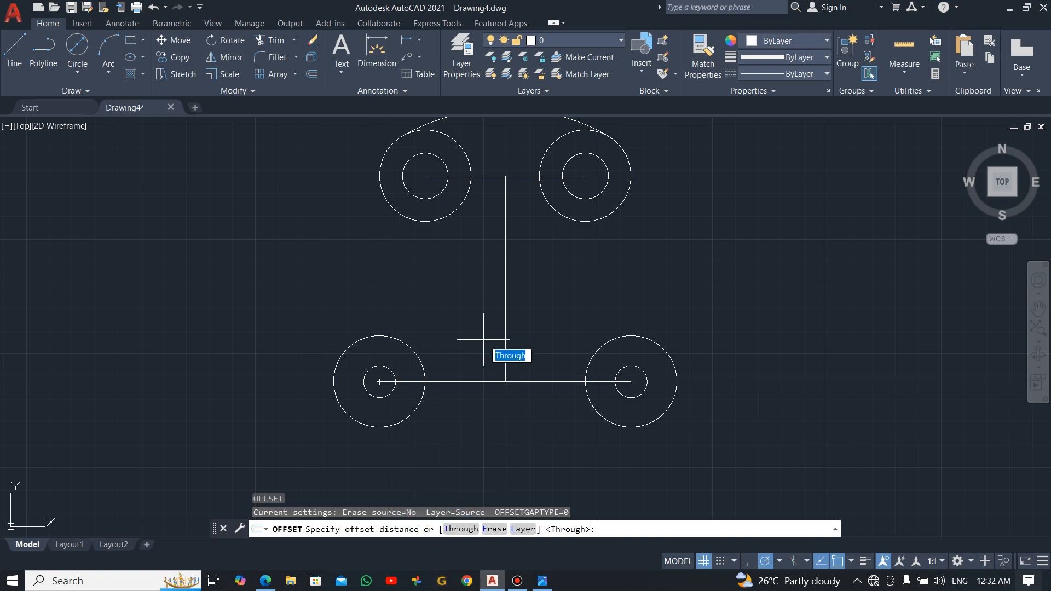
key("alt+Tab")
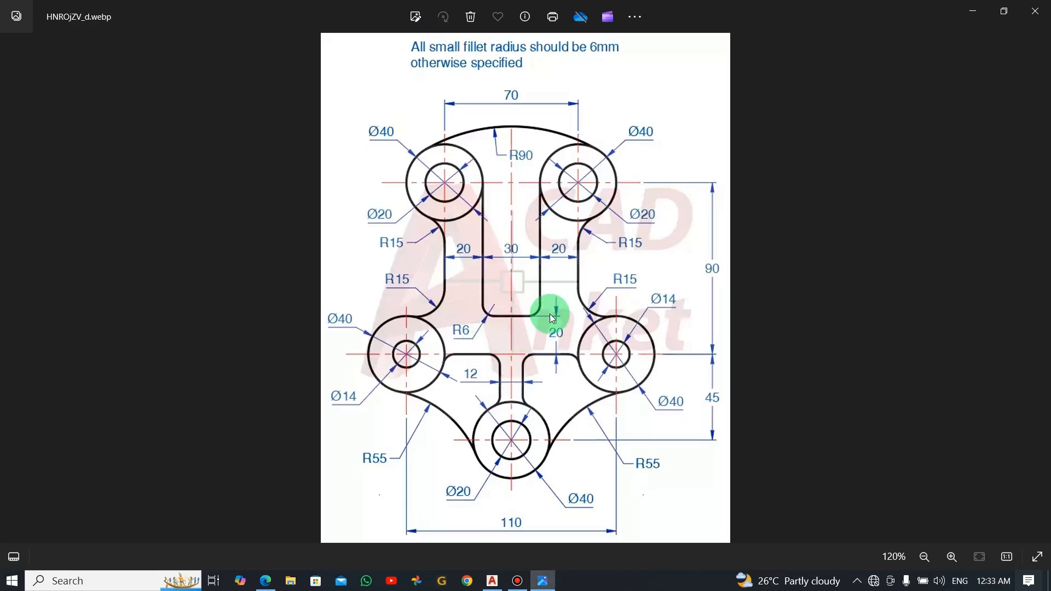
key("alt+Tab")
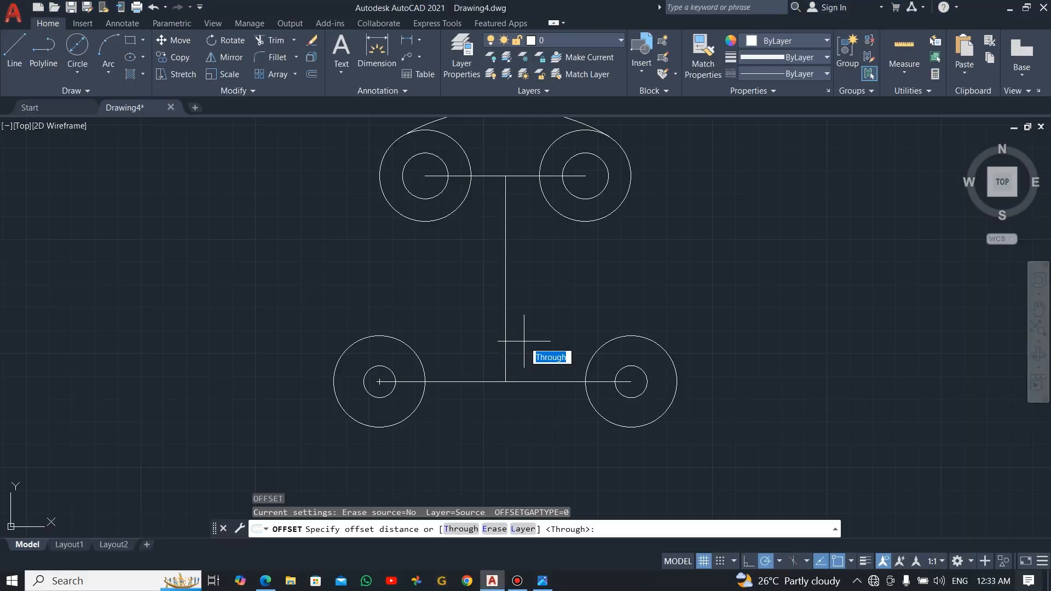
type("20")
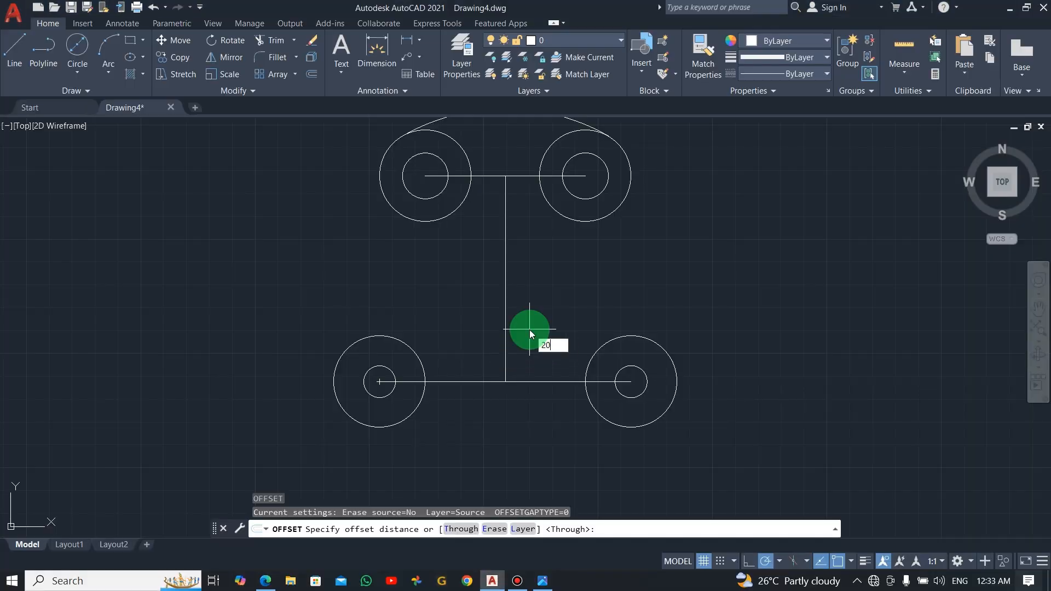
key("Return")
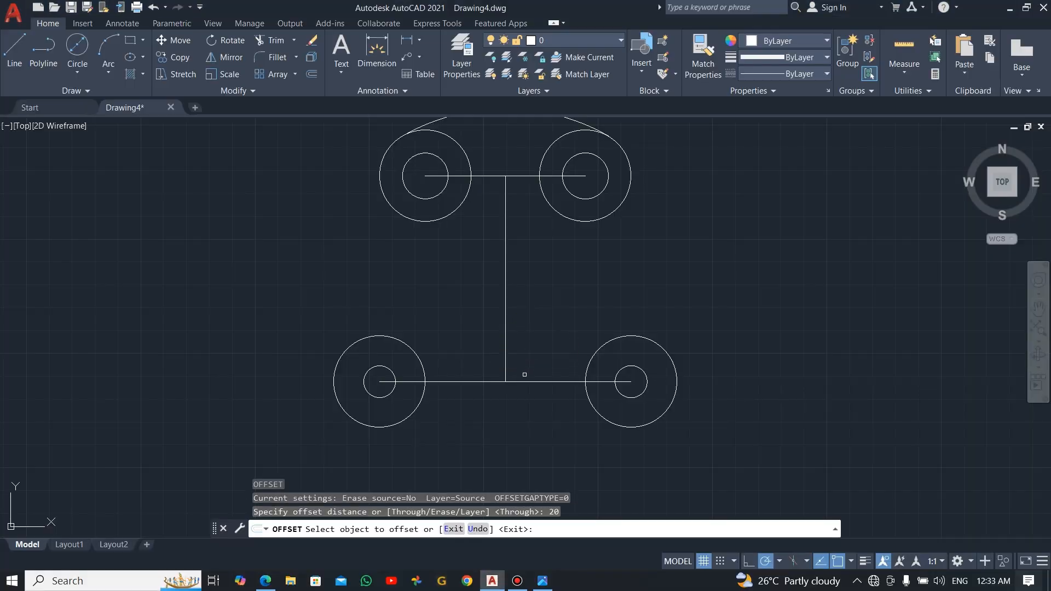
left_click(525, 381)
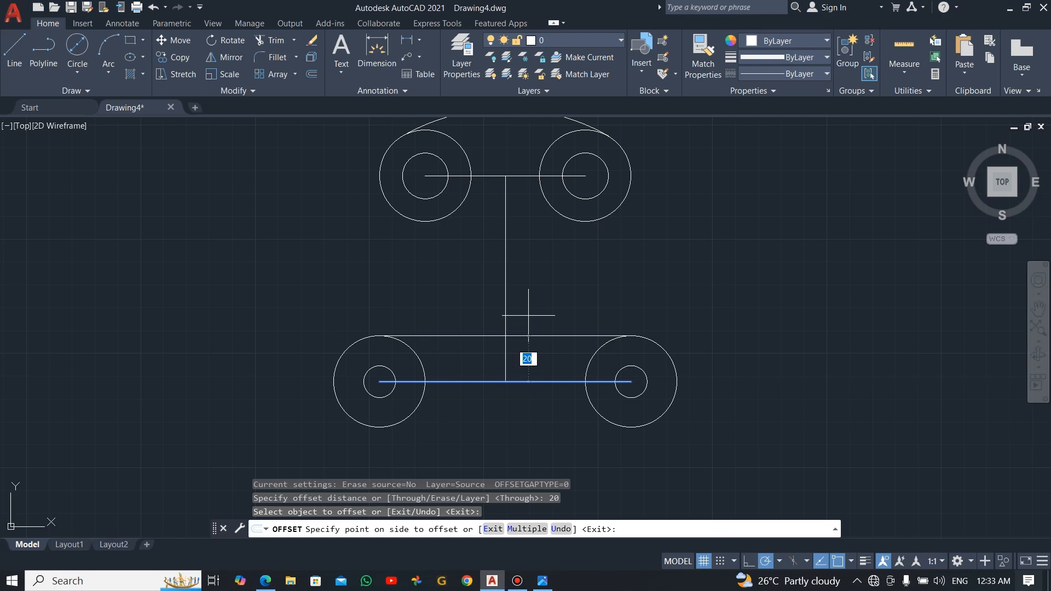
left_click(528, 316)
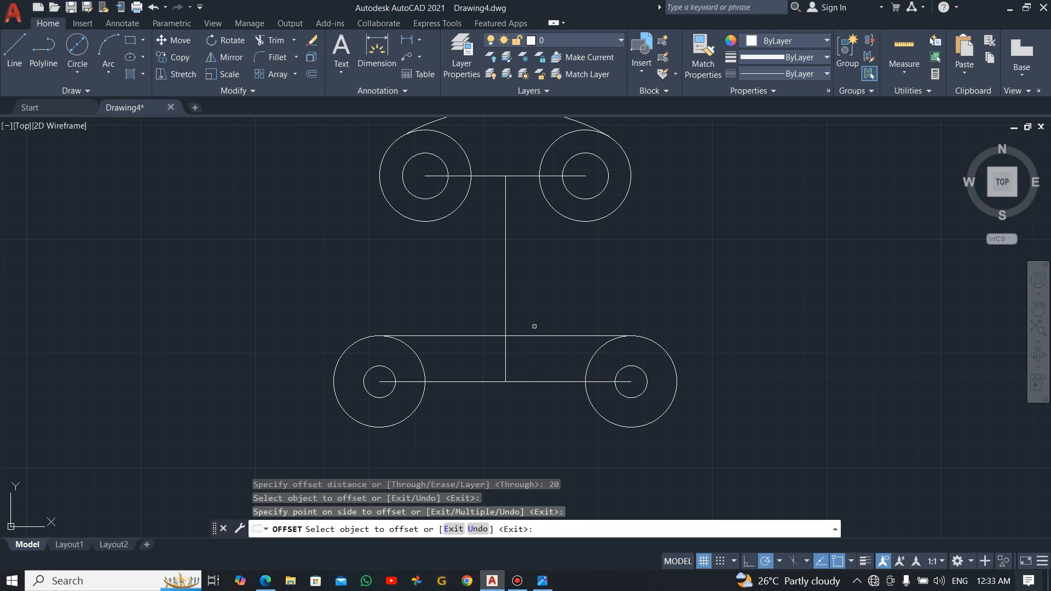
key("Escape")
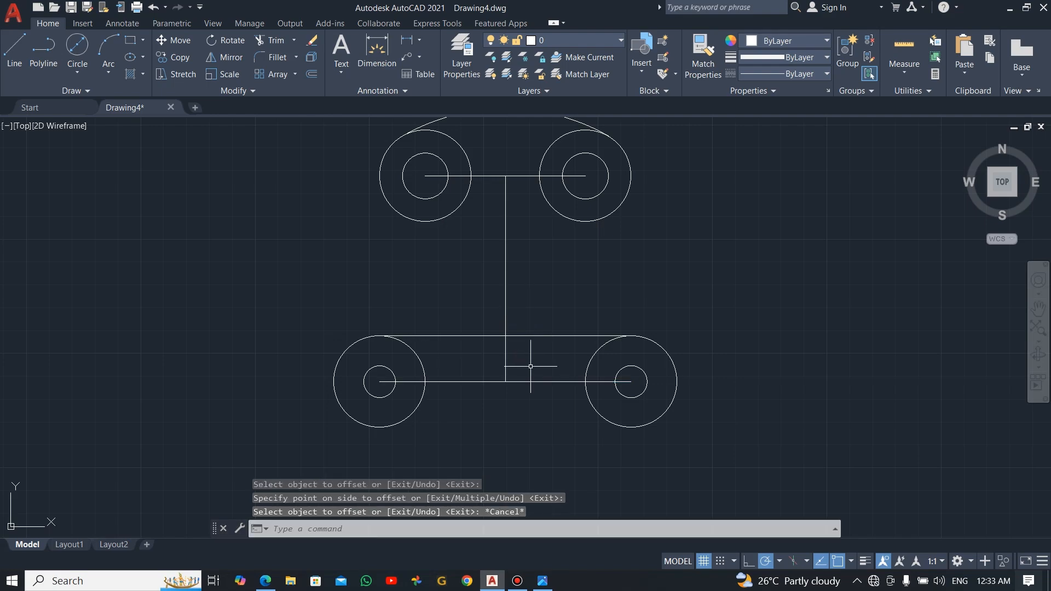
Draw a vertical line 70 units long from the upper-right outer circle's left quadrant down to the offset line
key("alt+Tab")
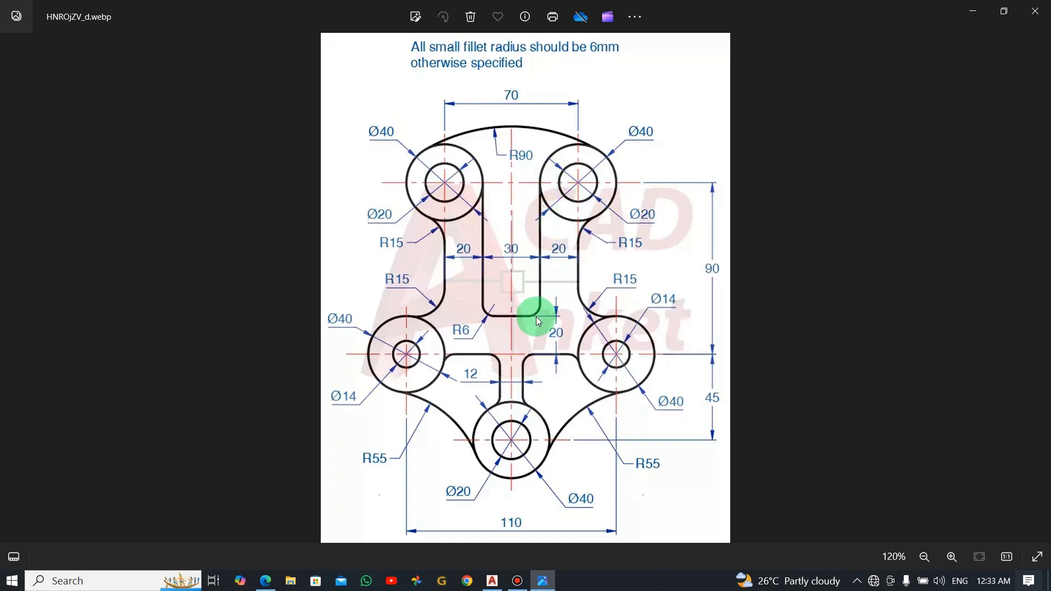
key("alt+Tab")
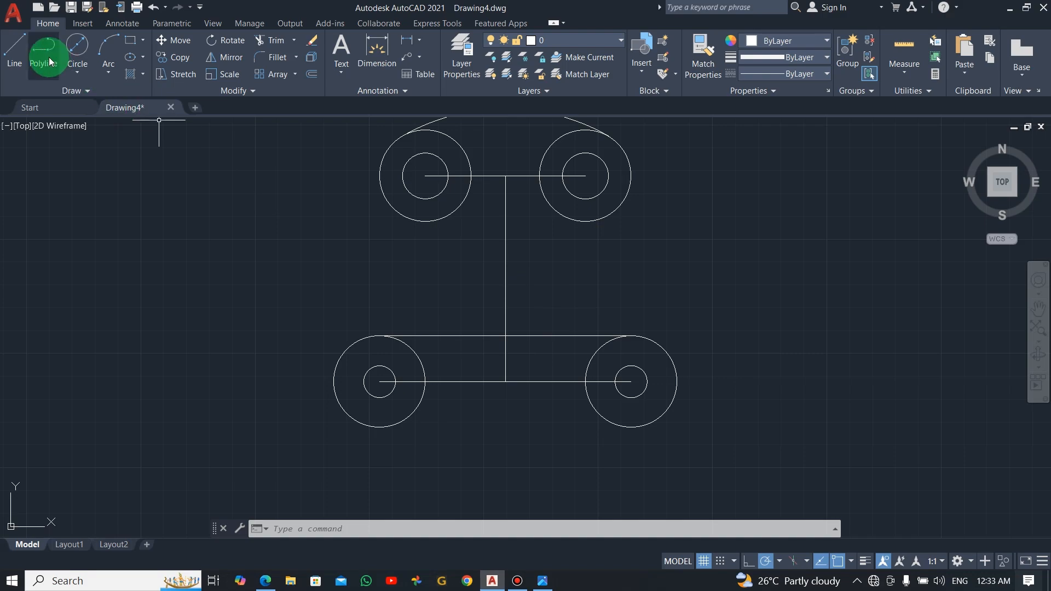
left_click(15, 53)
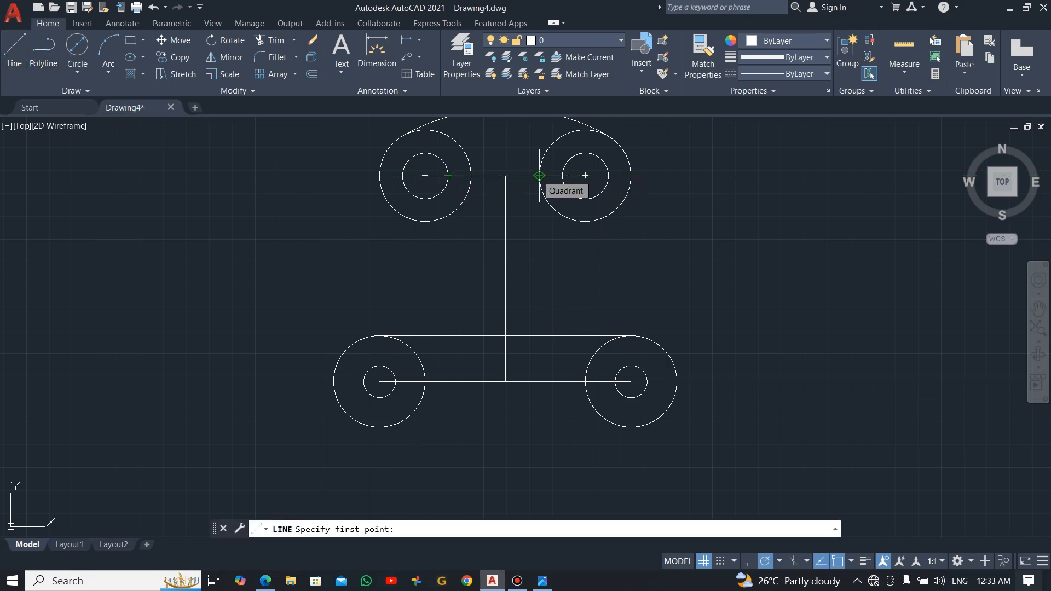
left_click(539, 175)
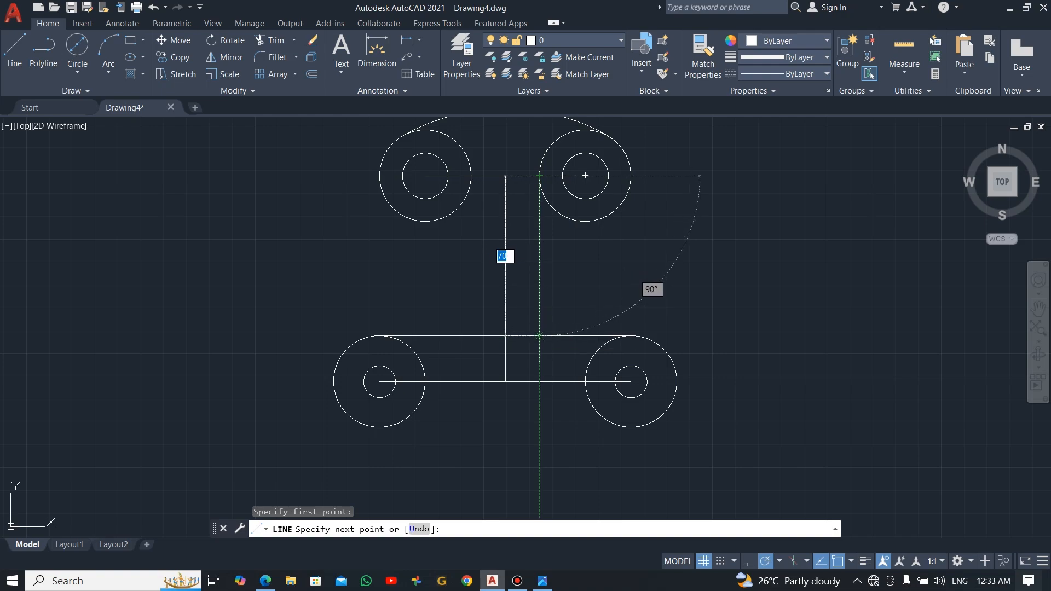
left_click(539, 335)
key("Escape")
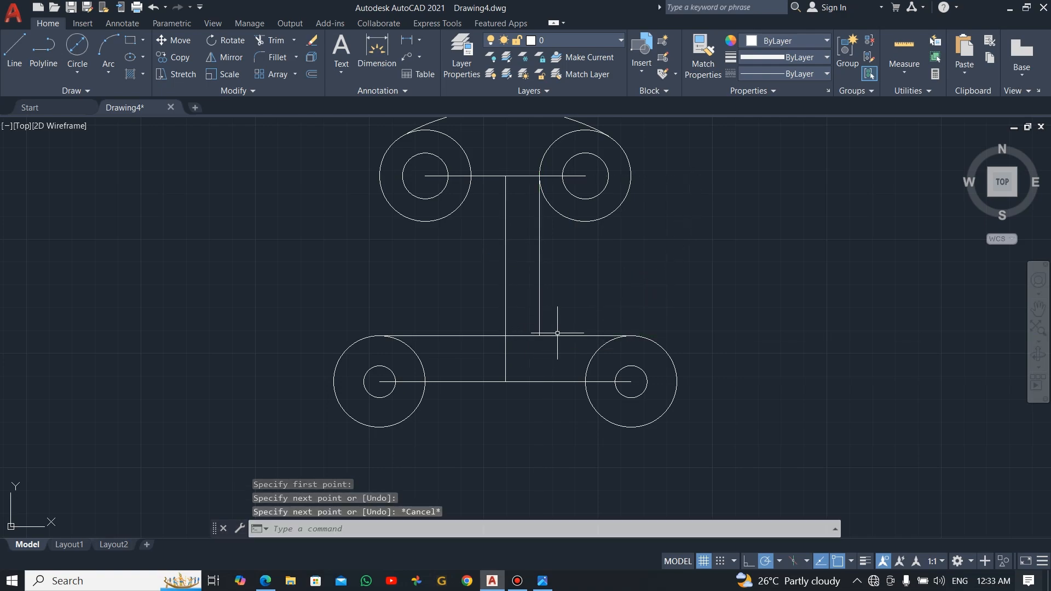
Mirror the 70-unit slot line about the vertical centreline, keeping the original line
left_click(562, 267)
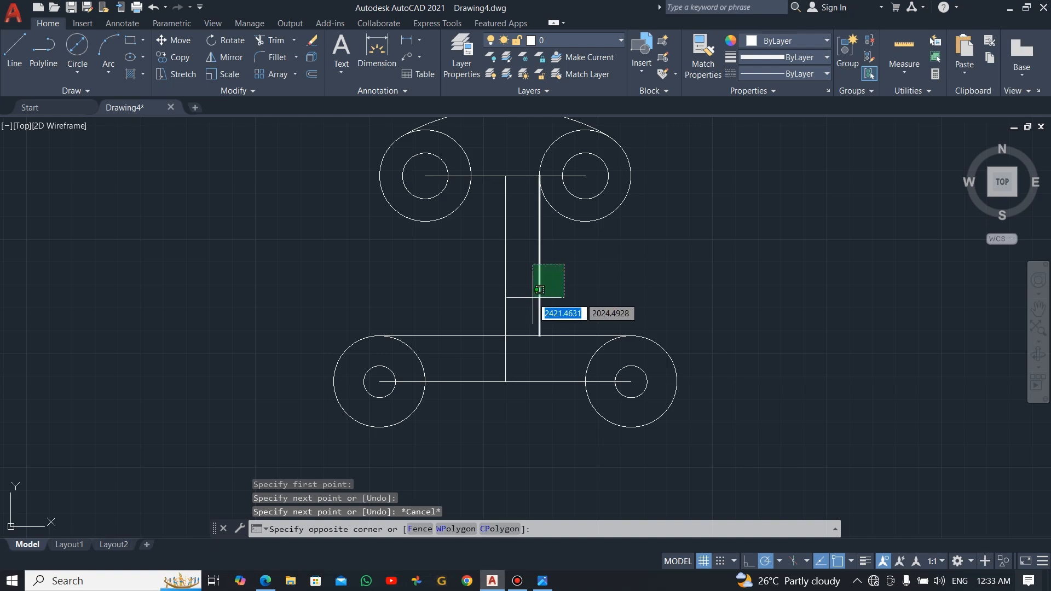
left_click(533, 297)
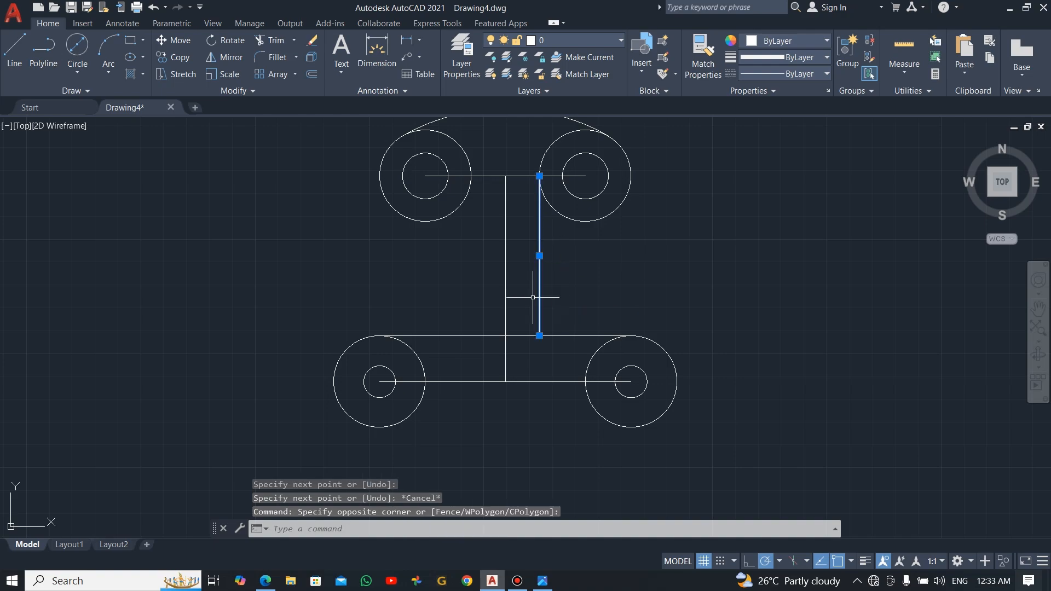
type("M")
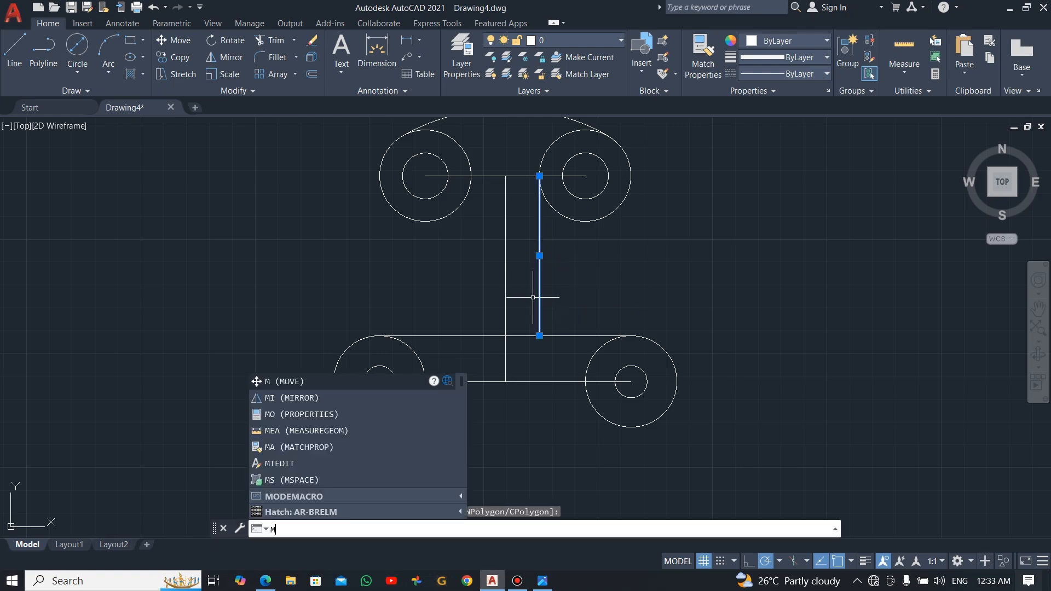
type("i")
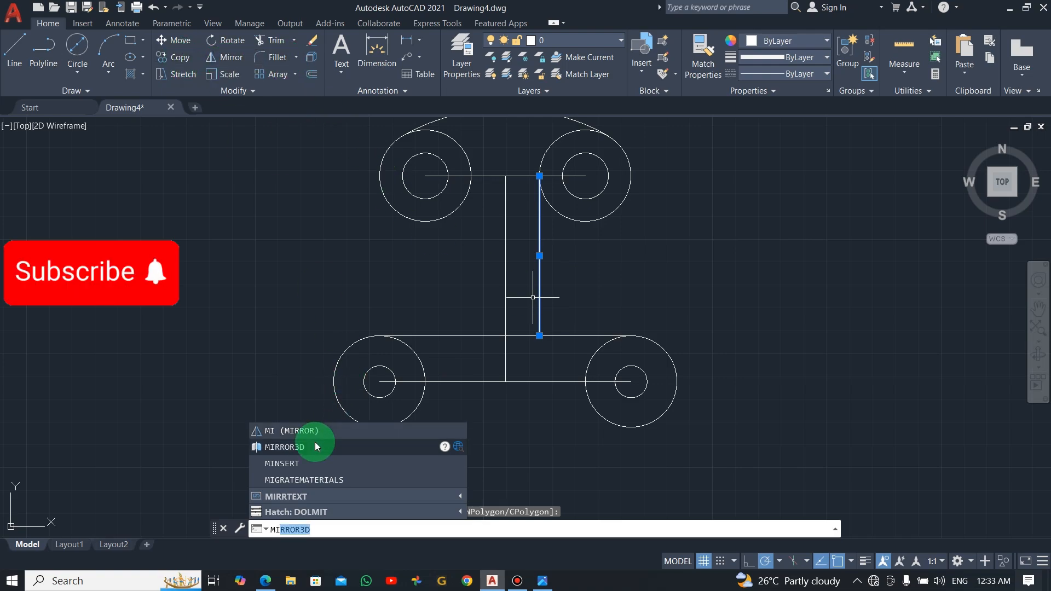
left_click(281, 431)
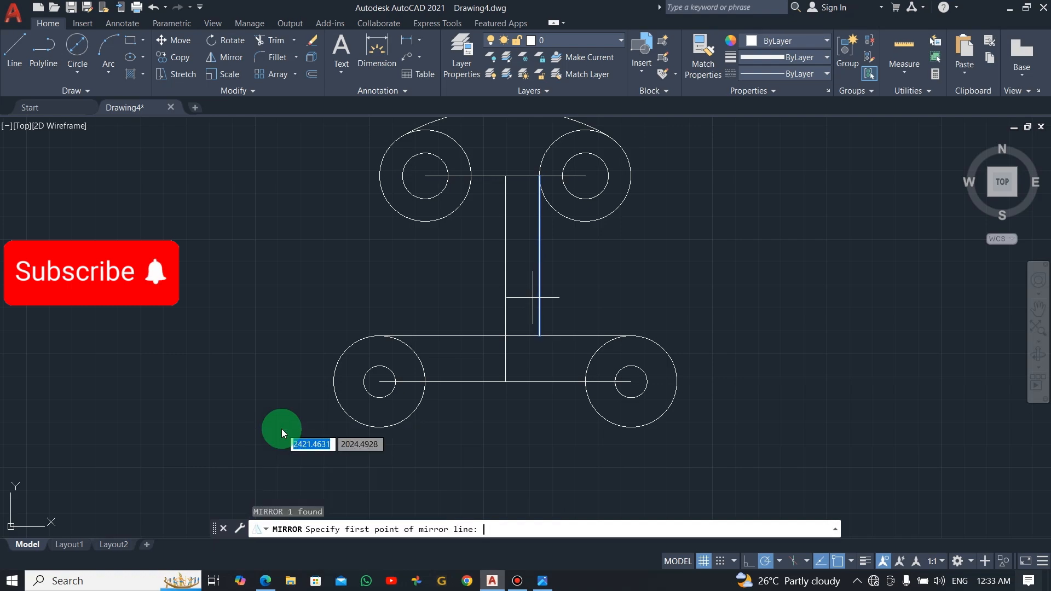
left_click(505, 335)
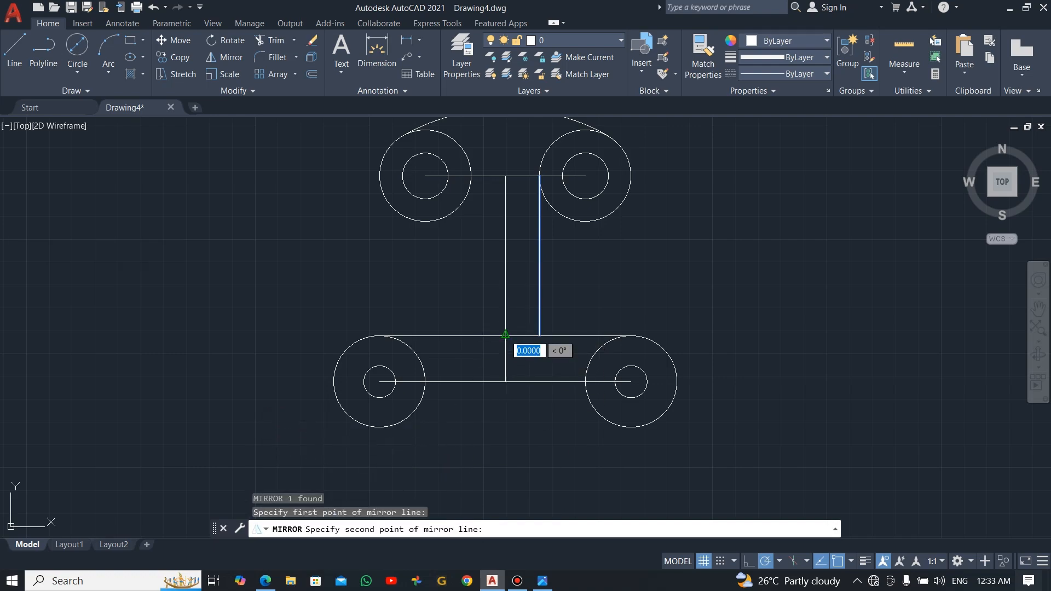
left_click(505, 177)
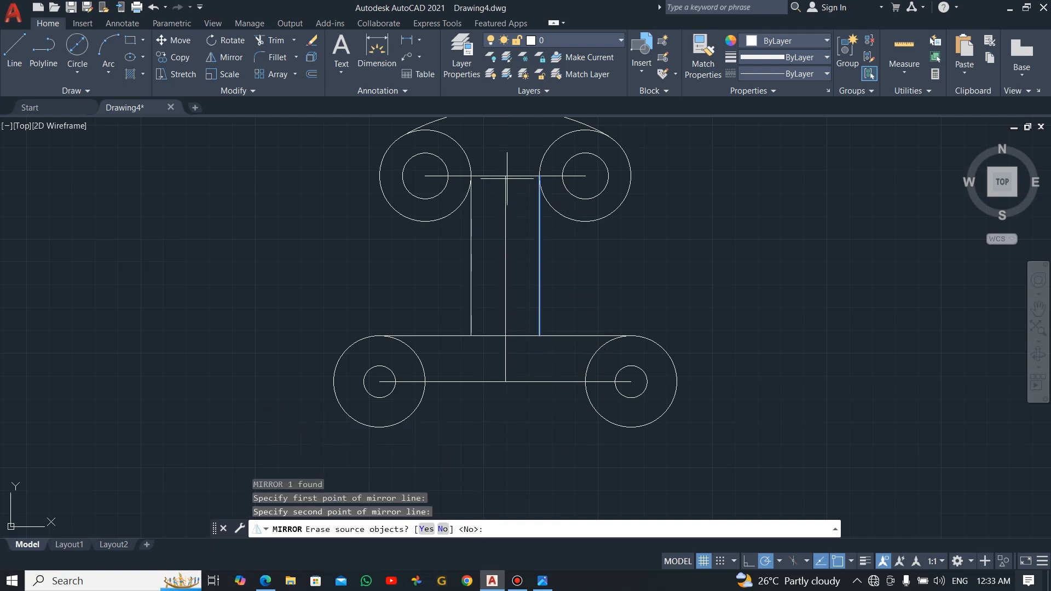
left_click(442, 529)
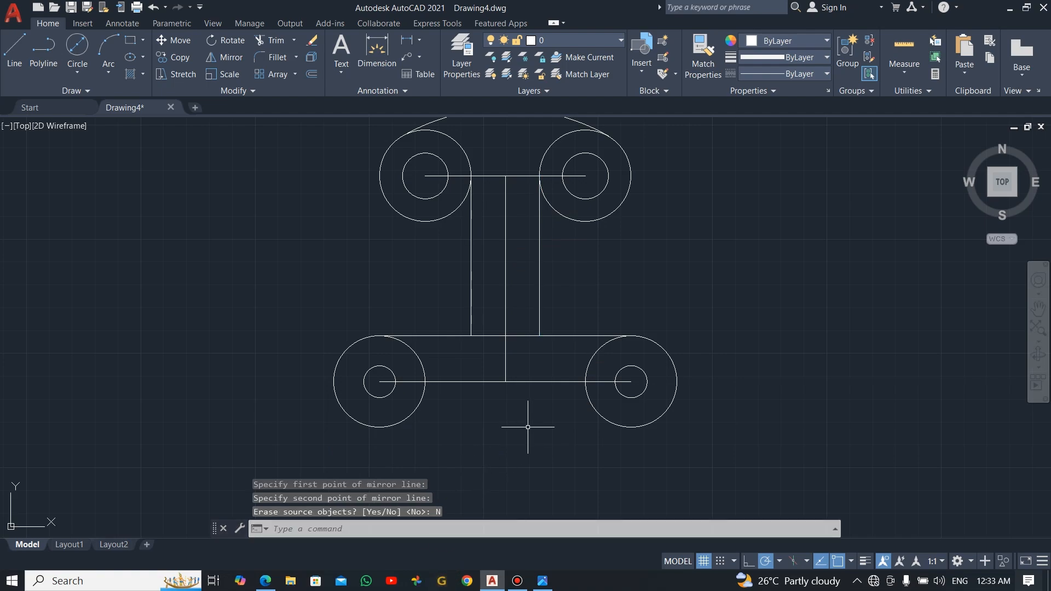
Check the radius of the slot's lower corner fillets in the reference image
key("alt+Tab")
left_click(566, 379)
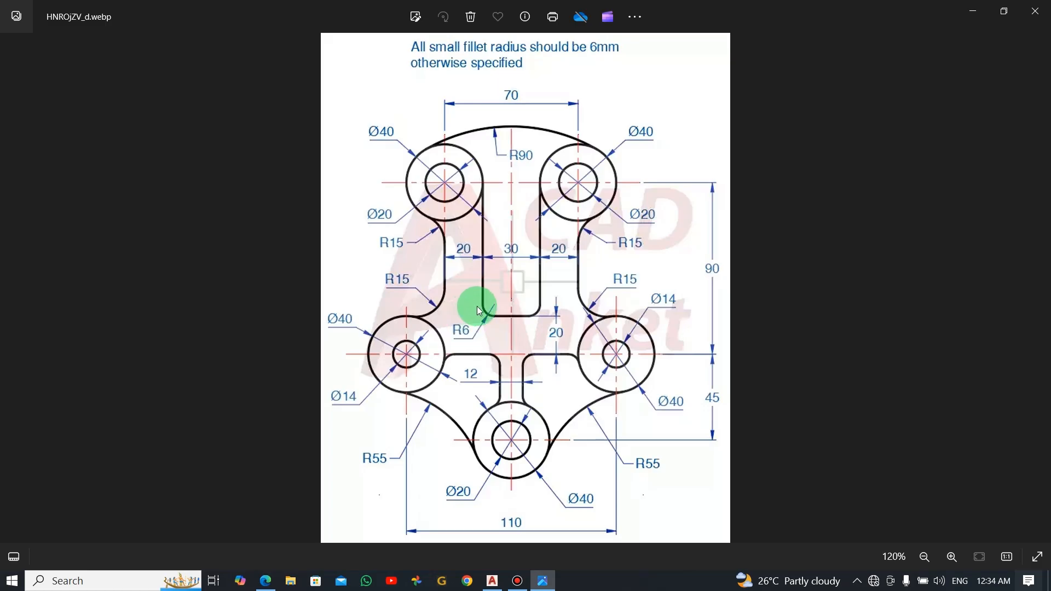
key("alt+Tab")
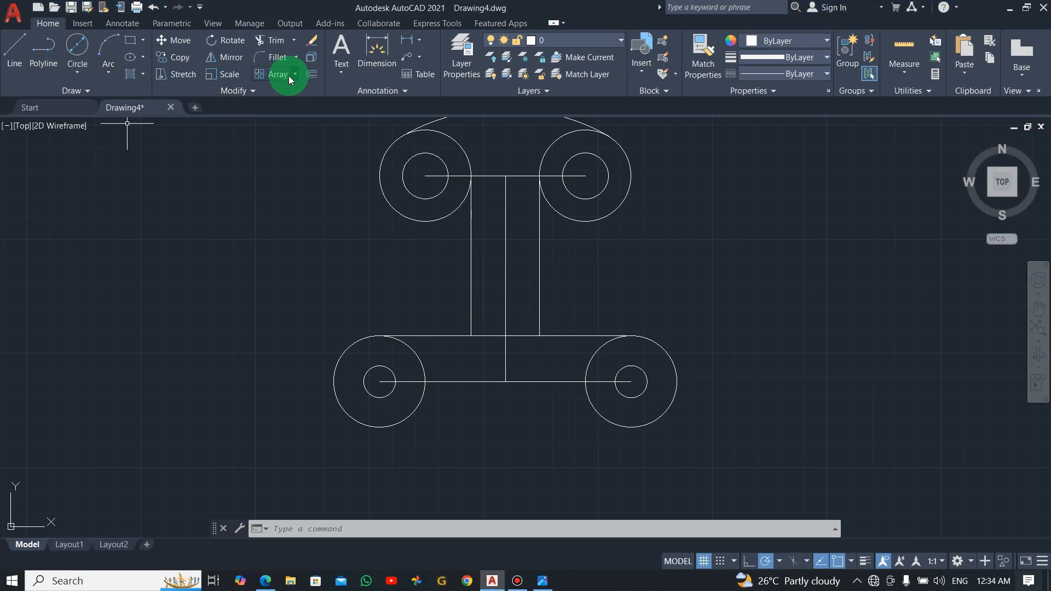
left_click(272, 58)
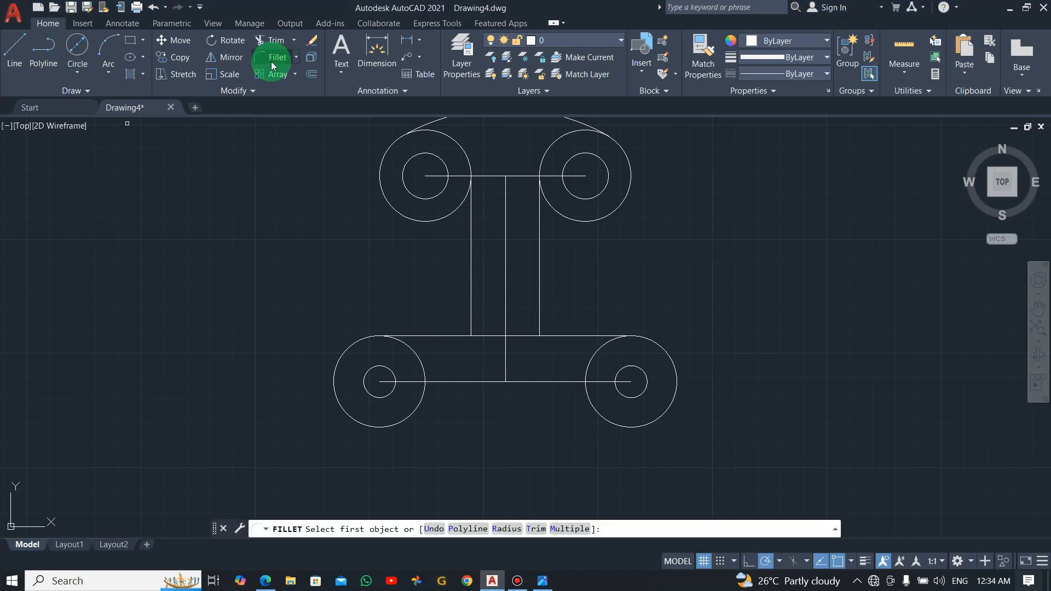
left_click(472, 319)
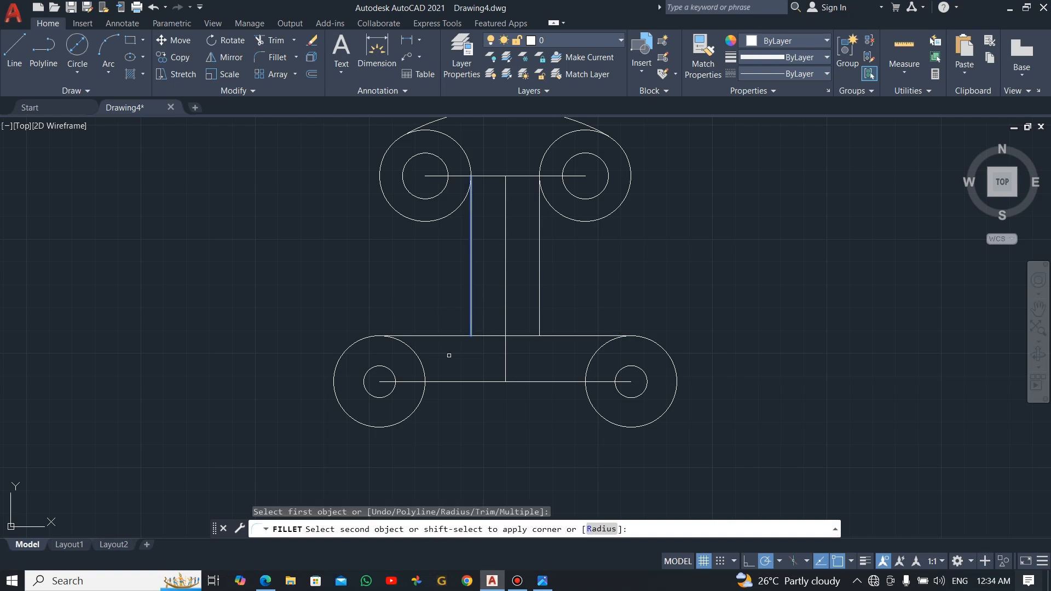
key("Escape")
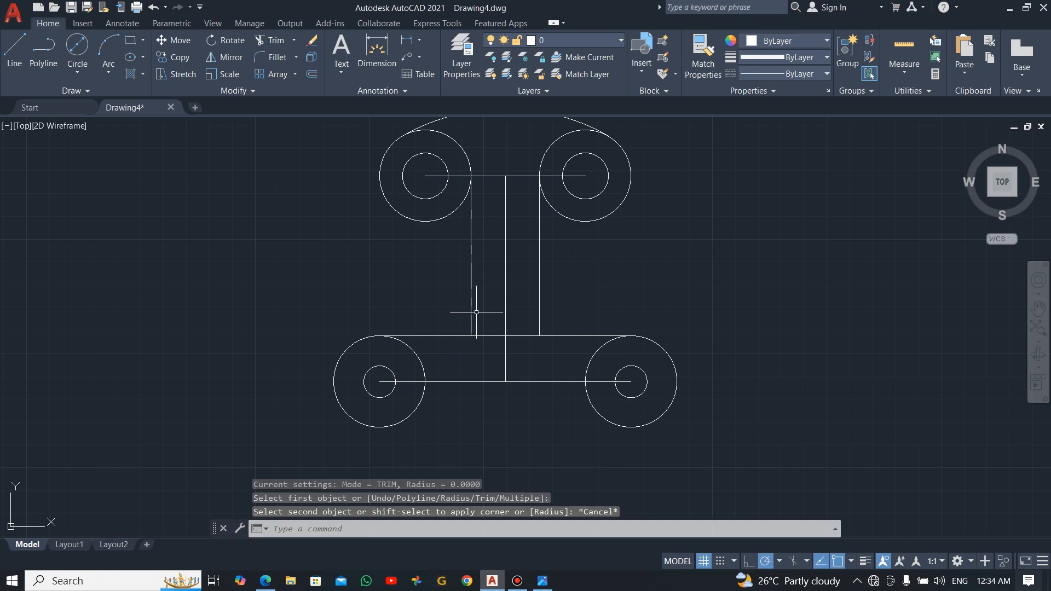
Fillet the slot's lower-left corner with a radius of 6, between the left slot line and the horizontal offset line
left_click(275, 61)
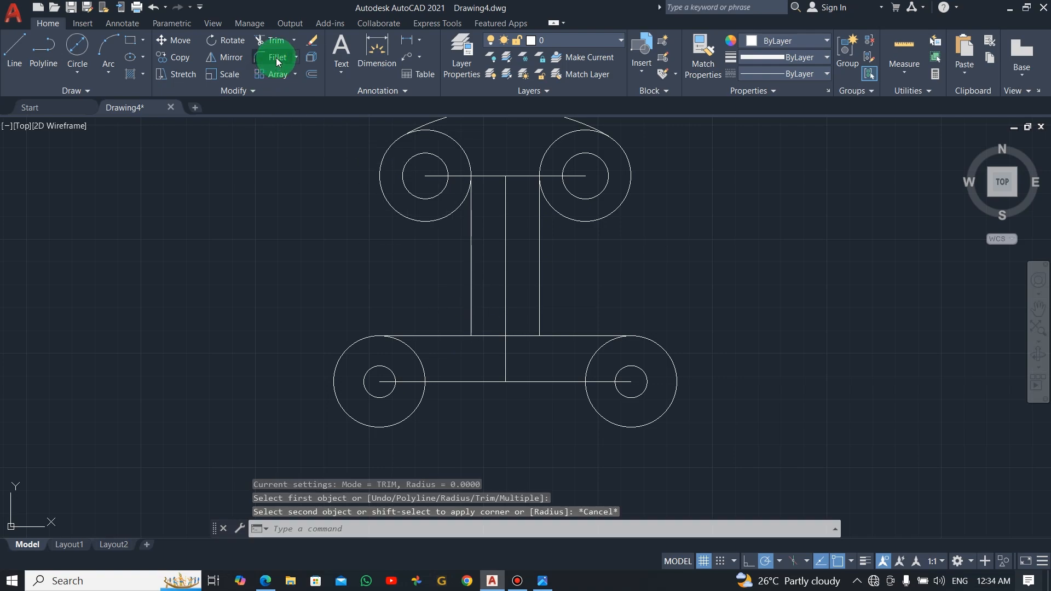
left_click(515, 535)
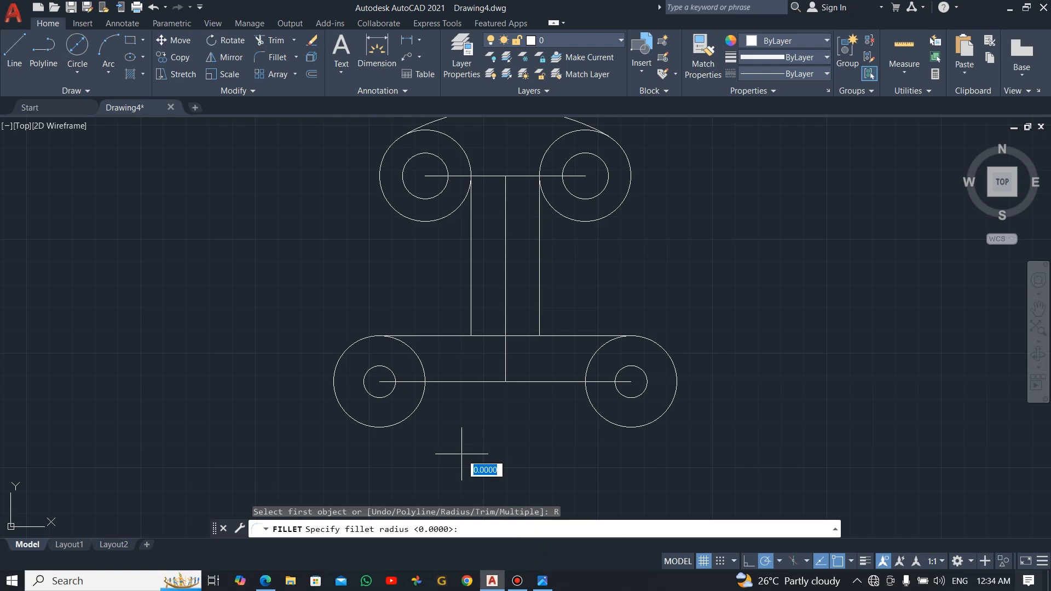
type("6")
key("Return")
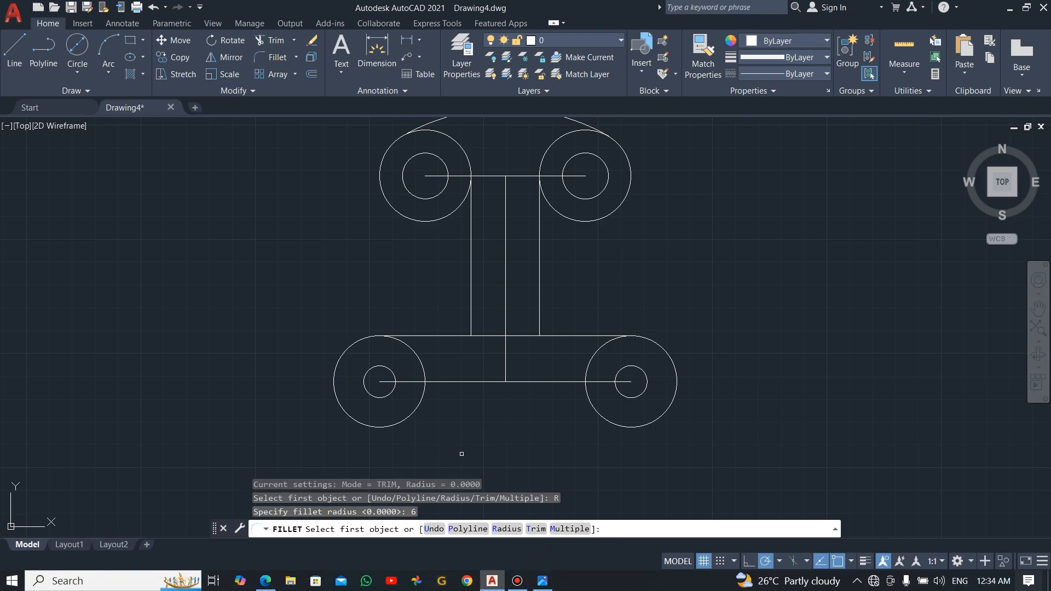
left_click(472, 313)
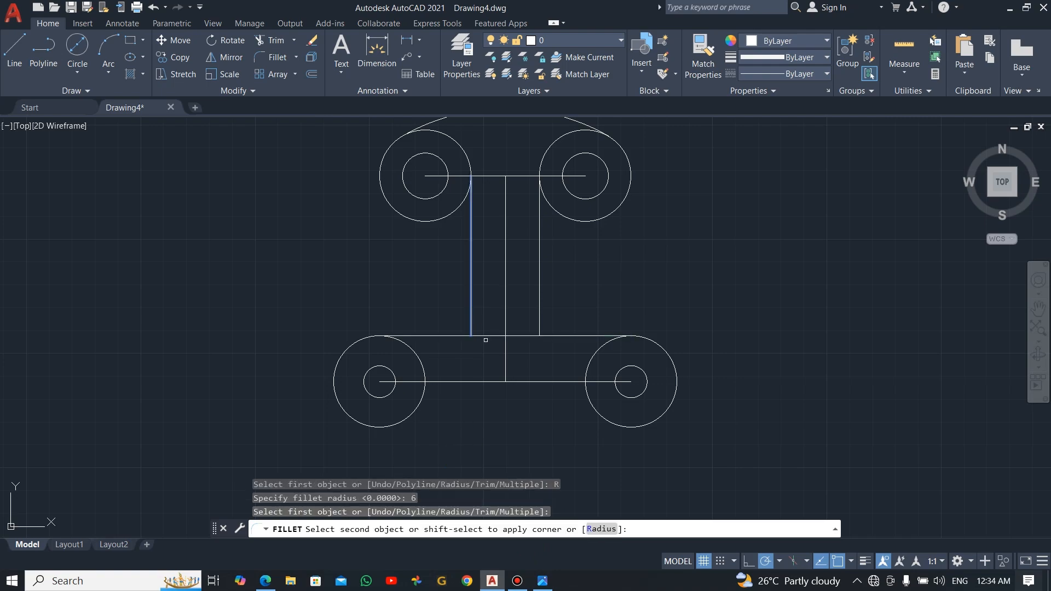
left_click(485, 338)
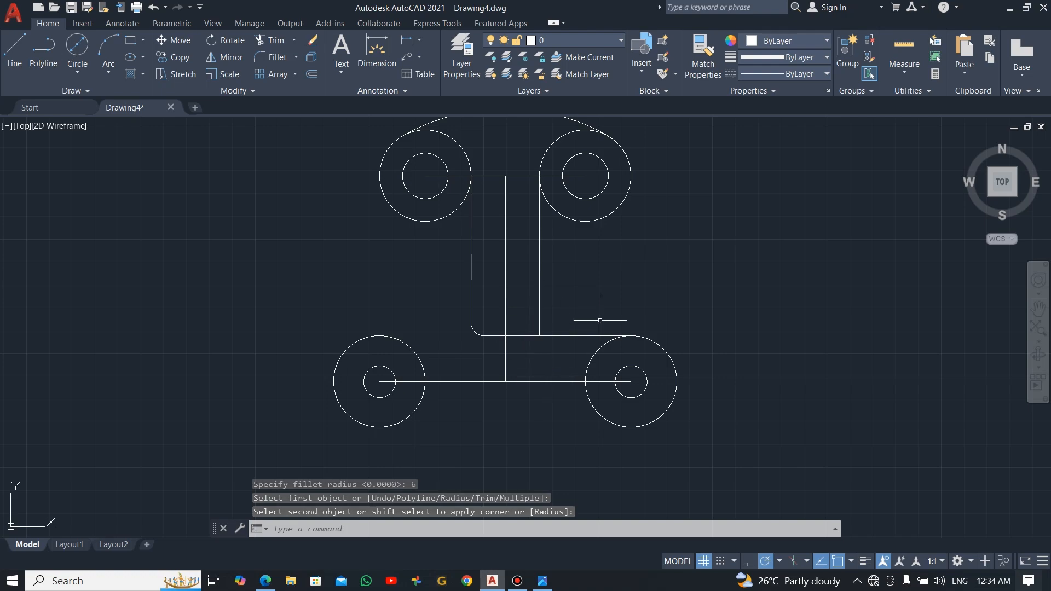
Fillet the slot's lower-right corner with a radius of 6, between the right slot line and the slot's bottom line
key("Return")
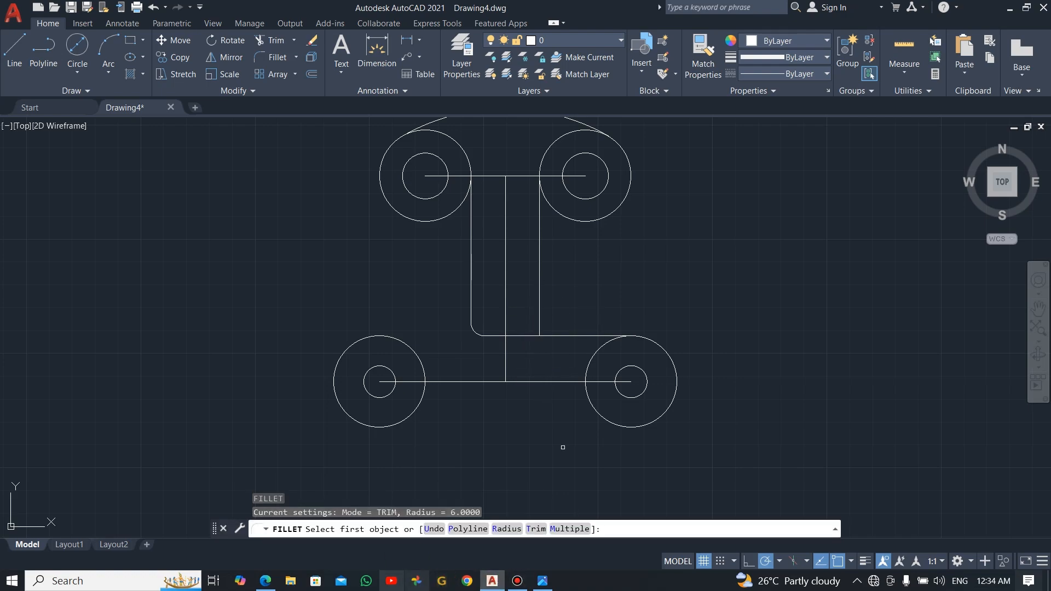
left_click(509, 528)
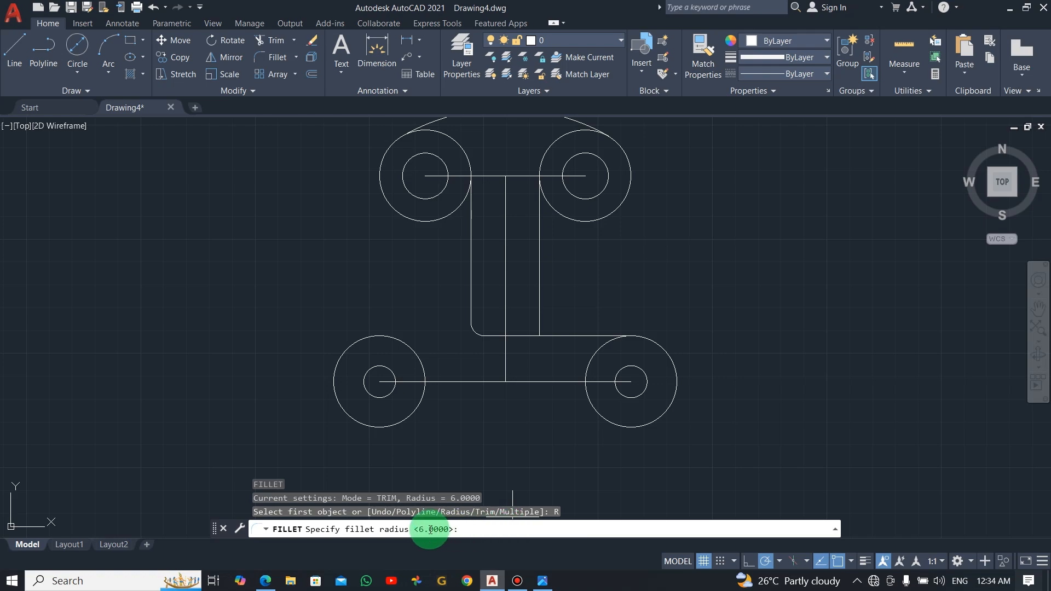
key("Return")
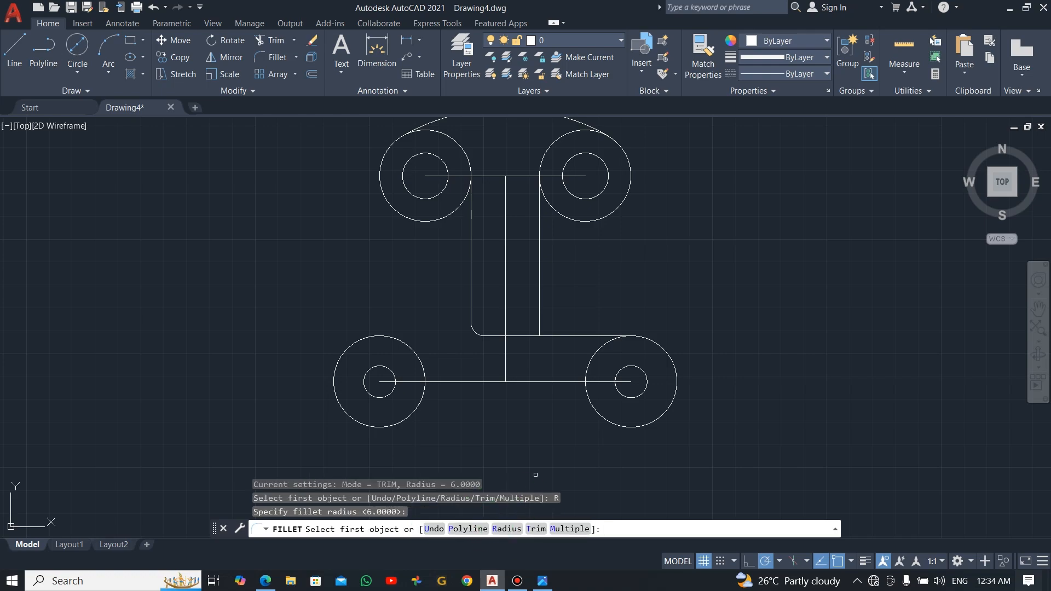
left_click(537, 313)
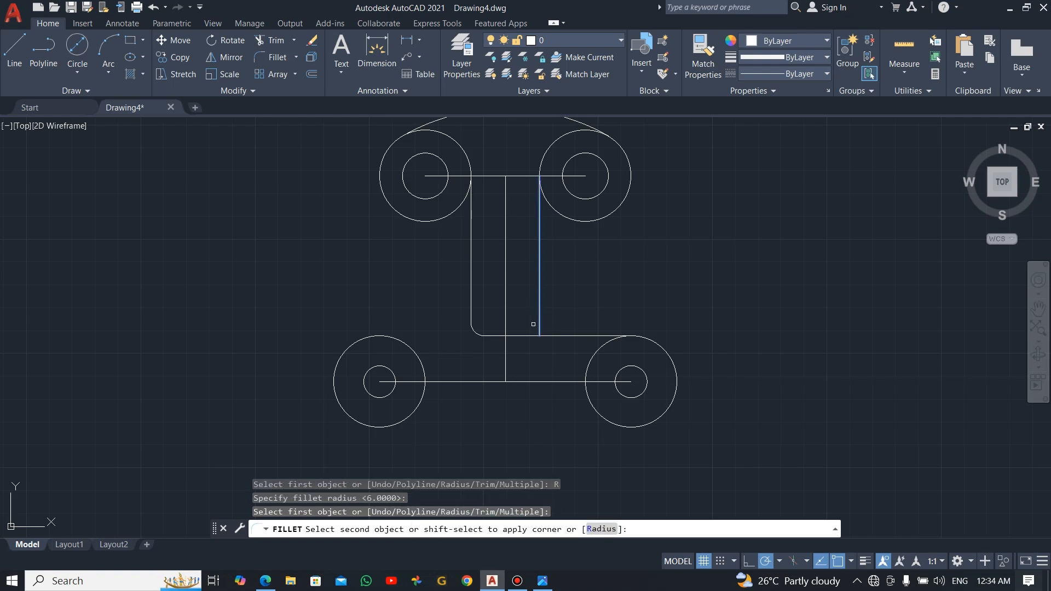
left_click(523, 336)
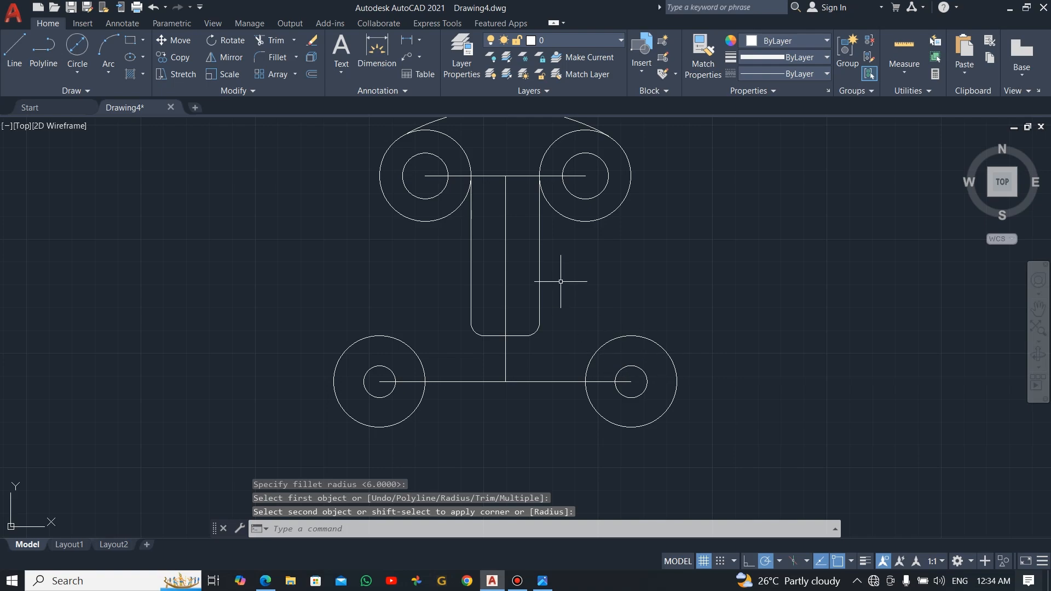
Draw a vertical line 45 units downward from the midpoint of the 110-unit horizontal line, following the reference image
key("alt+Tab")
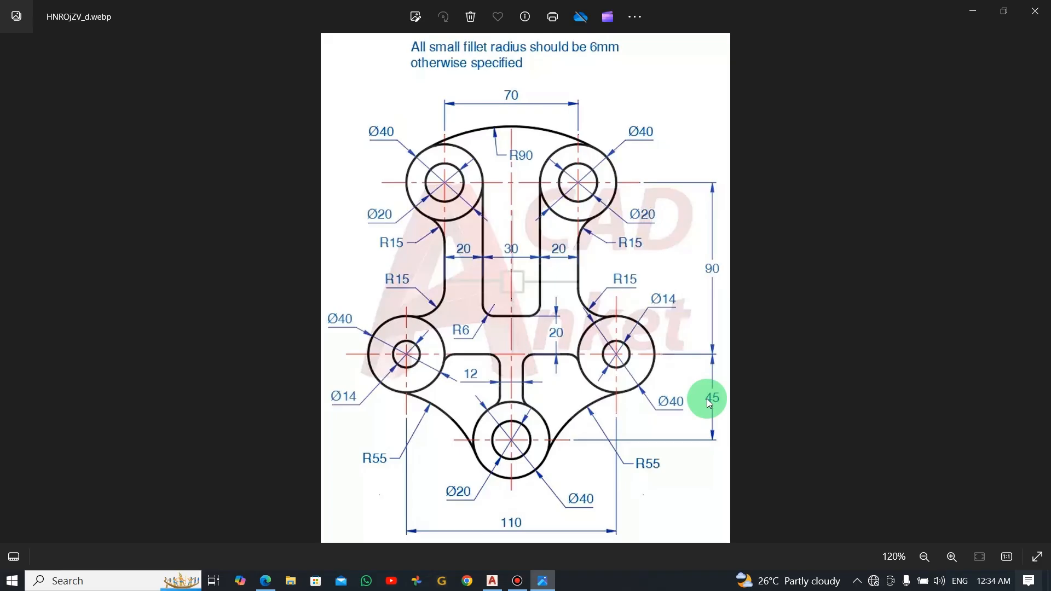
key("alt+Tab")
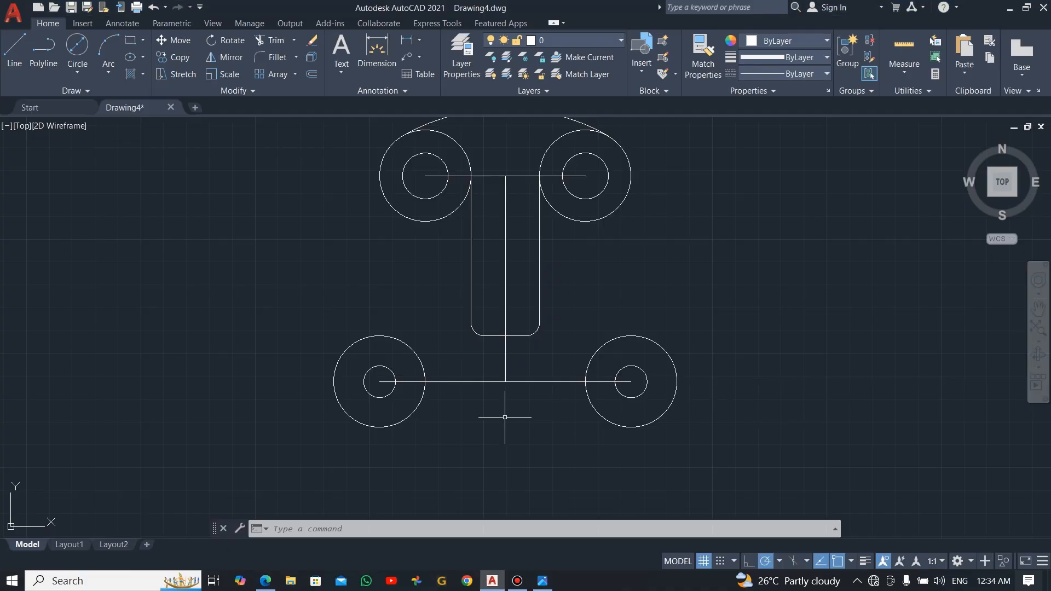
left_click(14, 52)
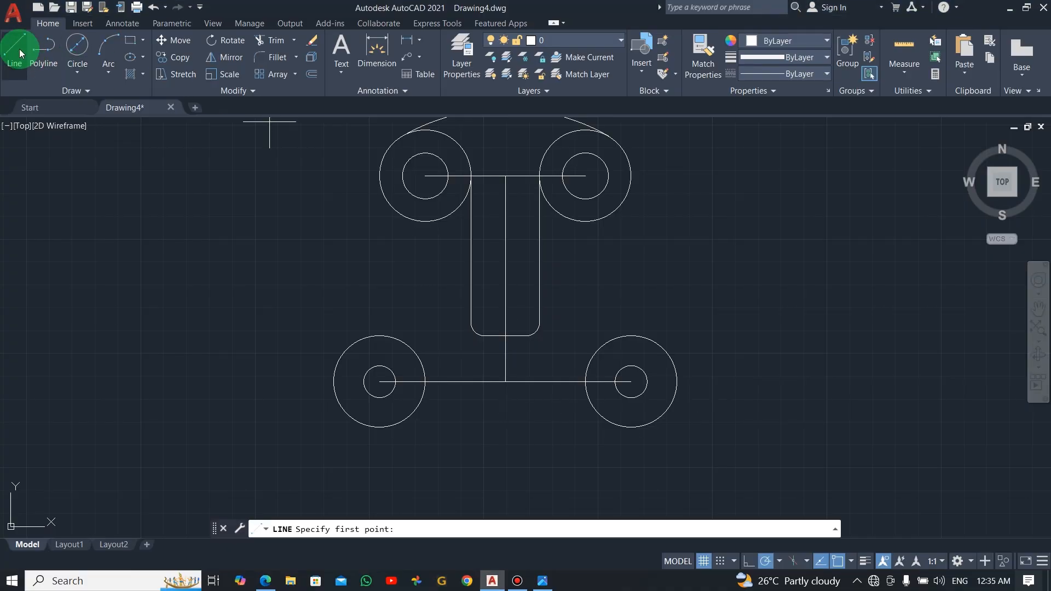
left_click(505, 381)
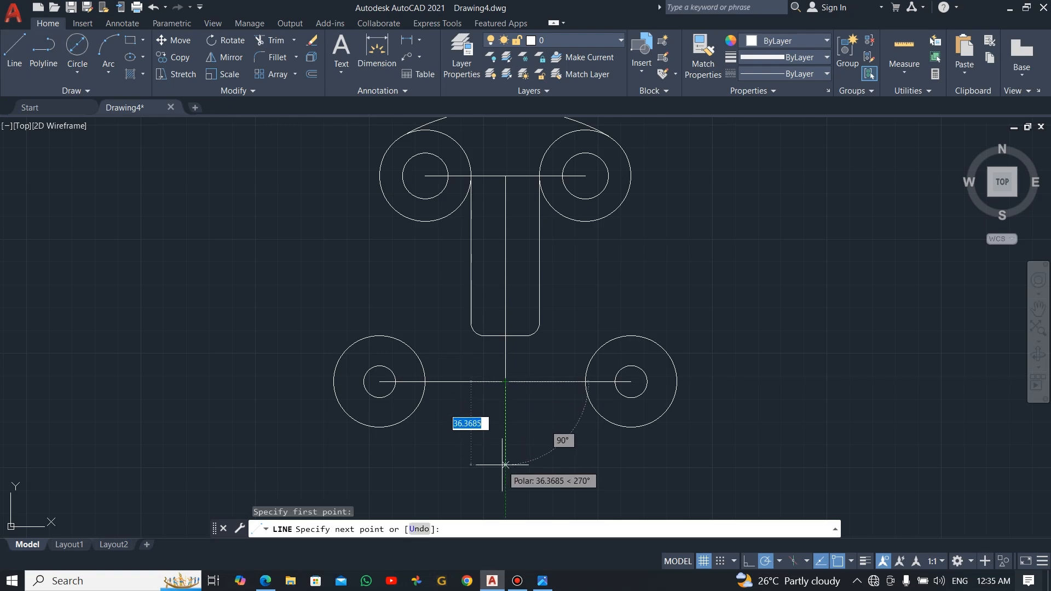
type("4")
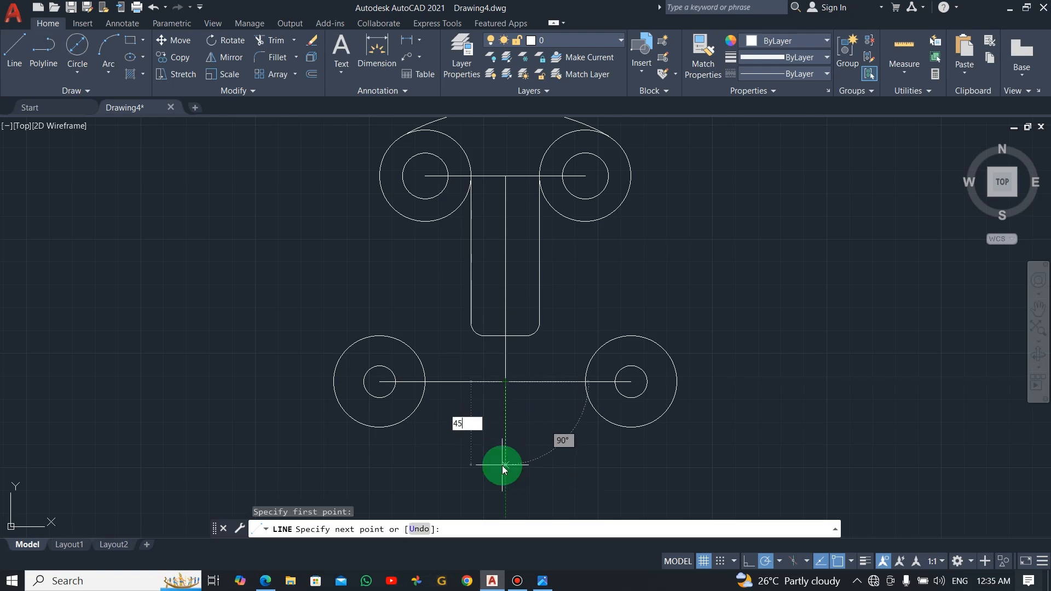
type("5")
key("Return")
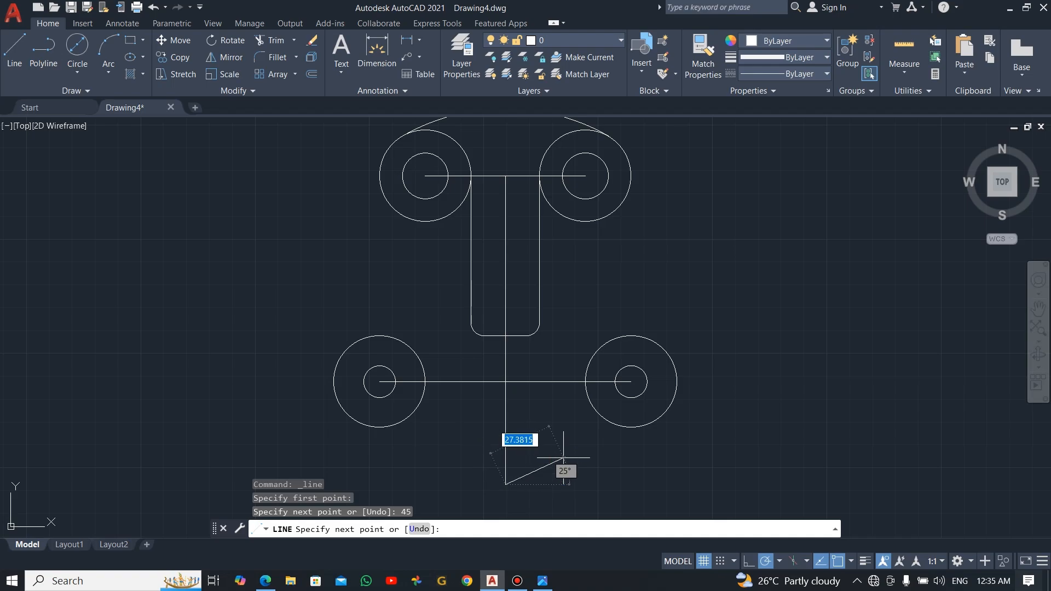
key("Escape")
Draw a circle of diameter 20 centred on the lower end of the 45-unit vertical line, following the reference image
key("alt+Tab")
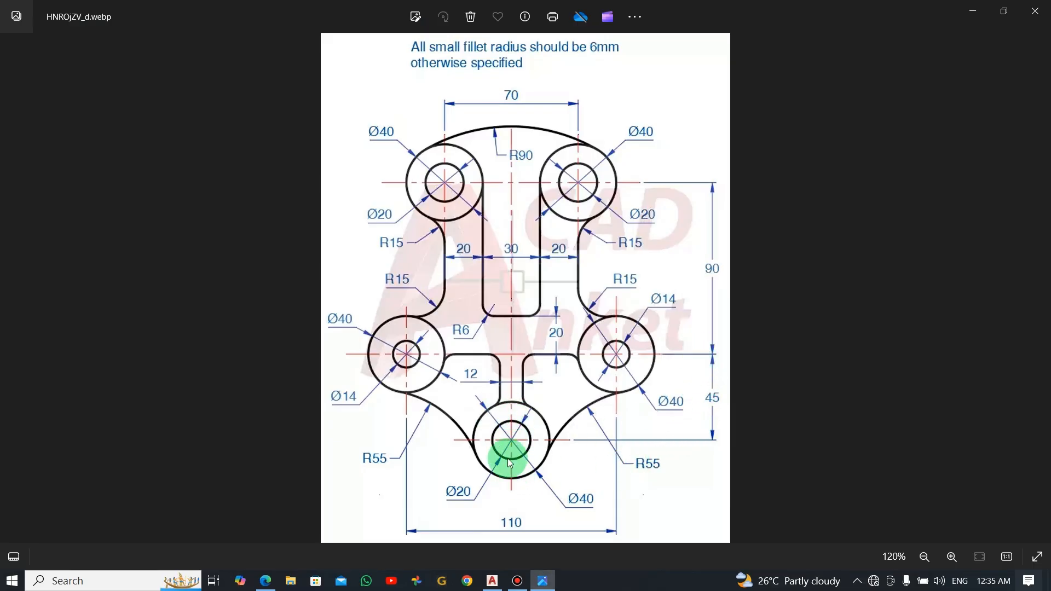
key("alt+Tab")
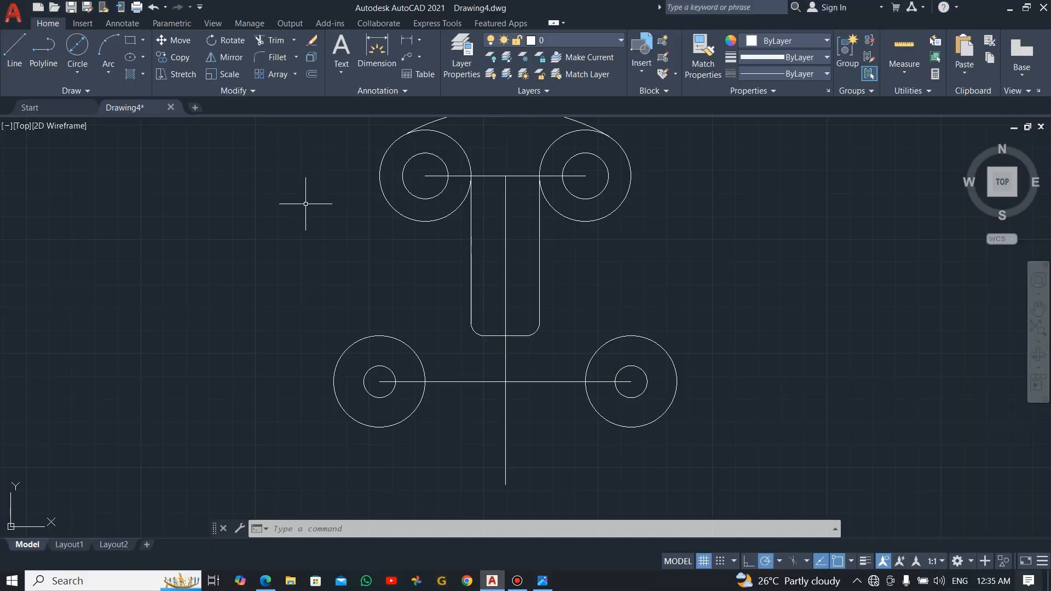
middle_click_drag(563, 466, 559, 375)
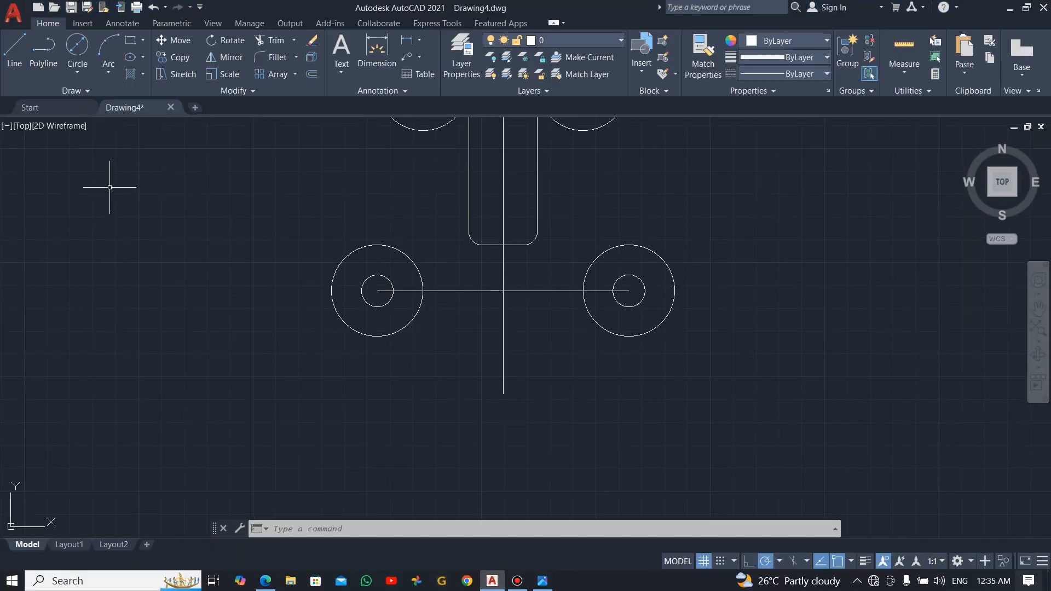
left_click(85, 53)
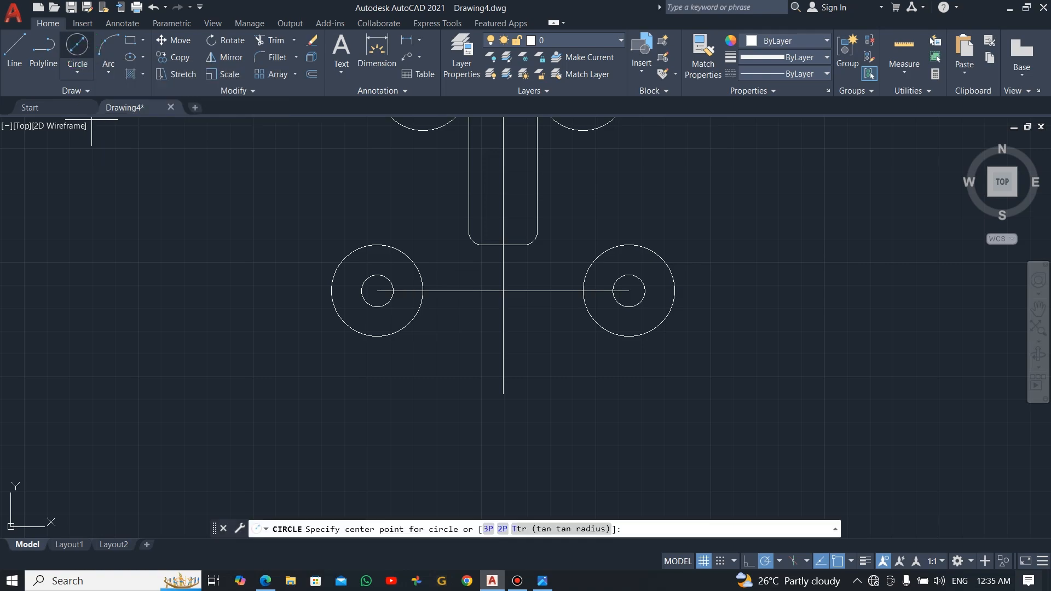
left_click(503, 393)
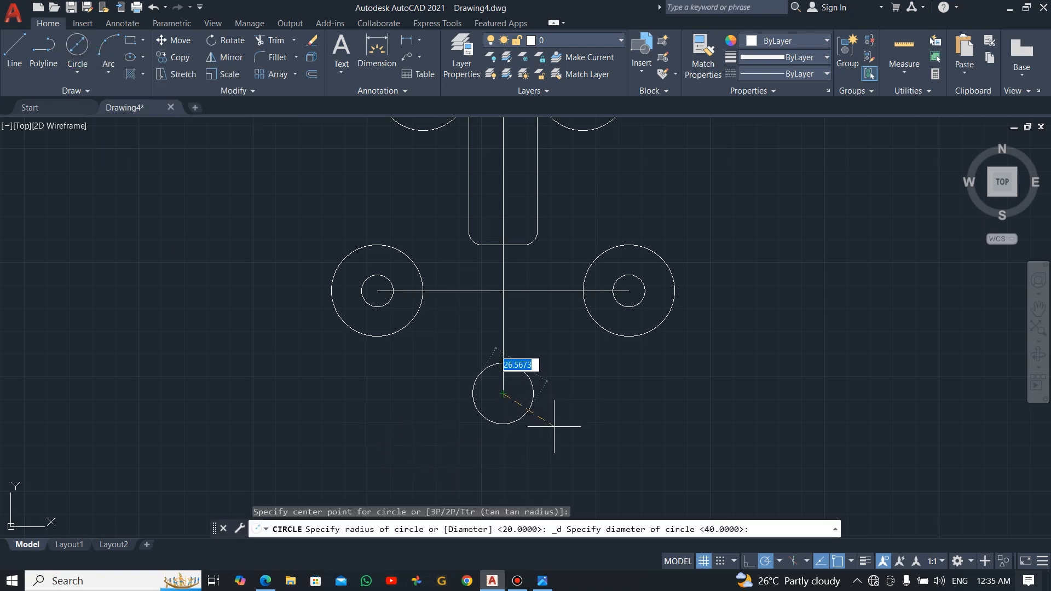
type("20")
key("Return")
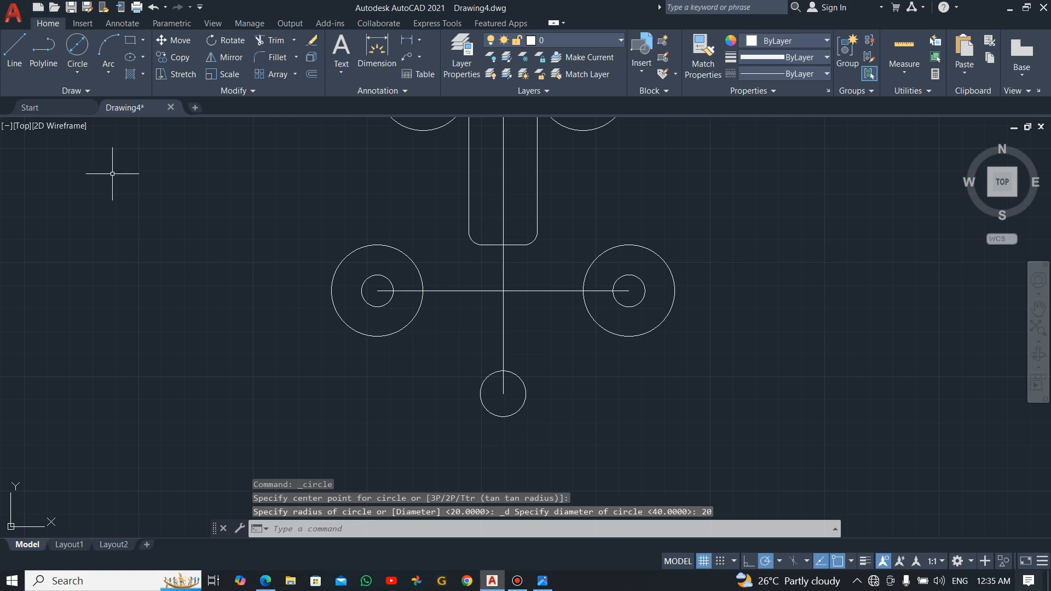
Draw a concentric circle of diameter 40 around the bottom 20-diameter circle
left_click(77, 46)
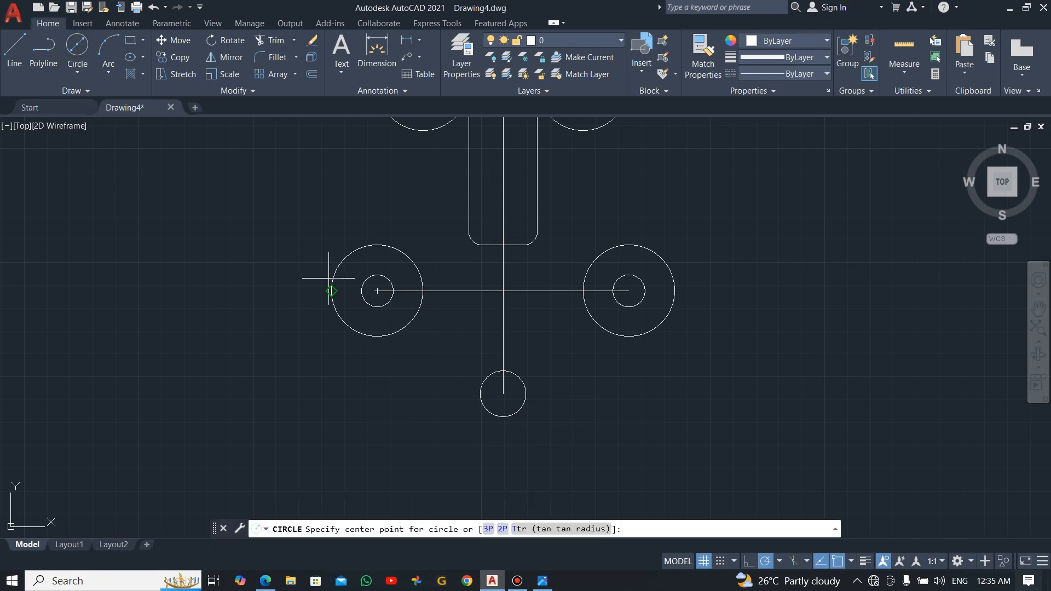
left_click(504, 394)
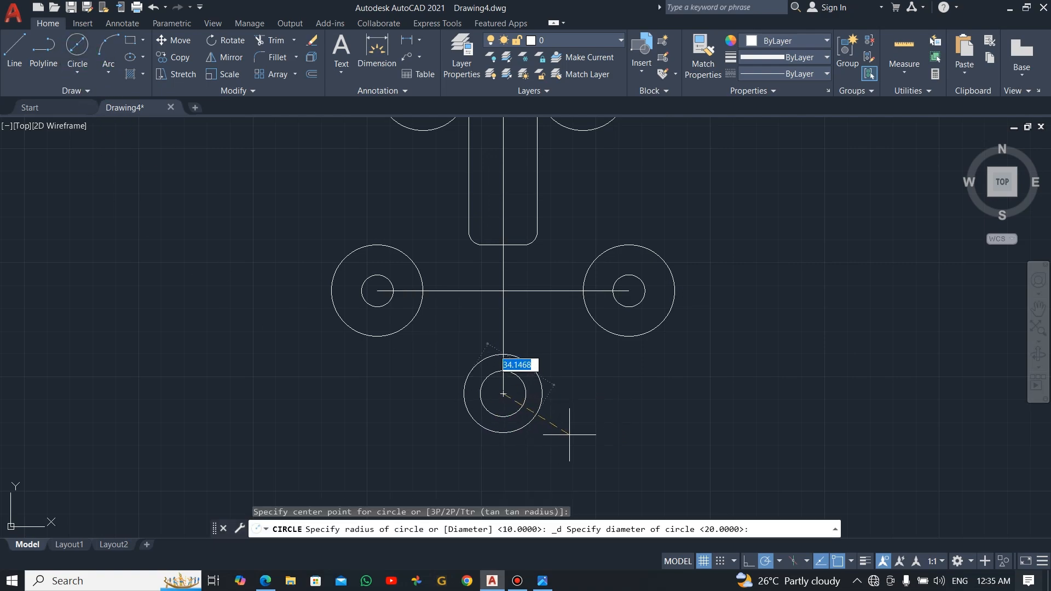
type("40")
left_click(567, 434)
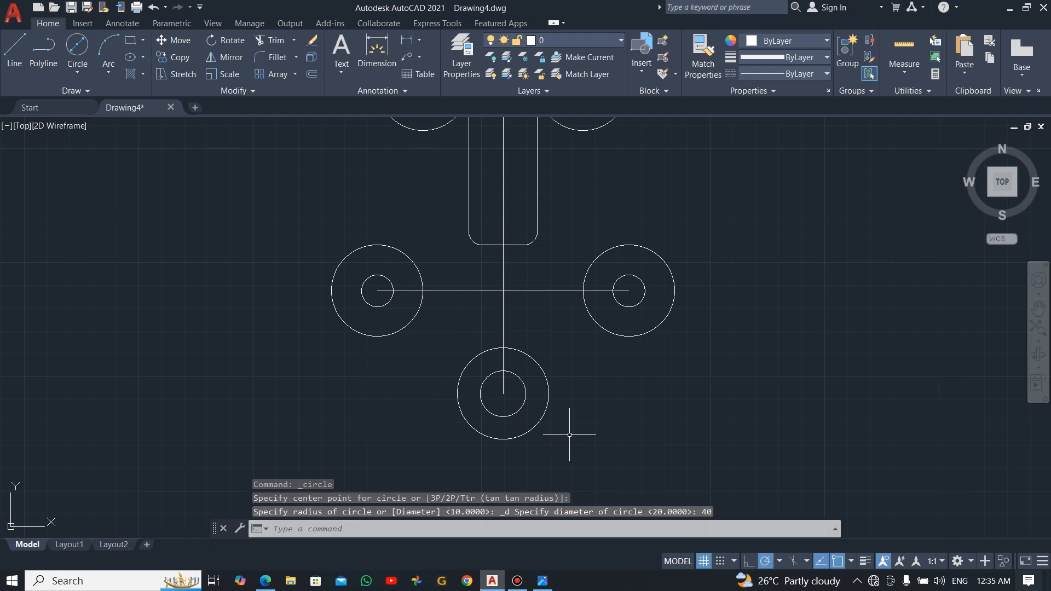
Draw a vertical line from the bottom quadrant of the upper-right 40-diameter circle to the left quadrant of the lower-right 40-diameter circle, following the reference image
key("alt+Tab")
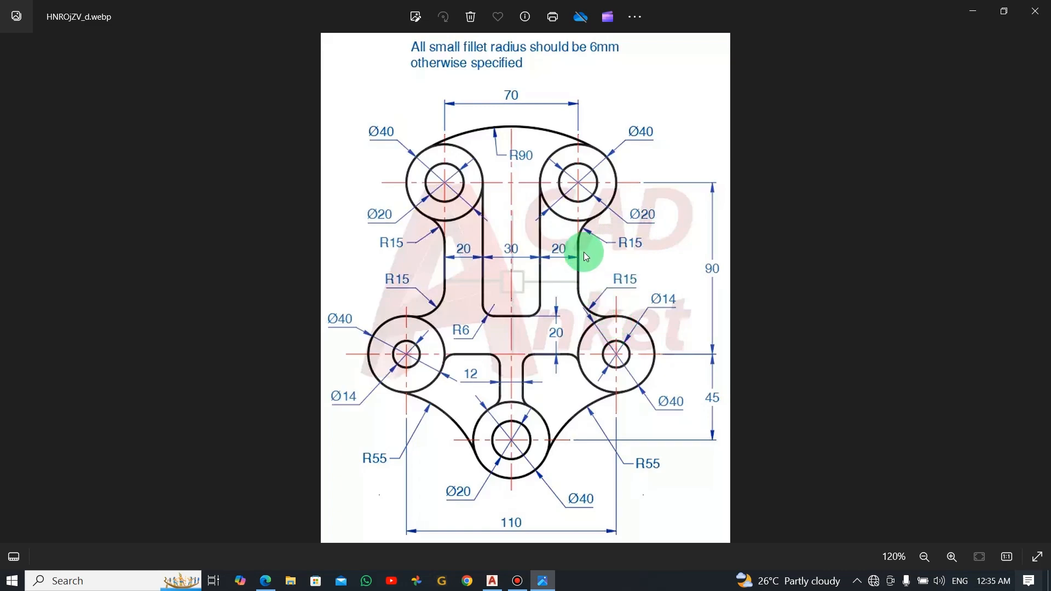
key("alt+Tab")
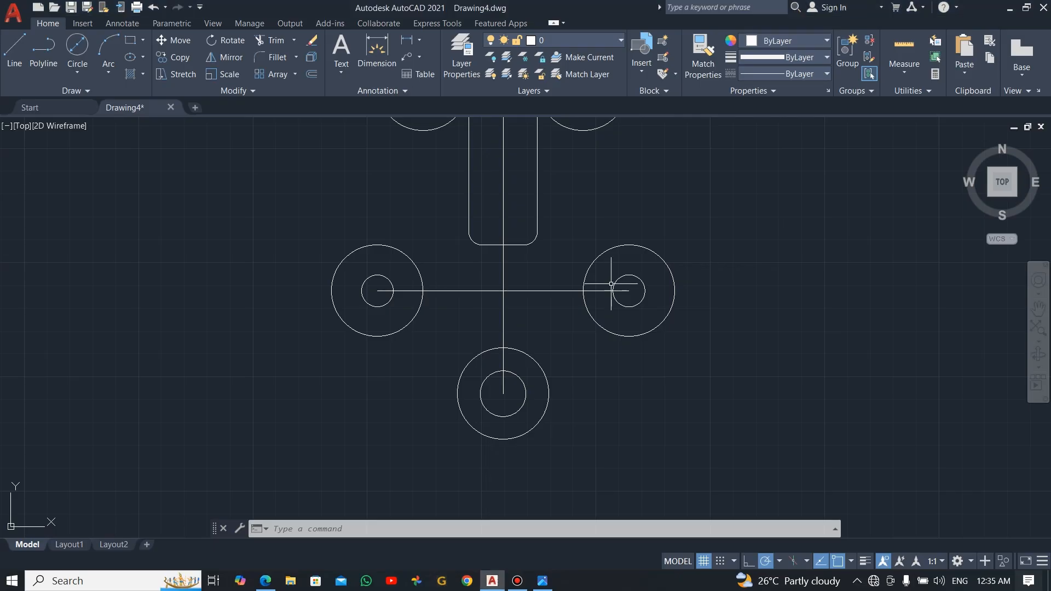
mouse_move(570, 230)
middle_mouse_down()
mouse_move(558, 433)
mouse_move(559, 388)
middle_mouse_up()
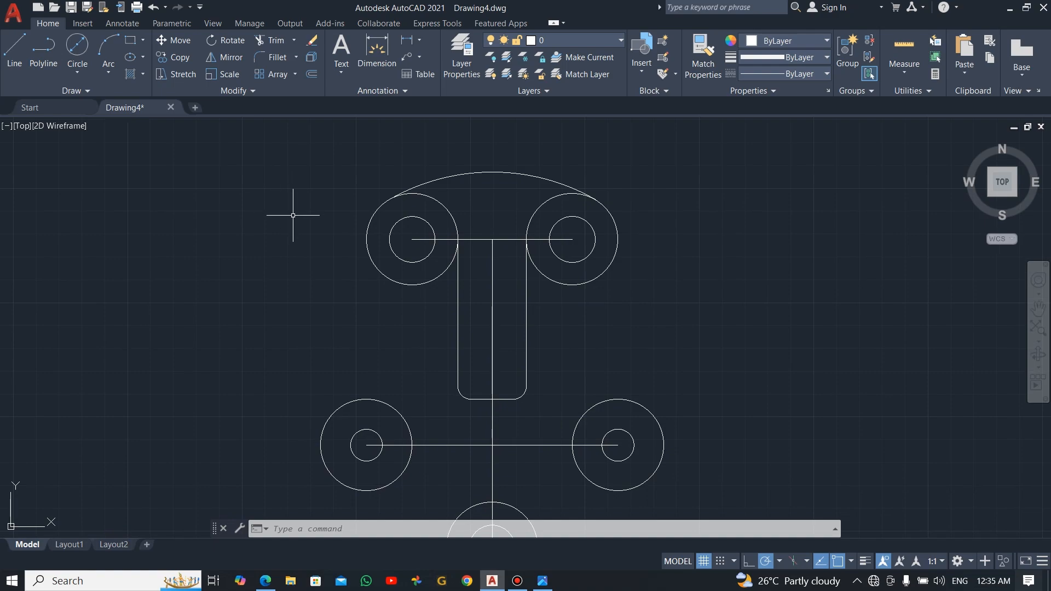
left_click(15, 48)
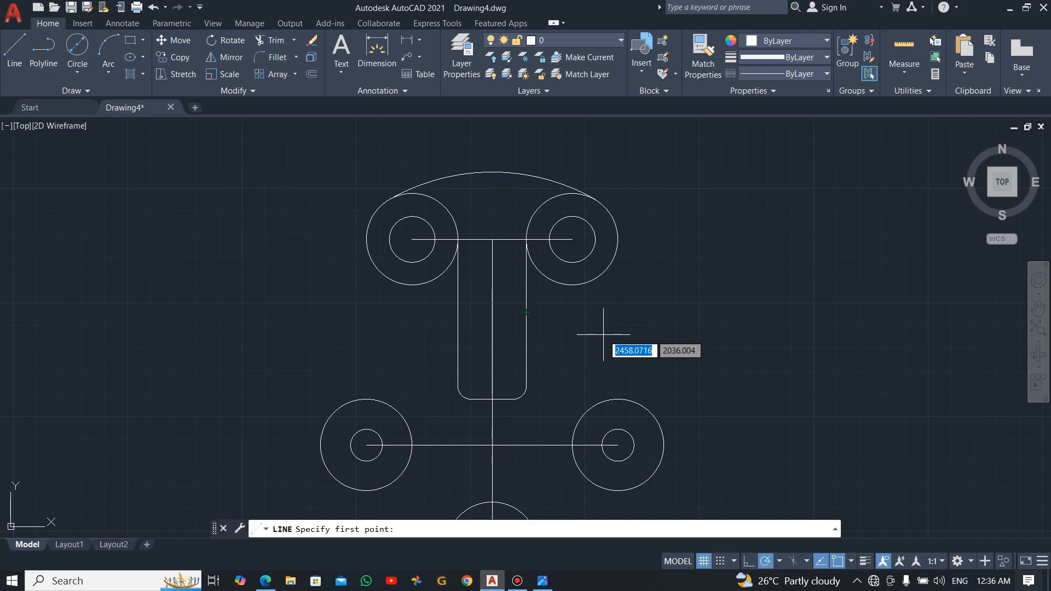
left_click(15, 55)
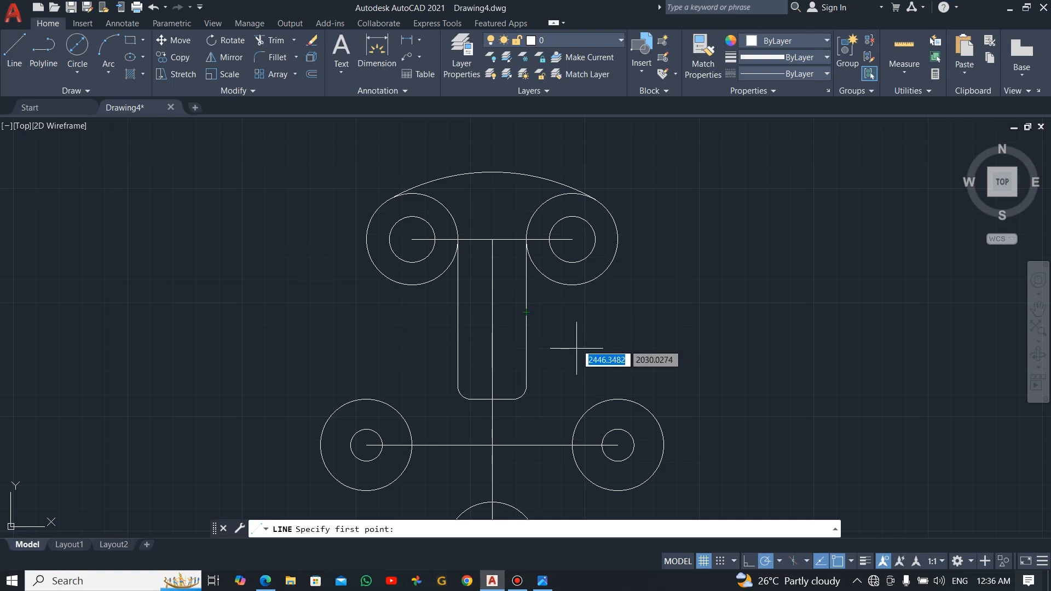
left_click(572, 284)
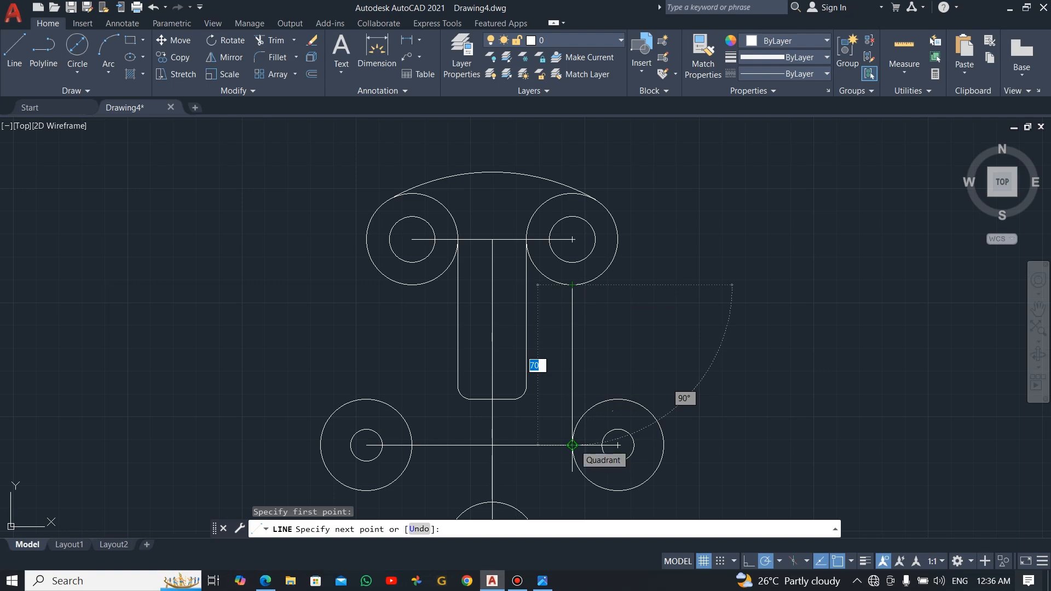
left_click(572, 445)
key("Escape")
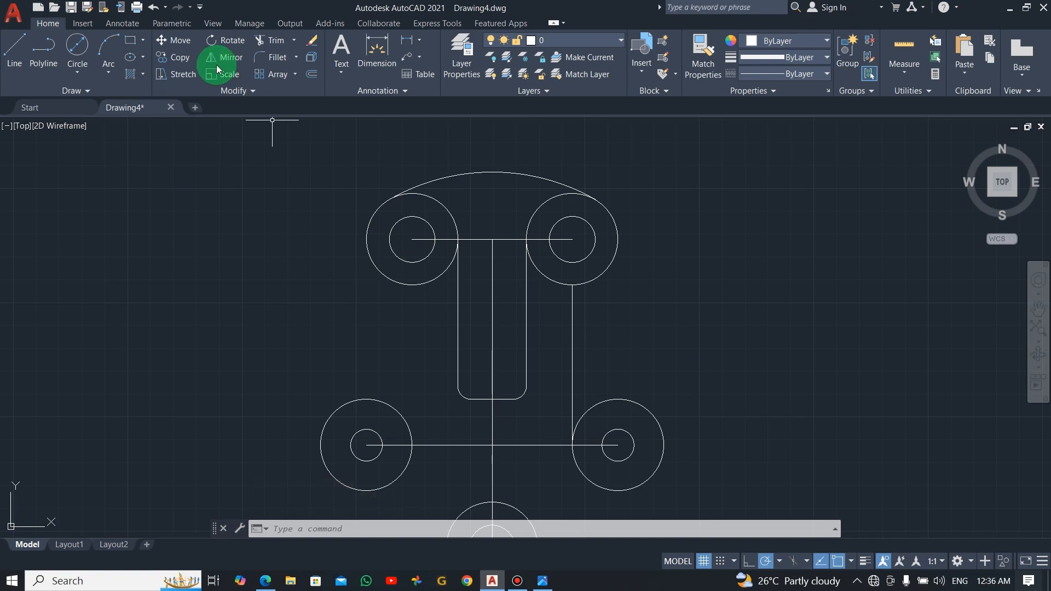
Fillet the upper-right outer circle and the right side line with a radius of 15, as given in the reference image
left_click(276, 57)
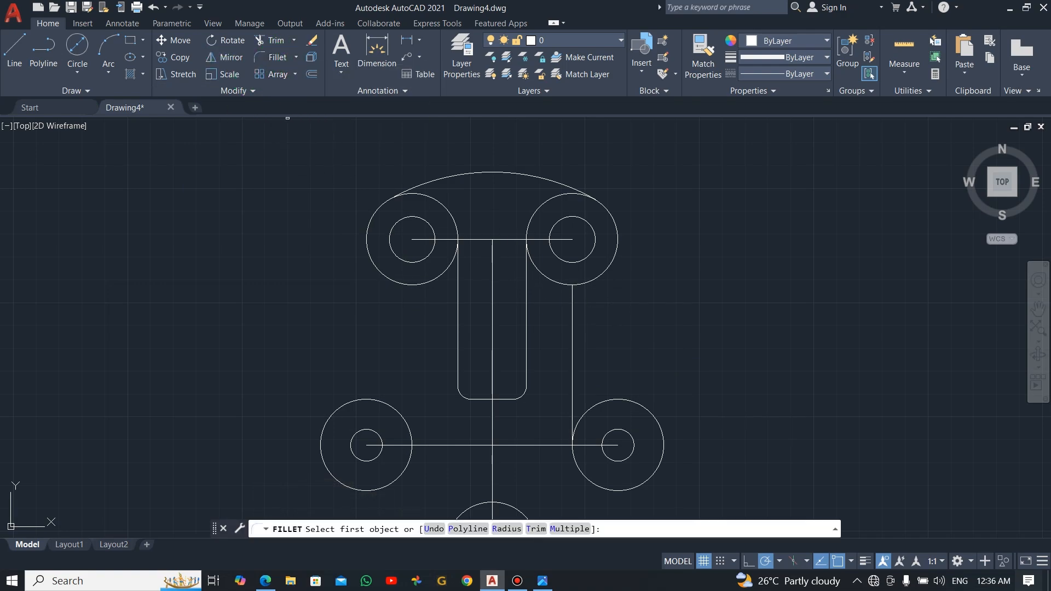
key("alt+Tab")
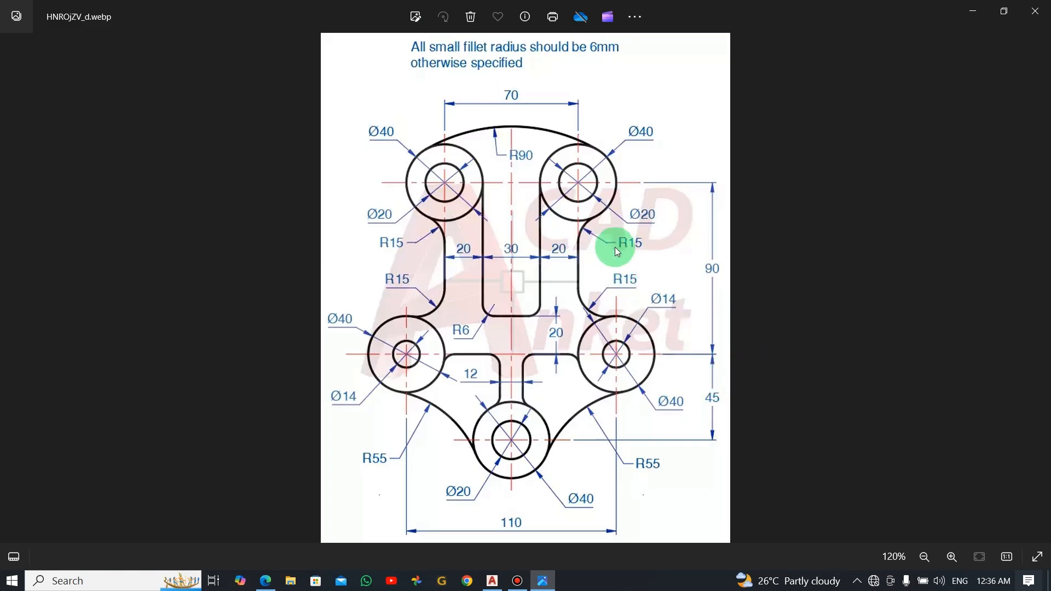
key("alt+Tab")
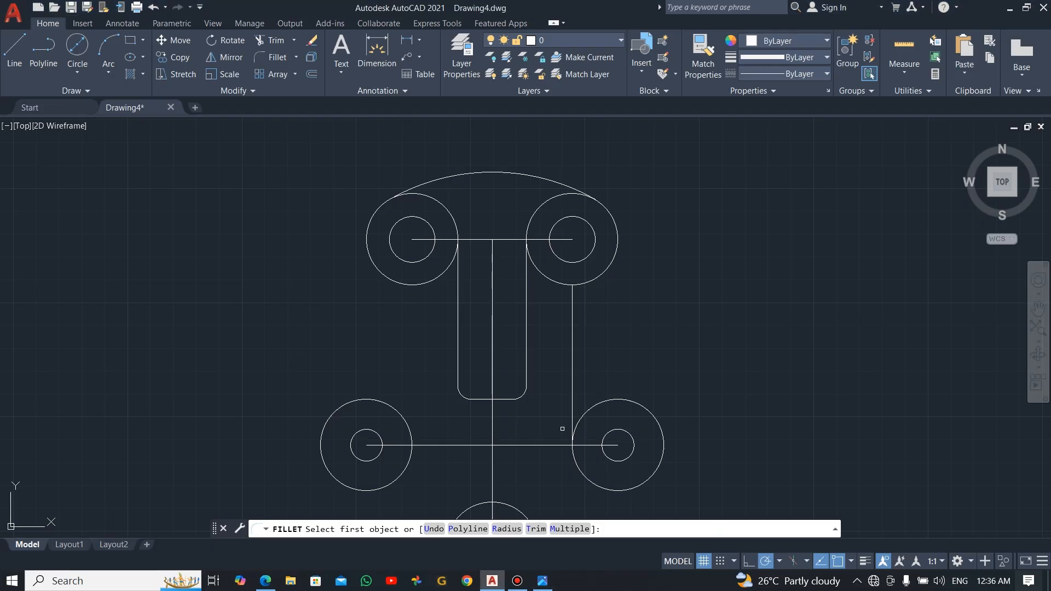
left_click(506, 528)
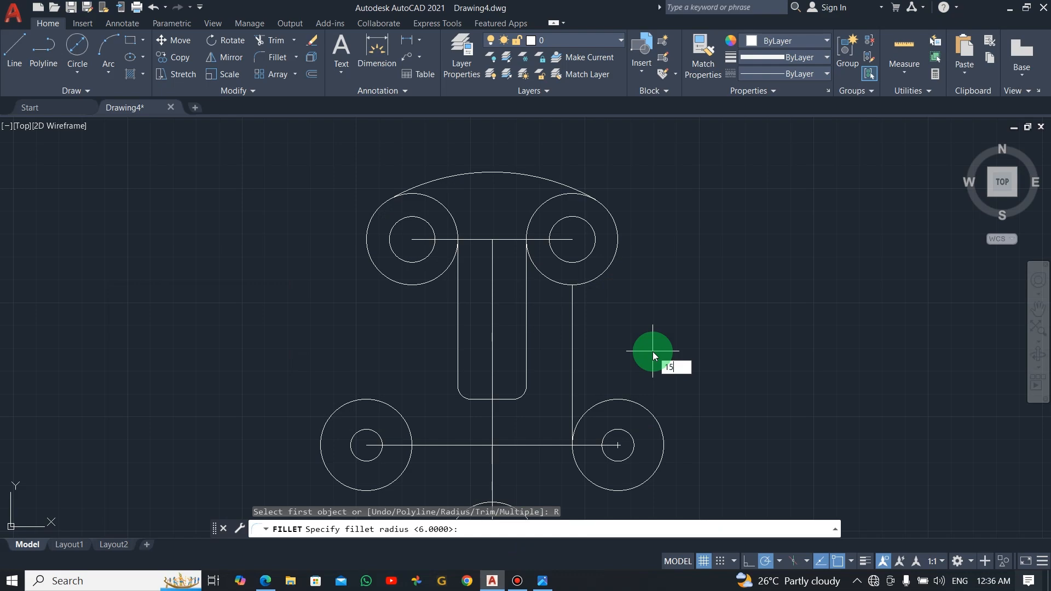
key("Return")
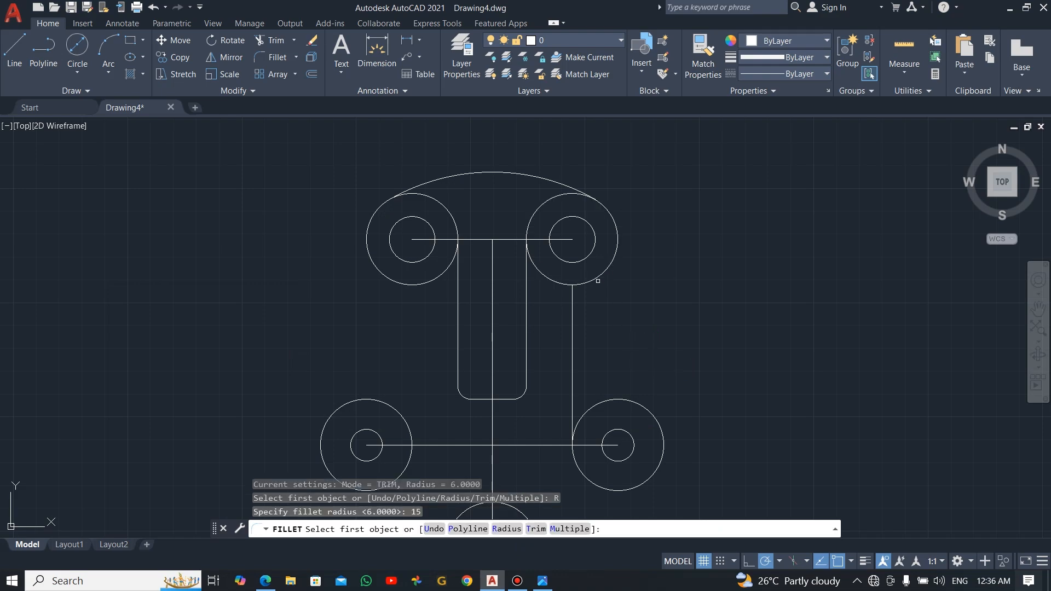
left_click(594, 280)
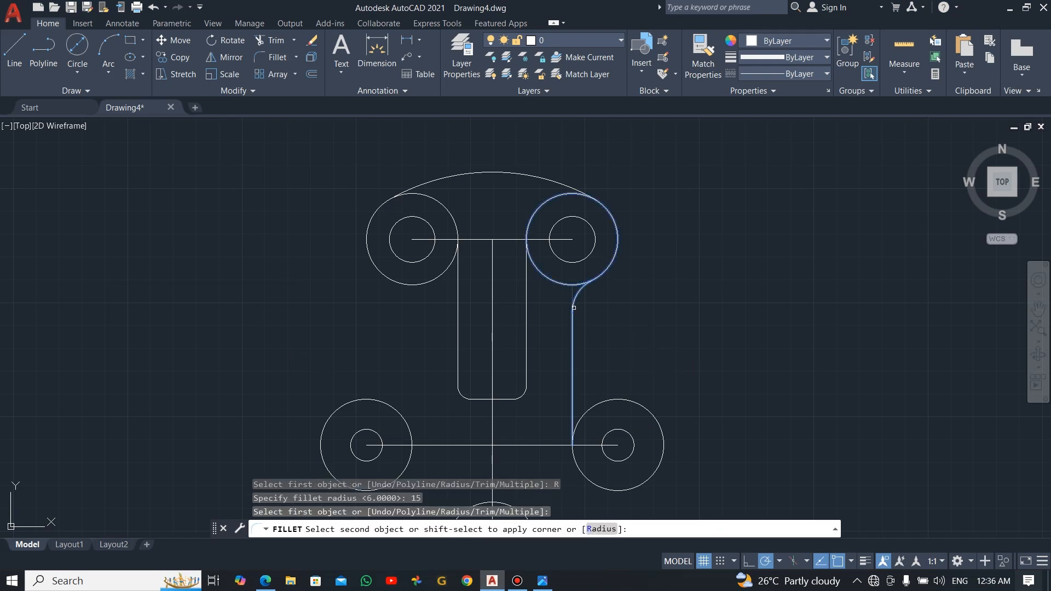
left_click(573, 309)
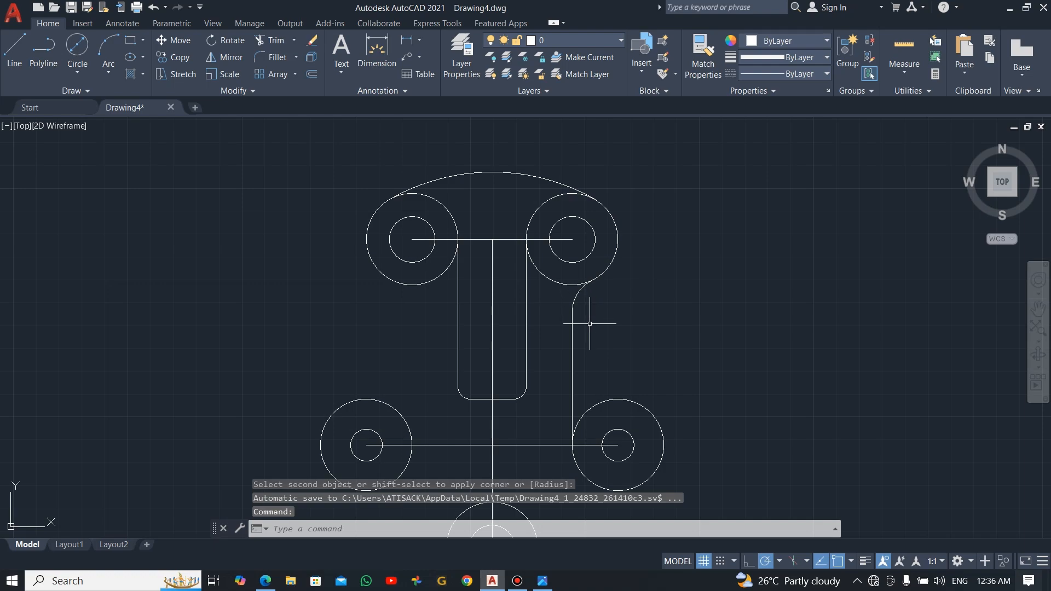
Fillet the lower end of the right side line to the lower-right outer circle with a radius of 15
type("f")
key("Return")
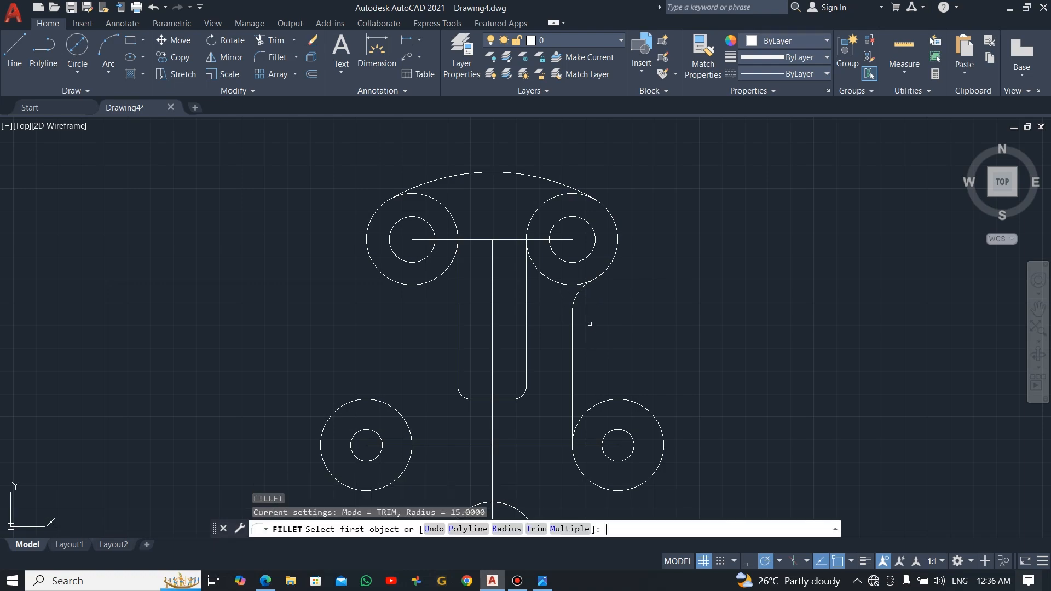
left_click(506, 528)
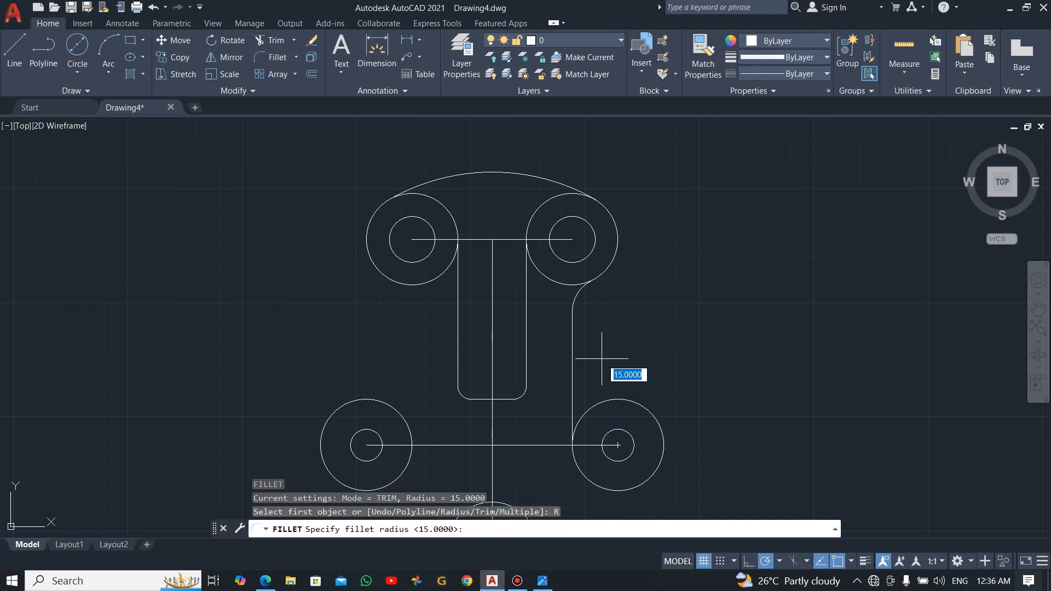
key("Return")
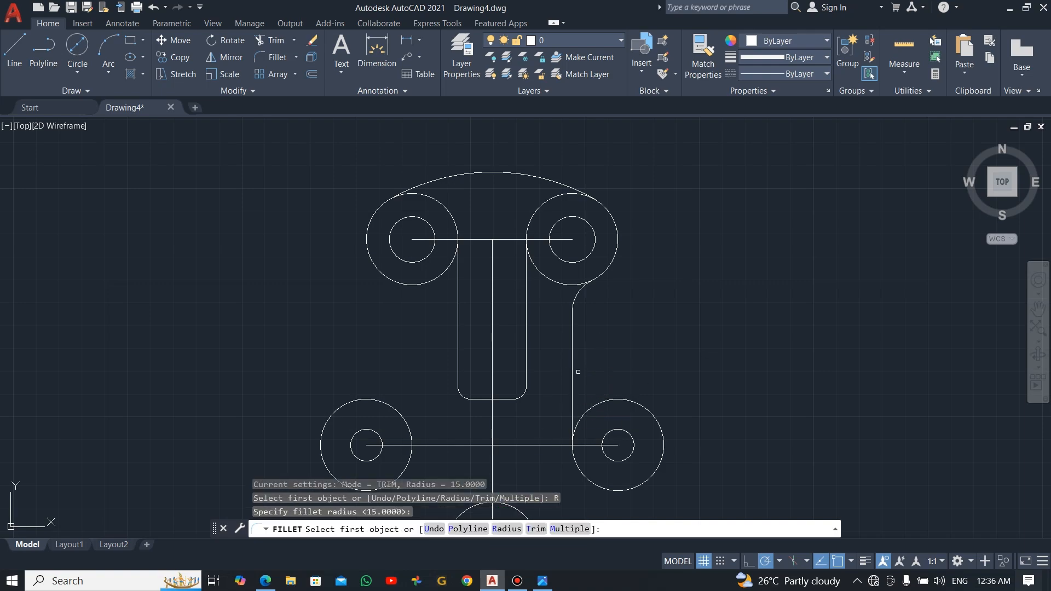
left_click(574, 383)
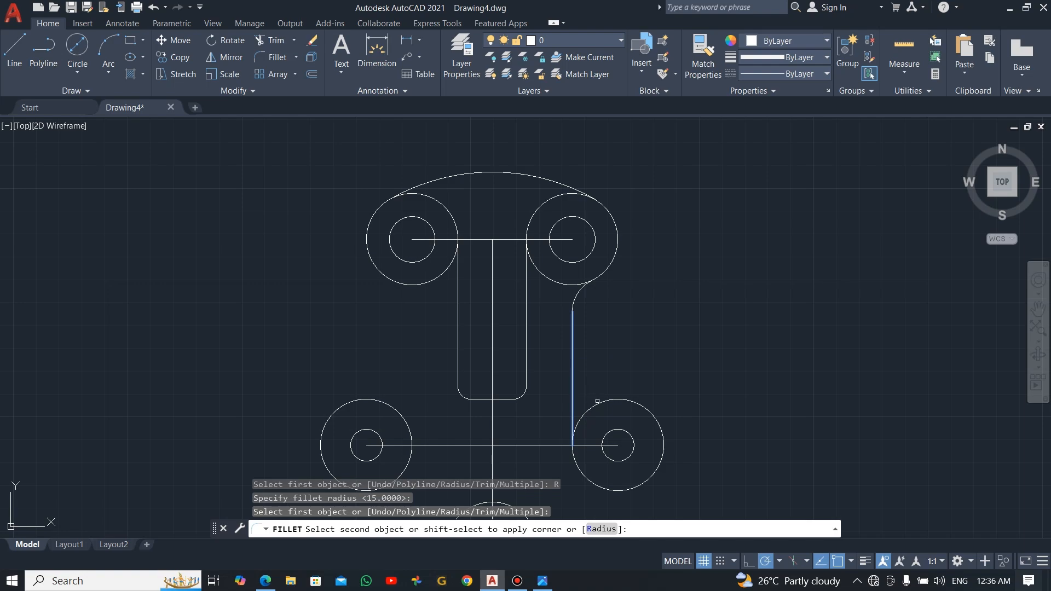
left_click(609, 402)
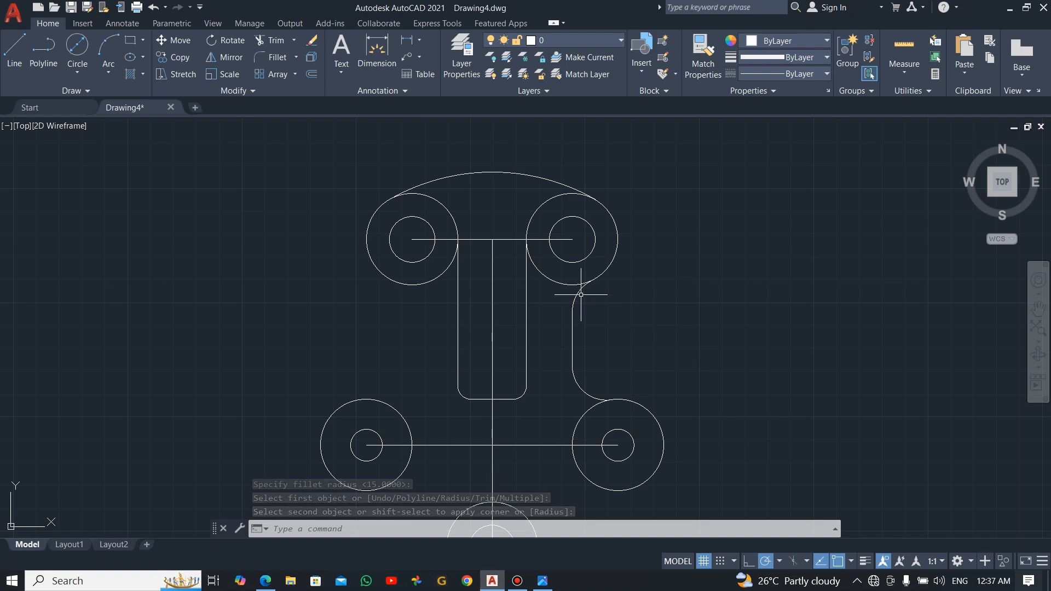
Mirror the right side line and its two fillets about the vertical centre line, keeping the source objects
left_click(620, 293)
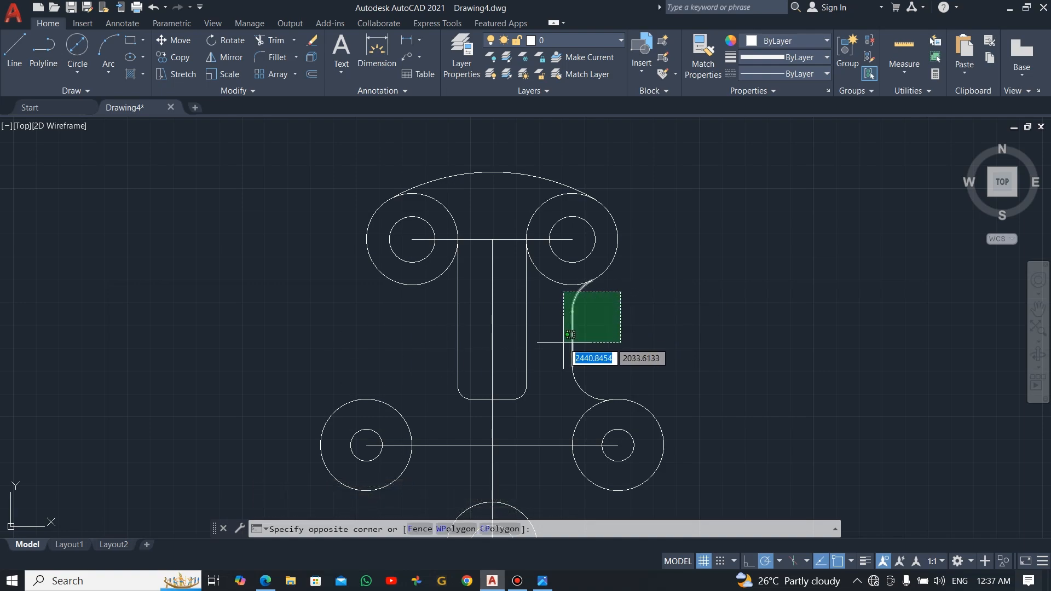
left_click(562, 394)
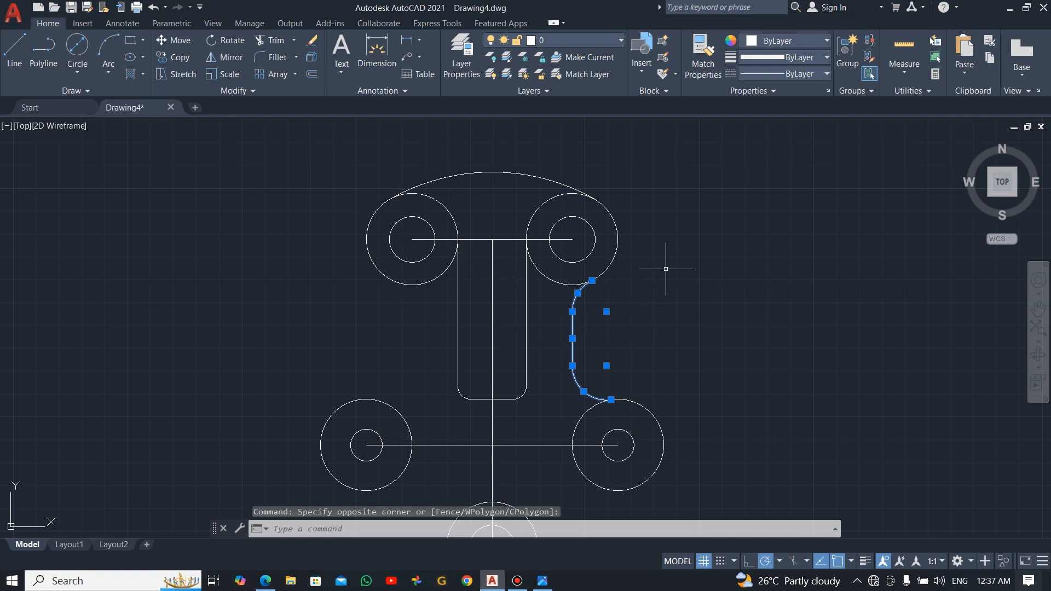
type("m")
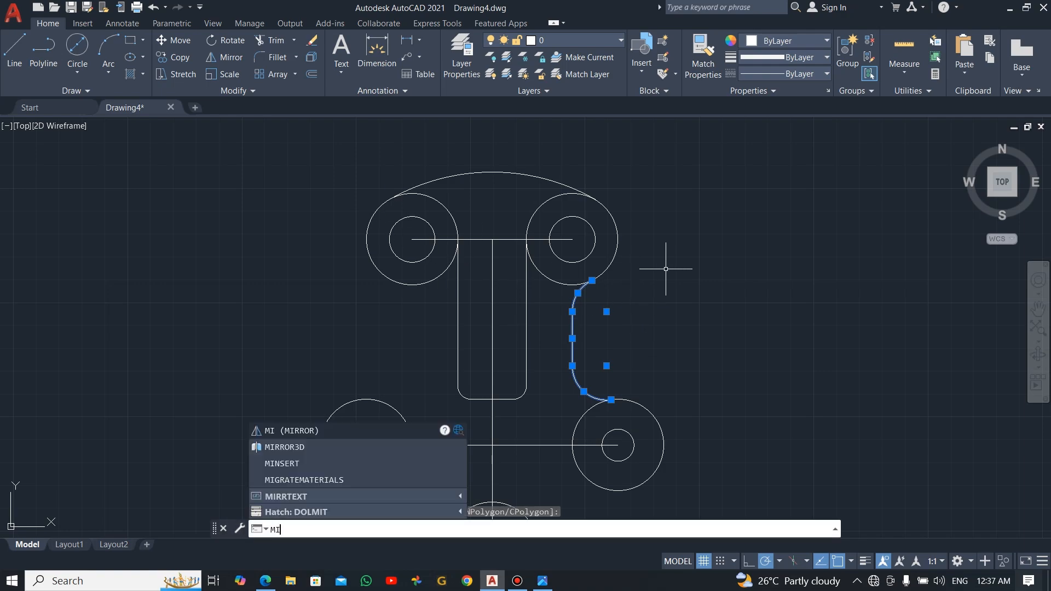
key("Return")
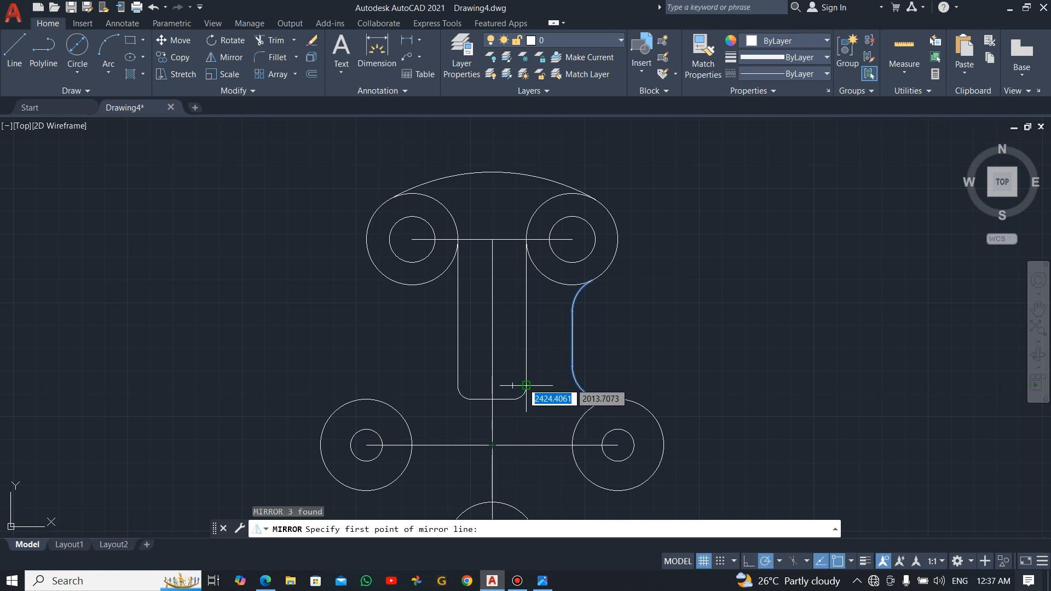
left_click(492, 445)
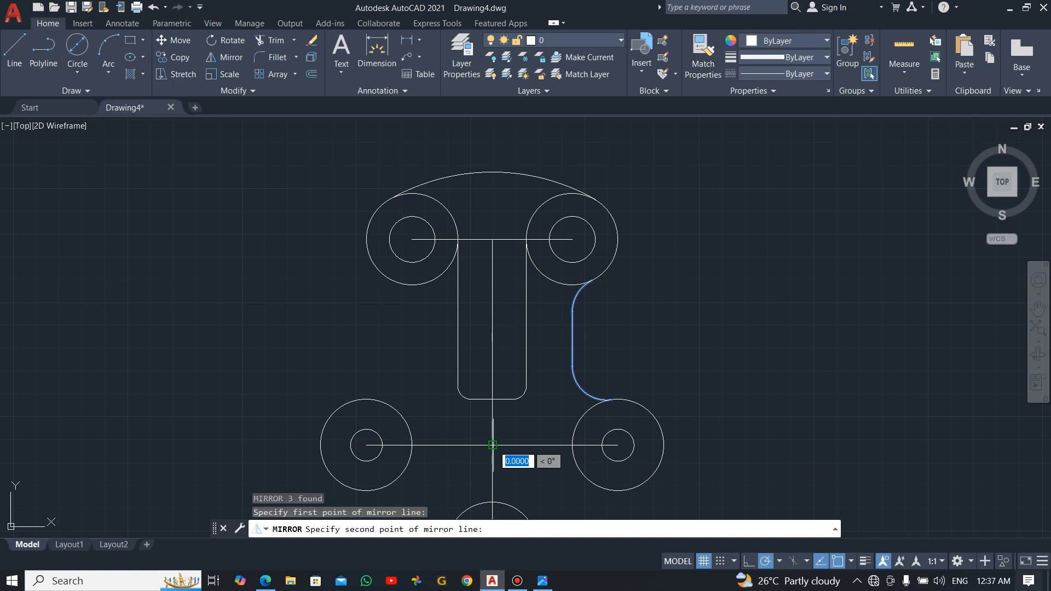
left_click(492, 332)
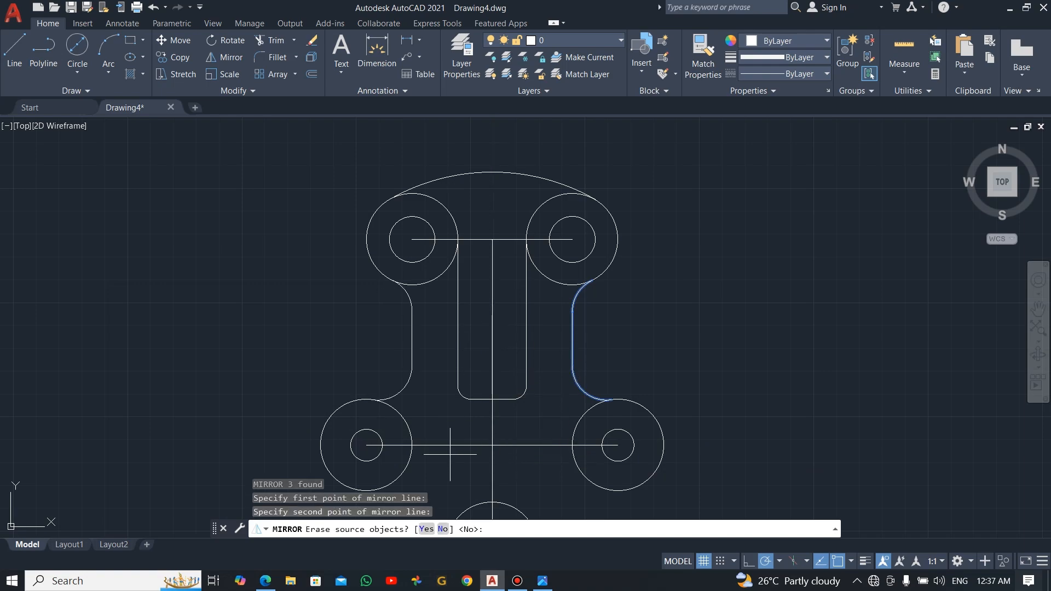
left_click(443, 530)
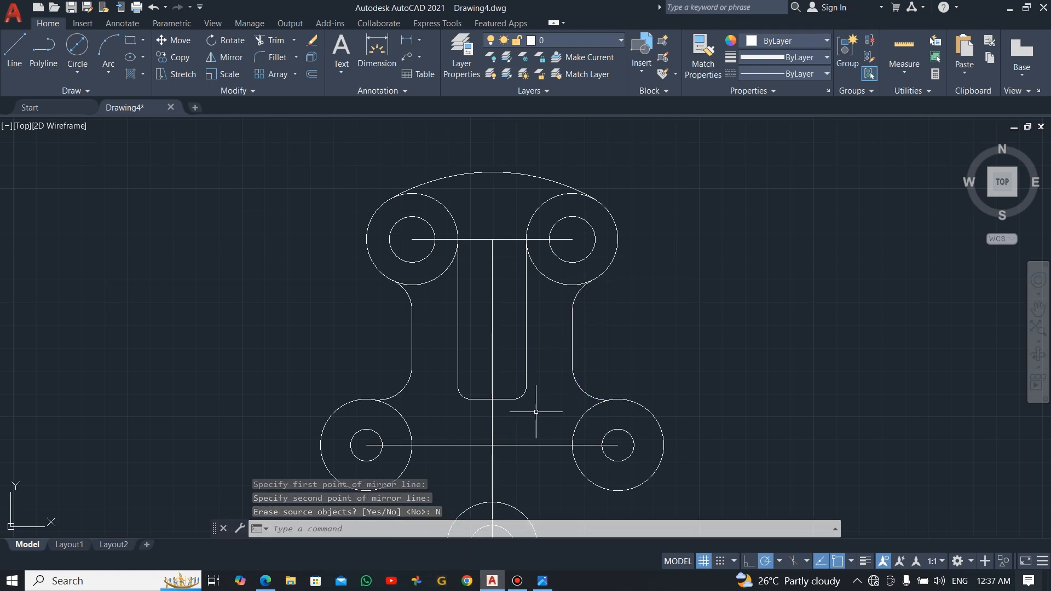
Check the reference image for the radius of the arcs joining the lower side bosses to the bottom boss
middle_click_drag(544, 413, 542, 365)
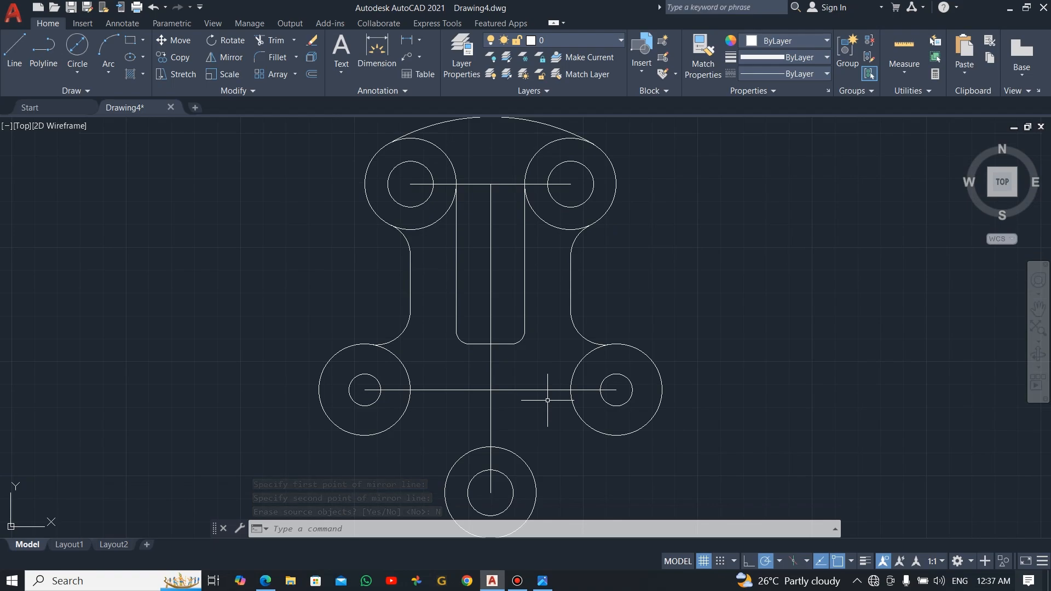
middle_click_drag(545, 419, 550, 397)
key("alt+Tab")
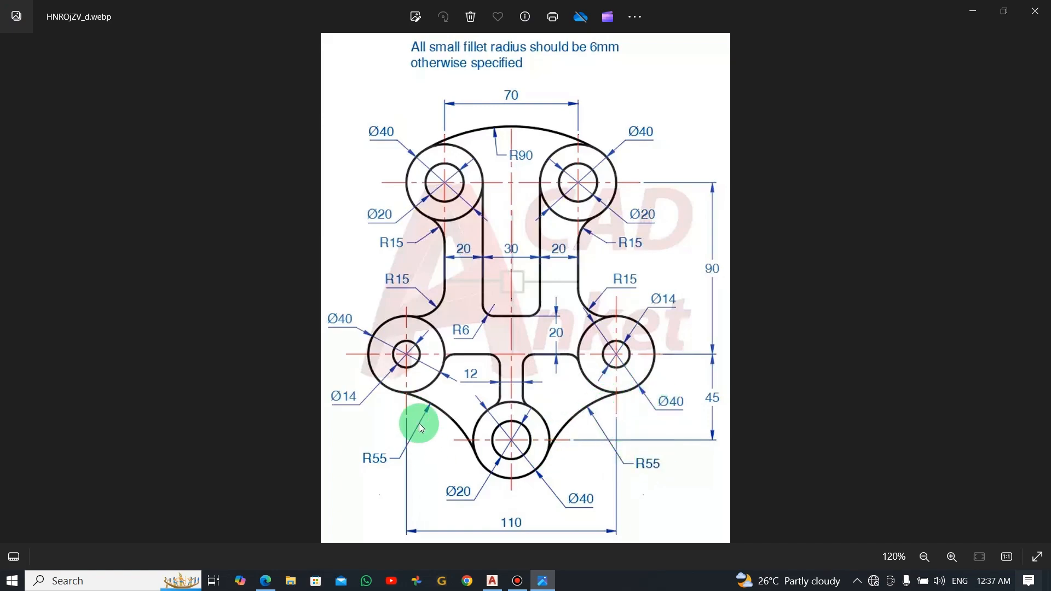
key("alt+Tab")
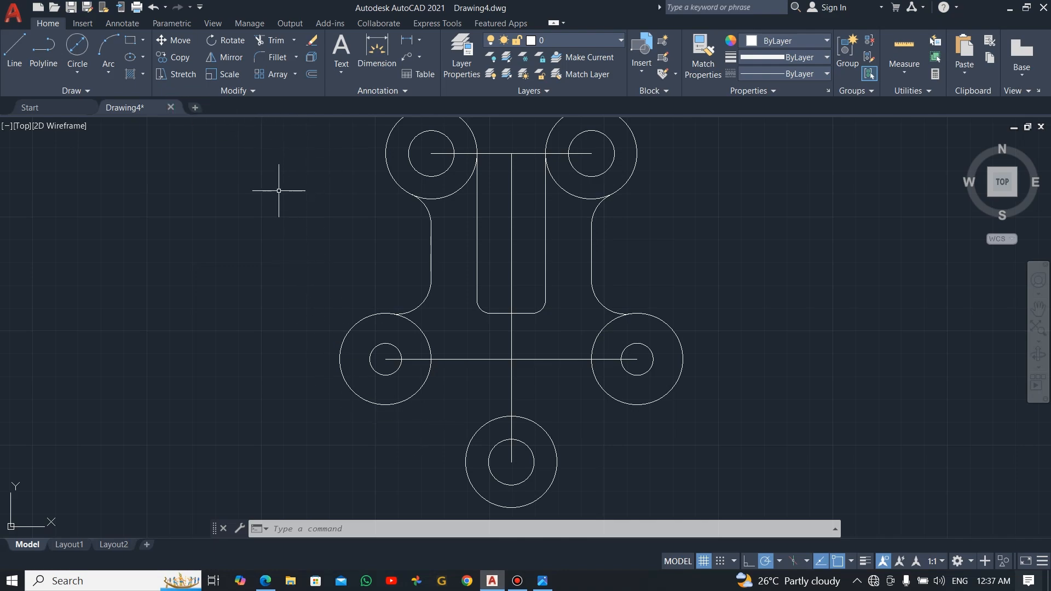
left_click(280, 58)
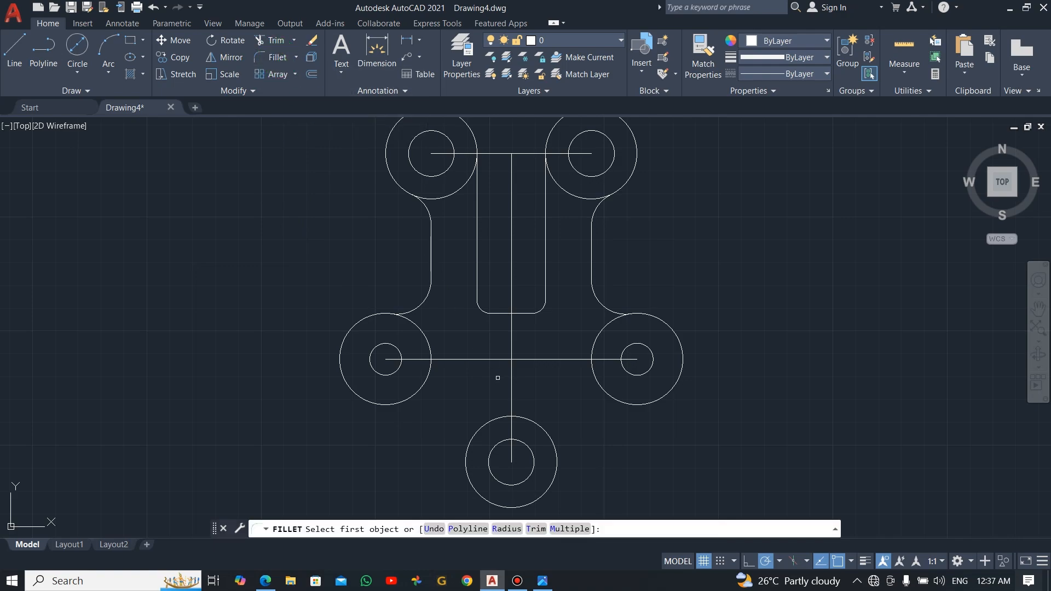
key("alt+Tab")
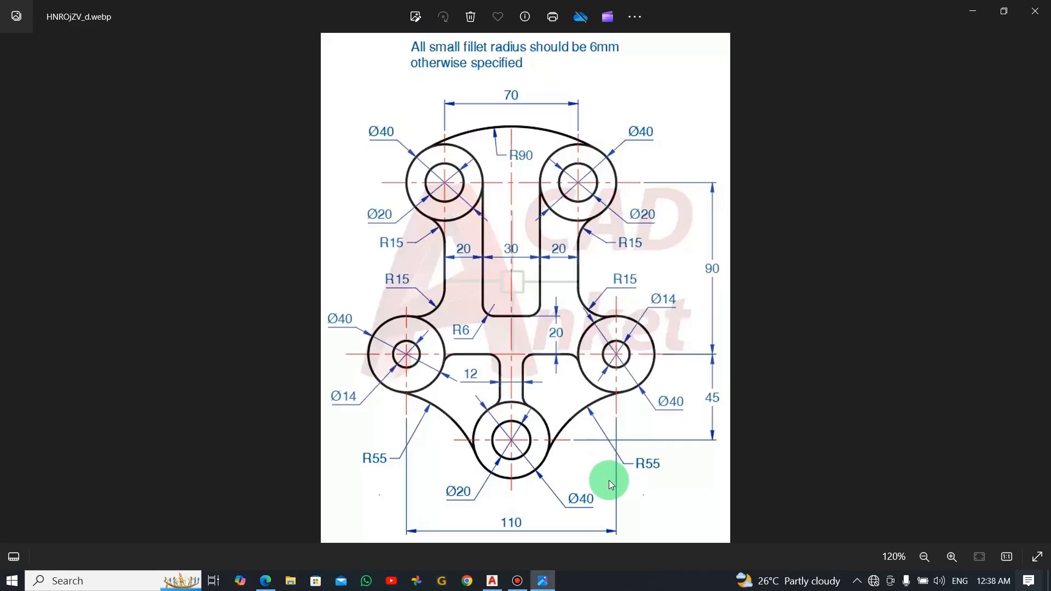
key("alt+Tab")
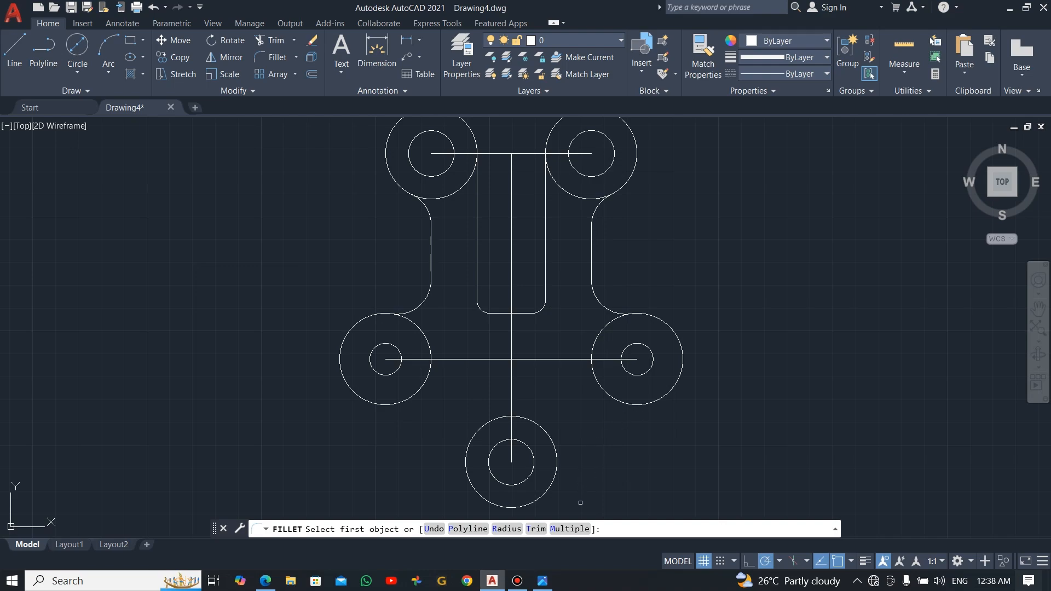
left_click(579, 532)
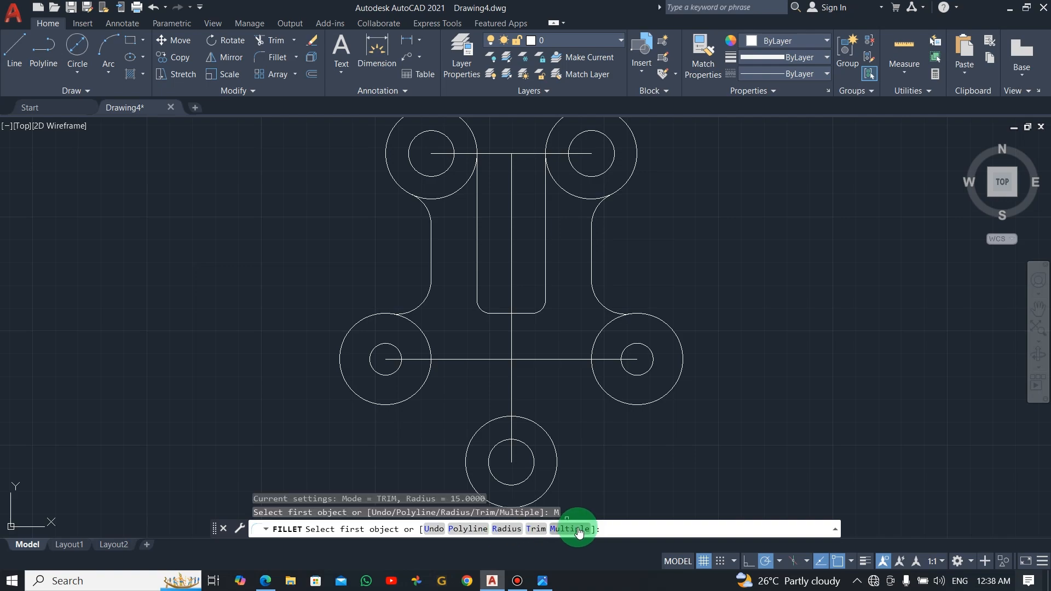
left_click(500, 528)
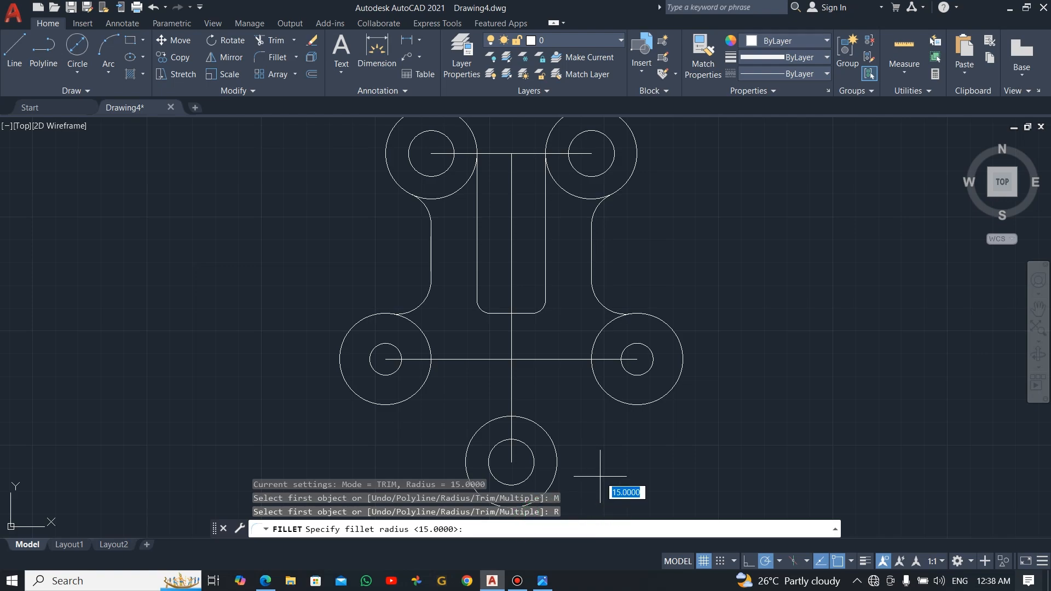
middle_click_drag(613, 448, 612, 395)
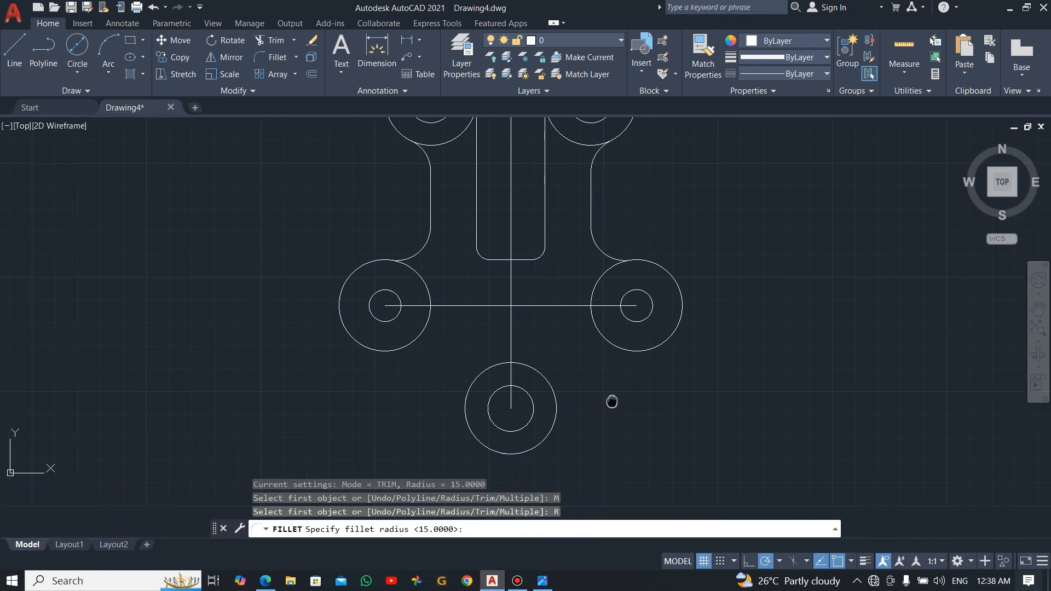
key("Return")
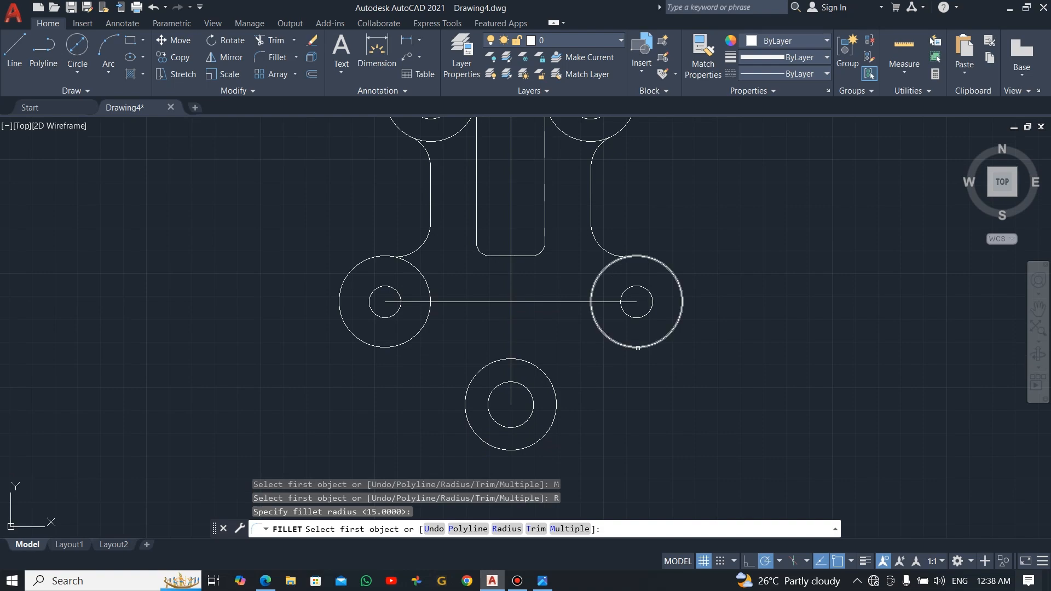
left_click(638, 349)
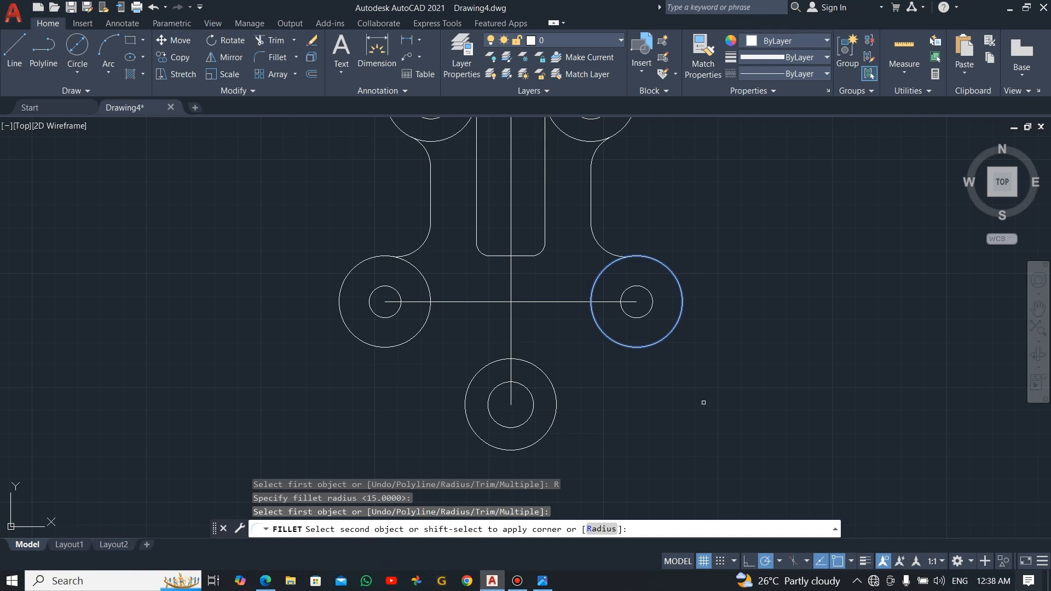
key("Escape")
key("Escape")
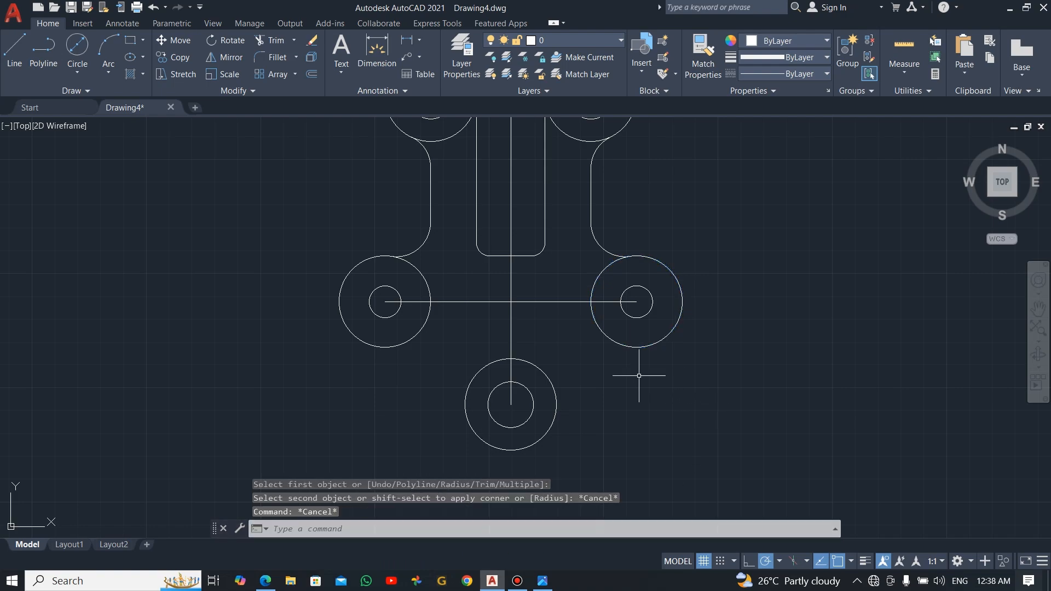
left_click(277, 58)
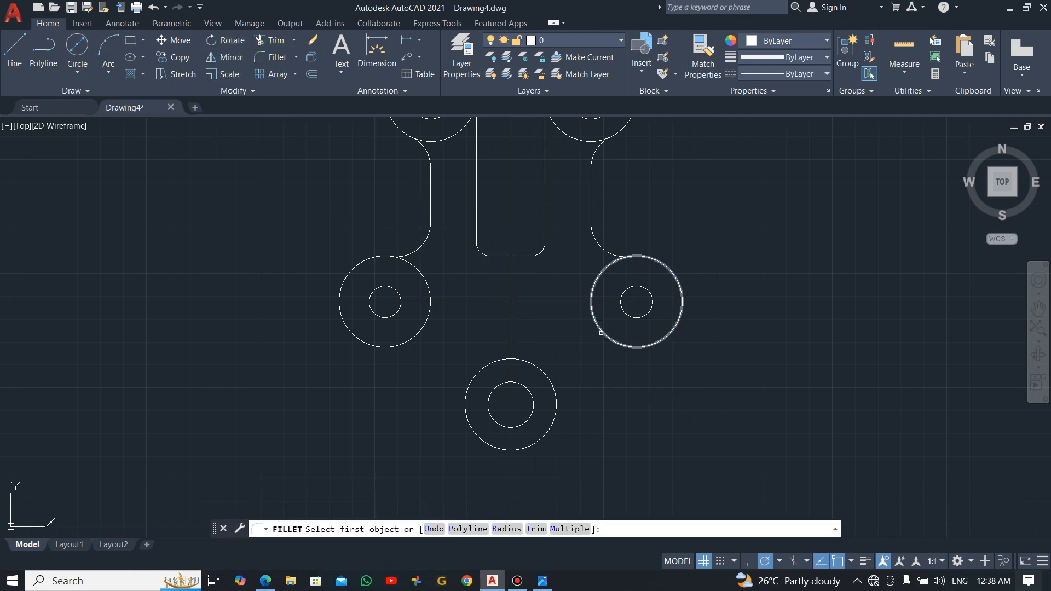
left_click(505, 530)
key("Return")
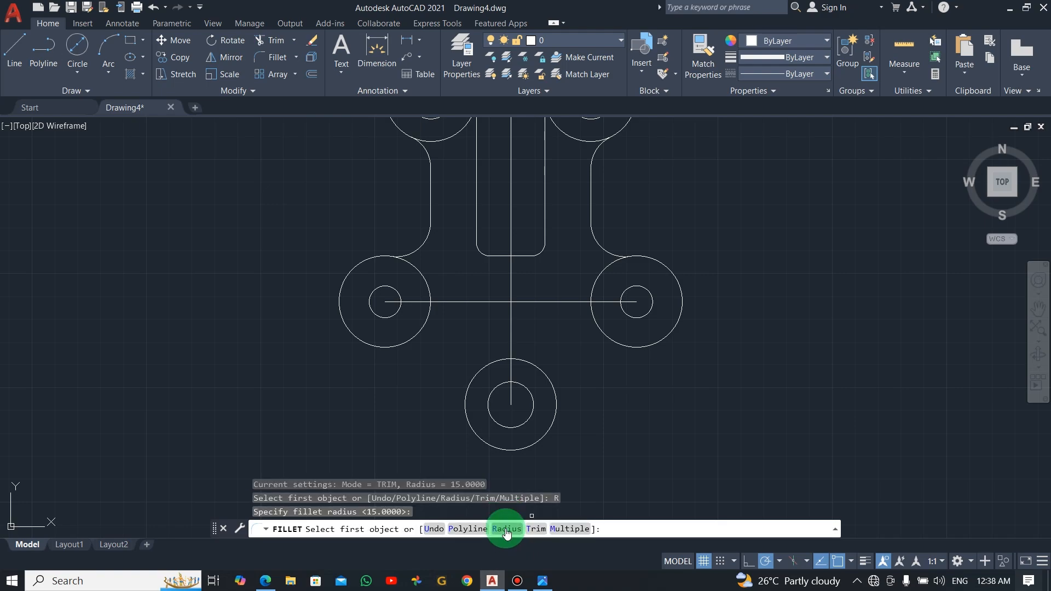
left_click(567, 530)
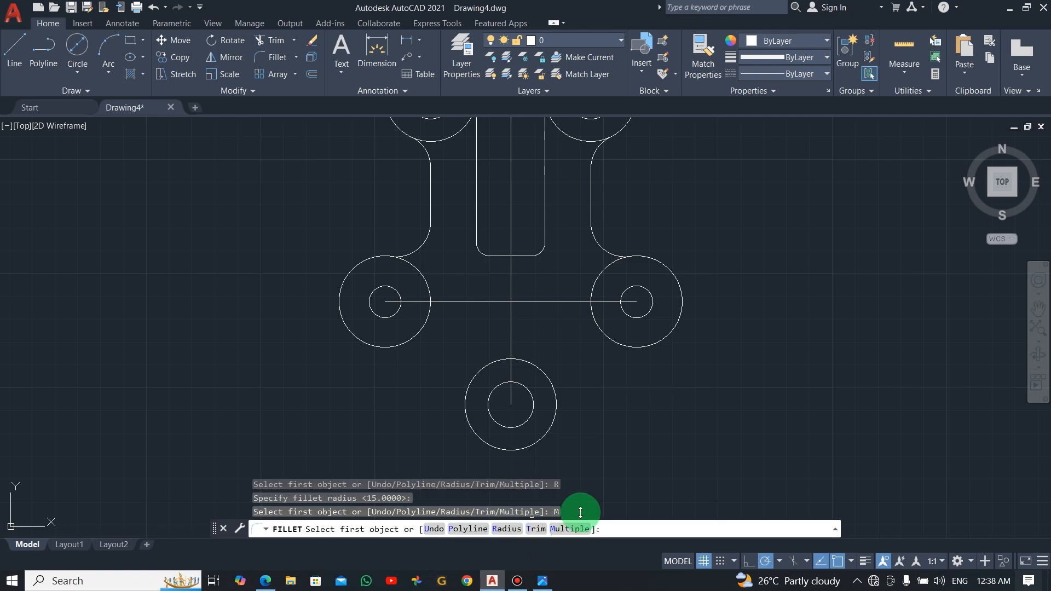
left_click(555, 422)
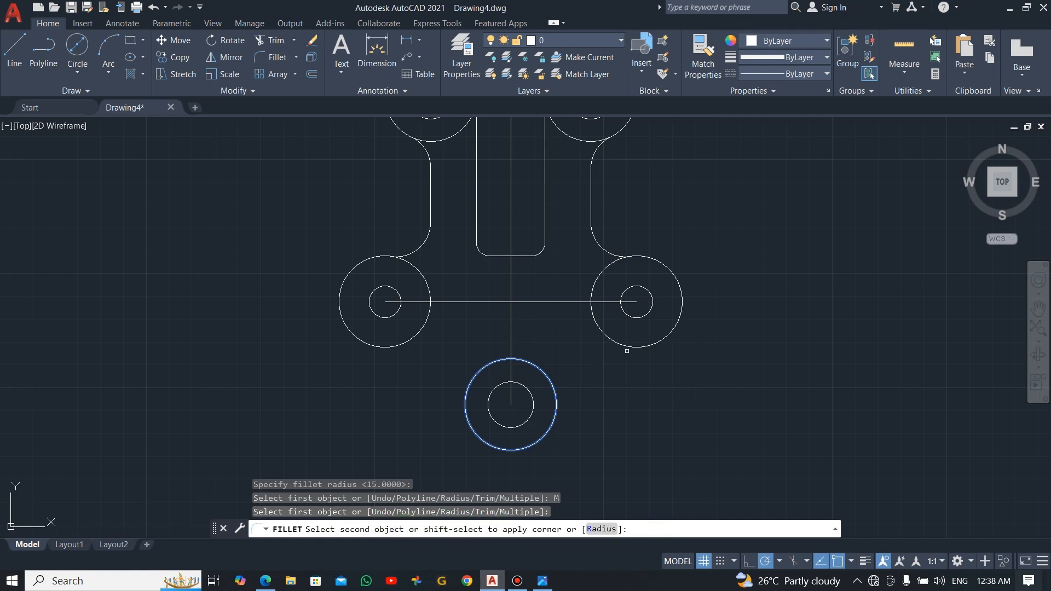
left_click(602, 529)
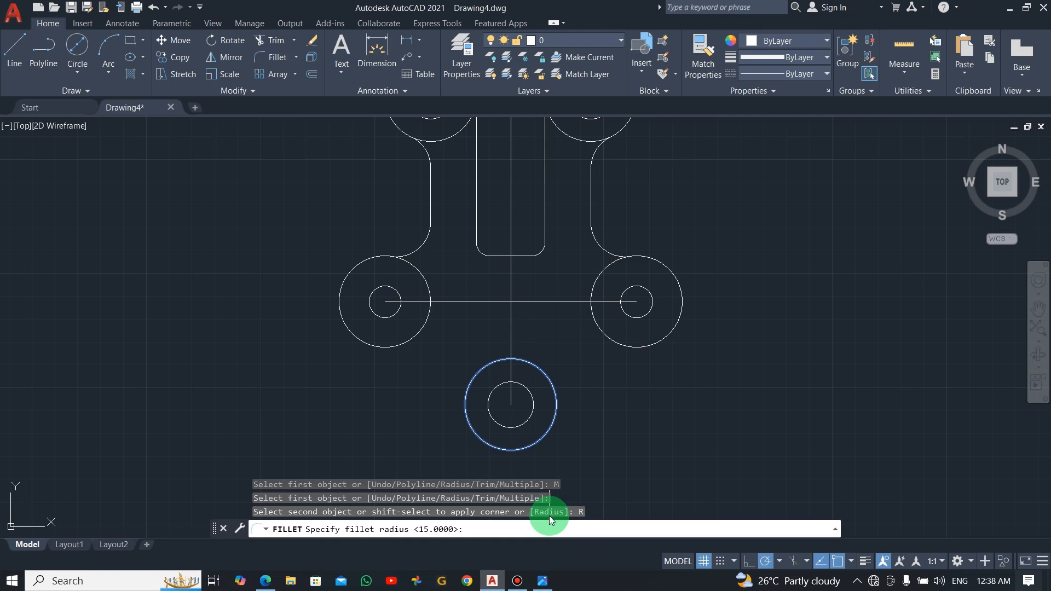
key("Return")
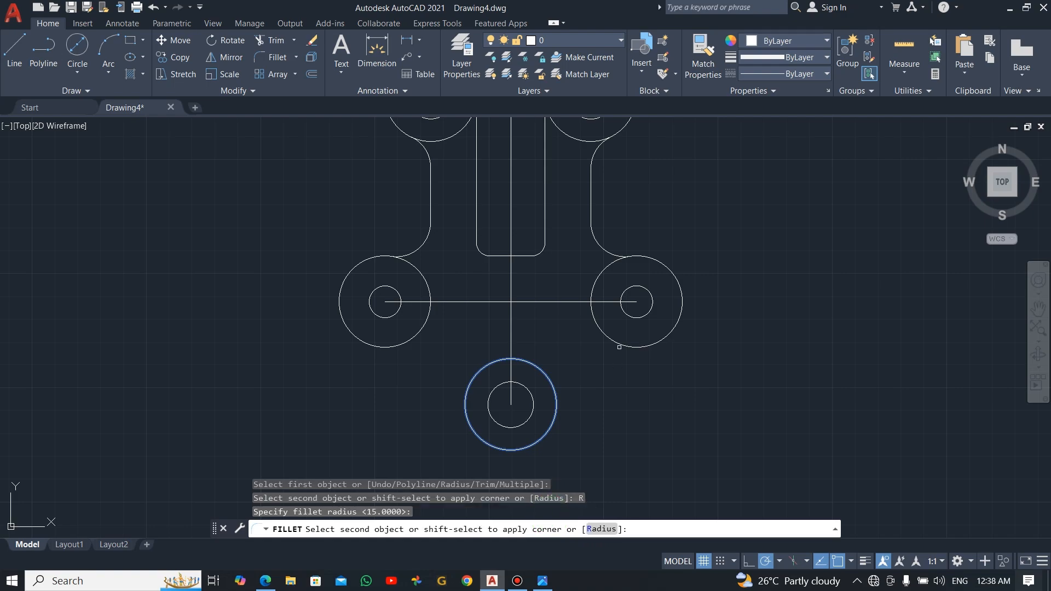
key("Escape")
key("Escape")
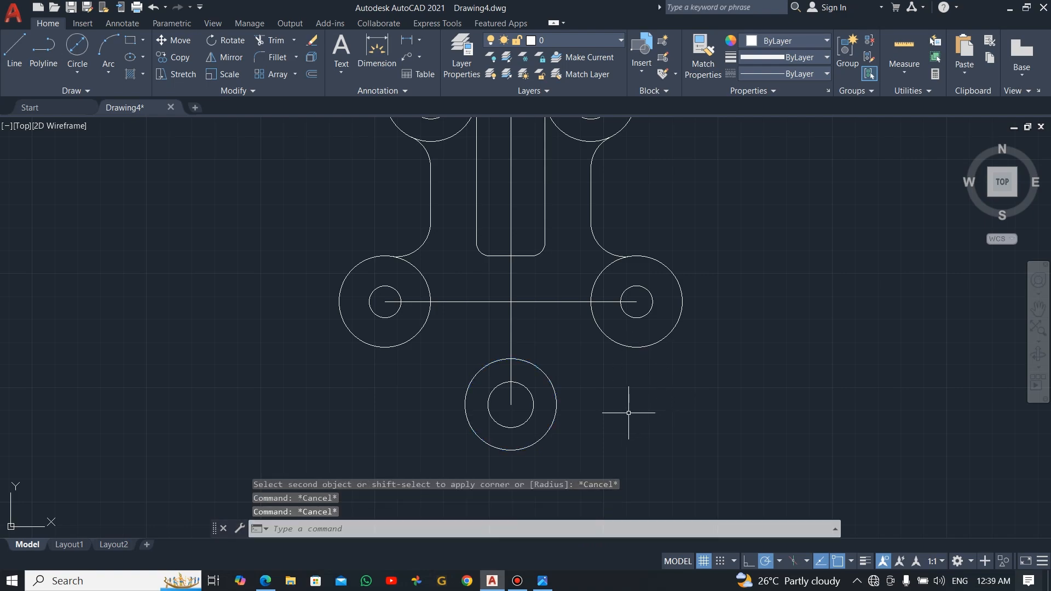
left_click(274, 57)
left_click(506, 528)
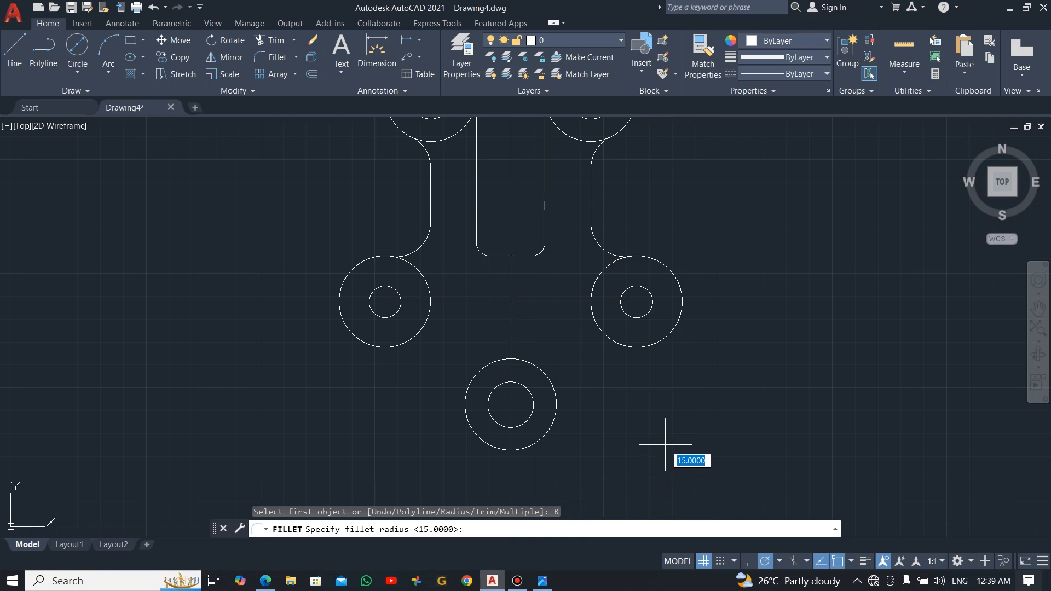
key("Return")
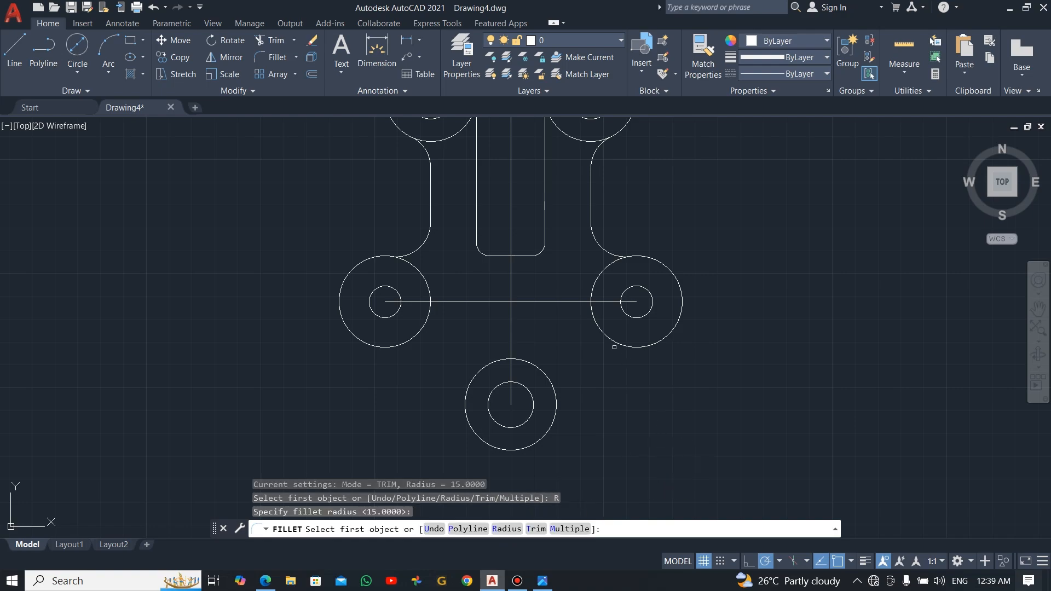
left_click(614, 347)
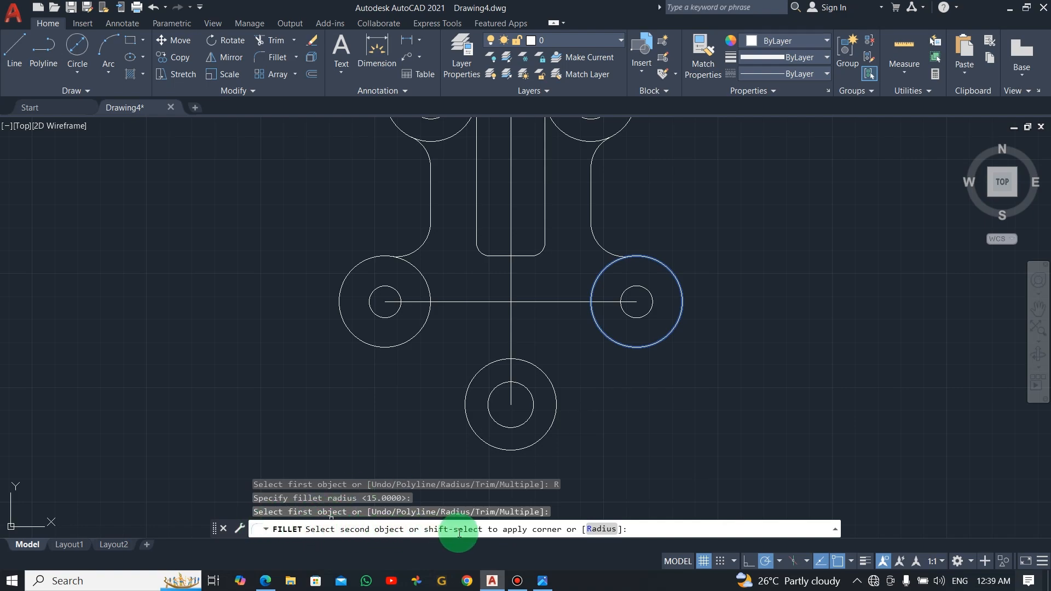
key("Escape")
key("Escape")
key("Escape")
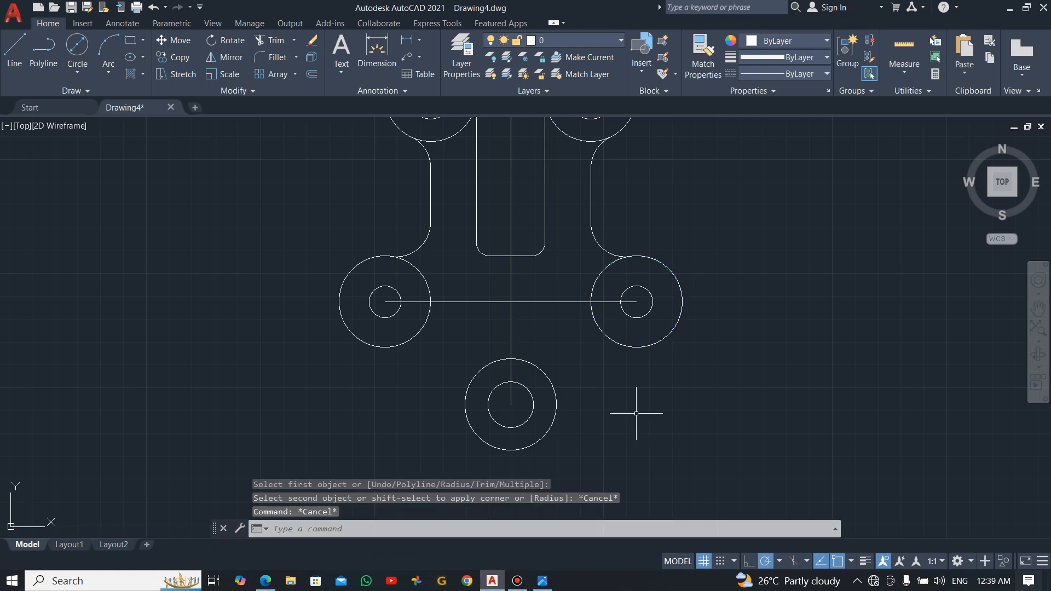
Start a fillet for the arcs between the lower bosses and open its radius setting for editing
left_click(272, 59)
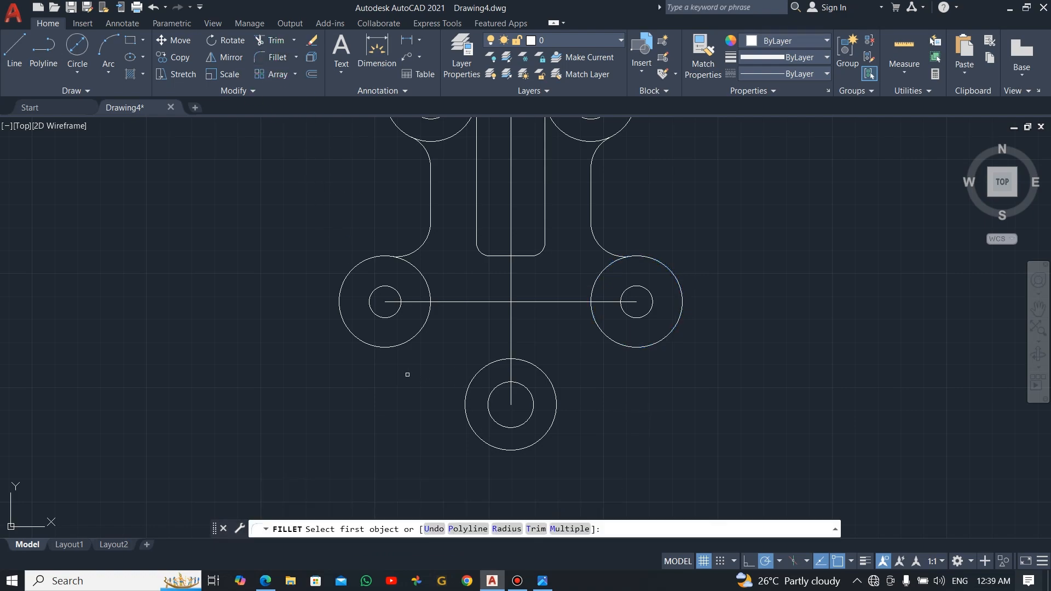
left_click(506, 528)
left_click(506, 529)
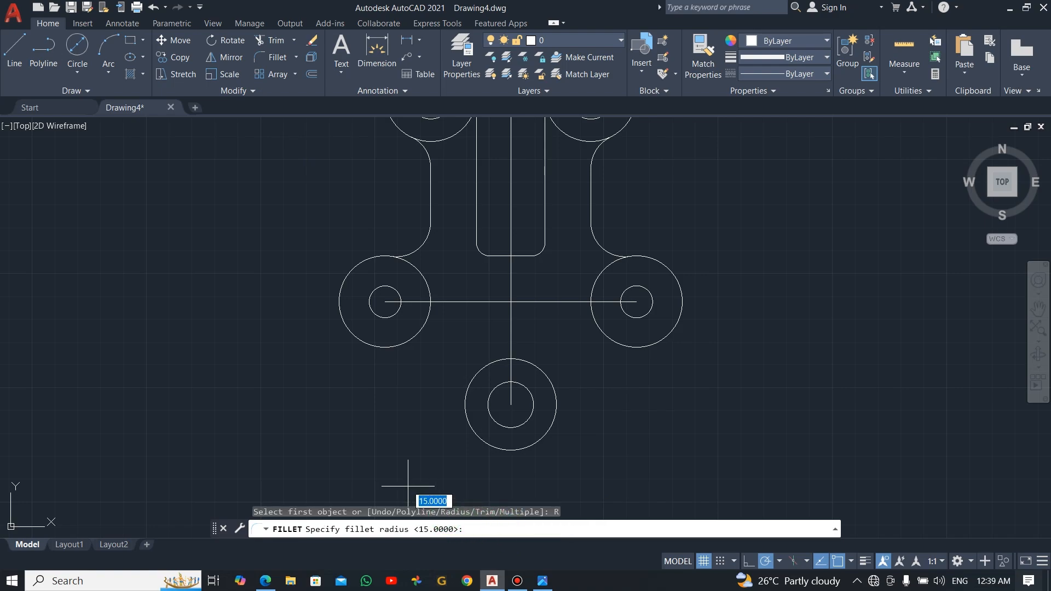
Check the reference drawing and join the bottom outer circle to the lower-right and lower-left outer circles with 55 mm radius fillets
key("alt+Tab")
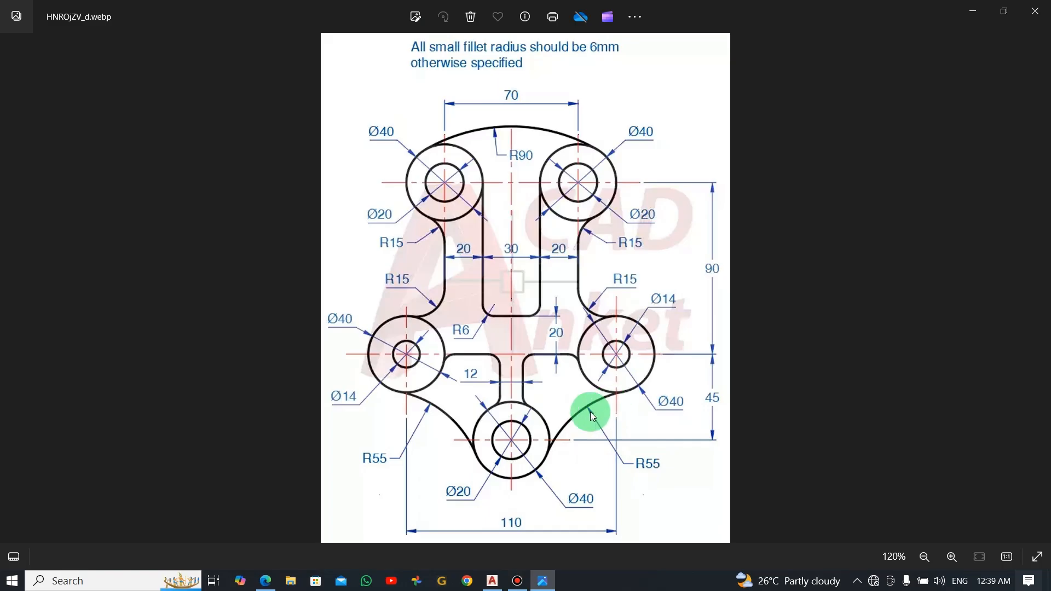
key("alt+Tab")
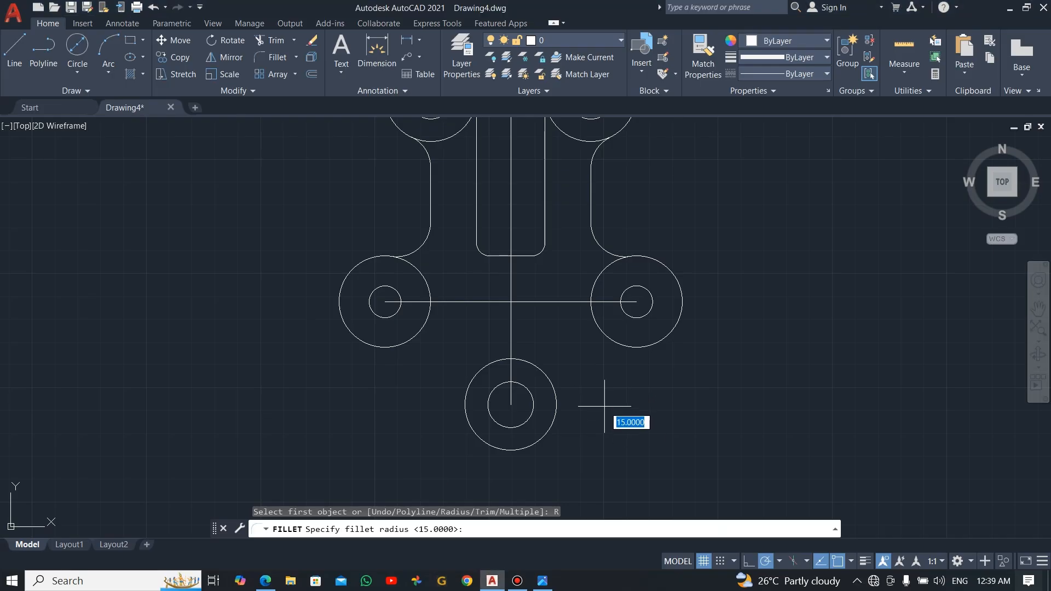
key("Escape")
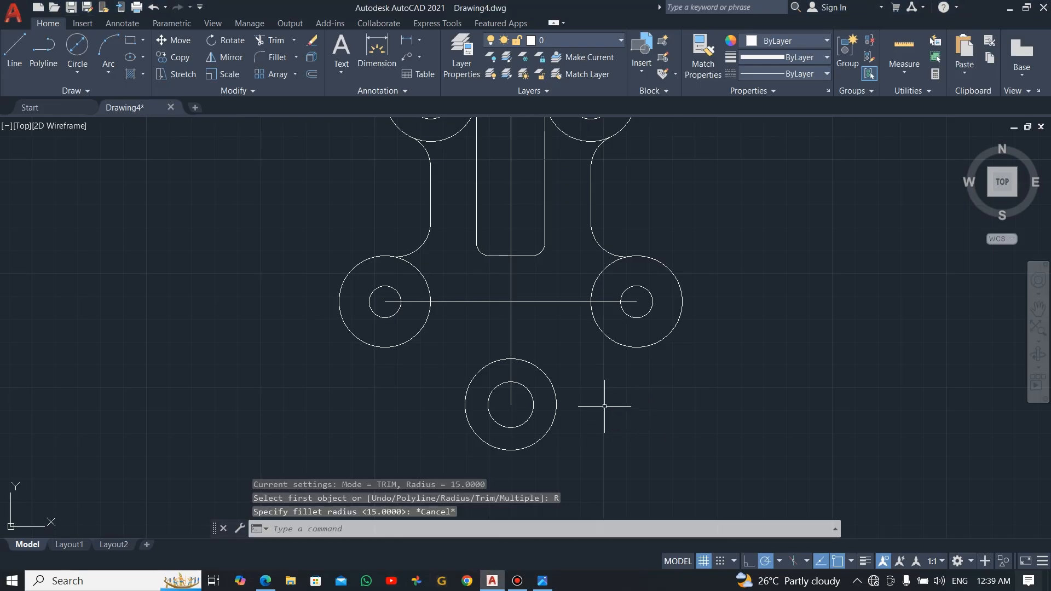
left_click(281, 64)
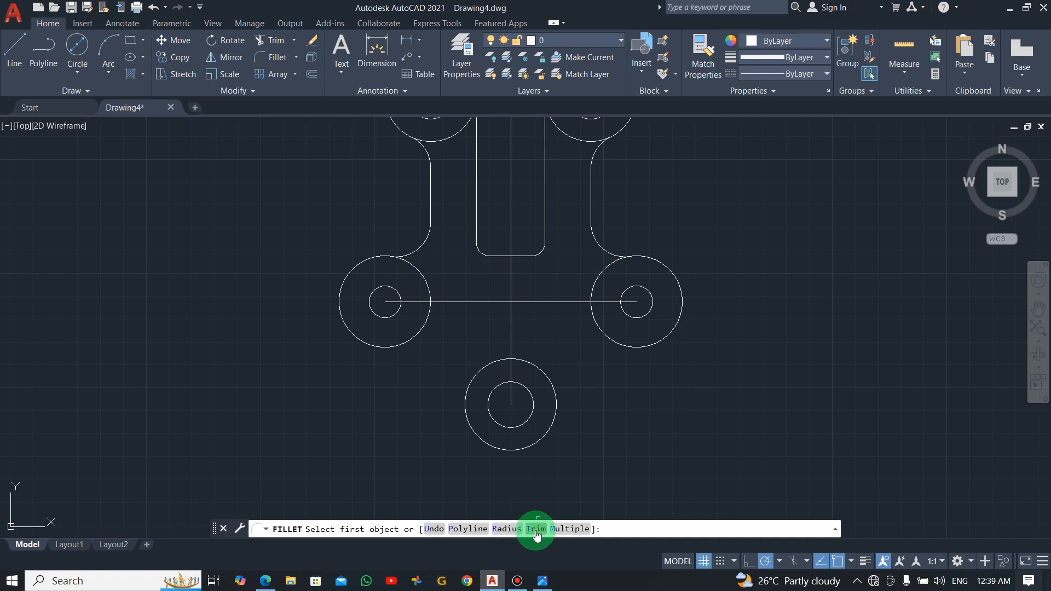
left_click(503, 528)
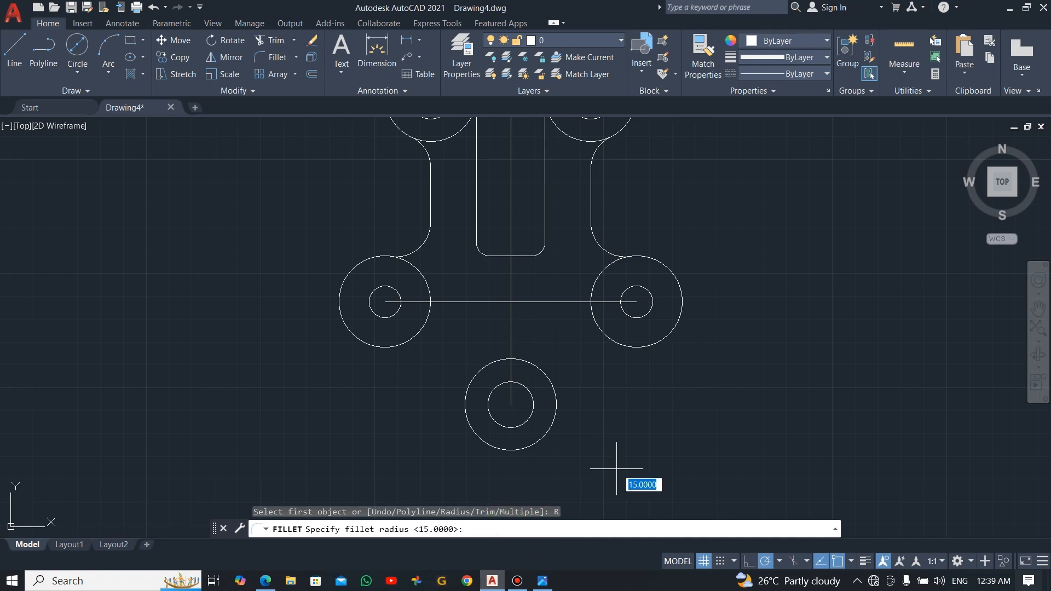
type("55")
key("Return")
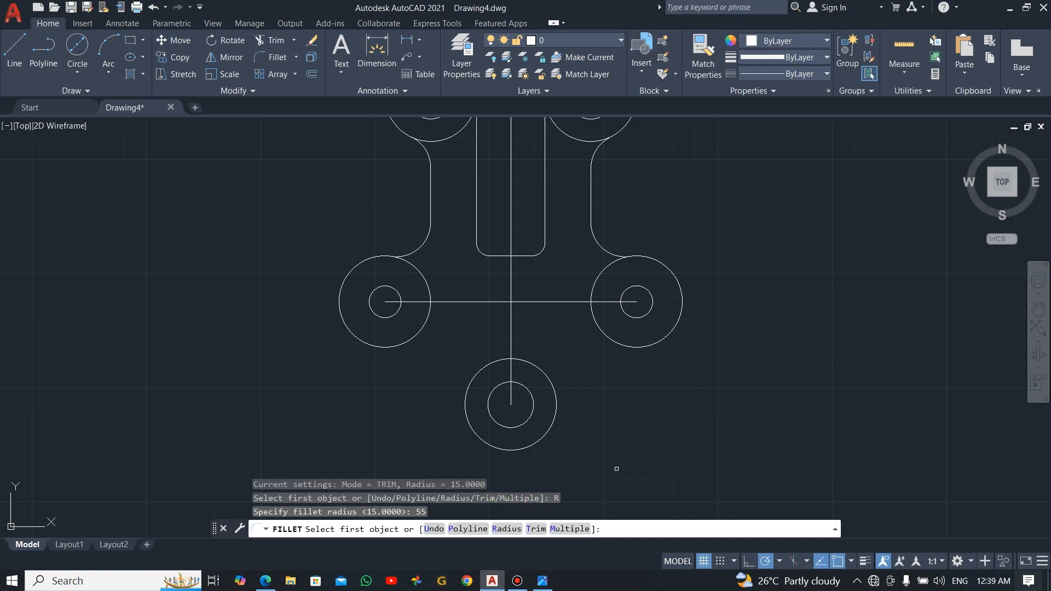
left_click(570, 528)
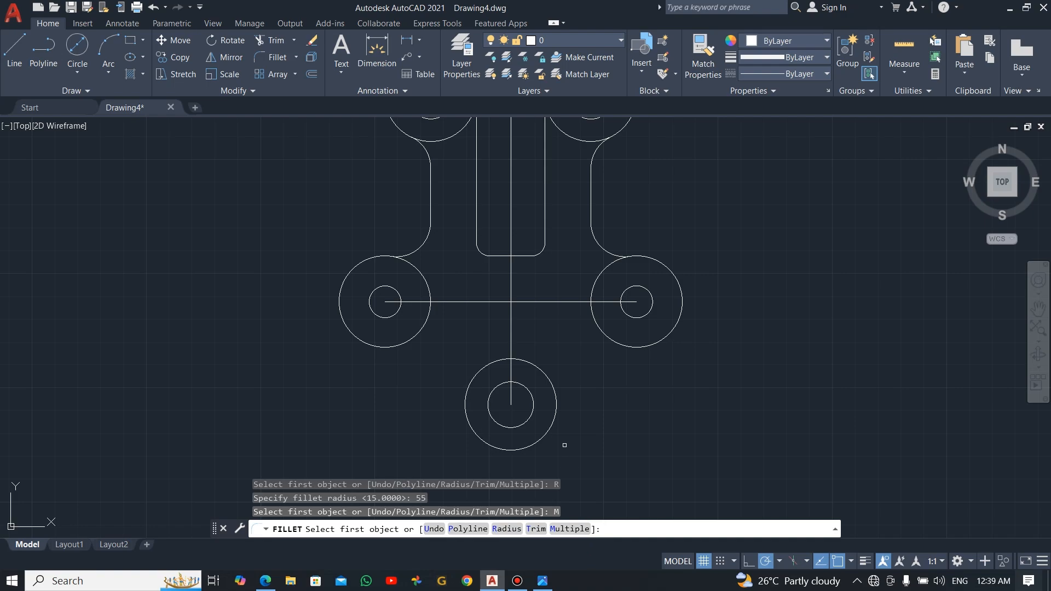
left_click(553, 425)
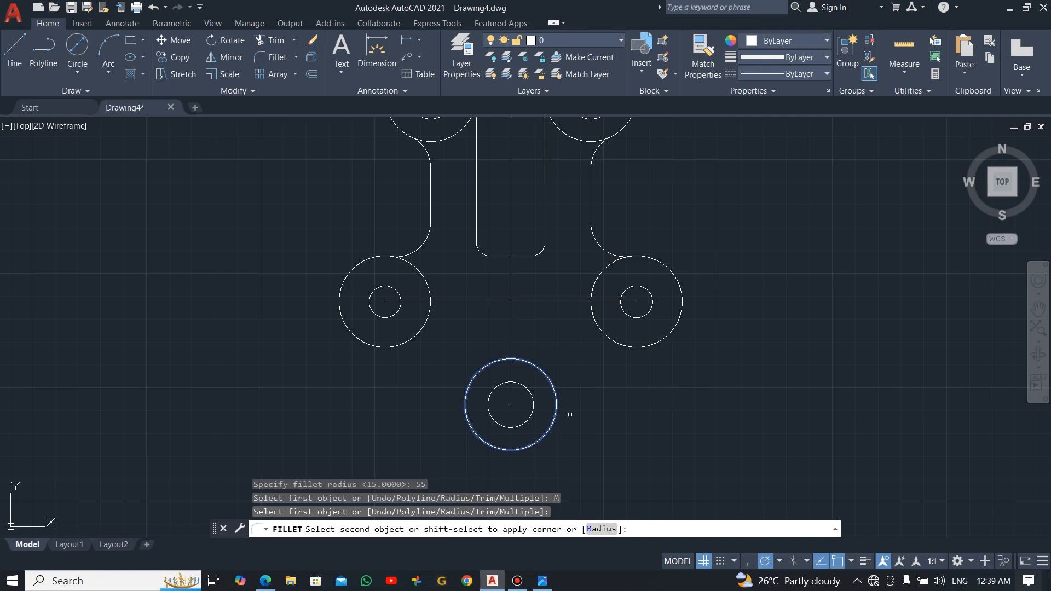
left_click(632, 348)
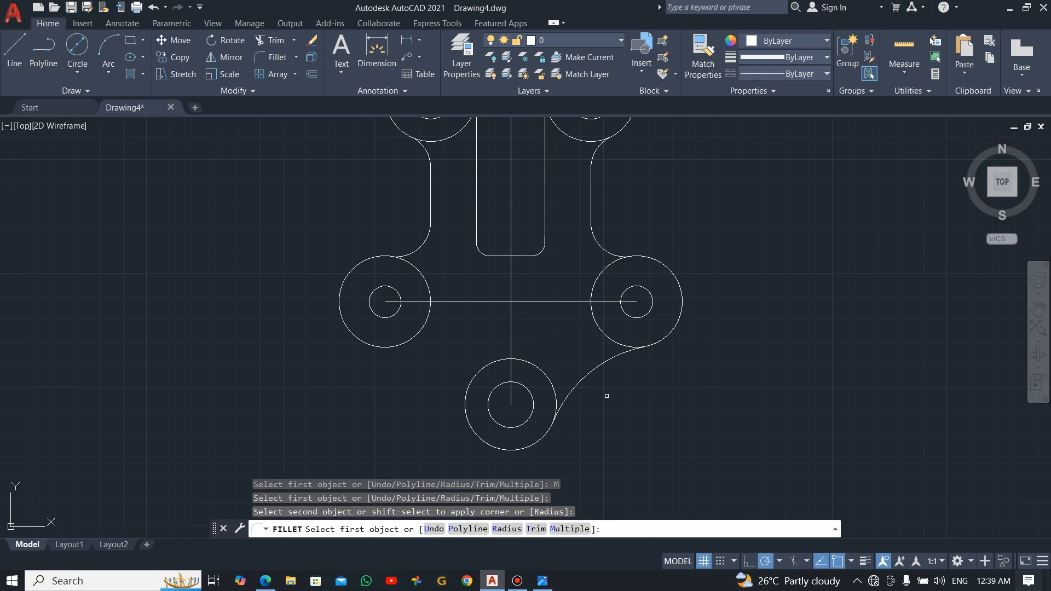
left_click(377, 352)
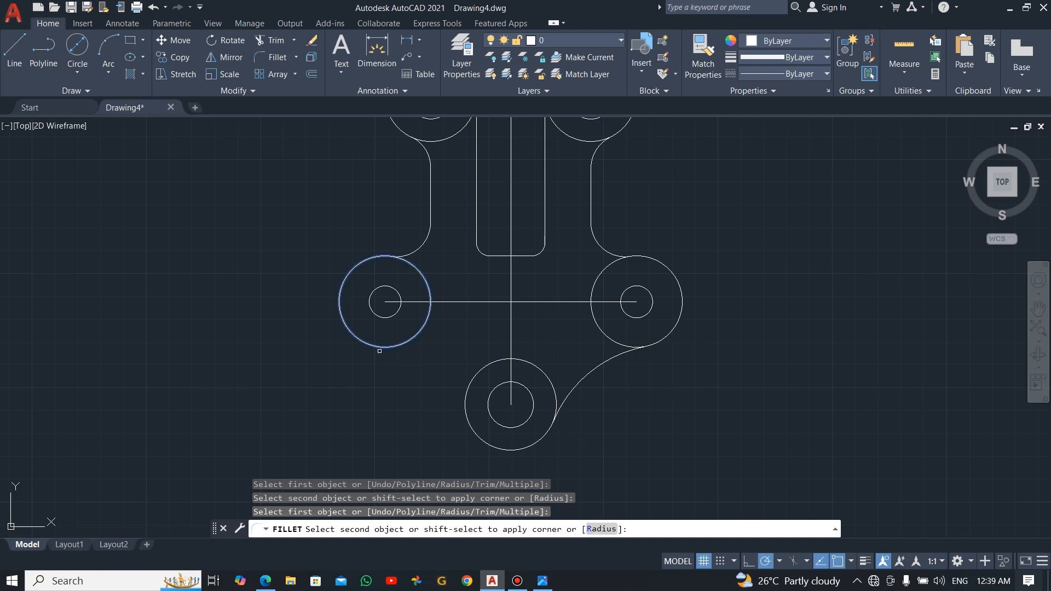
left_click(475, 434)
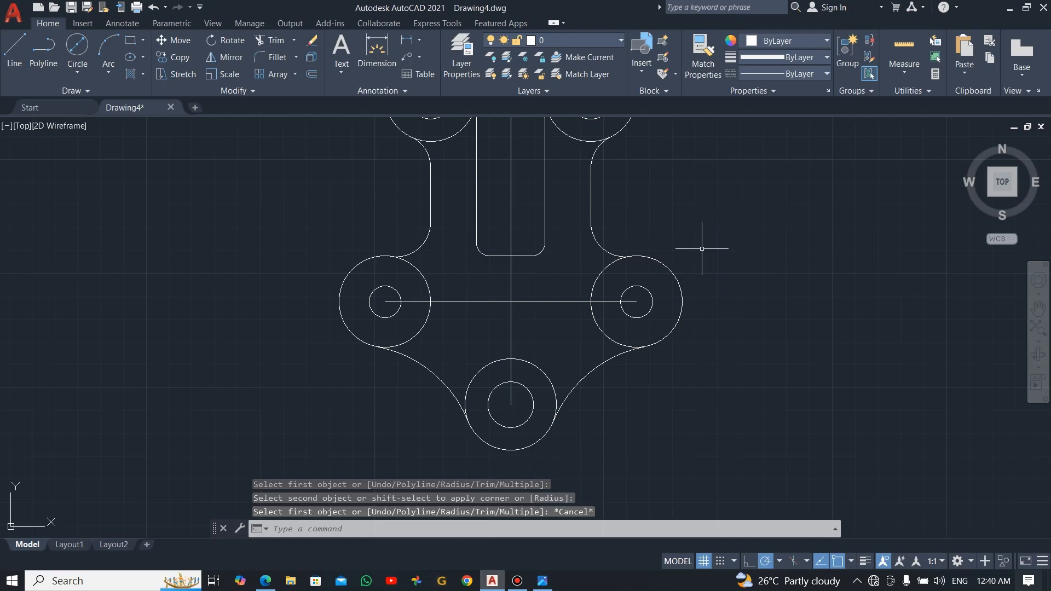
Check the reference drawing and offset the vertical centre line below the horizontal line by 6 mm to both sides
key("alt+Tab")
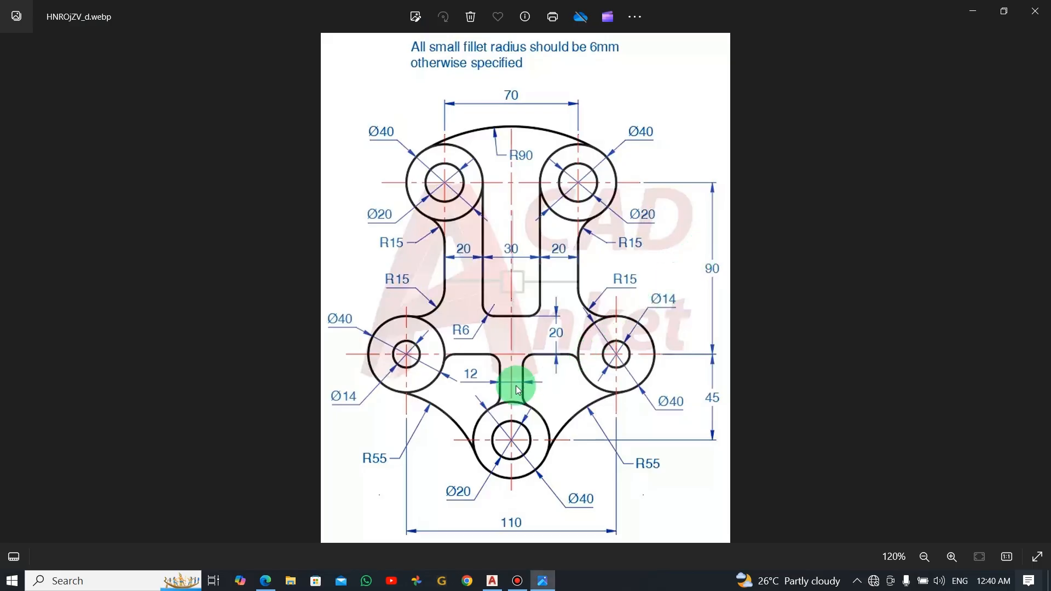
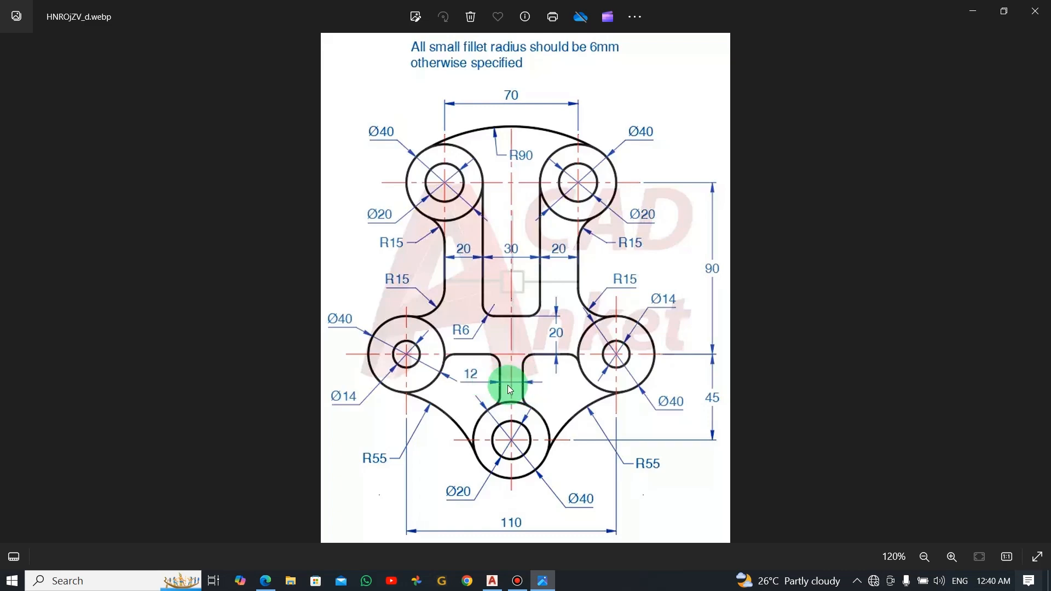
key("alt+Tab")
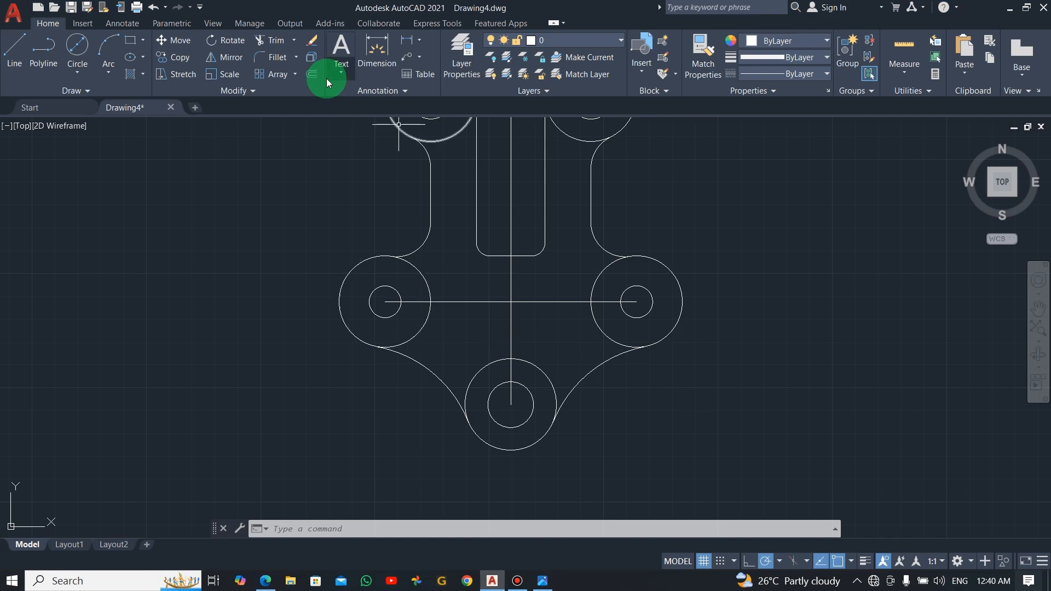
left_click(313, 76)
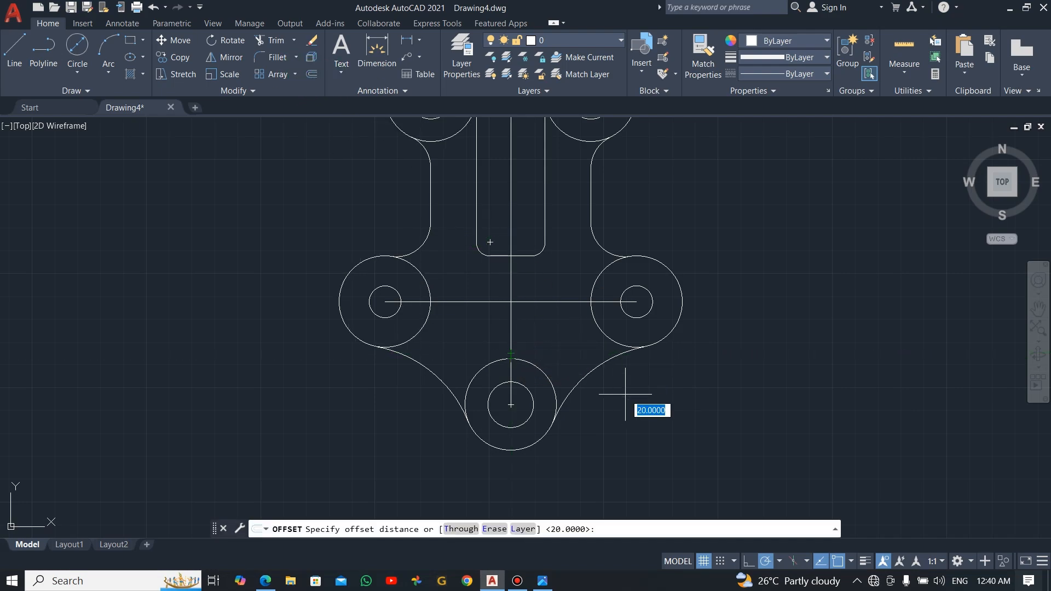
left_click(563, 523)
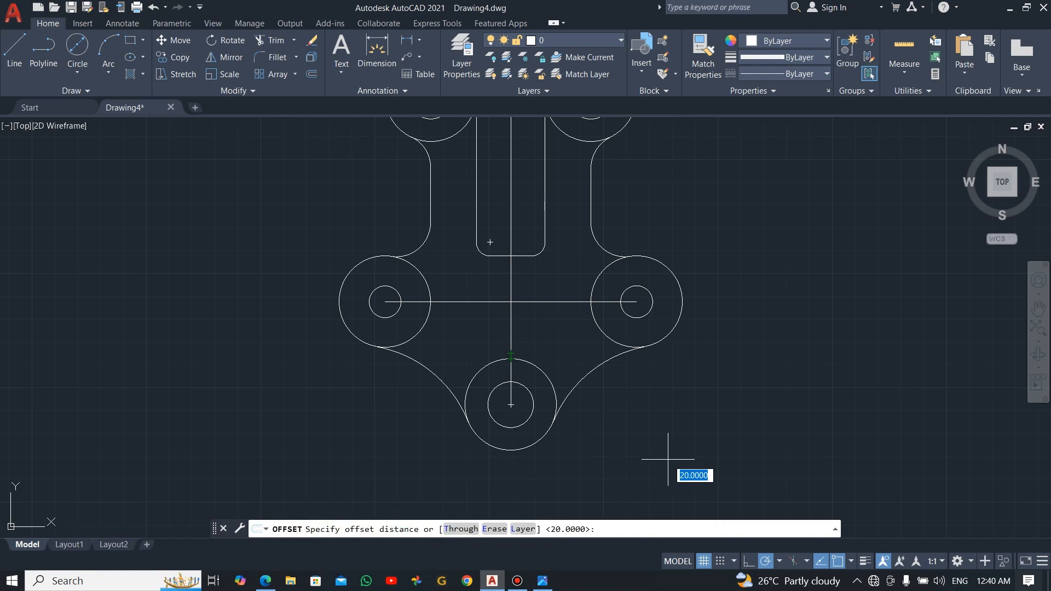
type("6")
key("Return")
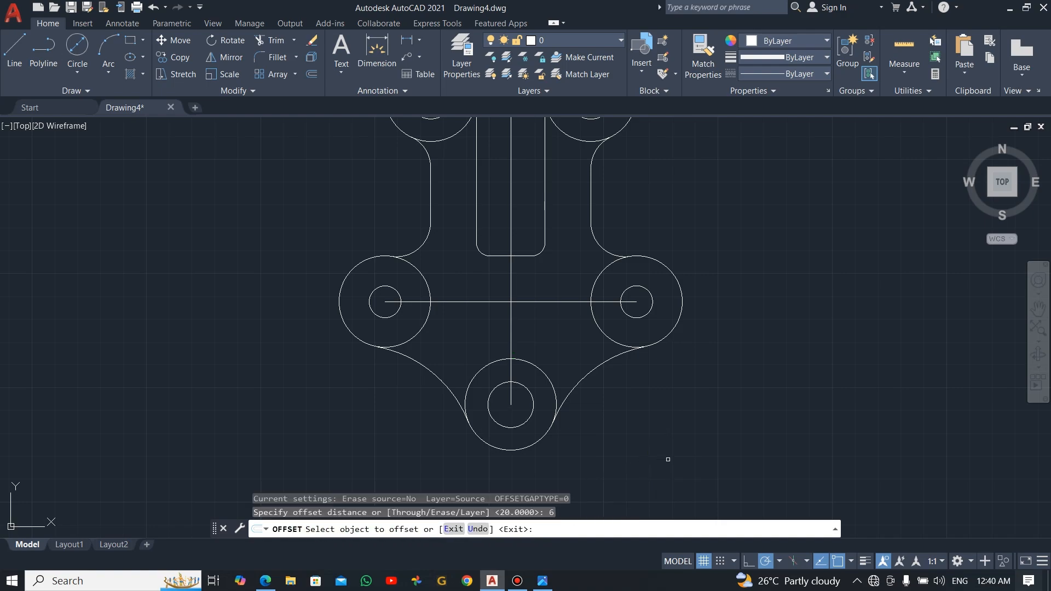
left_click(511, 342)
left_click(545, 342)
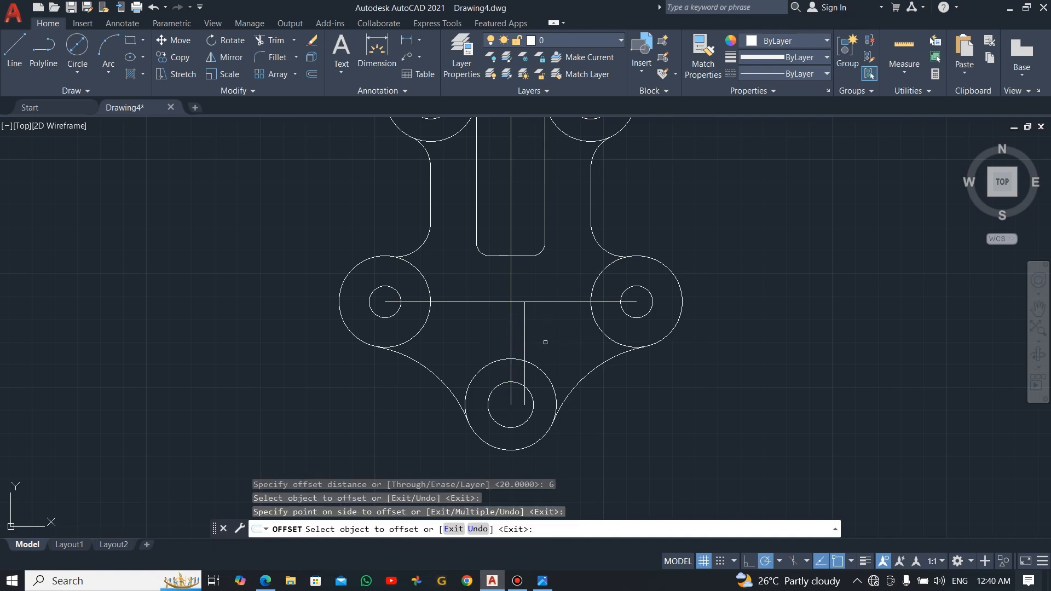
left_click(511, 340)
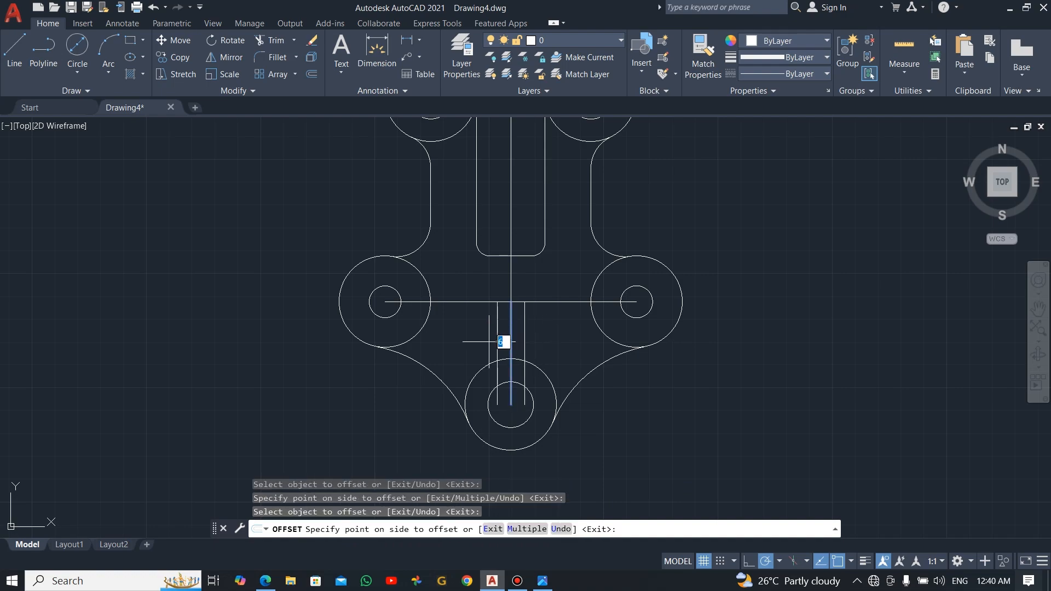
left_click(469, 342)
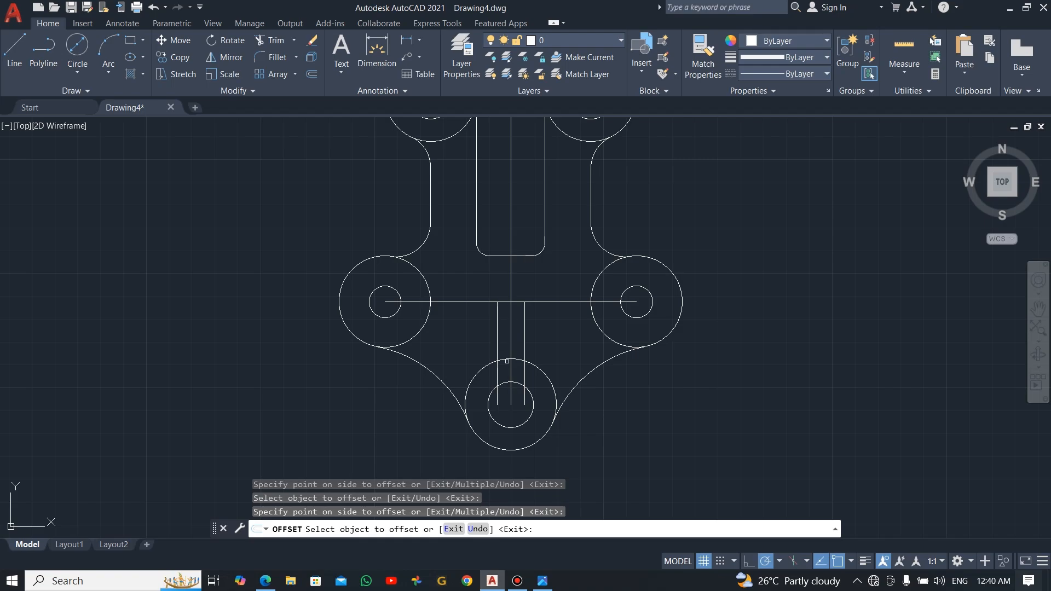
key("alt+Tab")
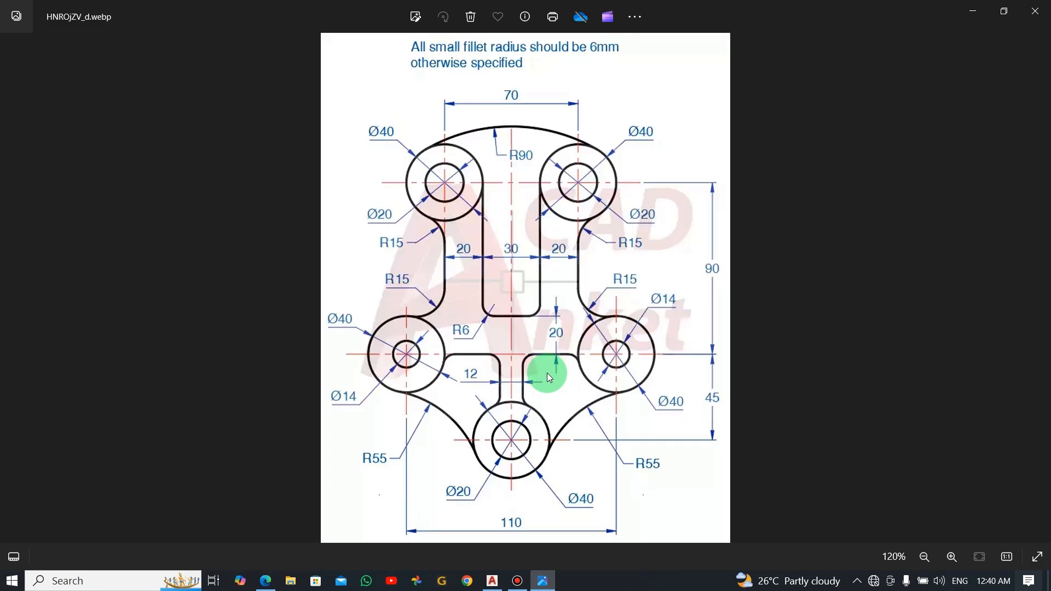
key("alt+Tab")
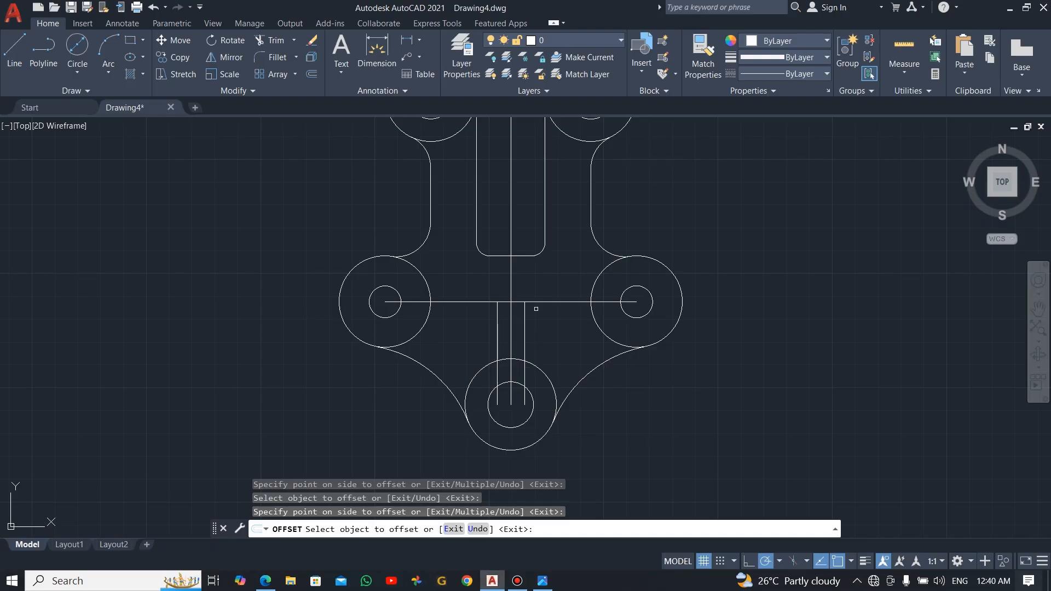
key("Escape")
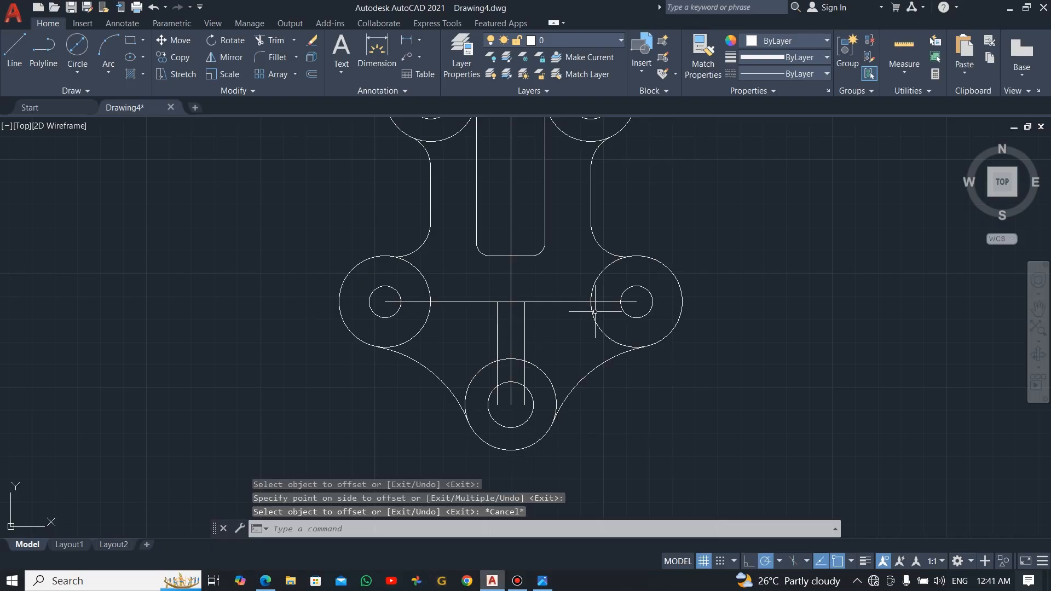
Fillet the lower-right outer circle to the horizontal line from below with a 6 mm radius in Multiple mode, following the reference drawing
left_click(264, 57)
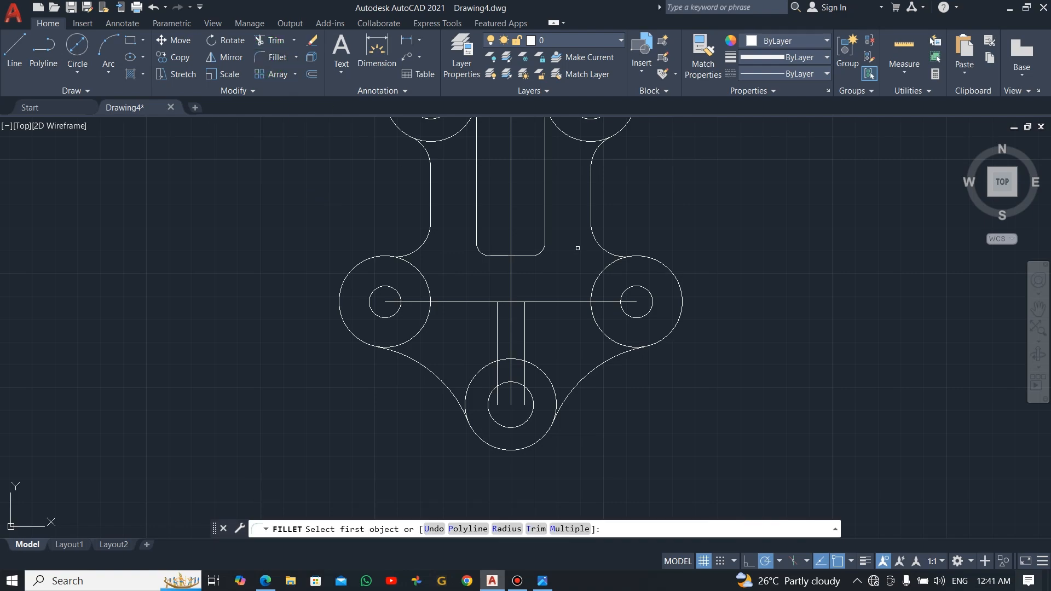
left_click(553, 533)
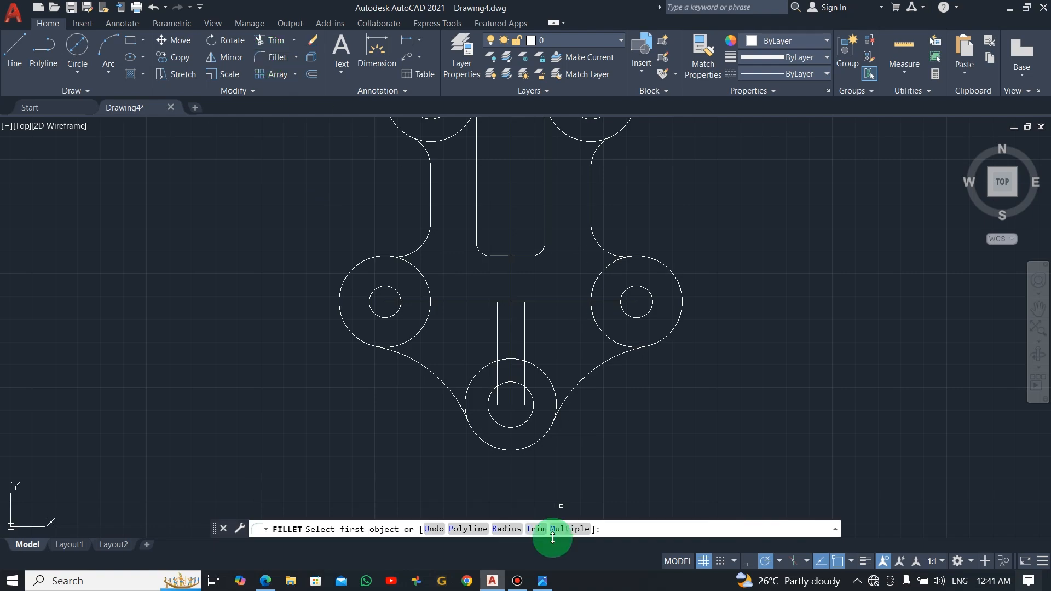
left_click(508, 541)
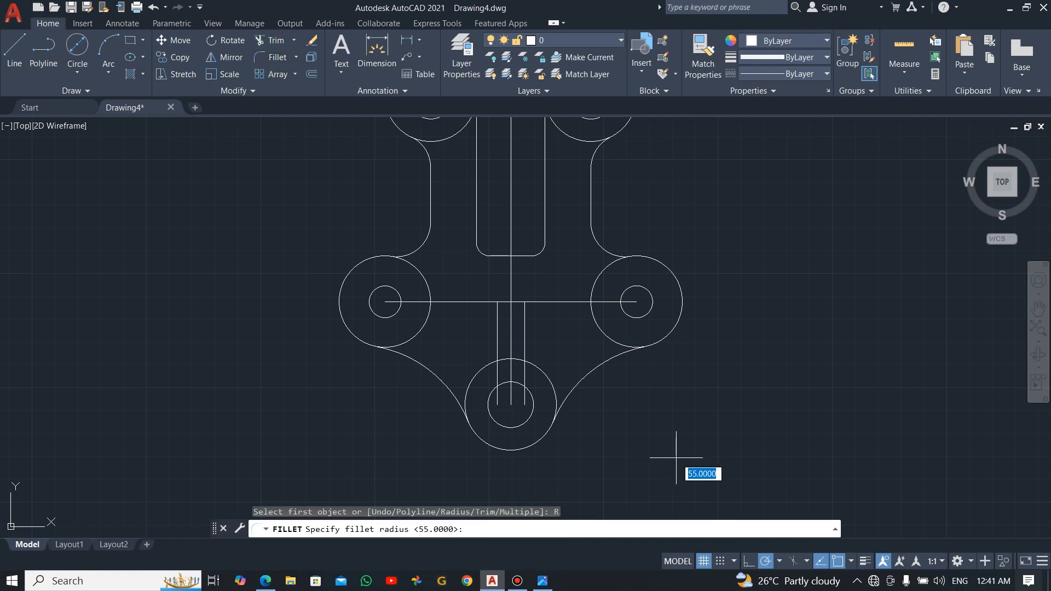
type("6")
key("Return")
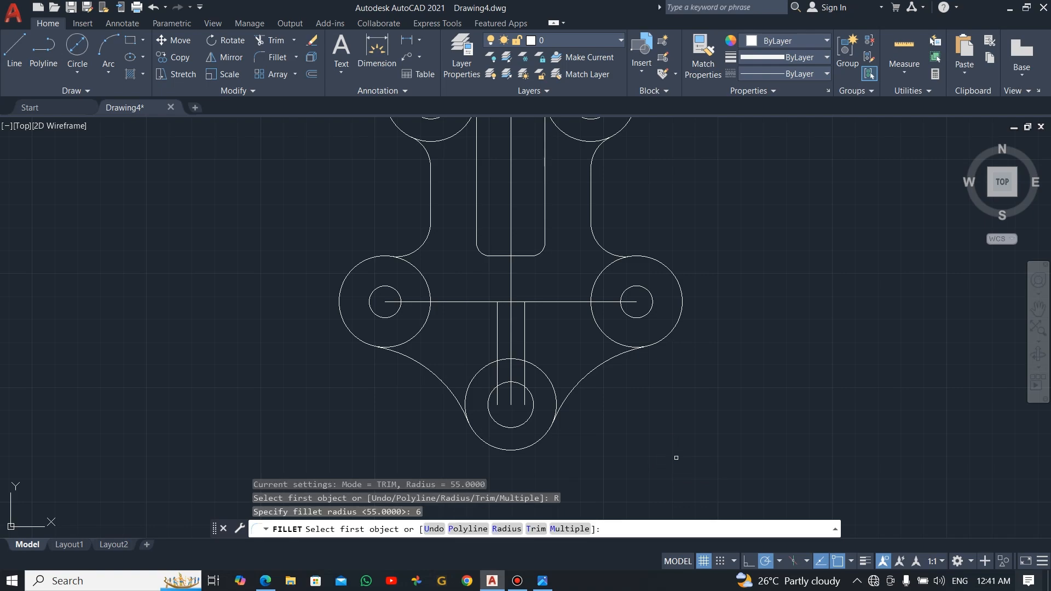
left_click(573, 533)
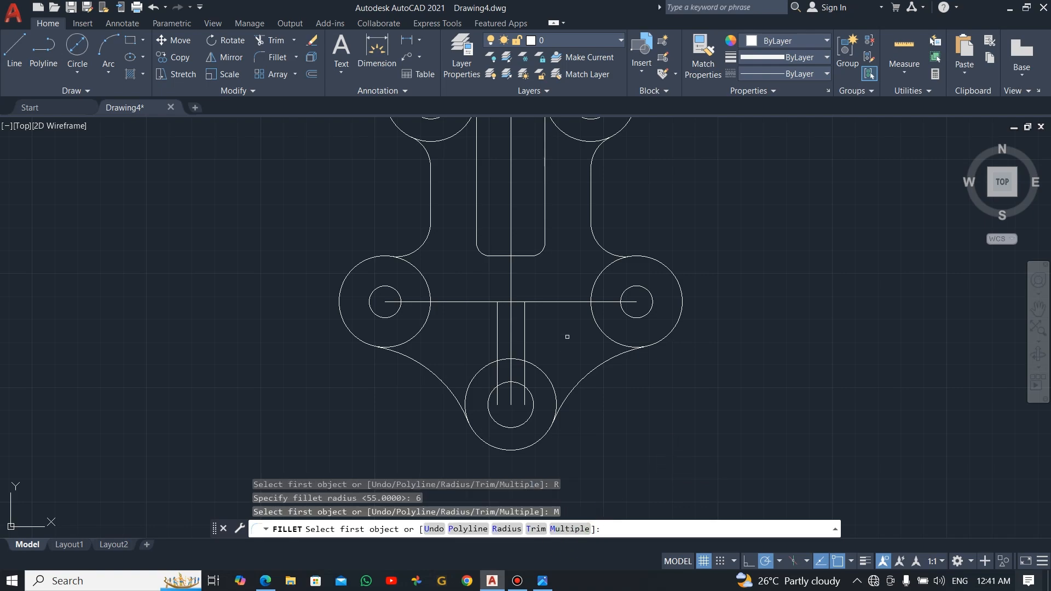
key("alt+Tab")
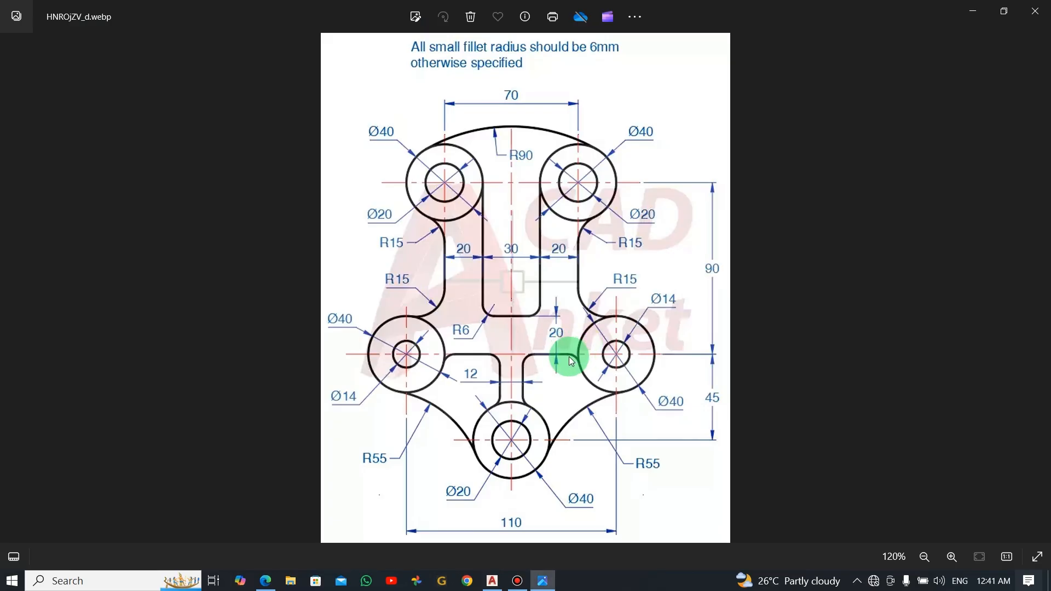
key("alt+Tab")
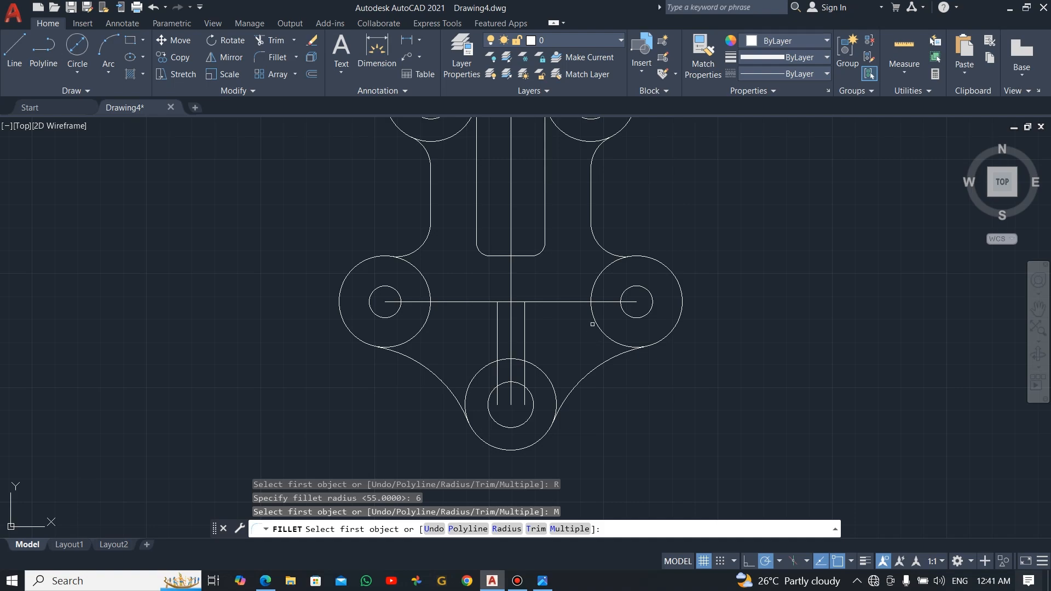
left_click(592, 324)
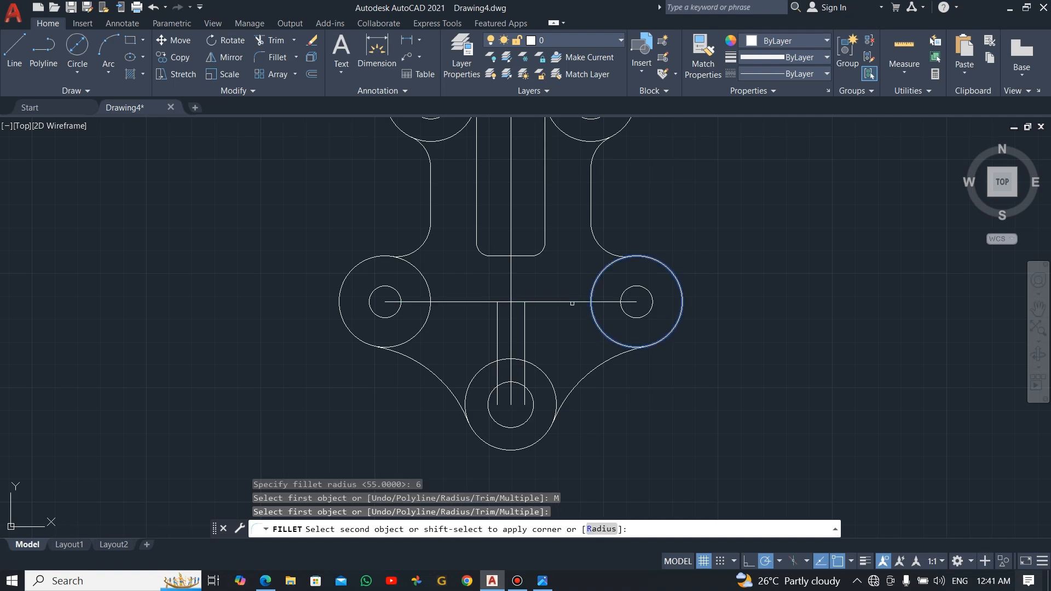
left_click(572, 300)
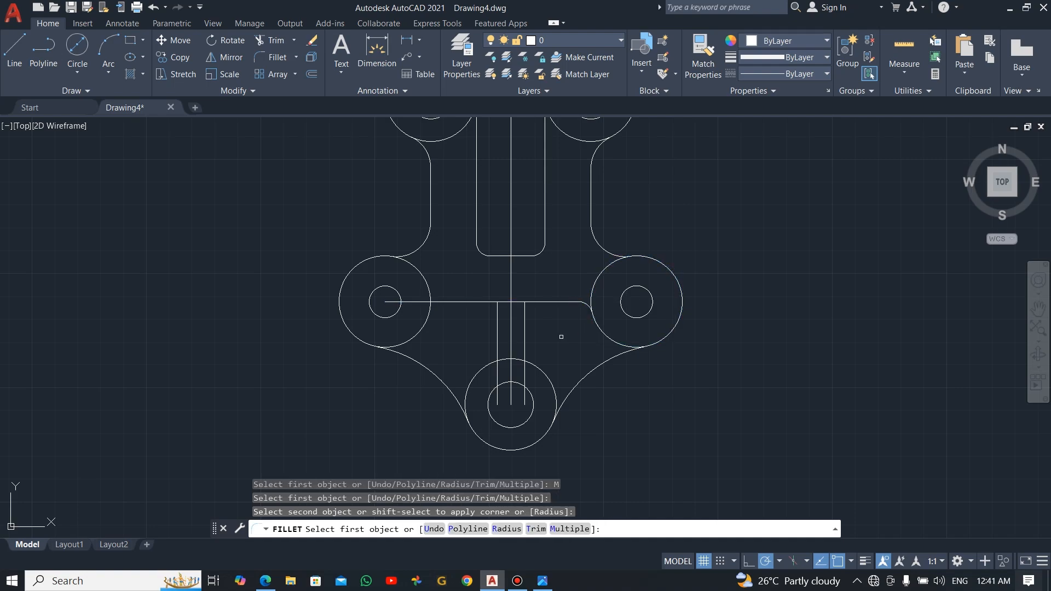
Fillet the corner between the right-hand offset line and the horizontal line with the 6 mm radius, and end the command
left_click(526, 320)
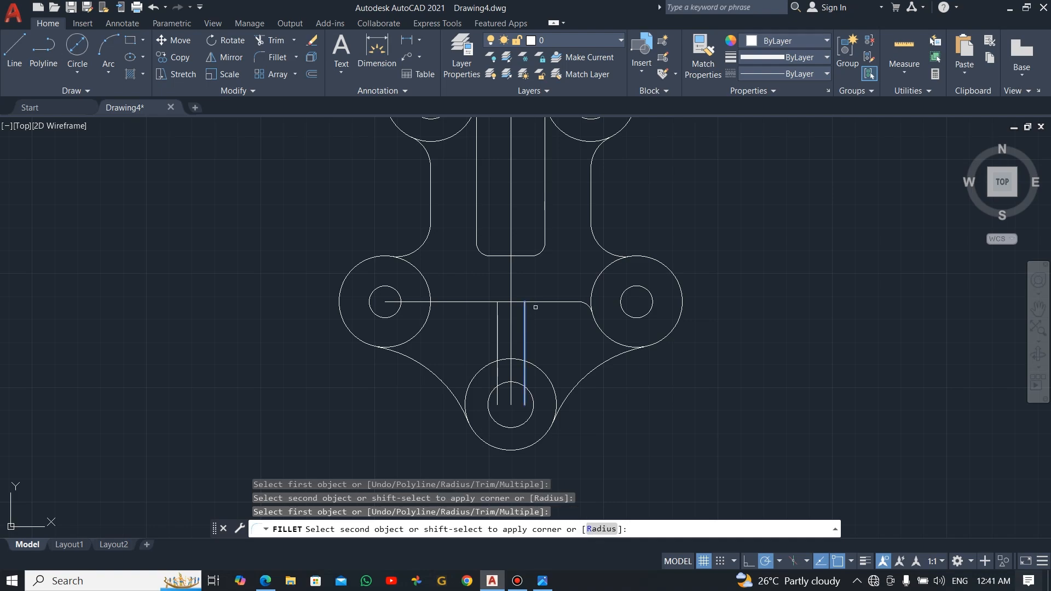
left_click(539, 302)
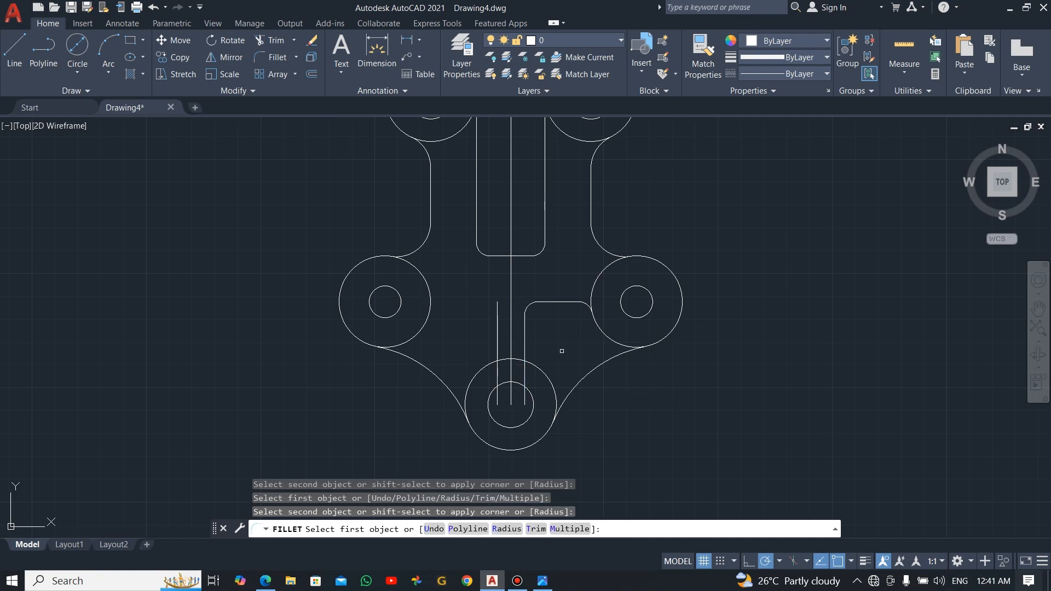
key("Escape")
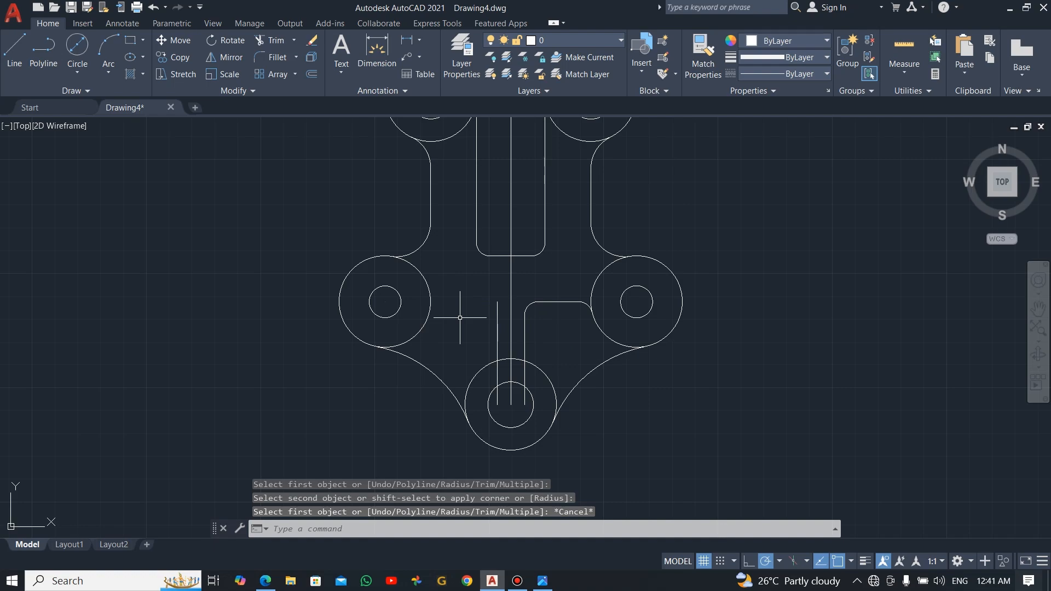
Draw a horizontal line about 29 mm long from the upper end of the left-hand offset line to the lower-left outer circle
left_click(14, 51)
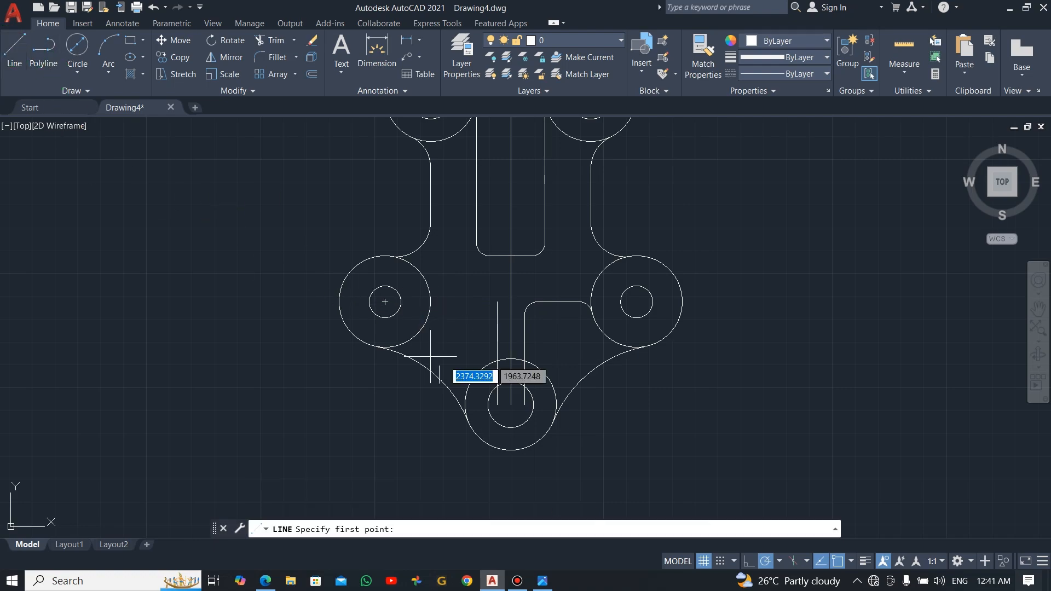
left_click(431, 301)
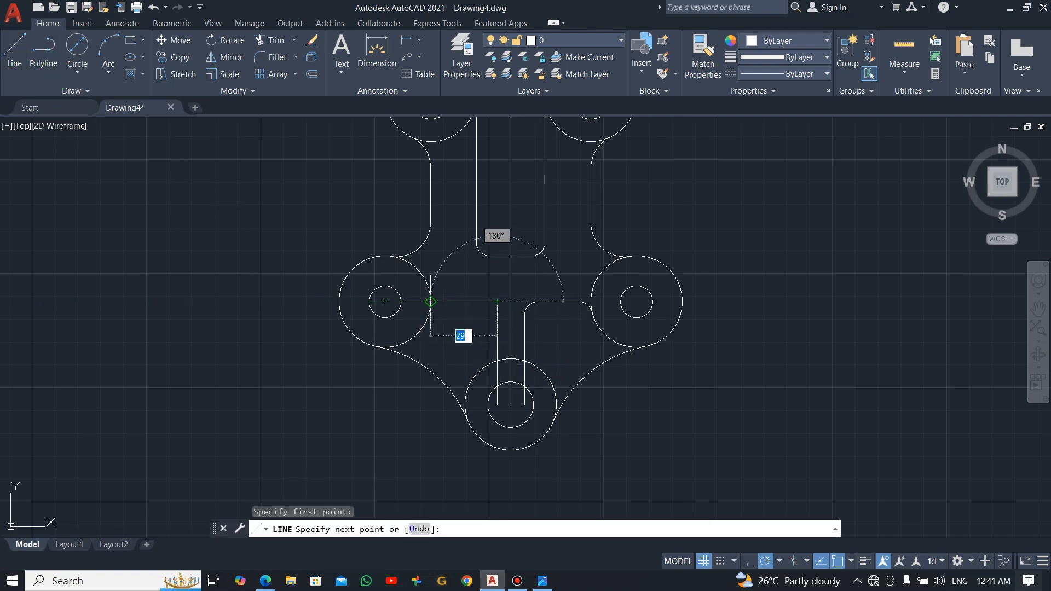
left_click(430, 301)
key("Escape")
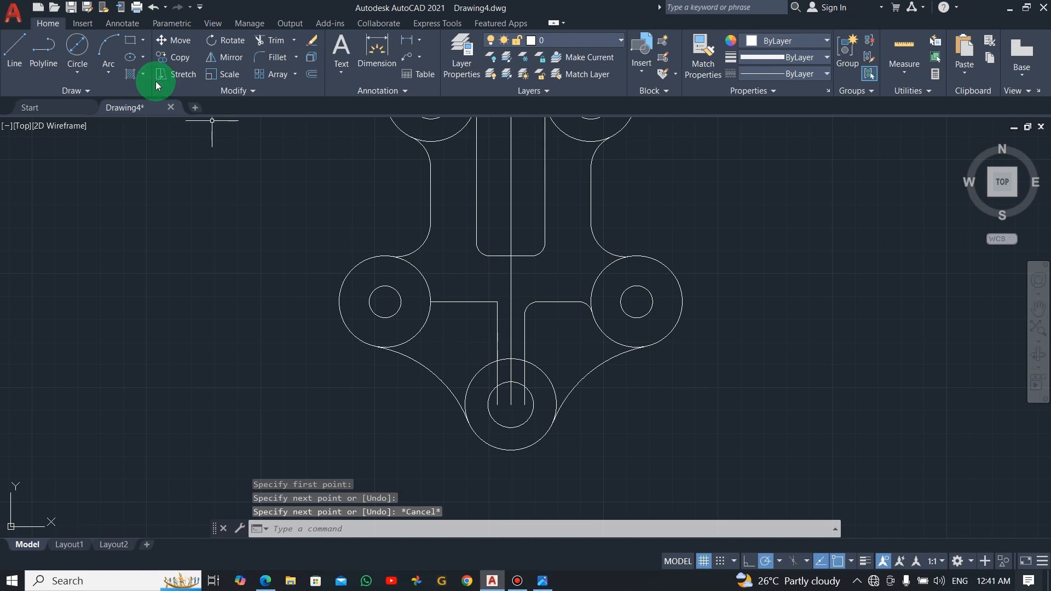
Fillet the new horizontal line to the lower-left outer circle from below with a 6 mm radius in Multiple mode
left_click(287, 57)
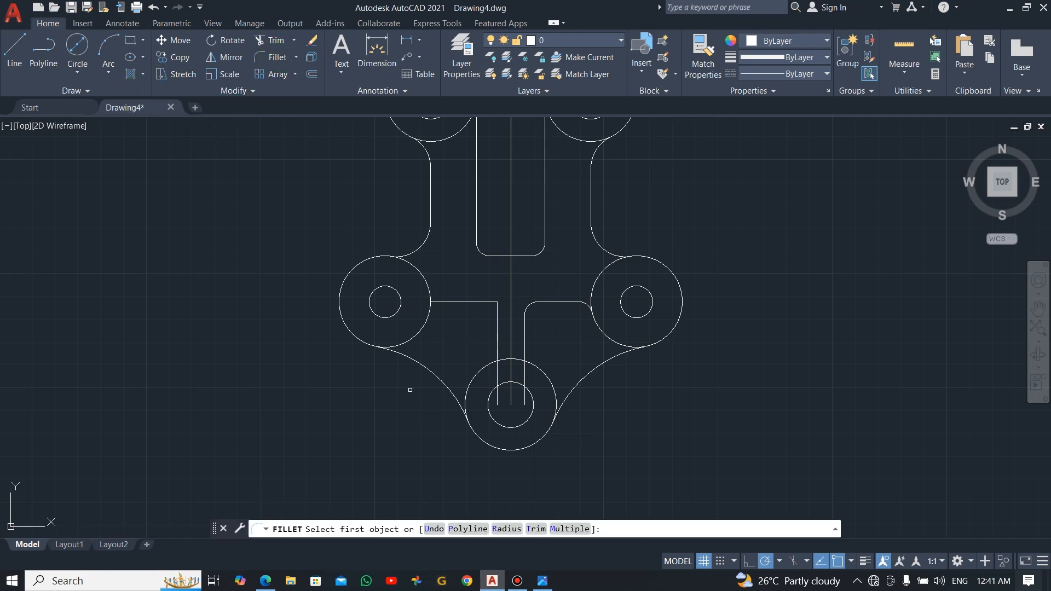
left_click(504, 533)
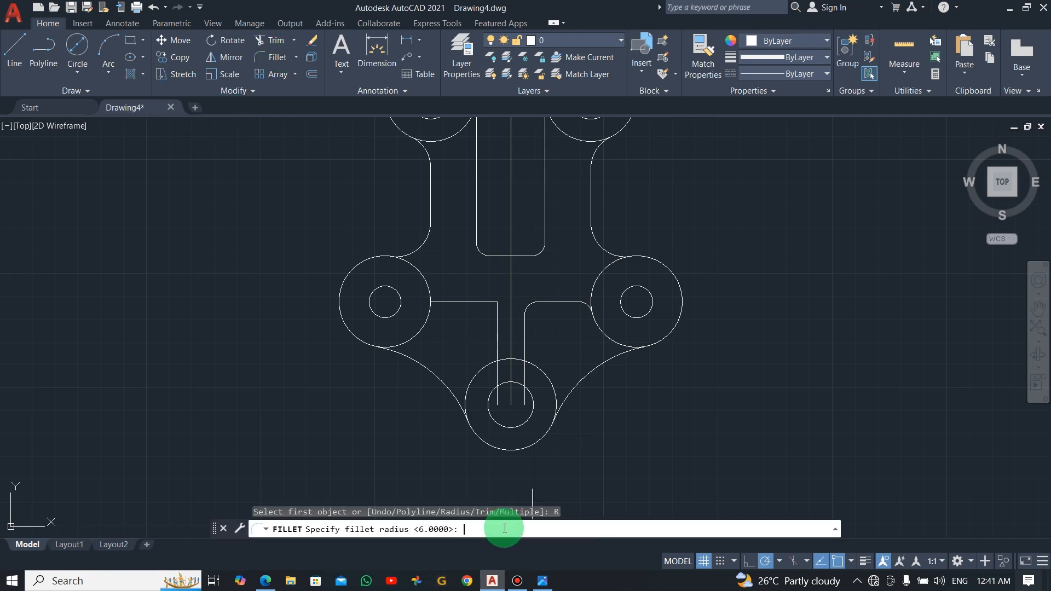
key("Return")
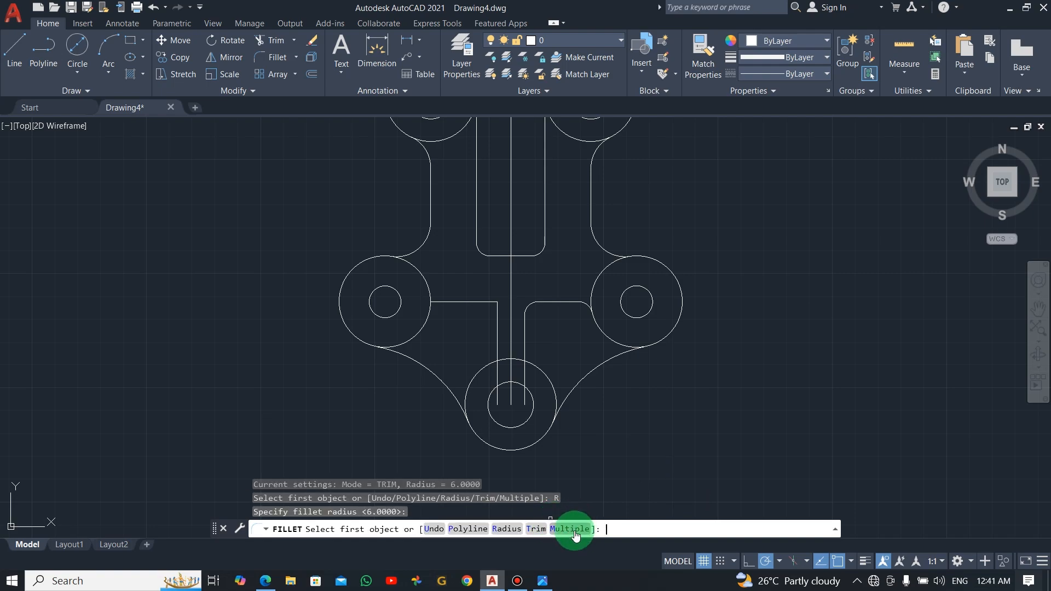
left_click(572, 529)
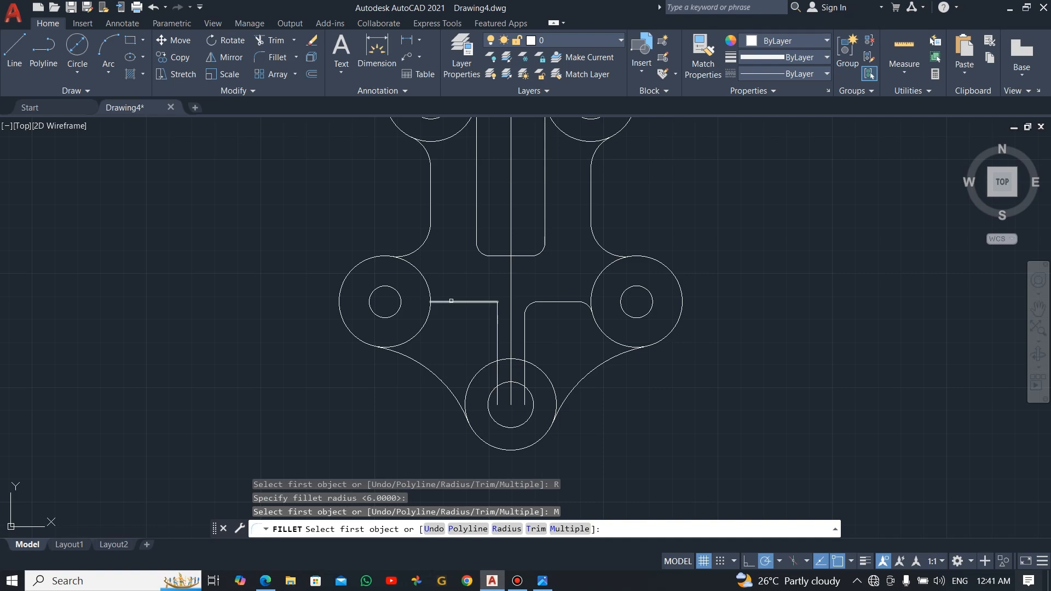
left_click(450, 302)
left_click(425, 322)
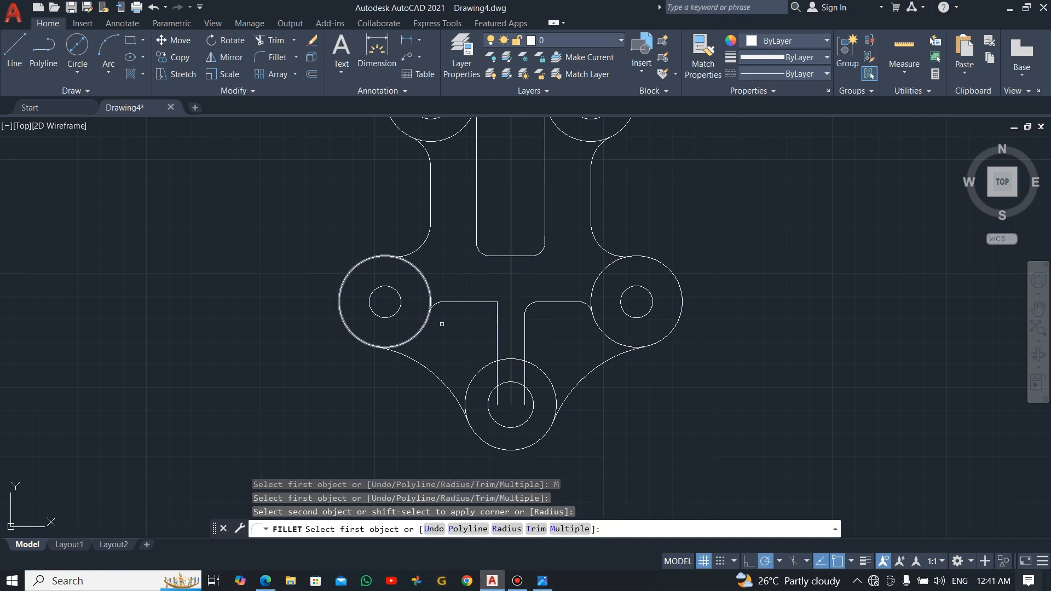
Fillet the corner between the left horizontal line and the left-hand offset line with the 6 mm radius, and end the command
left_click(482, 302)
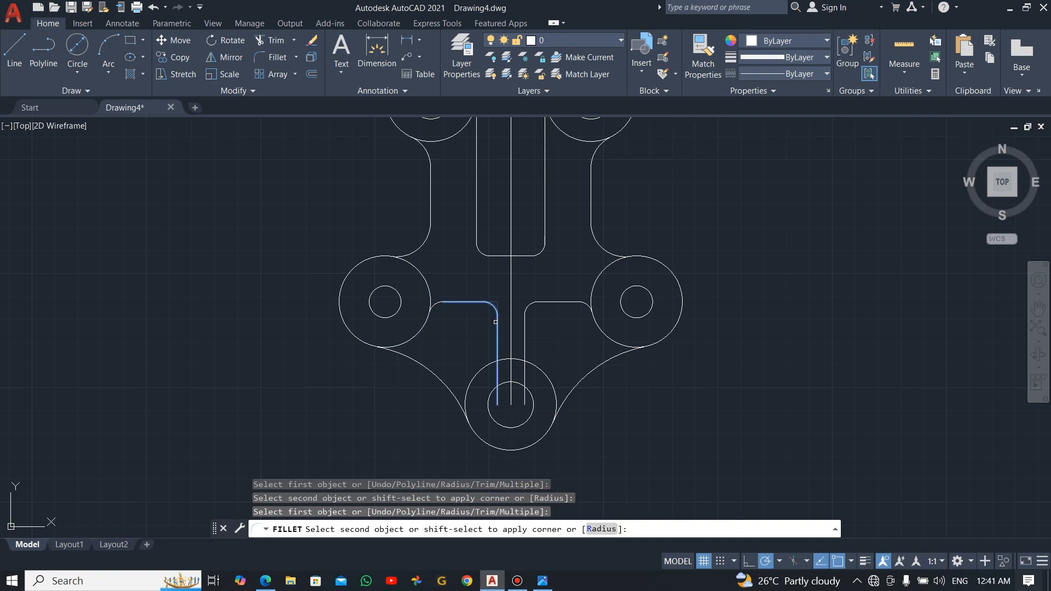
left_click(495, 322)
key("Escape")
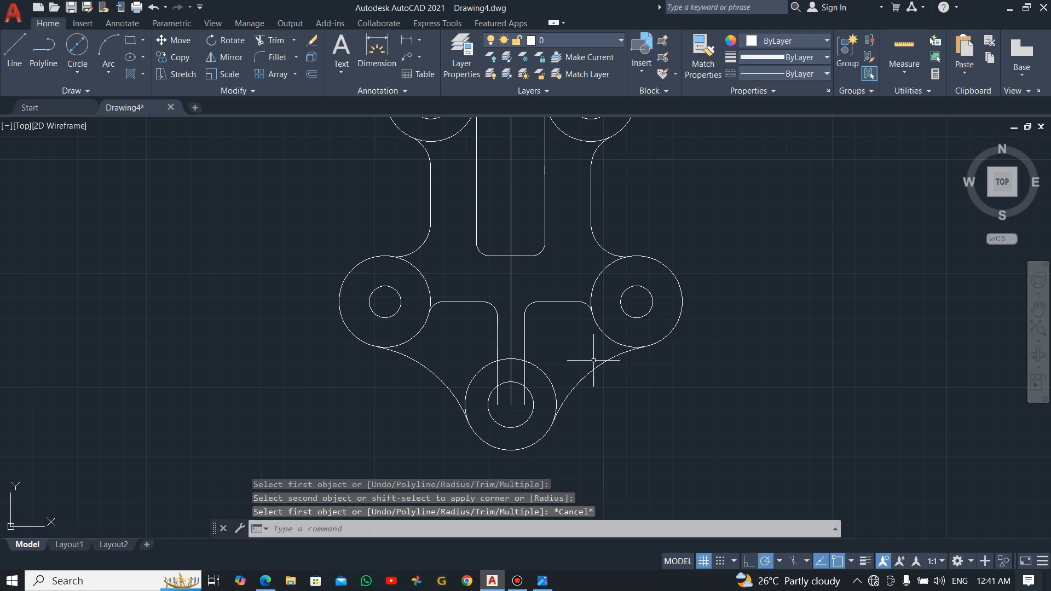
Check the reference drawing and trim both web lines where they run inside the bottom outer circle
key("alt+Tab")
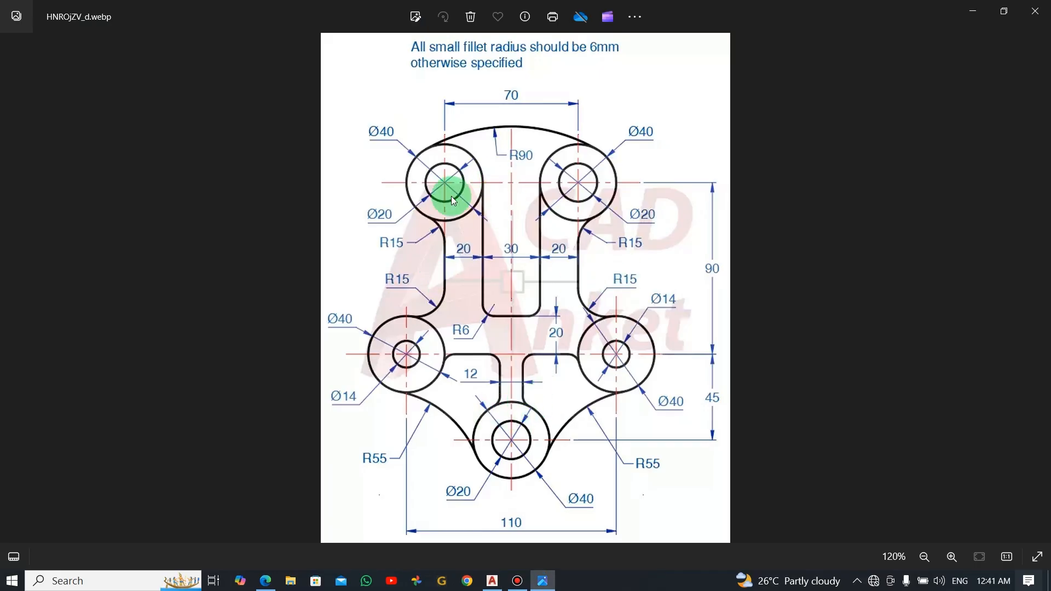
key("alt+Tab")
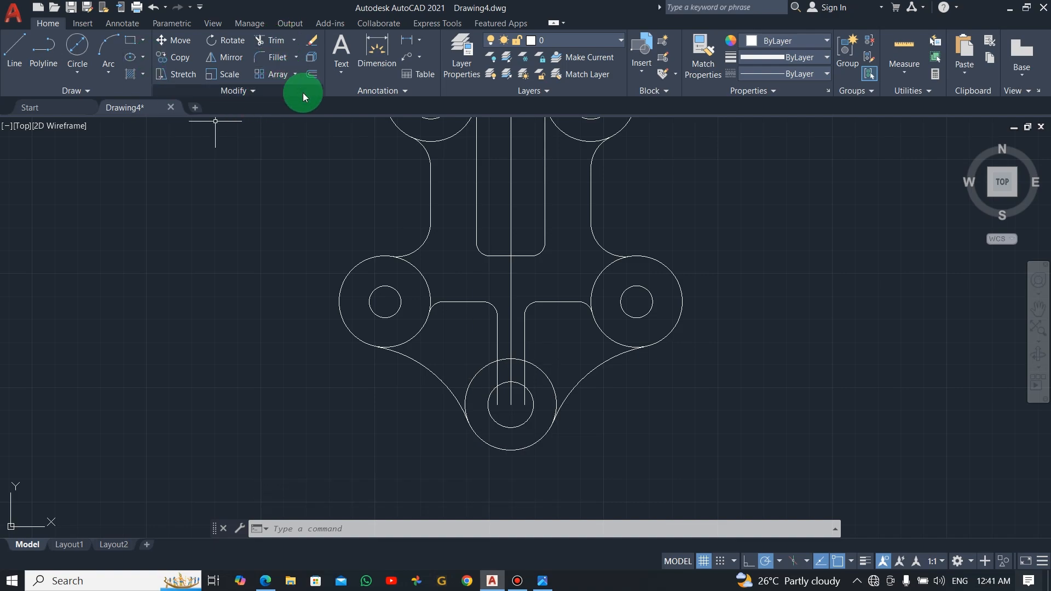
type("t")
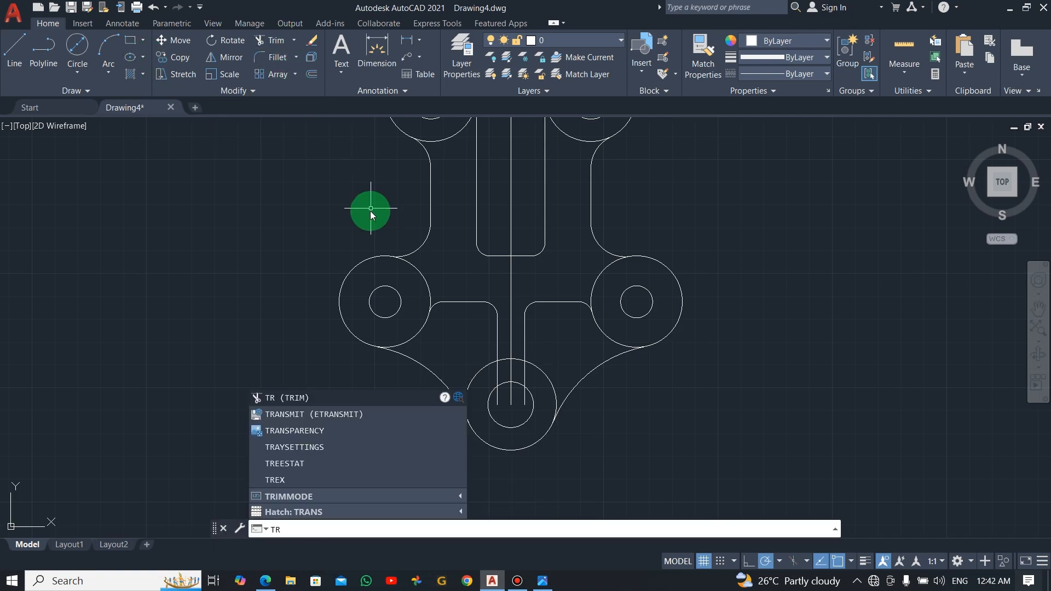
key("Return")
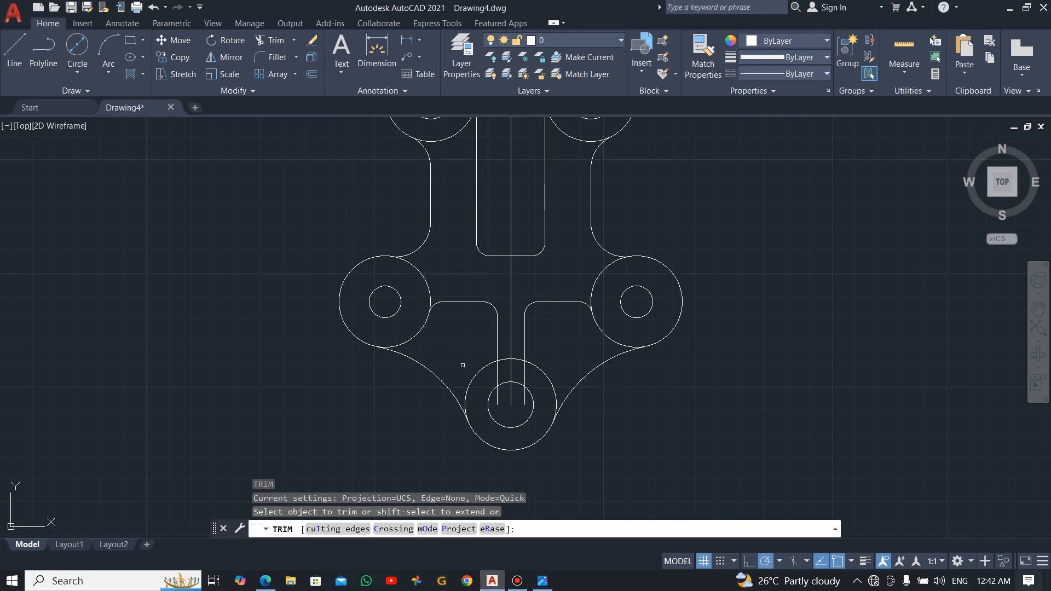
left_click(496, 371)
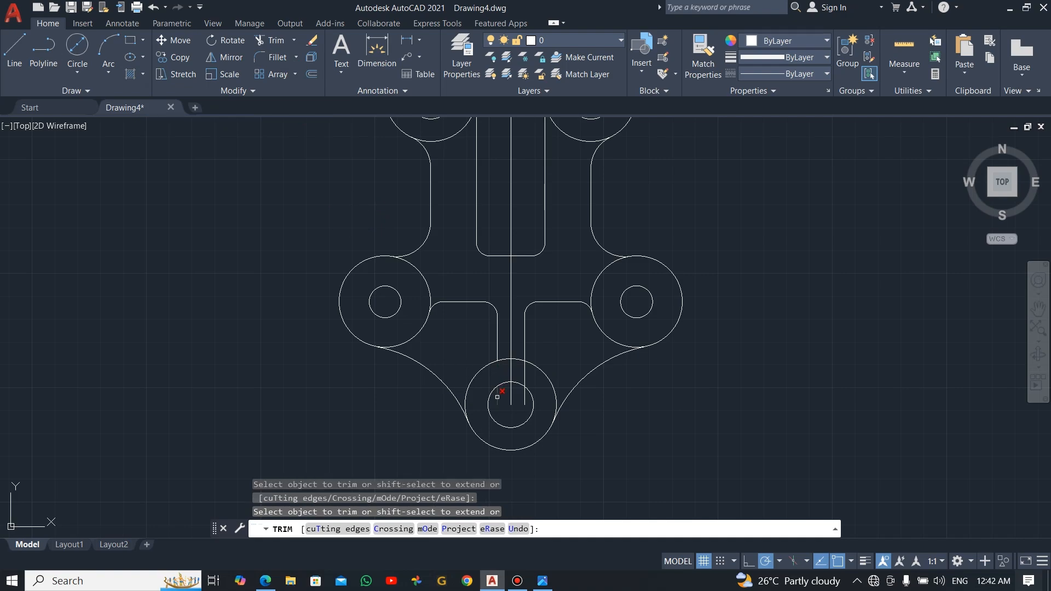
left_click(511, 388)
key("Escape")
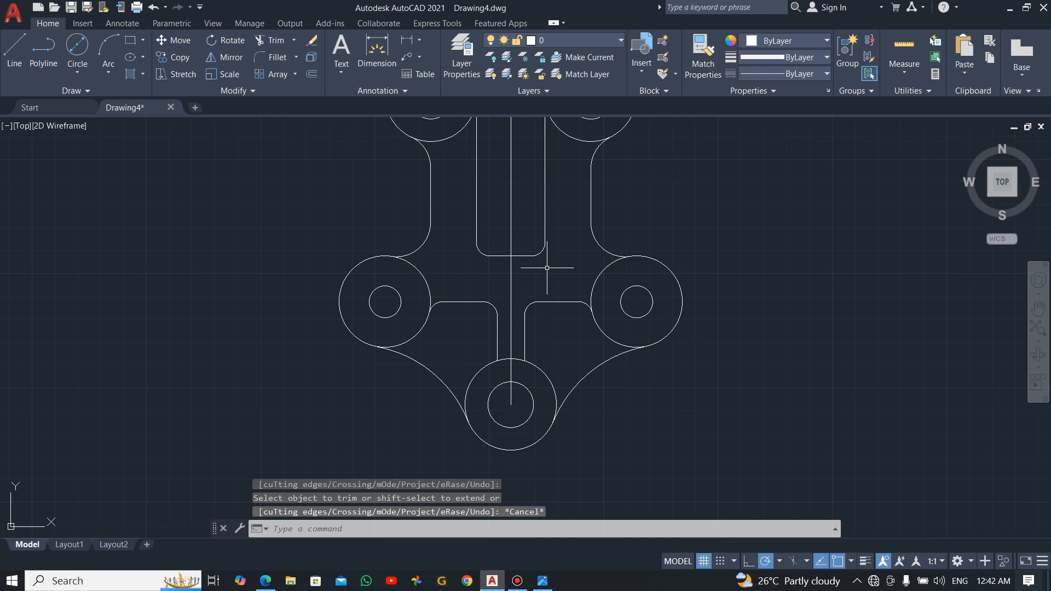
Erase the horizontal line joining the upper circle centres and both vertical centre line segments
middle_click_drag(546, 274, 547, 335)
scroll(563, 305, "up", 3)
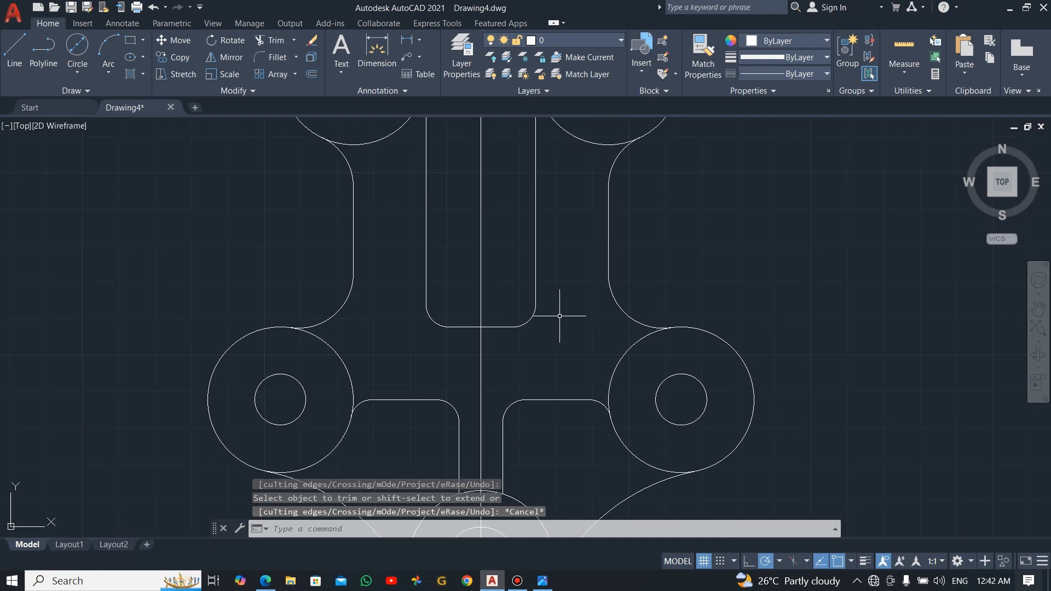
scroll(563, 304, "down", 5)
middle_click_drag(545, 295, 567, 277)
left_click(557, 177)
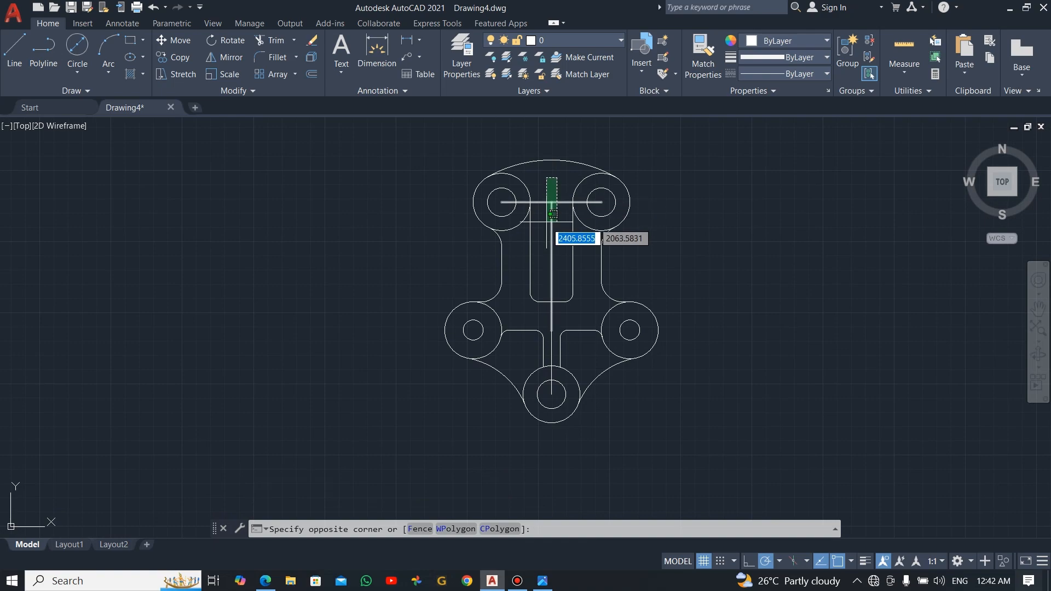
left_click(549, 239)
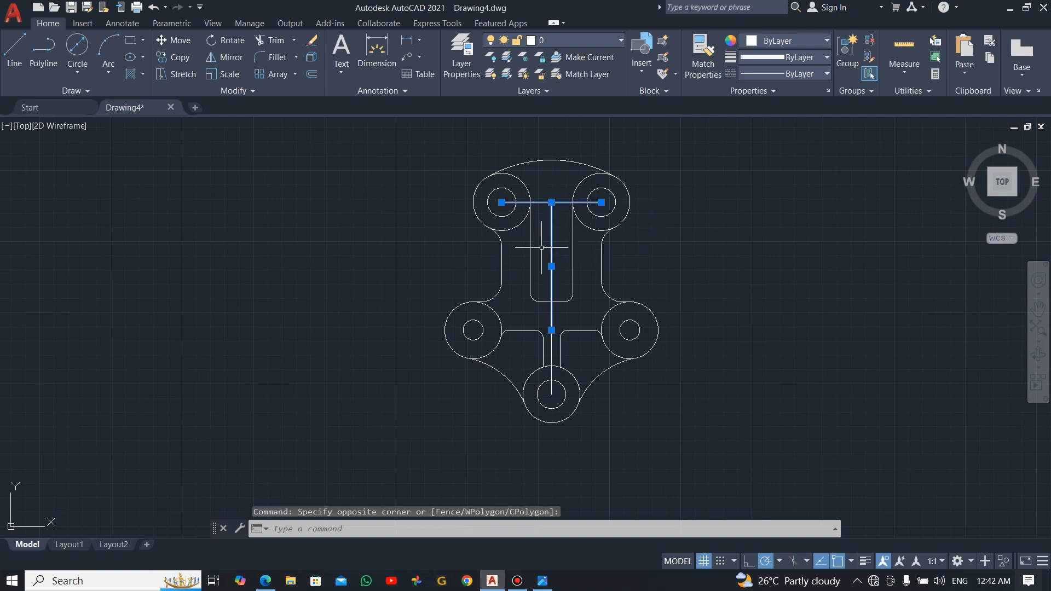
key("Delete")
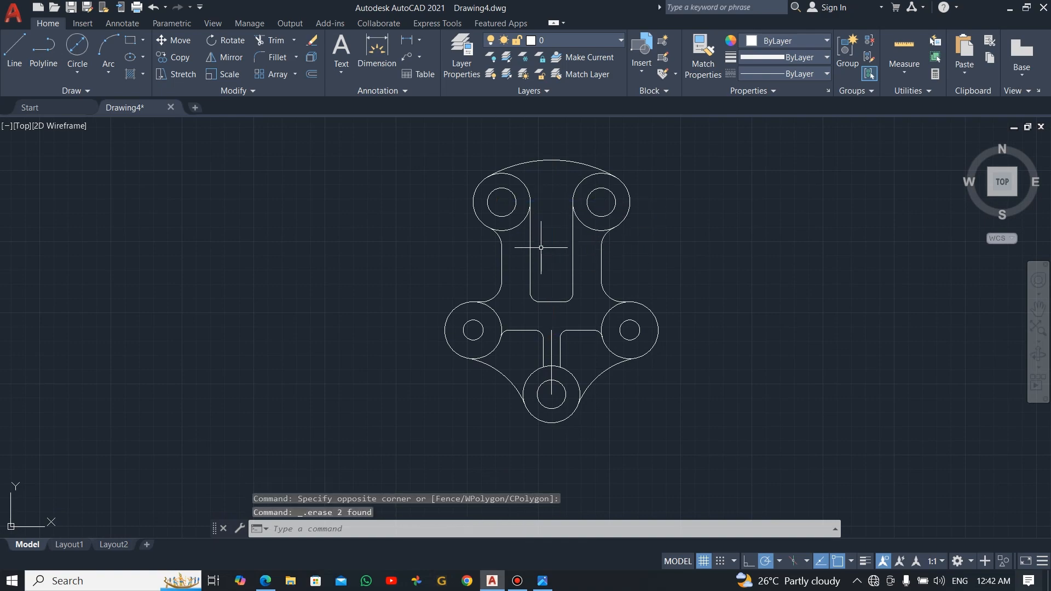
left_click(551, 350)
key("Delete")
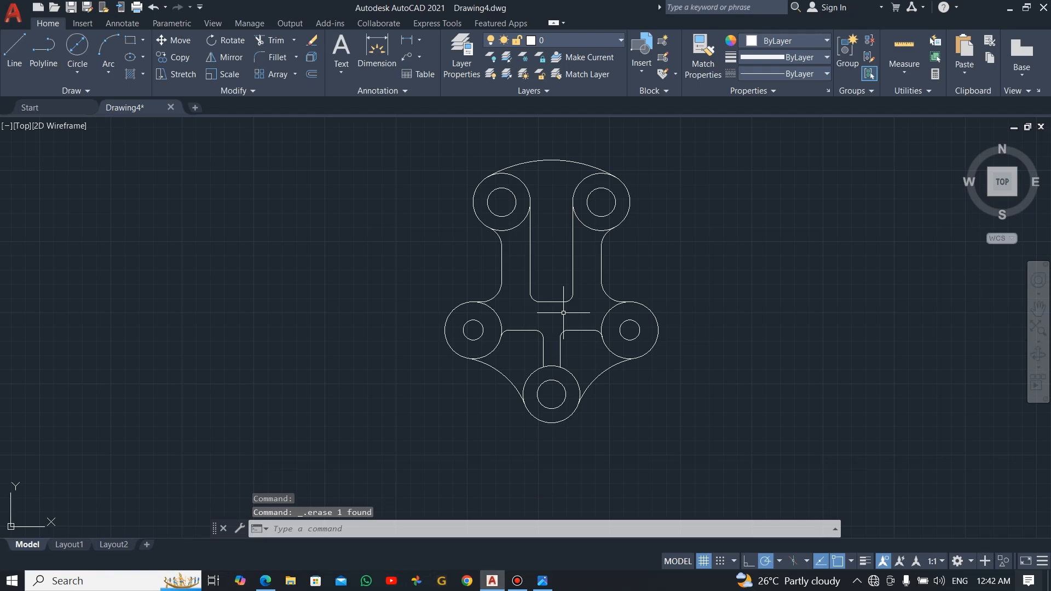
Compare the cleaned-up bracket profile with the reference drawing
key("alt+Tab")
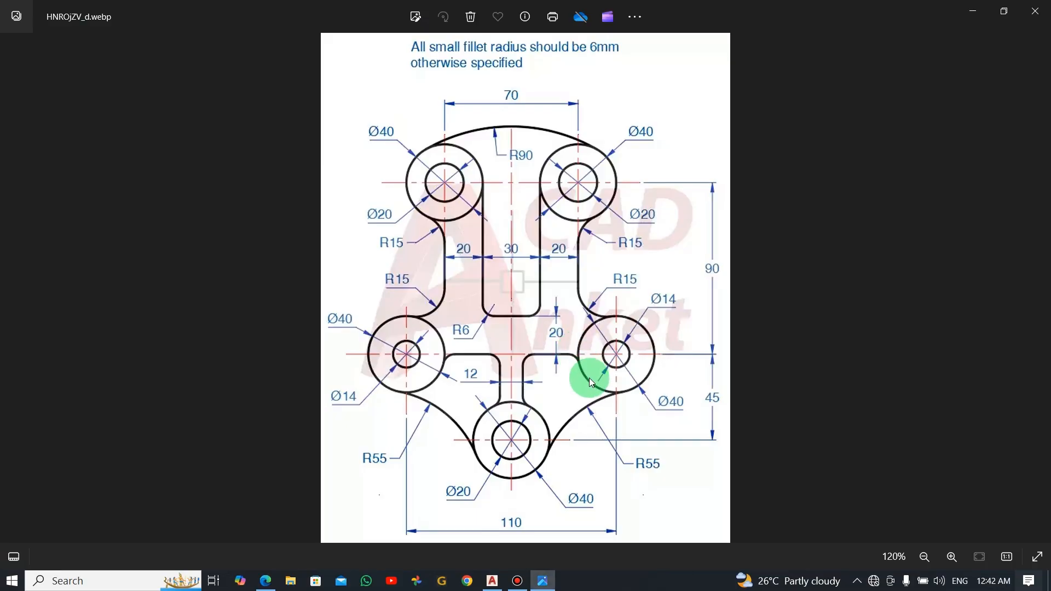
key("alt+Tab")
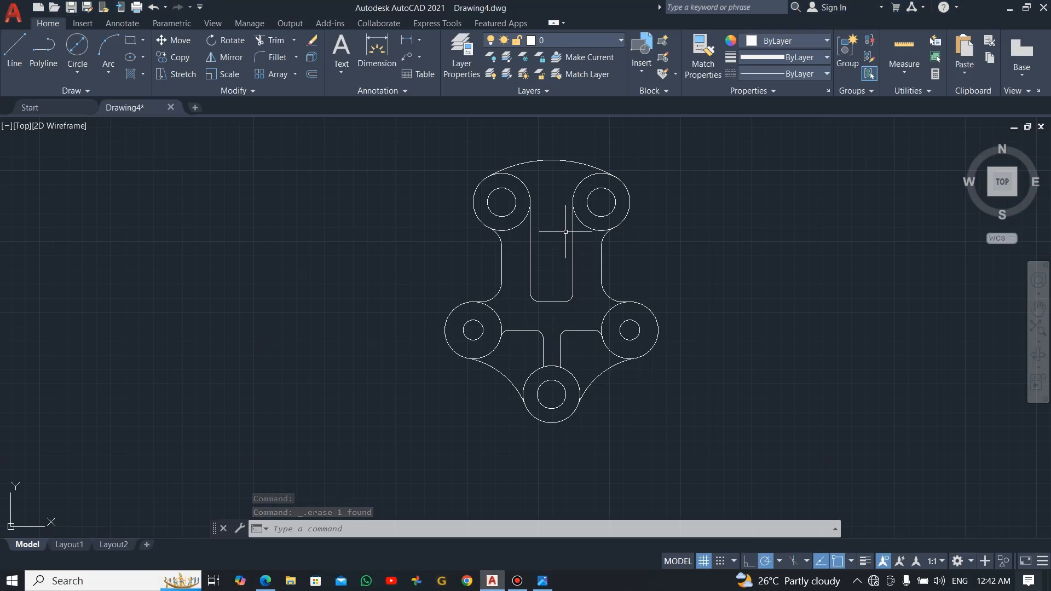
middle_click_drag(550, 247, 544, 251)
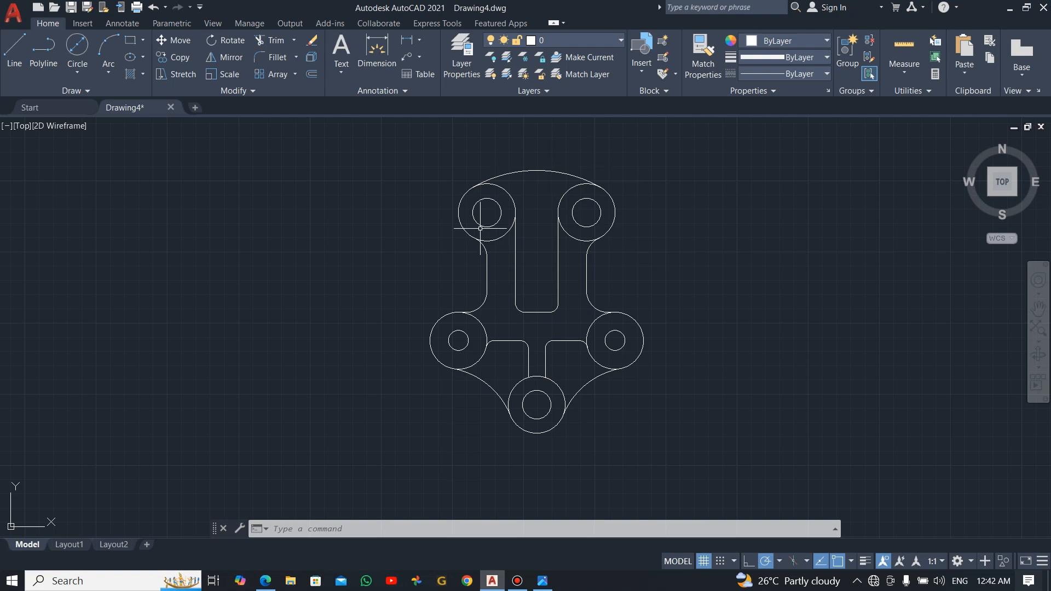
scroll(547, 249, "up", 2)
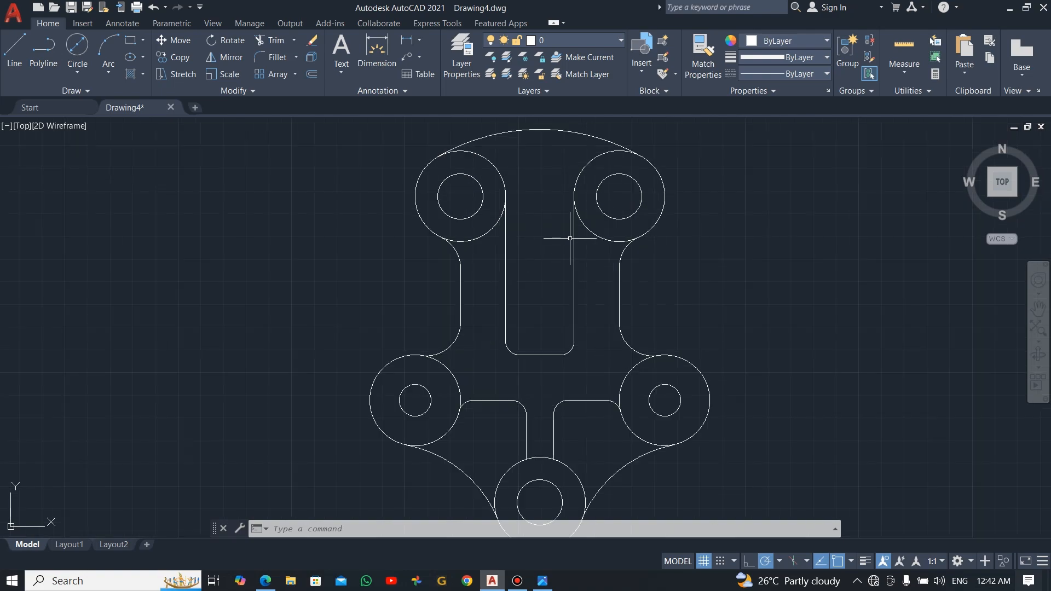
scroll(592, 249, "down", 2)
middle_click_drag(638, 268, 625, 272)
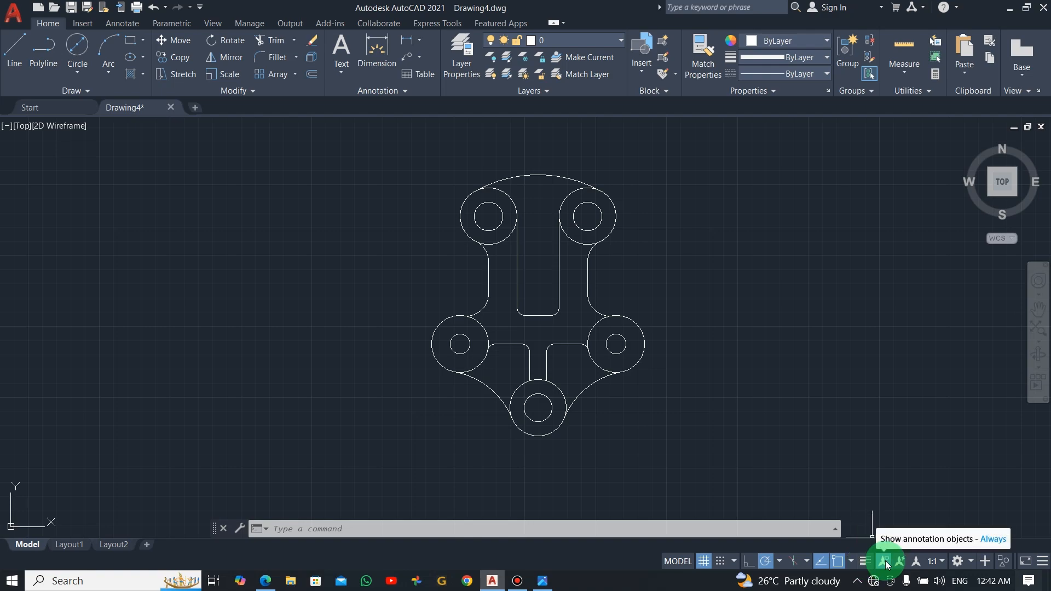
Remove the LineWeight toggle from the status bar and add it back
left_click(1043, 562)
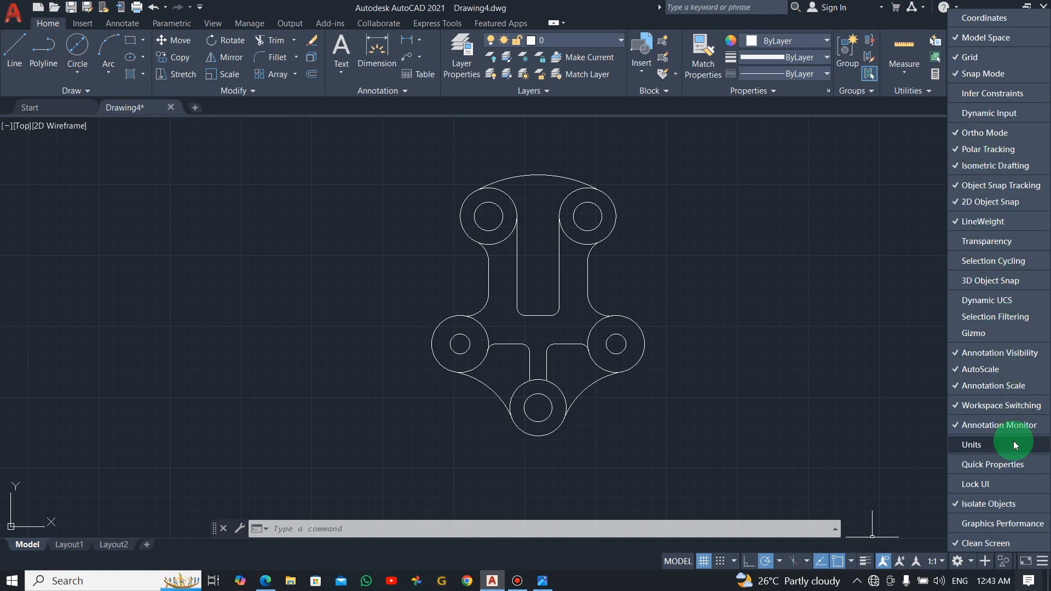
left_click(957, 223)
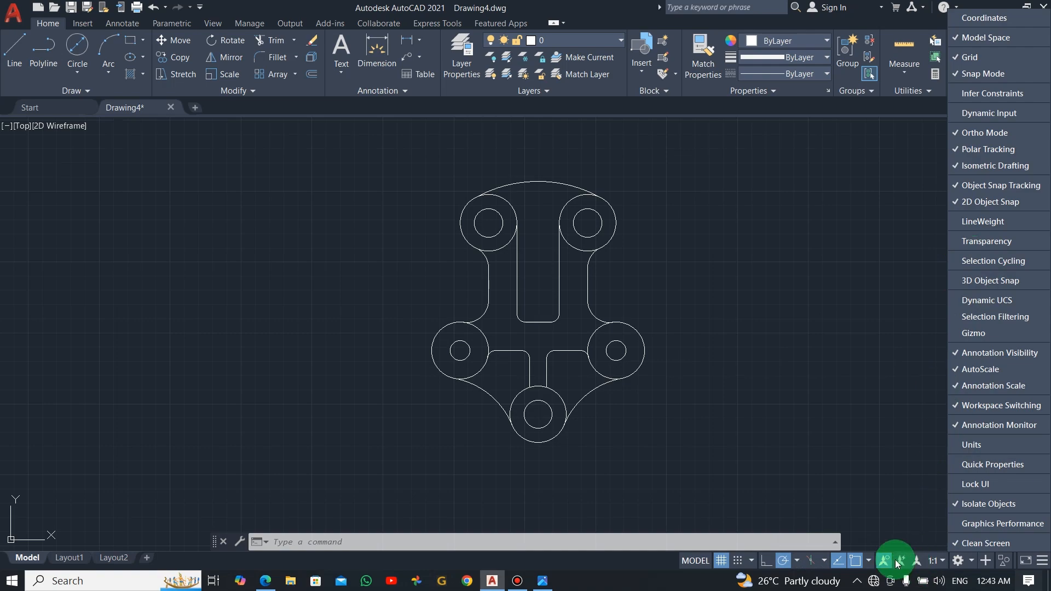
left_click(979, 222)
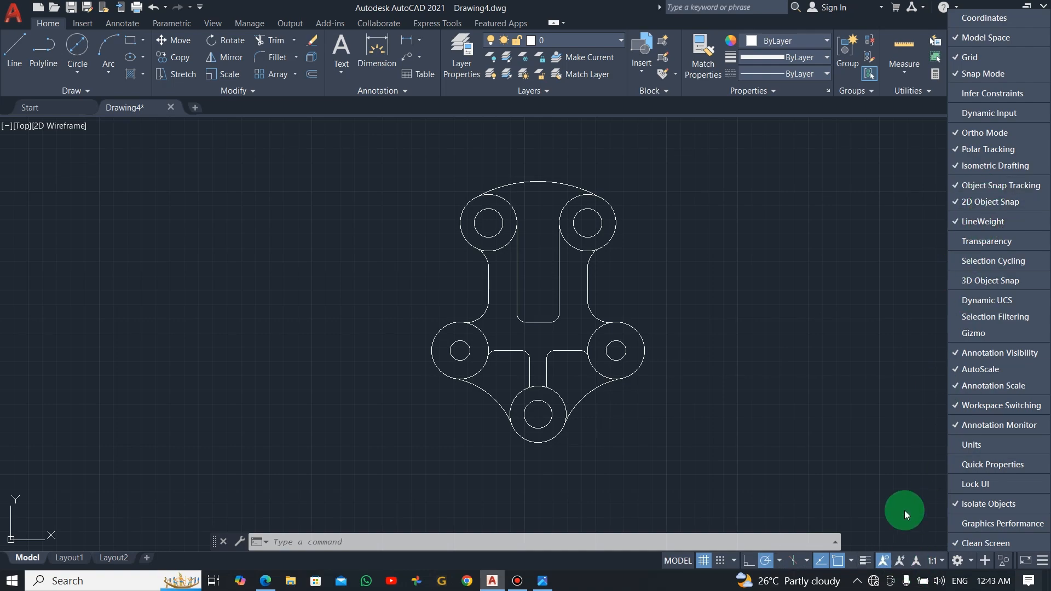
Switch the lineweight display on and off twice to compare the profile's line thickness
left_click(866, 564)
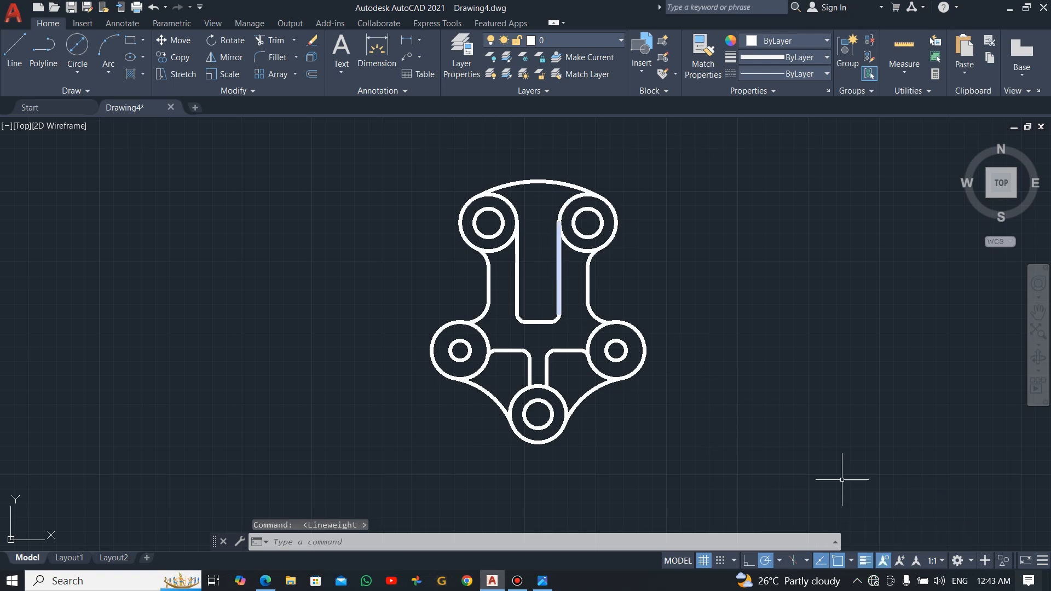
left_click(865, 561)
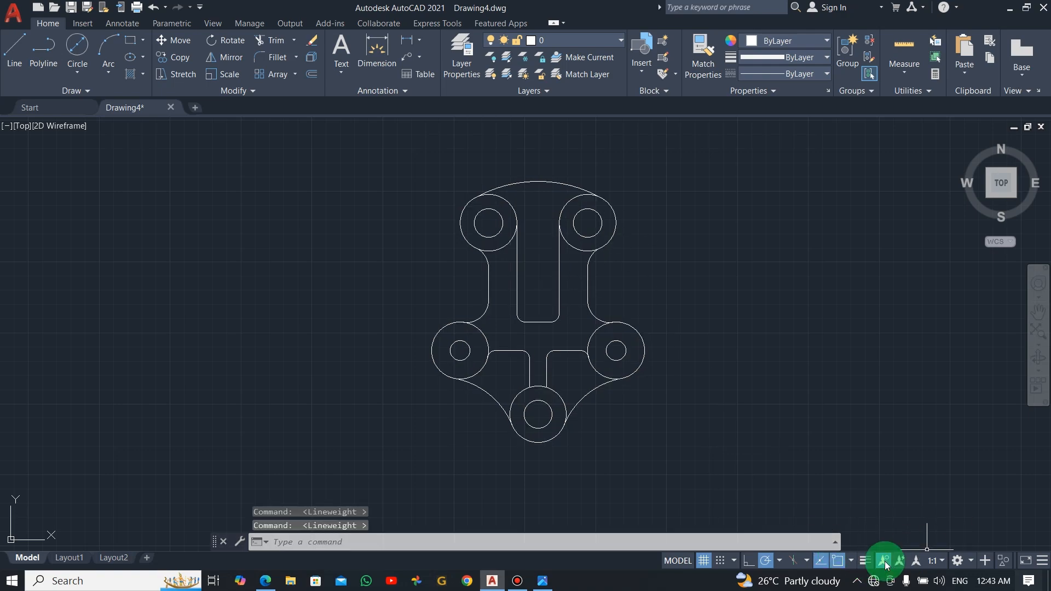
left_click(865, 561)
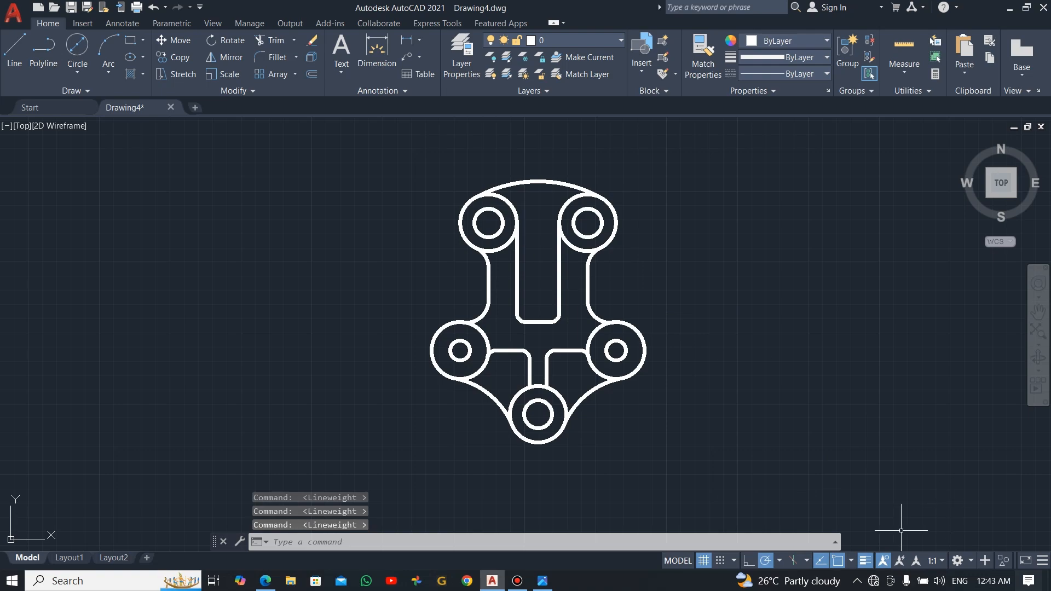
left_click(865, 560)
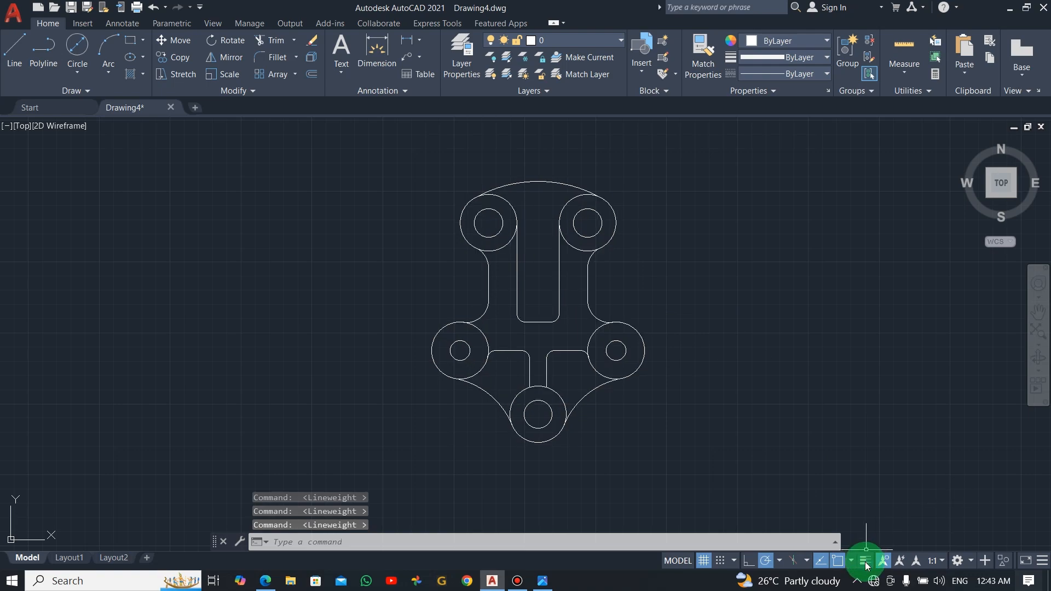
Set the current lineweight for new objects to 0.40 mm in the lineweight settings
left_click(889, 543)
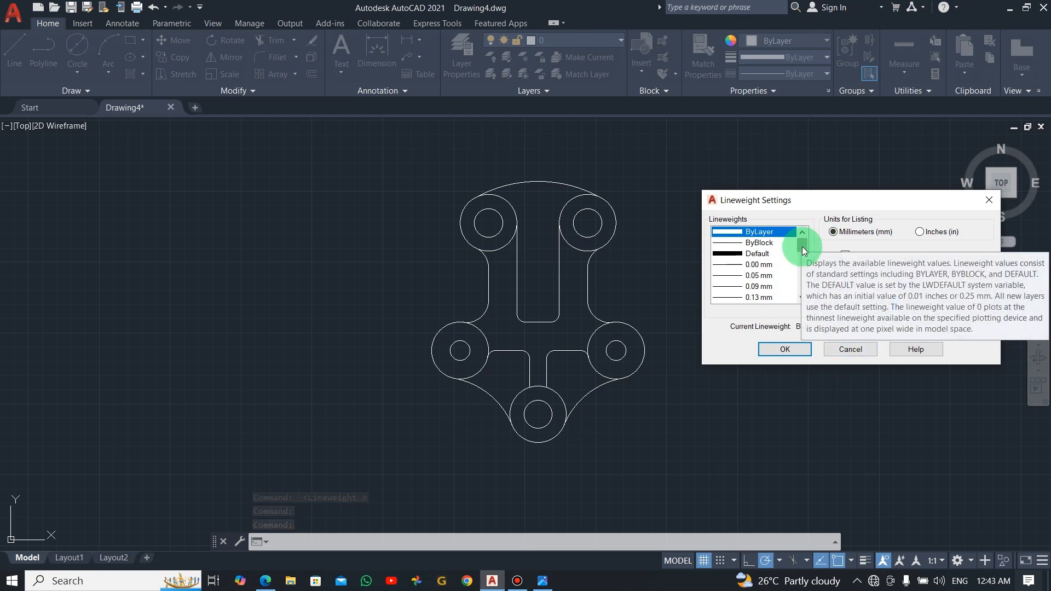
left_click(803, 298)
left_click(802, 297)
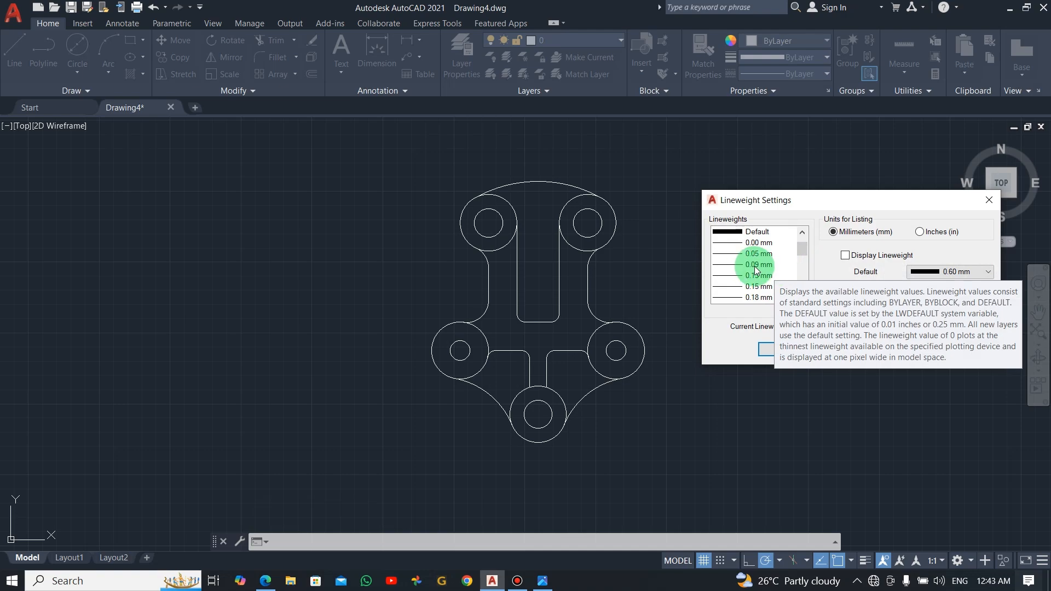
left_click(802, 298)
left_click(802, 298)
left_click(802, 297)
left_click(802, 297)
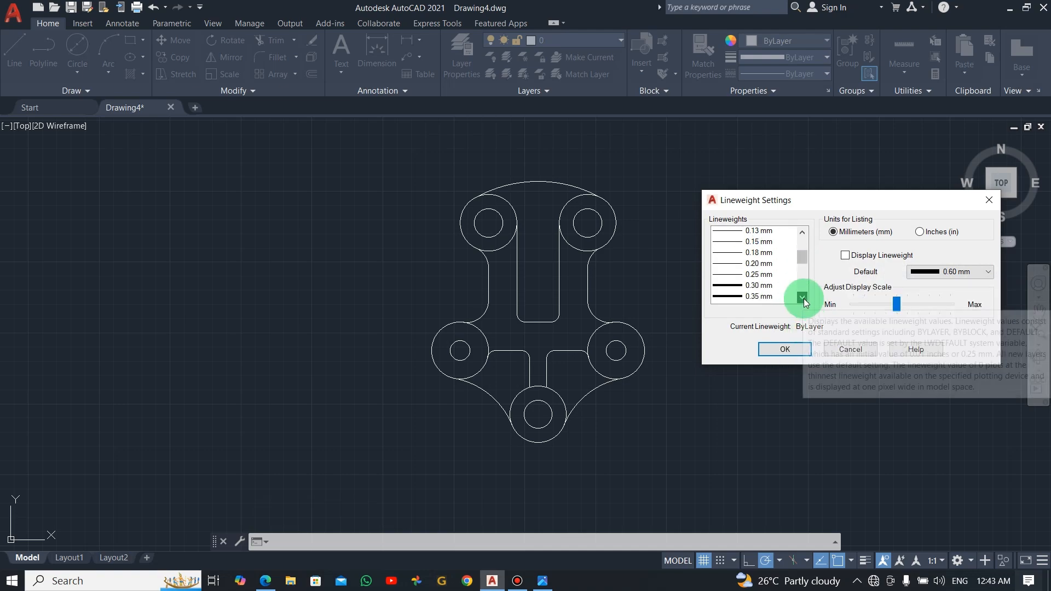
left_click(803, 298)
left_click(802, 298)
left_click(802, 298)
left_click(803, 298)
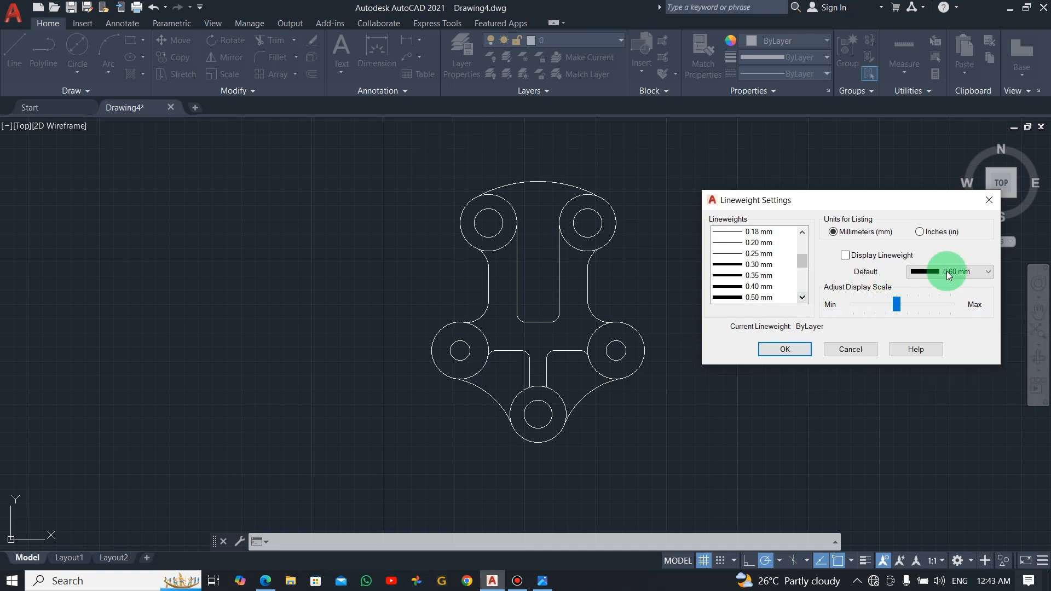
left_click(748, 287)
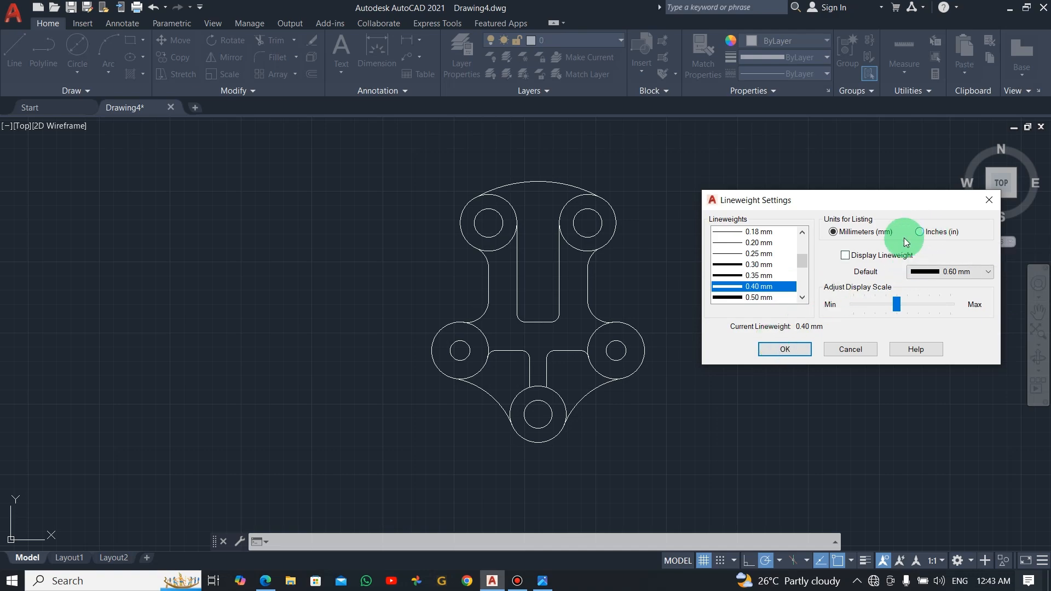
left_click(786, 350)
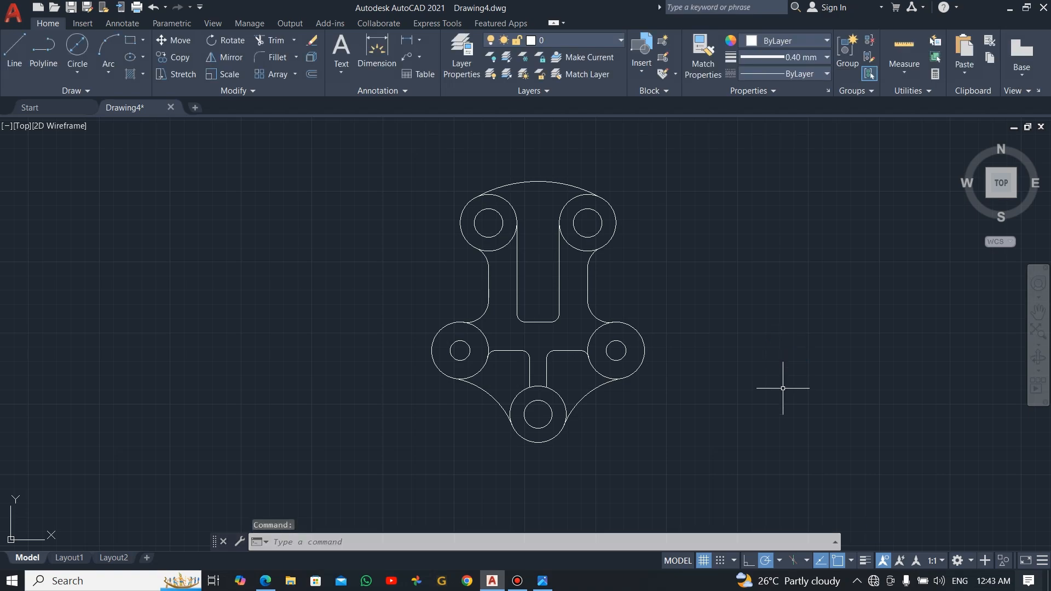
Turn on the lineweight display and set the current lineweight for new objects to 0.30 mm
left_click(865, 561)
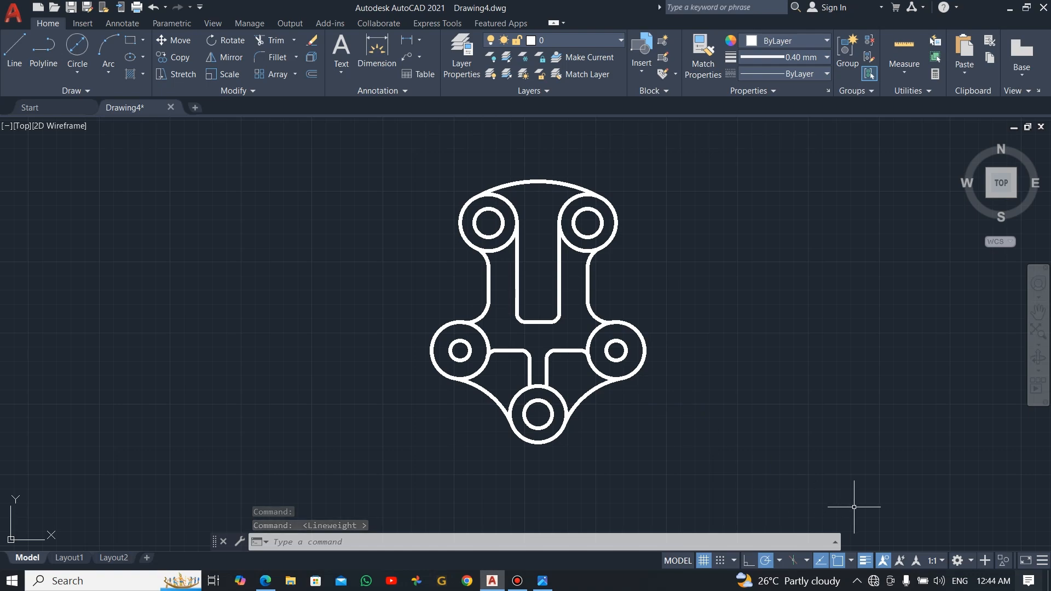
right_click(870, 559)
left_click(873, 543)
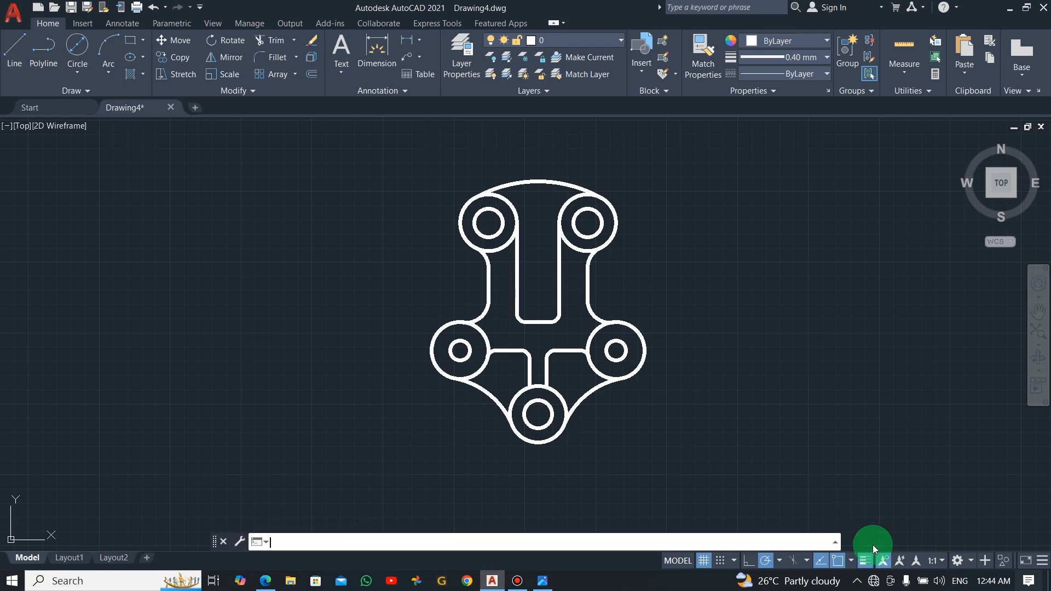
left_click(750, 287)
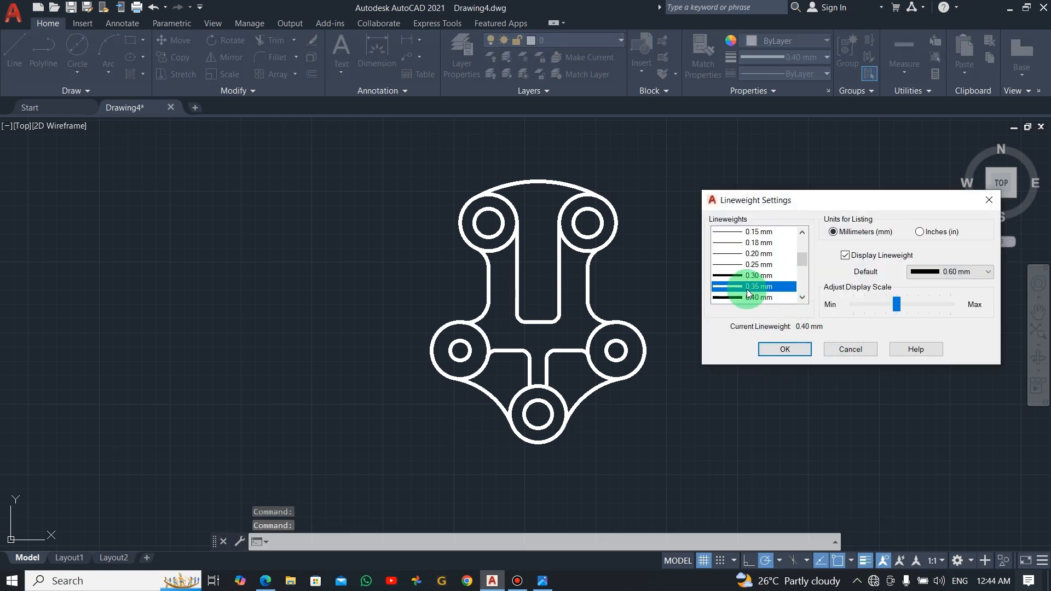
left_click(747, 276)
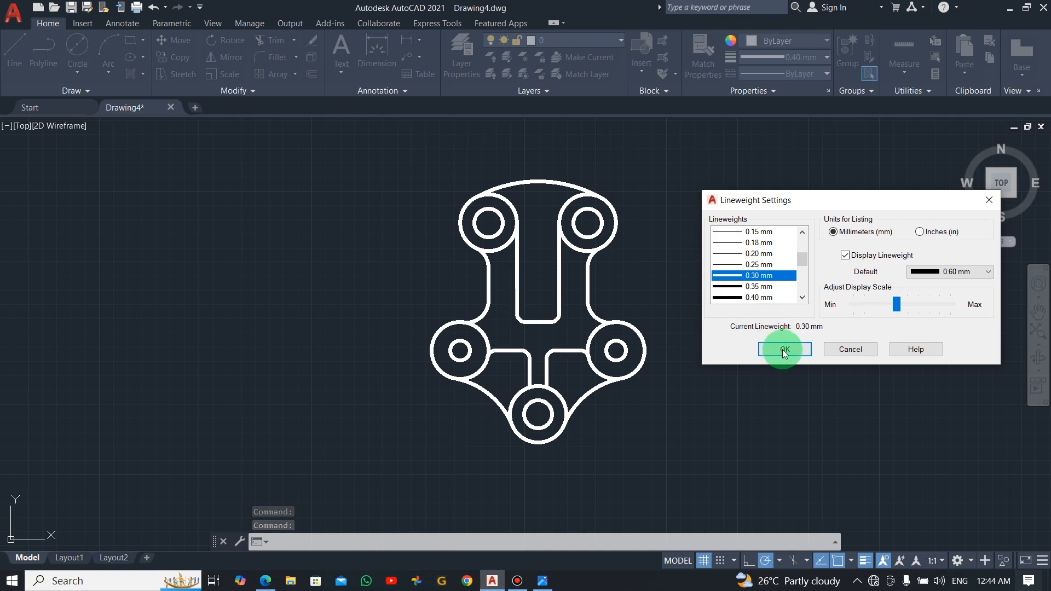
left_click(783, 350)
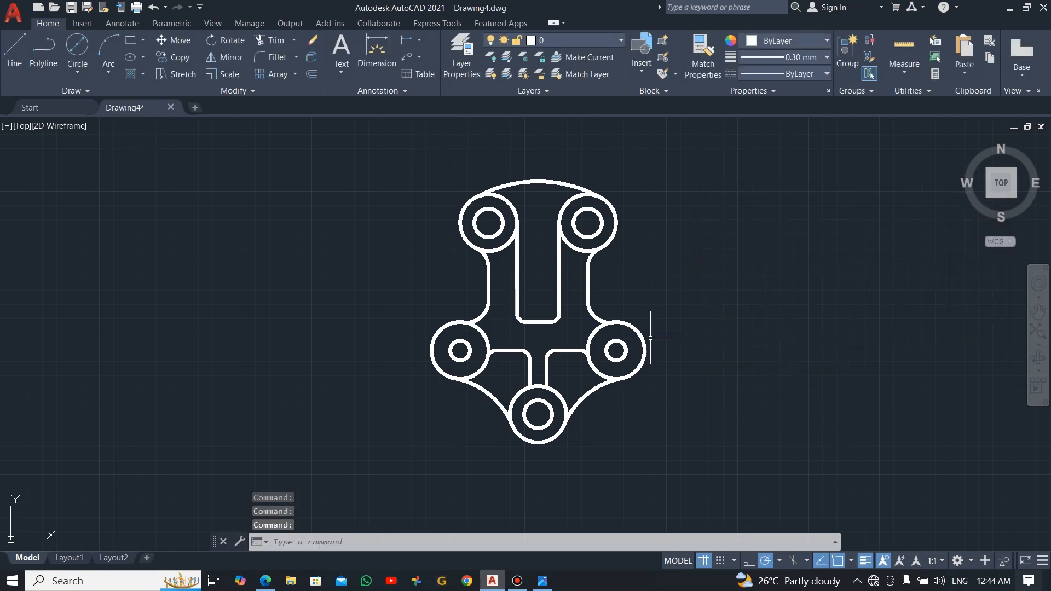
Switch the lineweight display off and on again to compare the bracket profile's line thickness
left_click(864, 560)
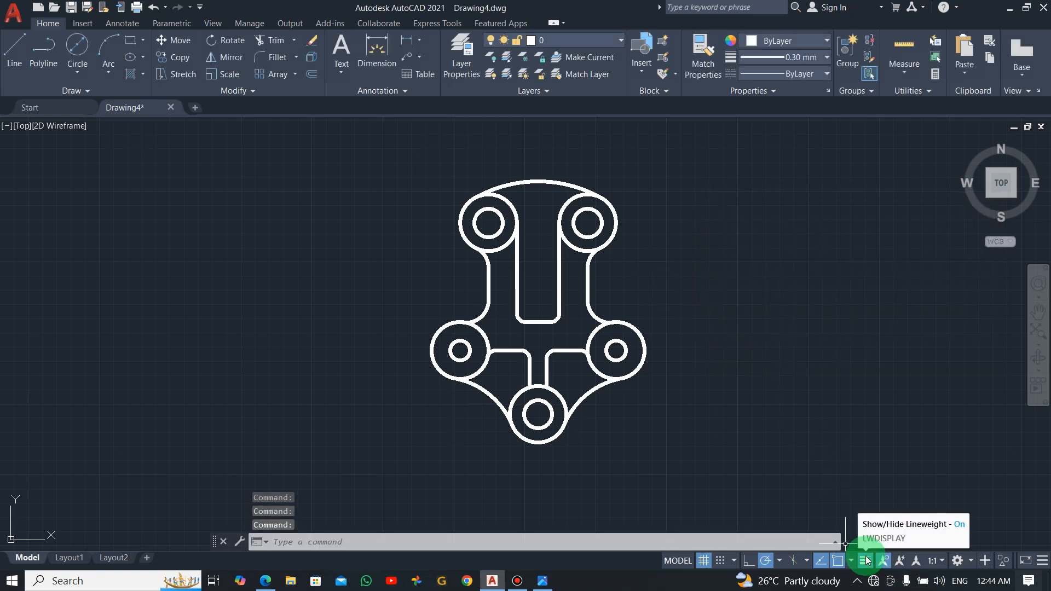
left_click(870, 563)
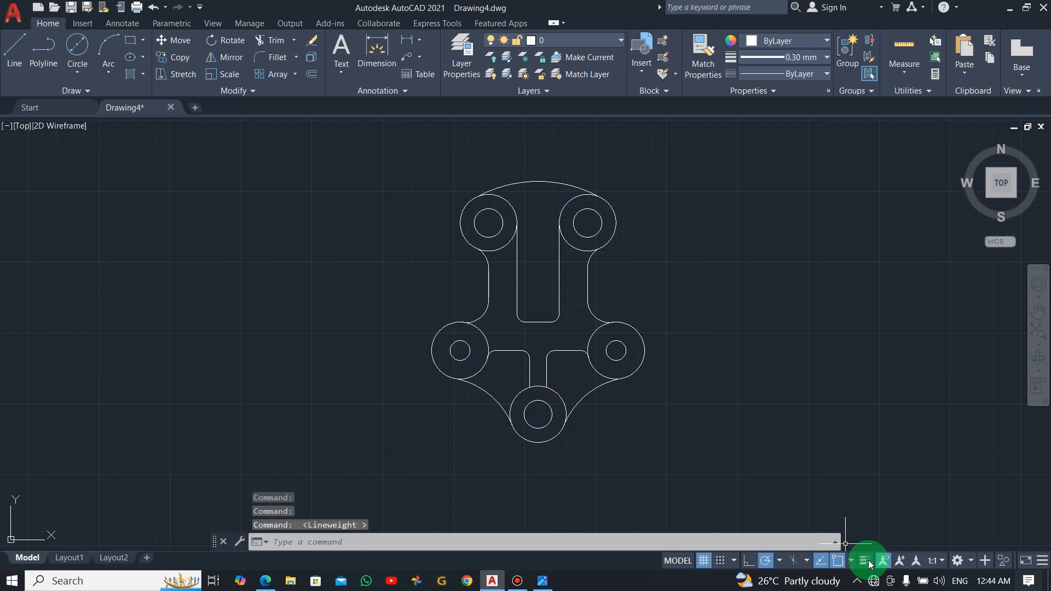
left_click(870, 564)
Set the default lineweight to 0.35 mm in the lineweight settings
right_click(870, 563)
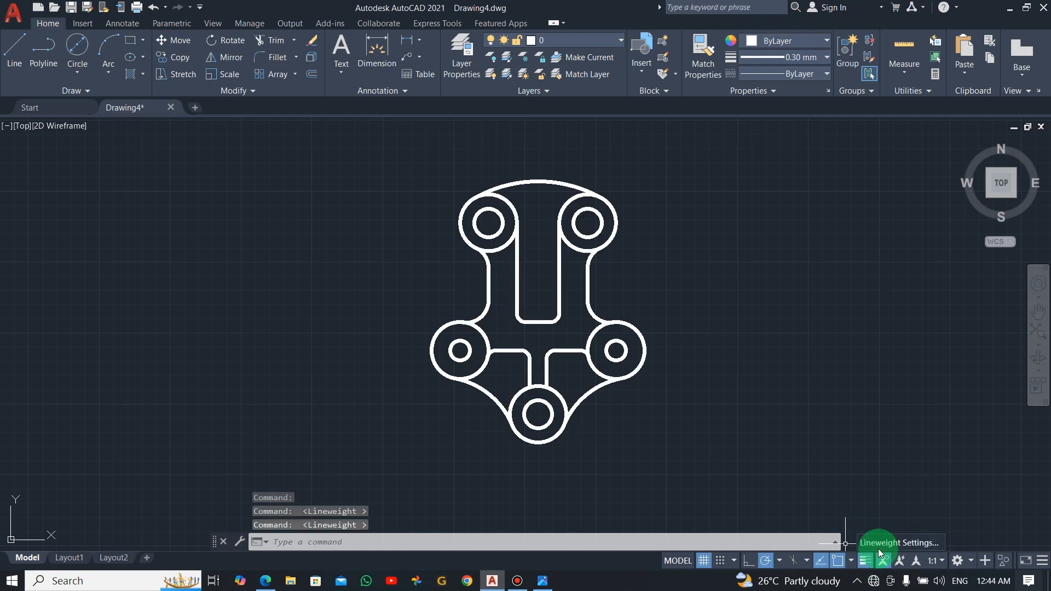
left_click(884, 544)
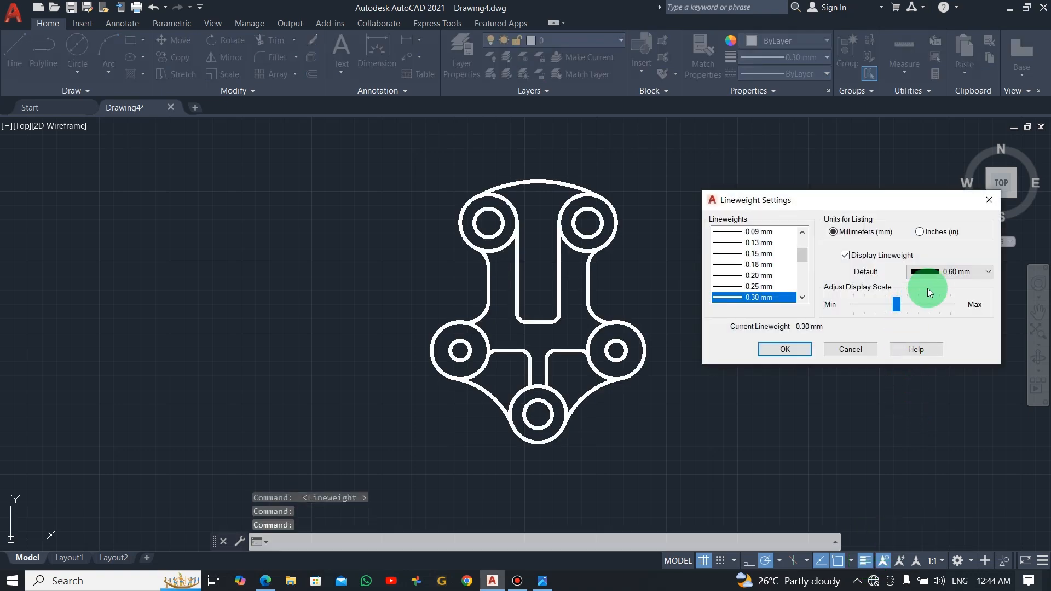
left_click(973, 268)
scroll(964, 299, "up", 2)
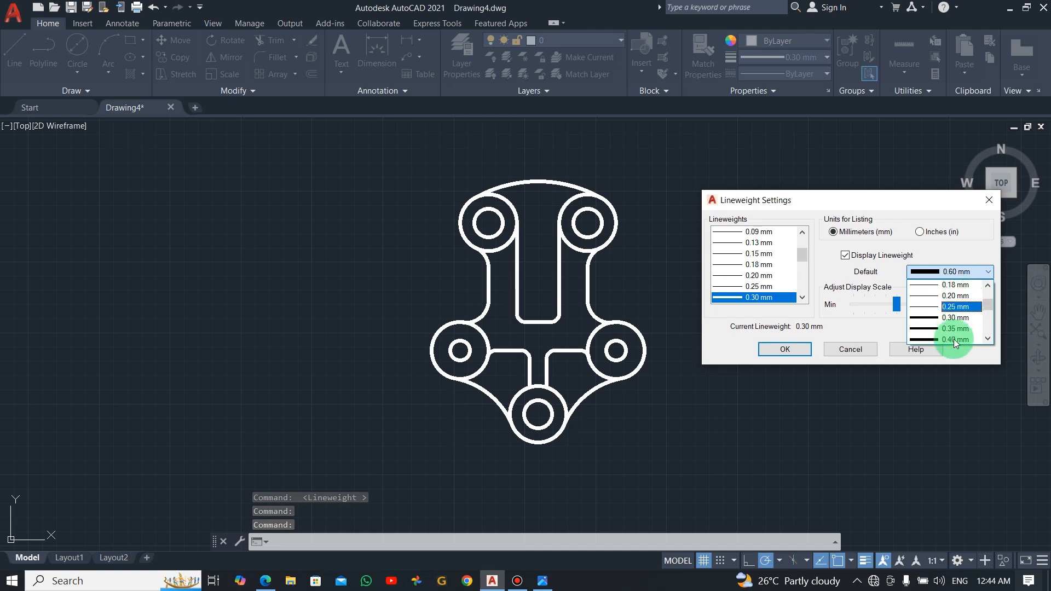
scroll(965, 306, "down", 4)
scroll(966, 317, "up", 4)
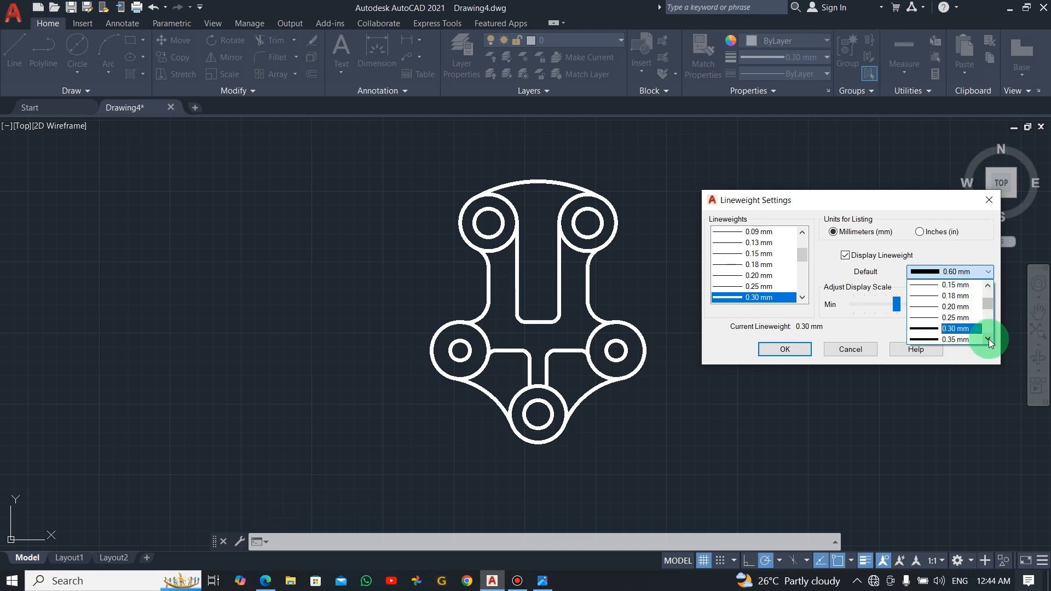
scroll(979, 331, "down", 2)
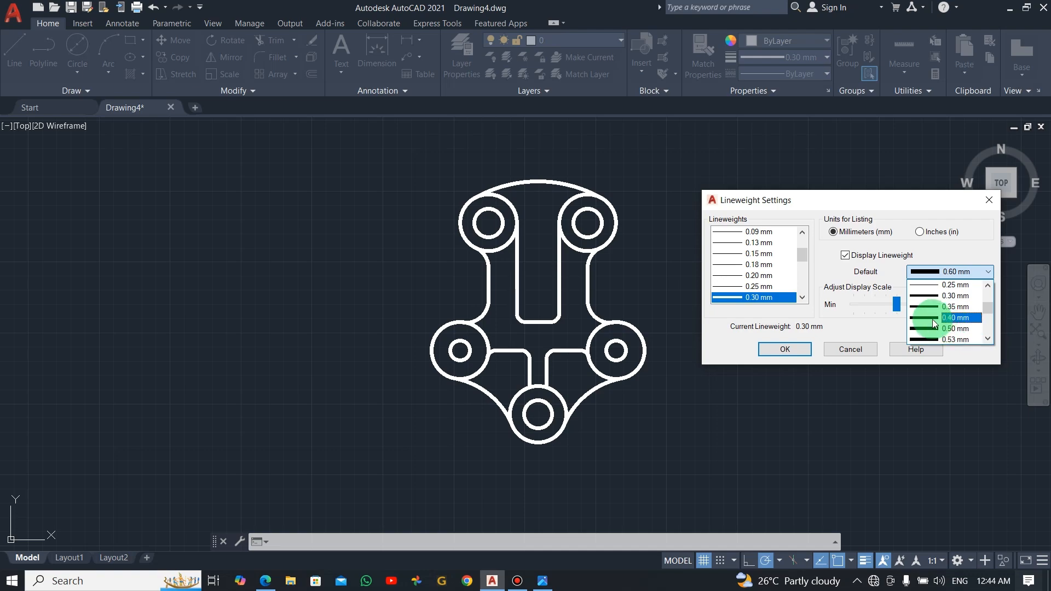
left_click(948, 307)
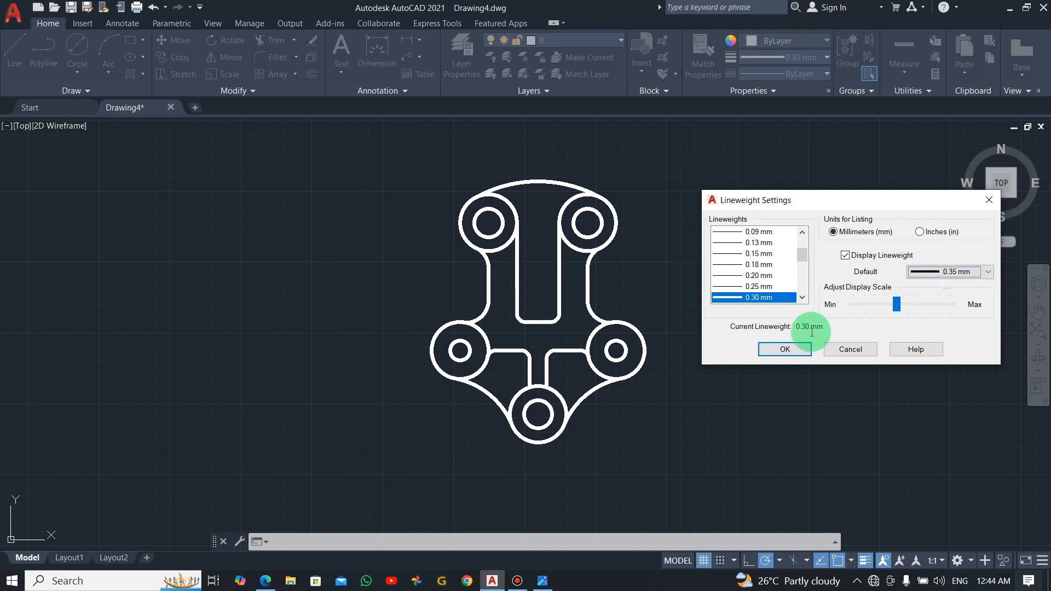
left_click(788, 350)
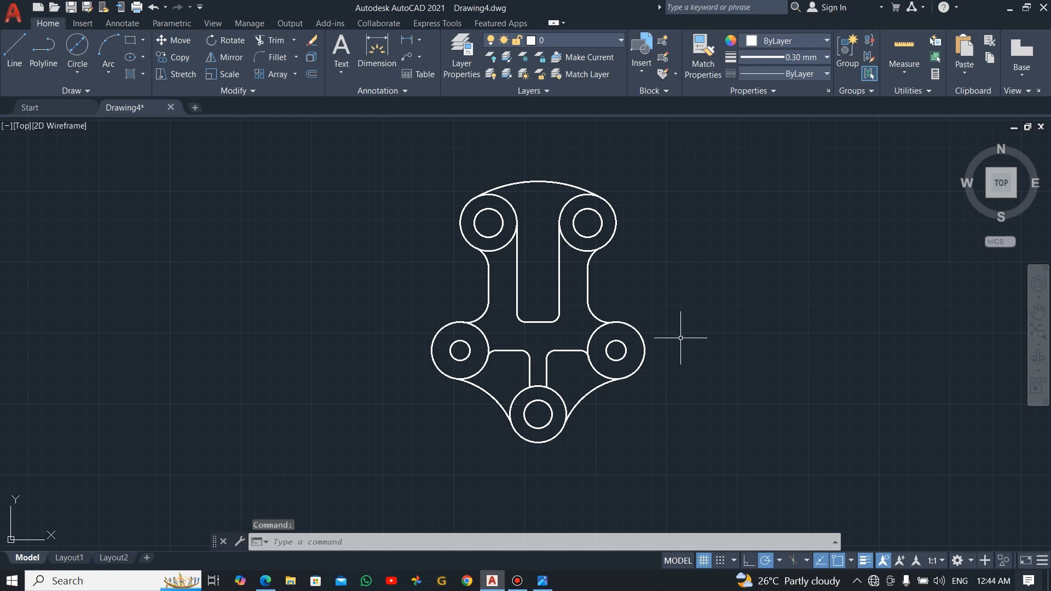
Add a diameter dimension to the outer circle of the upper-right boss, with its text outside the profile to the right
scroll(629, 270, "up", 2)
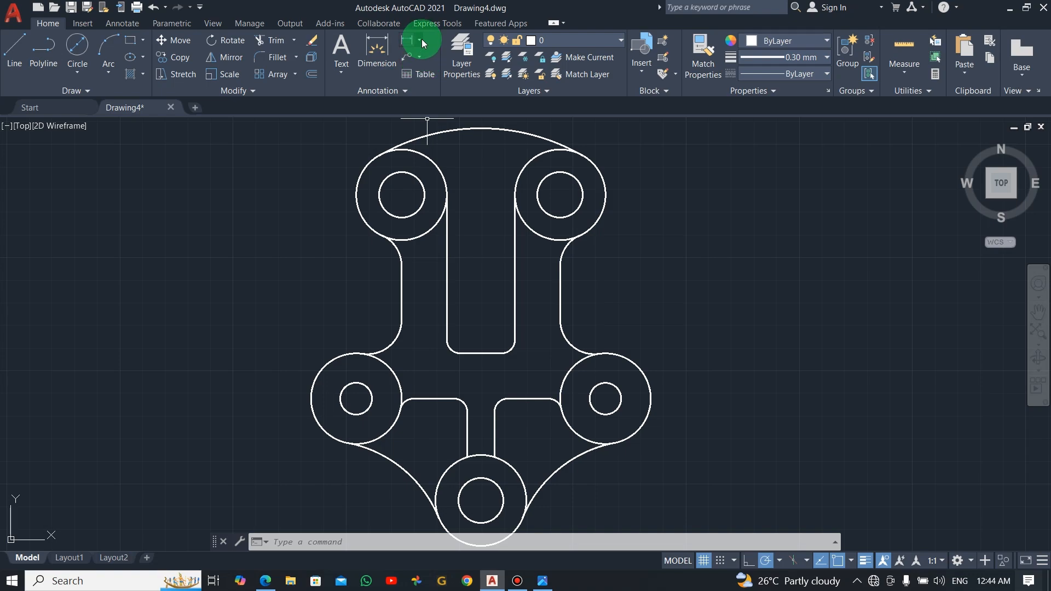
left_click(121, 24)
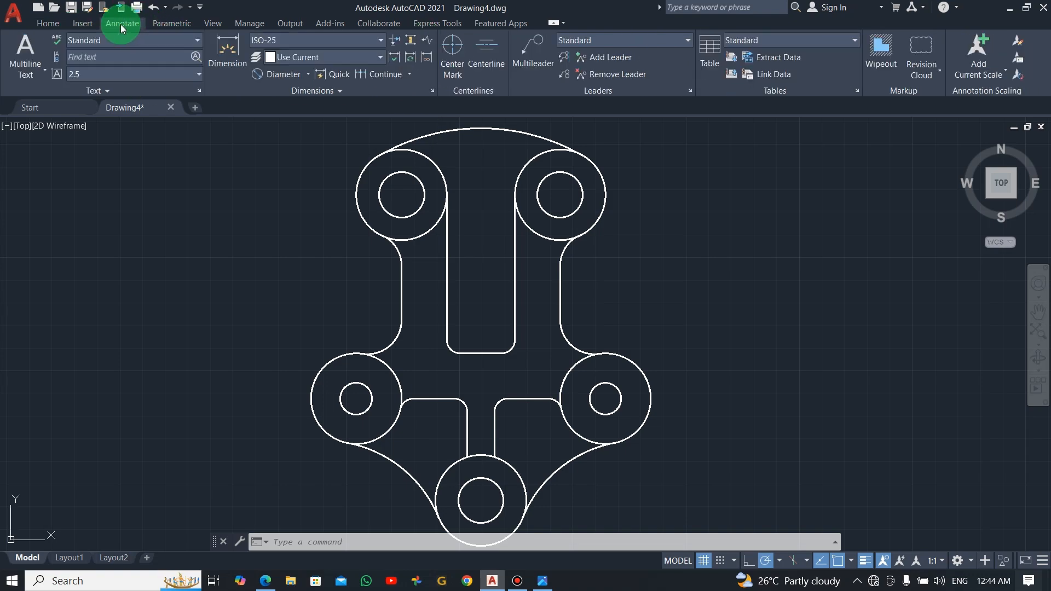
left_click(47, 23)
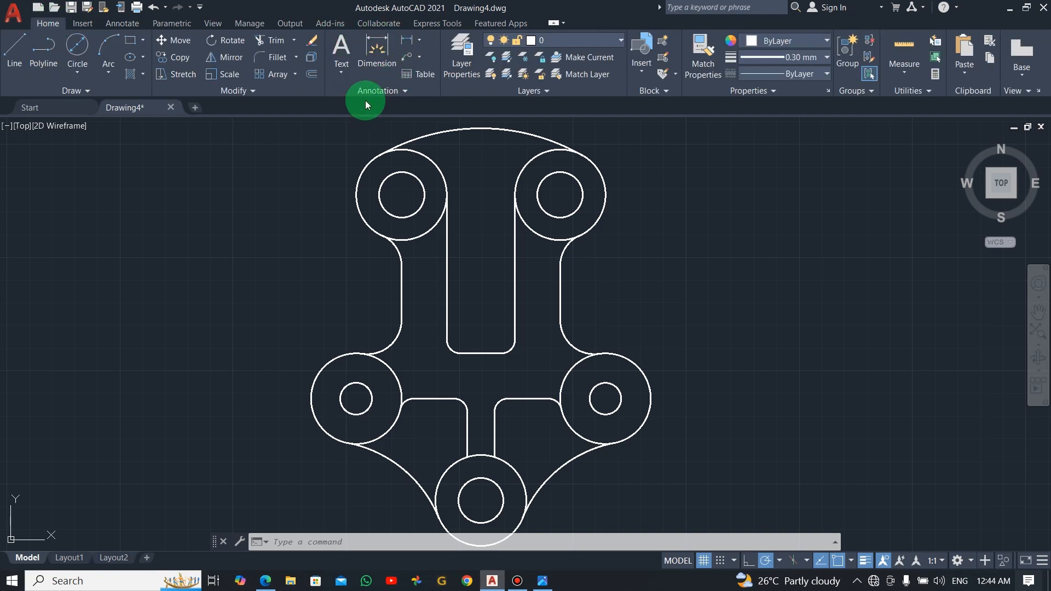
left_click(420, 41)
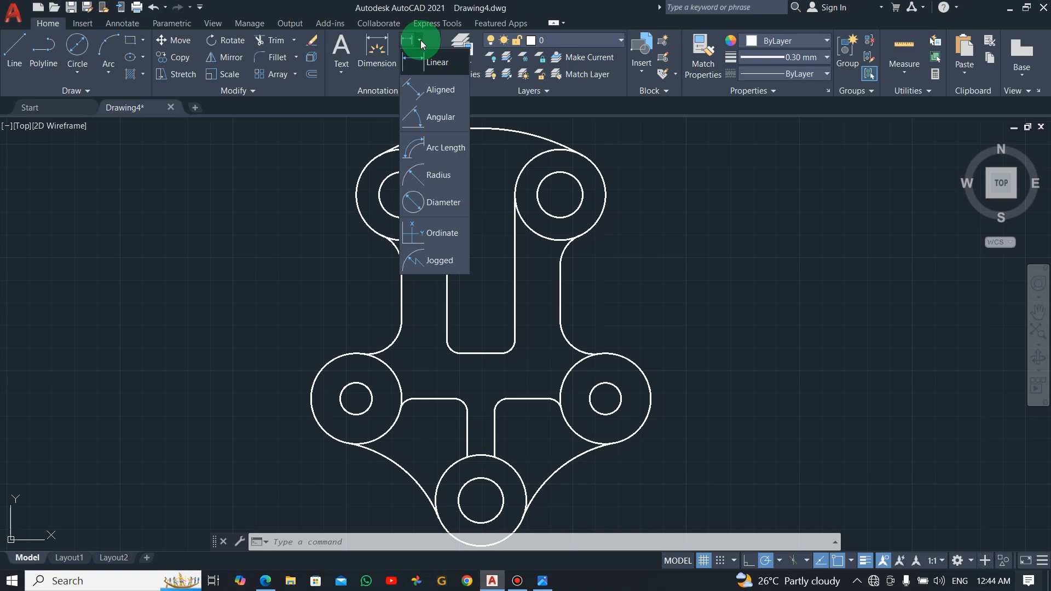
left_click(443, 203)
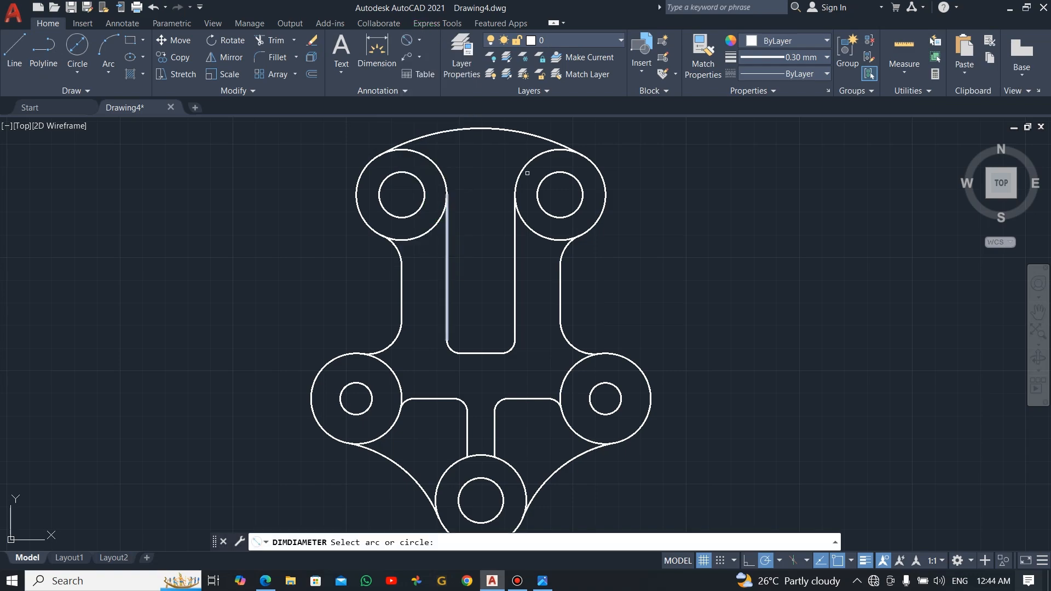
left_click(604, 188)
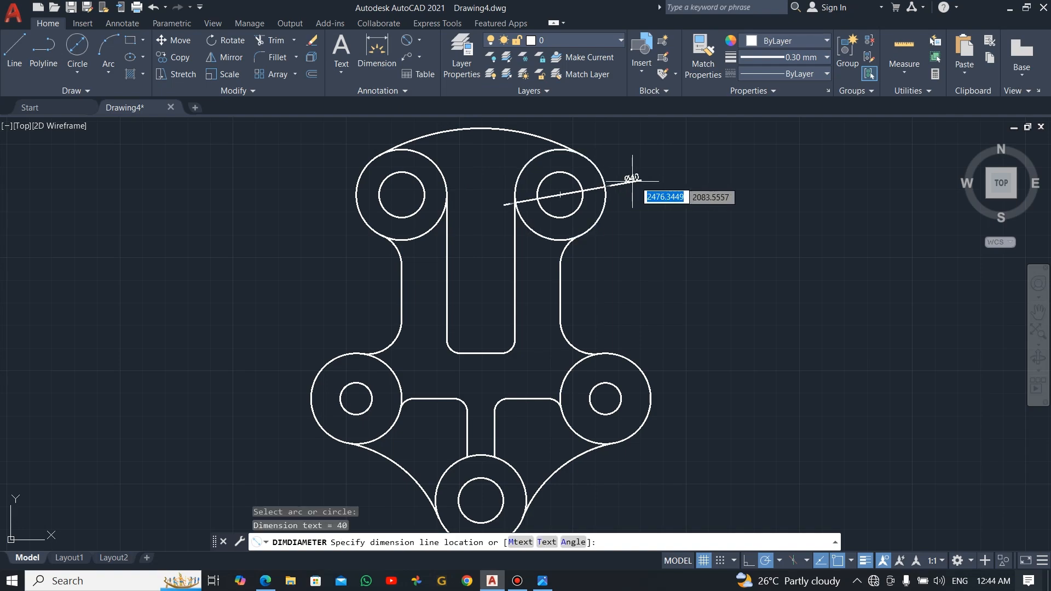
left_click(672, 179)
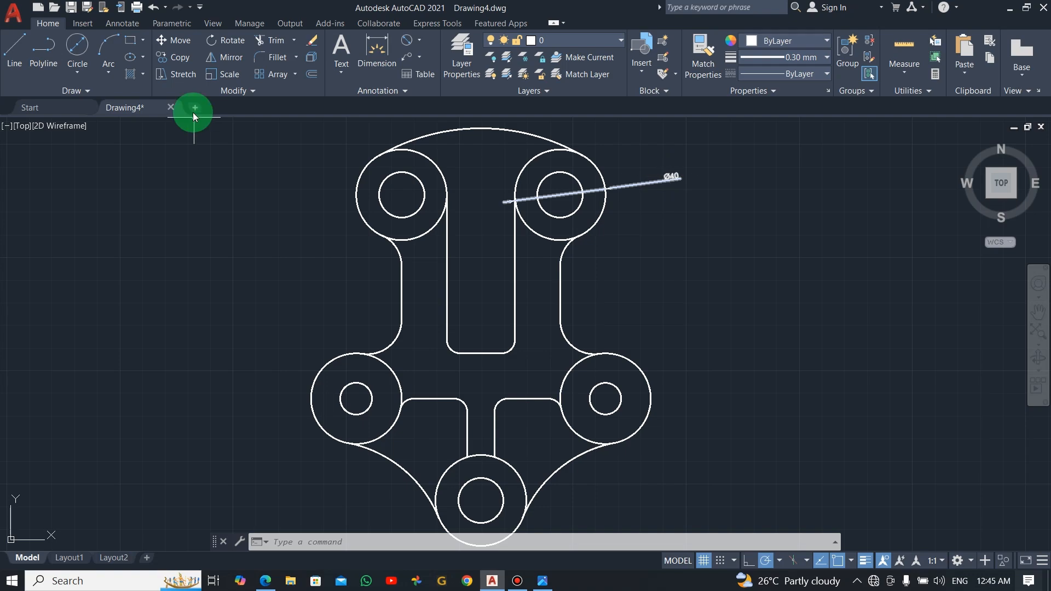
Open the ISO-25 dimension style for modification and set its arrow size to 5
left_click(406, 90)
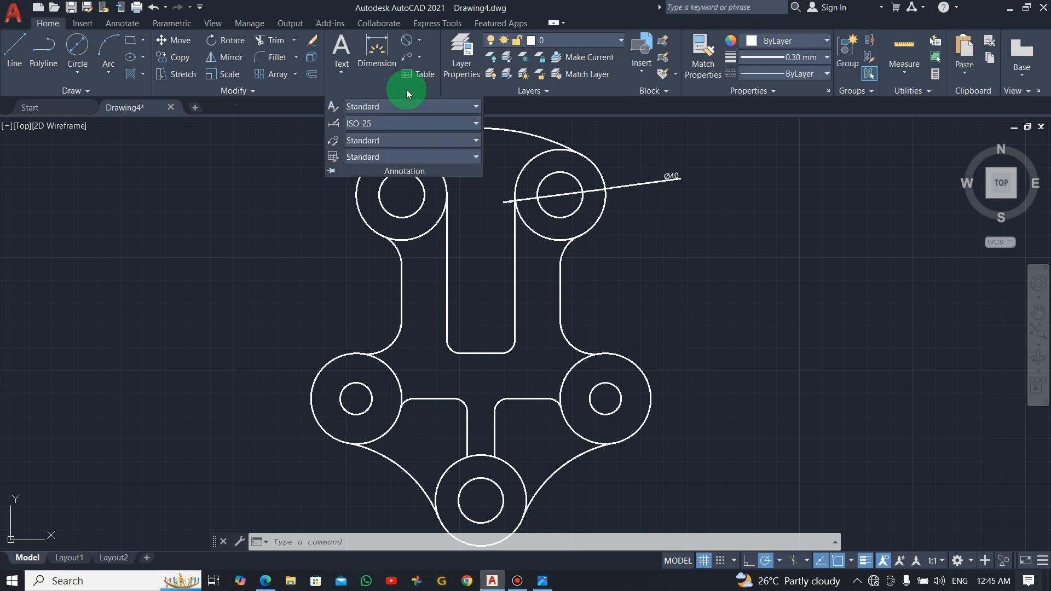
left_click(474, 123)
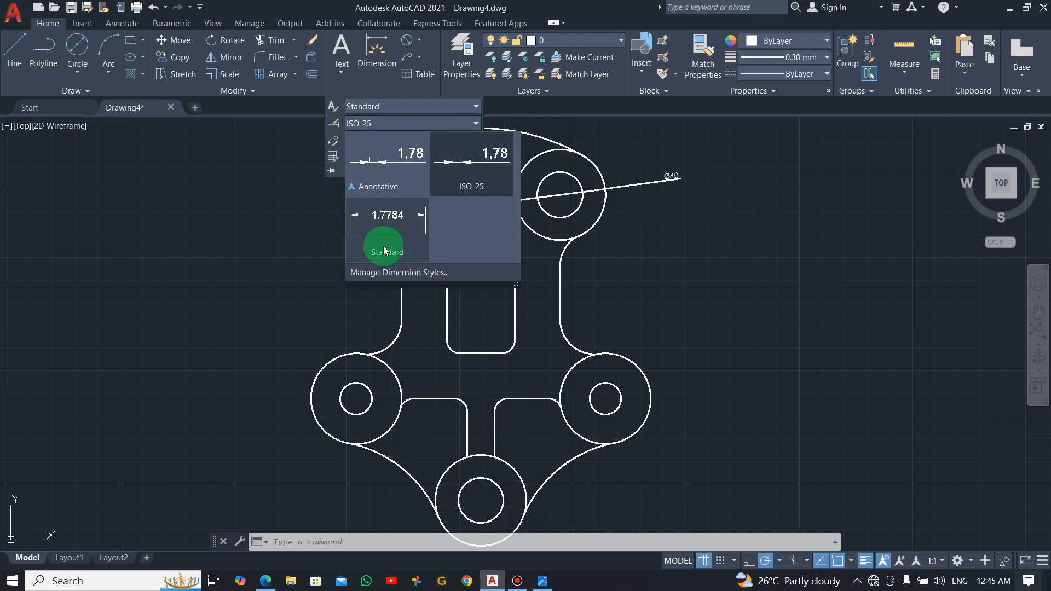
left_click(414, 273)
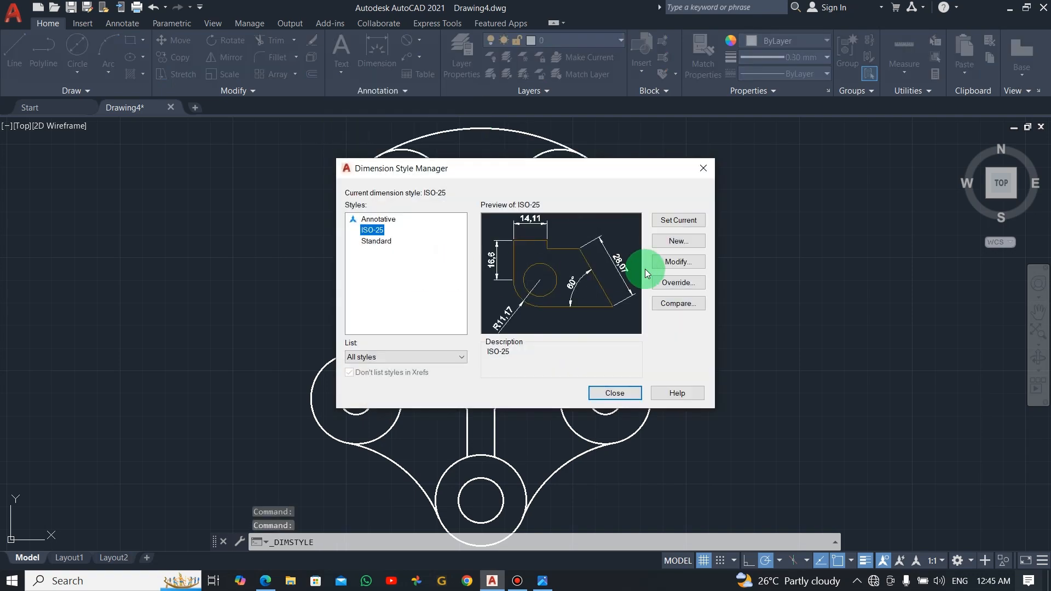
left_click(677, 262)
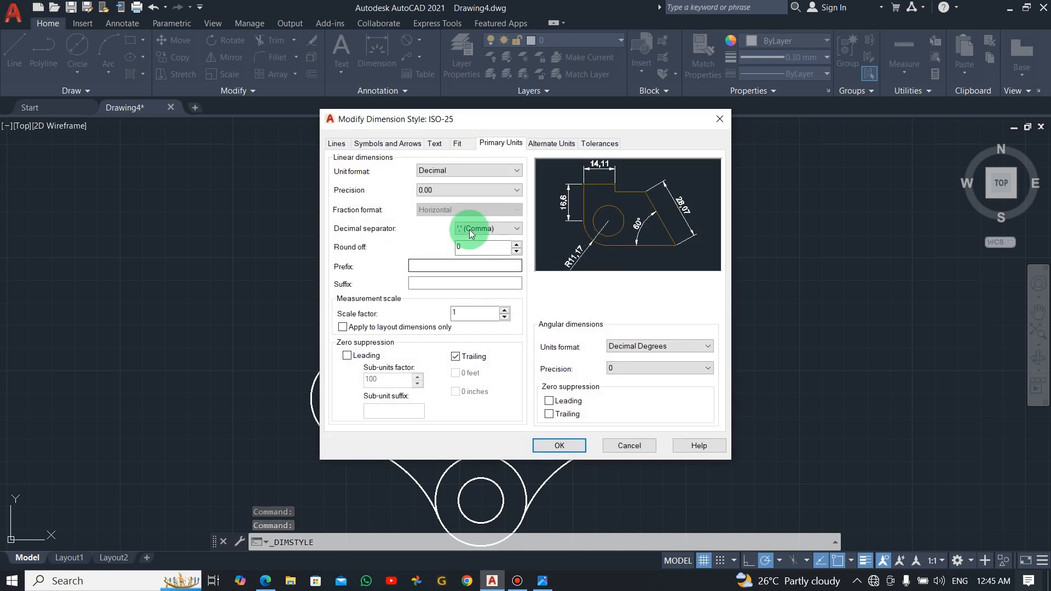
left_click_drag(540, 120, 300, 161)
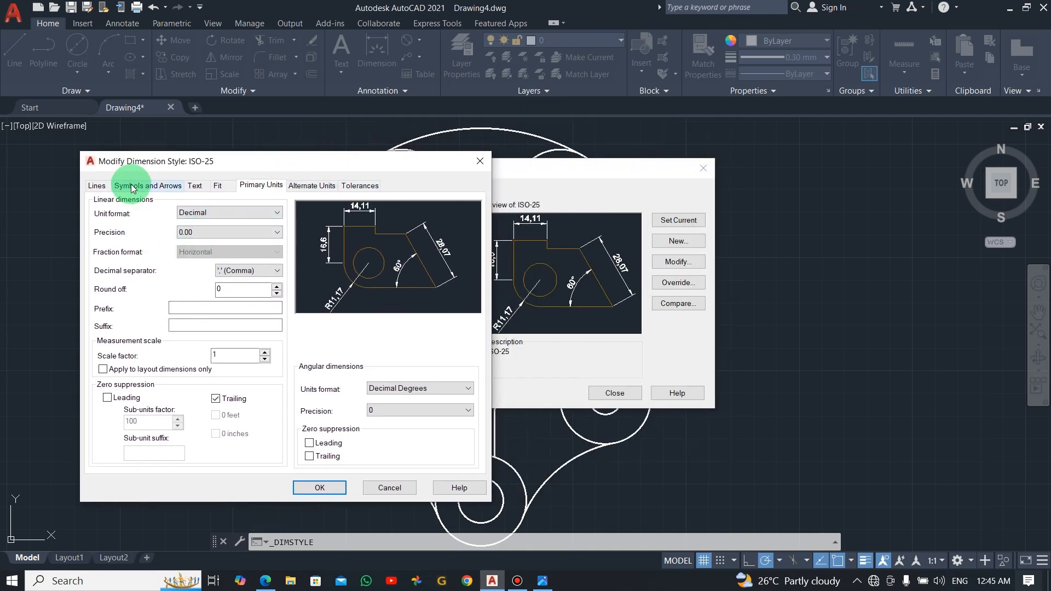
left_click(158, 186)
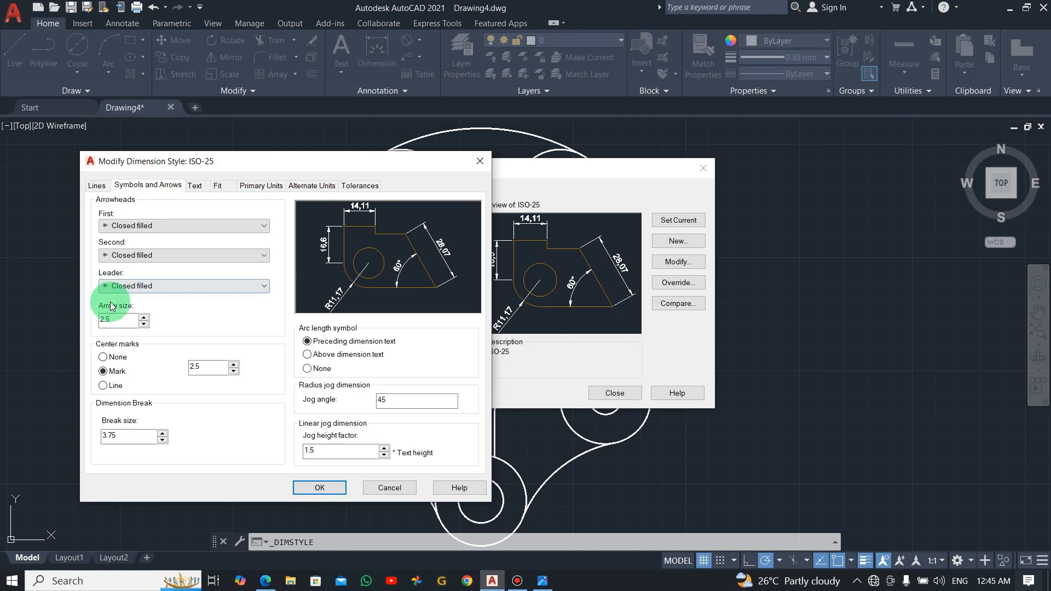
double_click(111, 322)
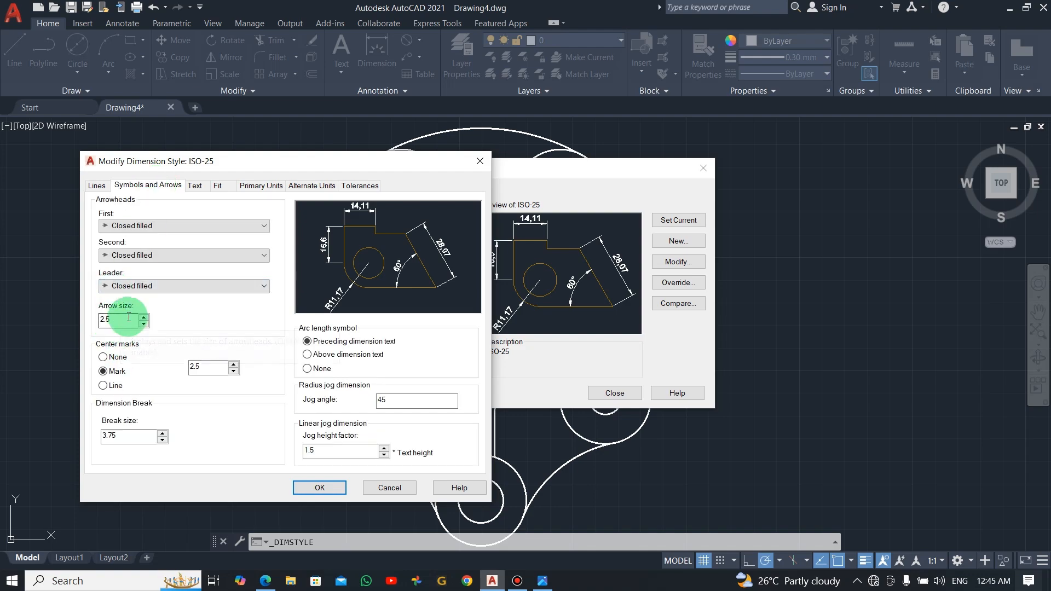
double_click(119, 321)
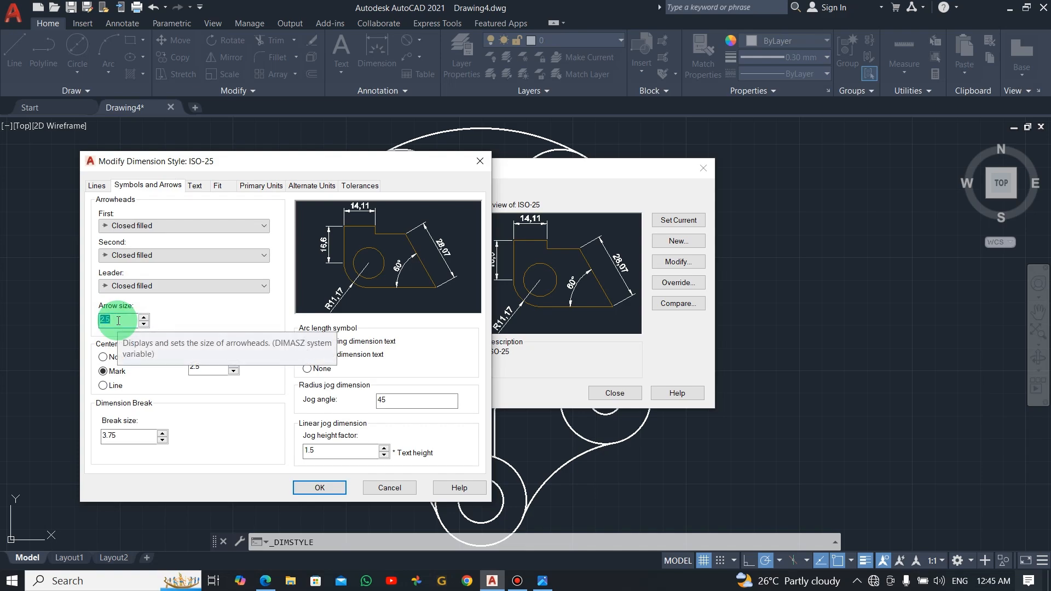
type("5")
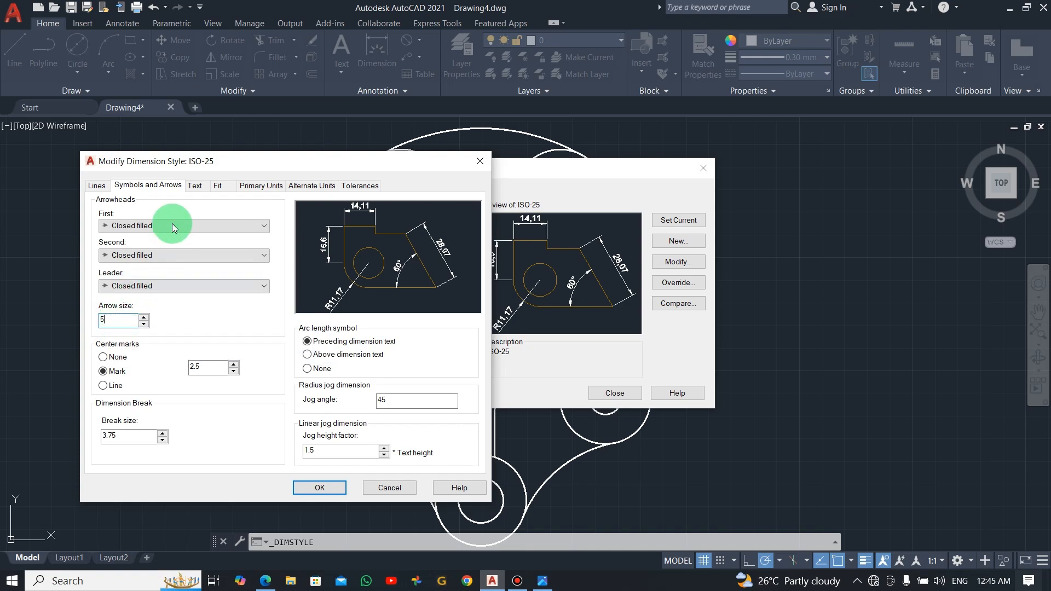
Set the ISO-25 dimension text height to 5, apply the style changes and close the style manager
left_click(196, 188)
left_click(240, 281)
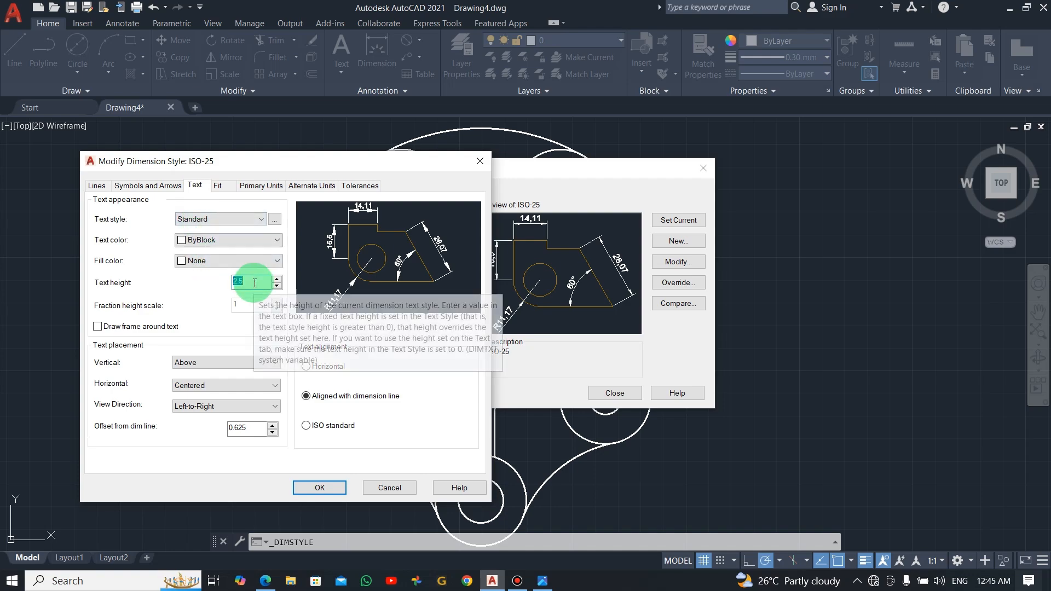
type("5")
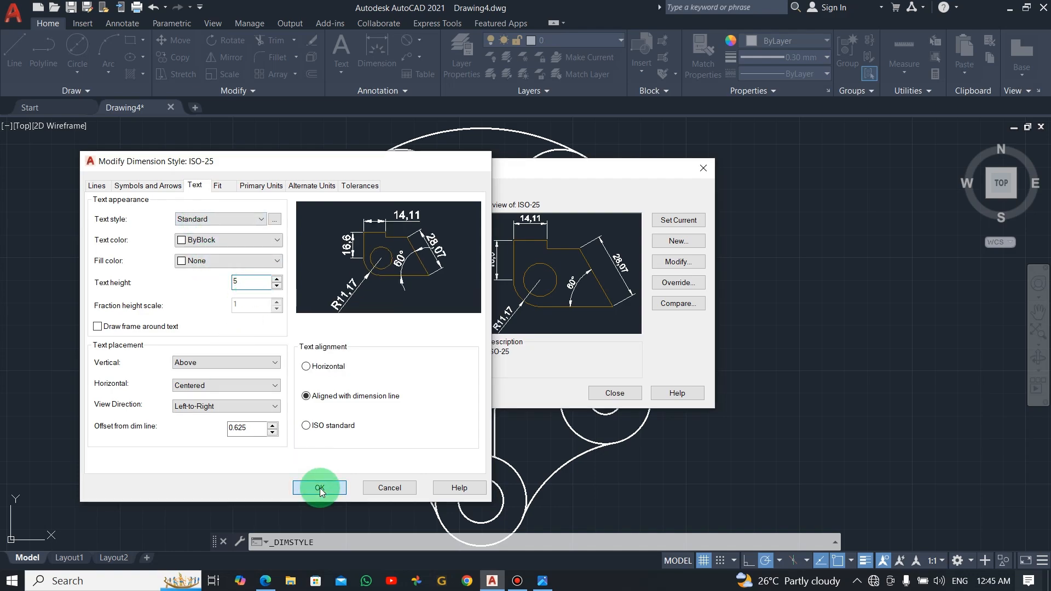
left_click(320, 486)
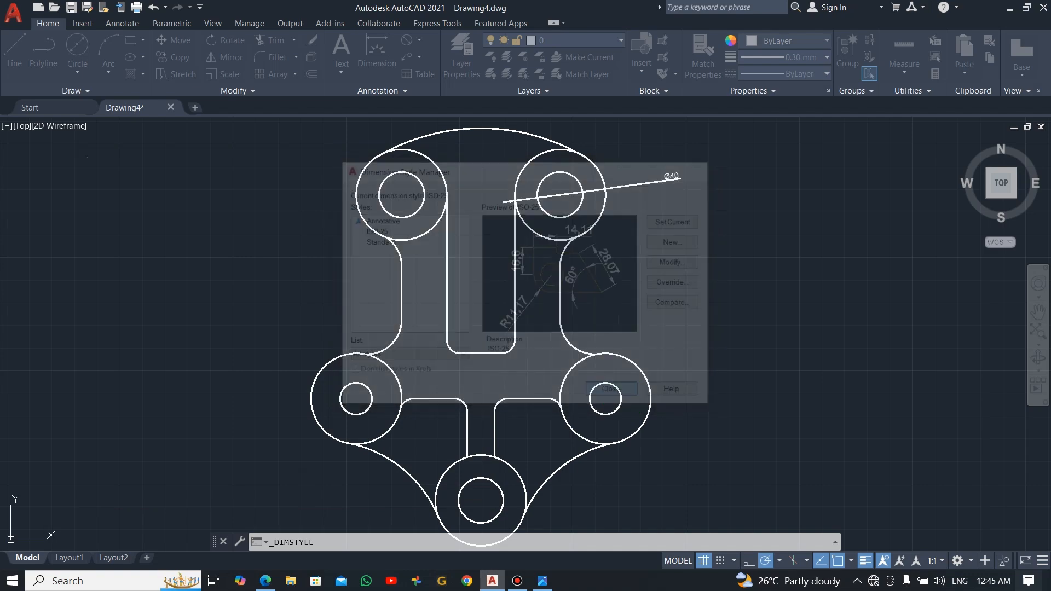
left_click(614, 393)
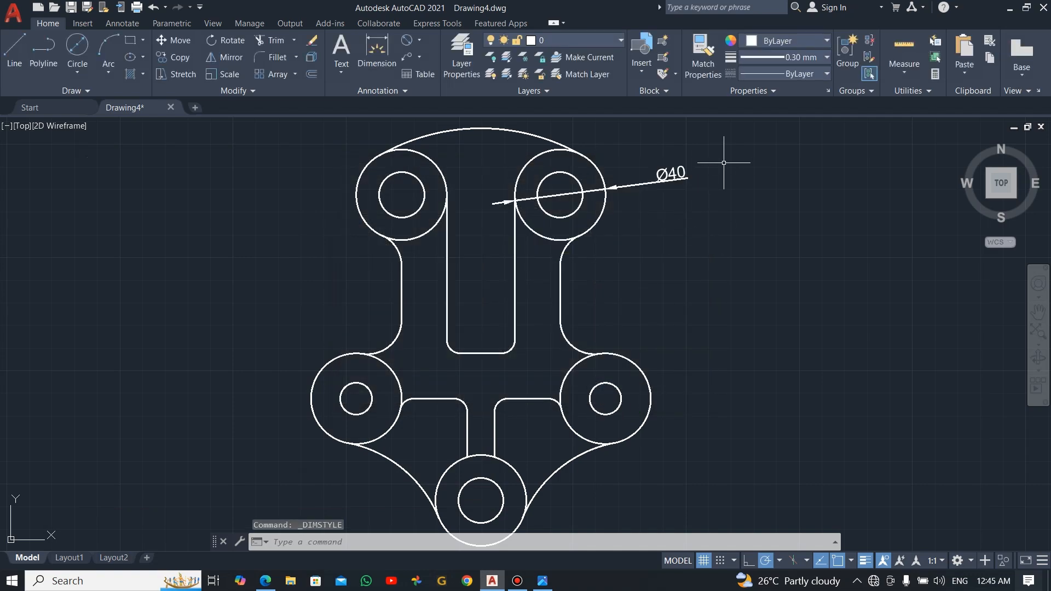
Add a diameter dimension to the inner circle of the upper-right boss, with its text outside the profile below the Ø40 dimension
left_click(406, 40)
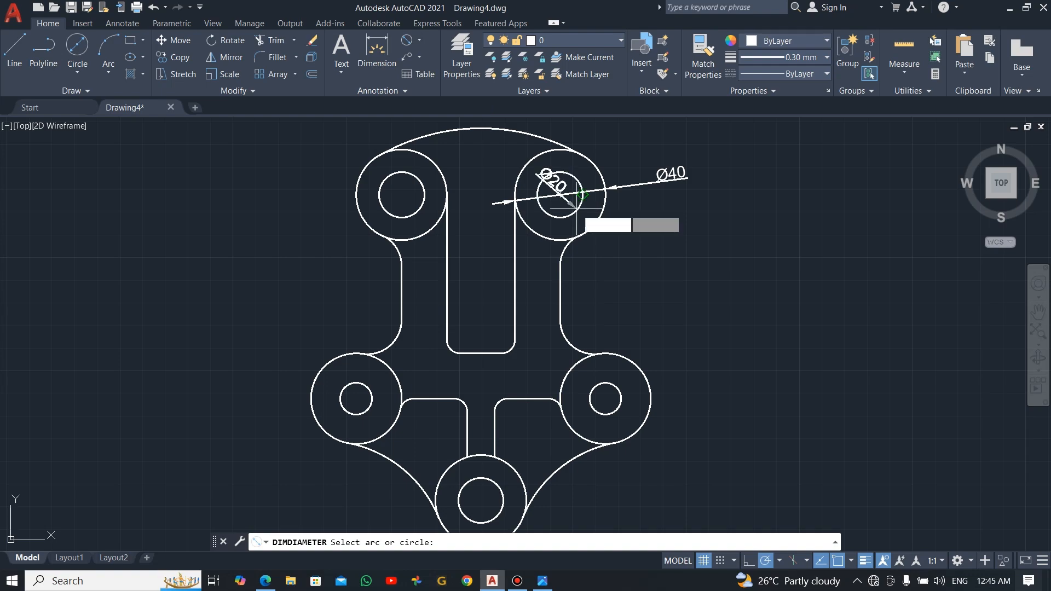
left_click(545, 177)
left_click(679, 228)
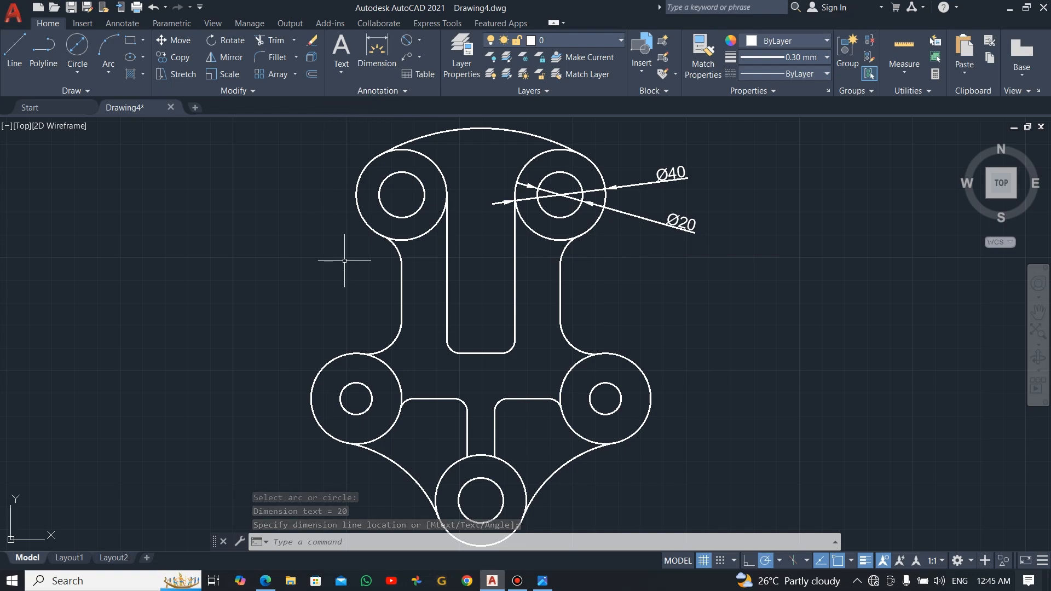
Add diameter dimensions to the outer and inner circles of the upper-left boss, with their texts outside the profile to the left
key("Return")
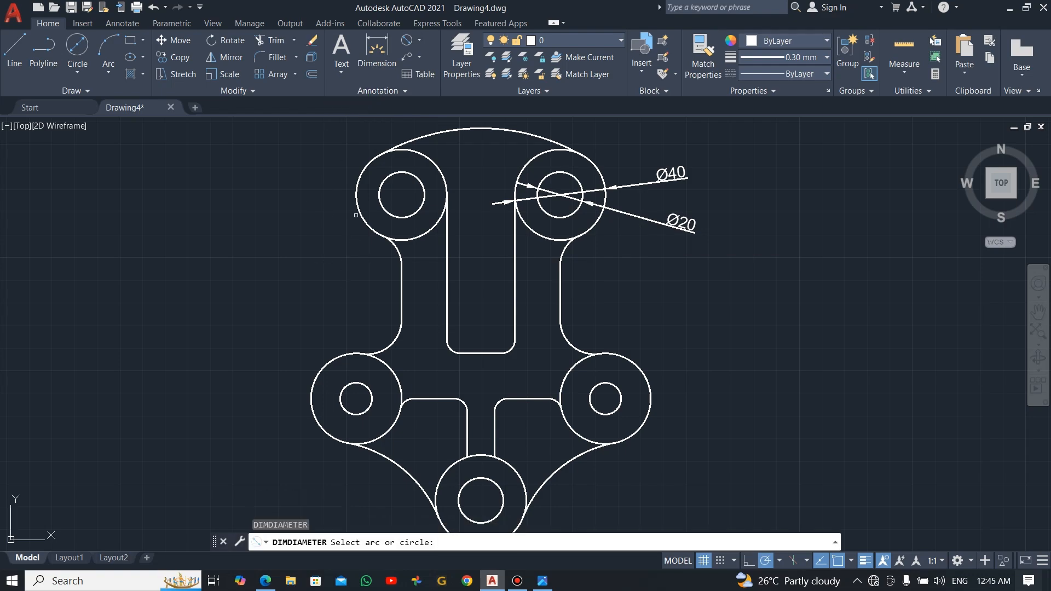
left_click(356, 215)
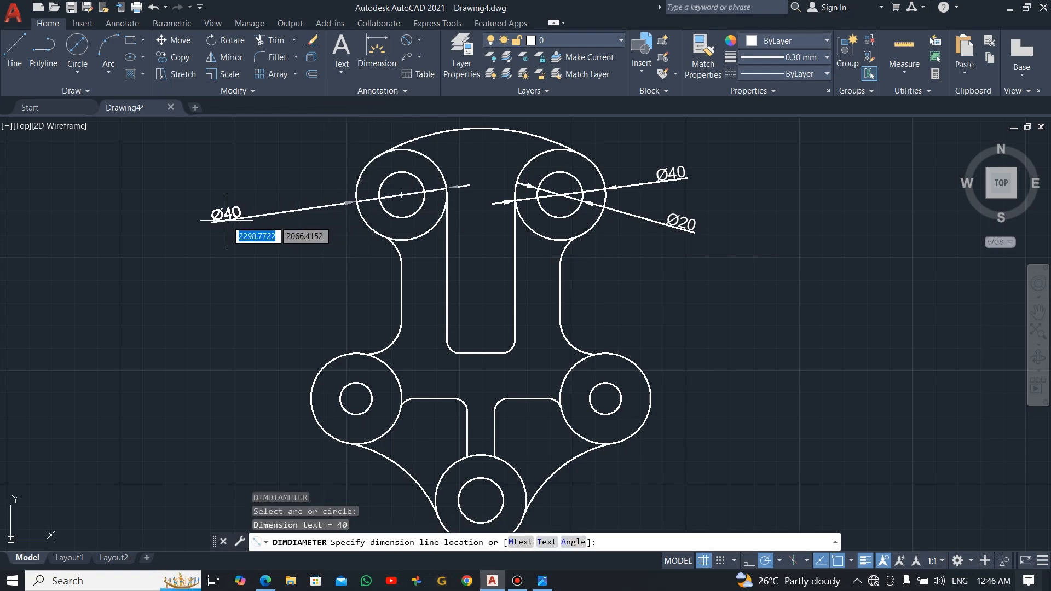
left_click(227, 245)
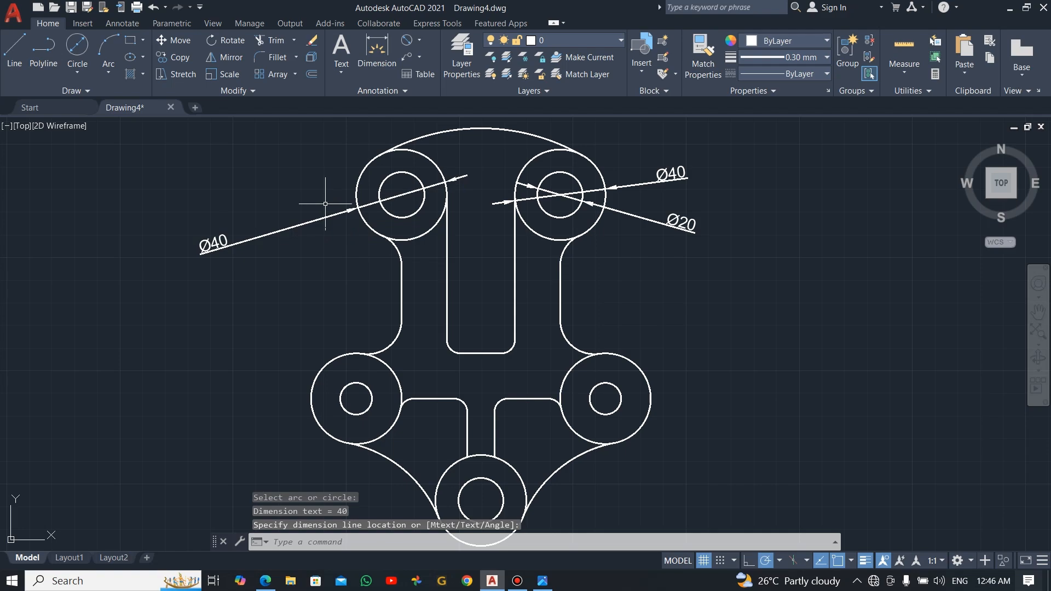
key("Return")
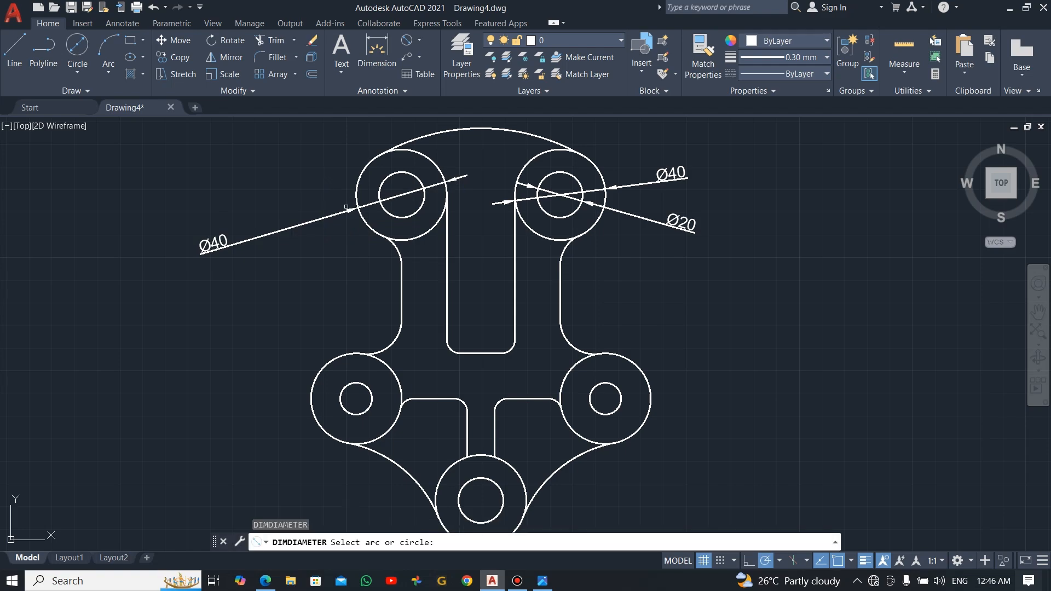
left_click(380, 186)
left_click(261, 186)
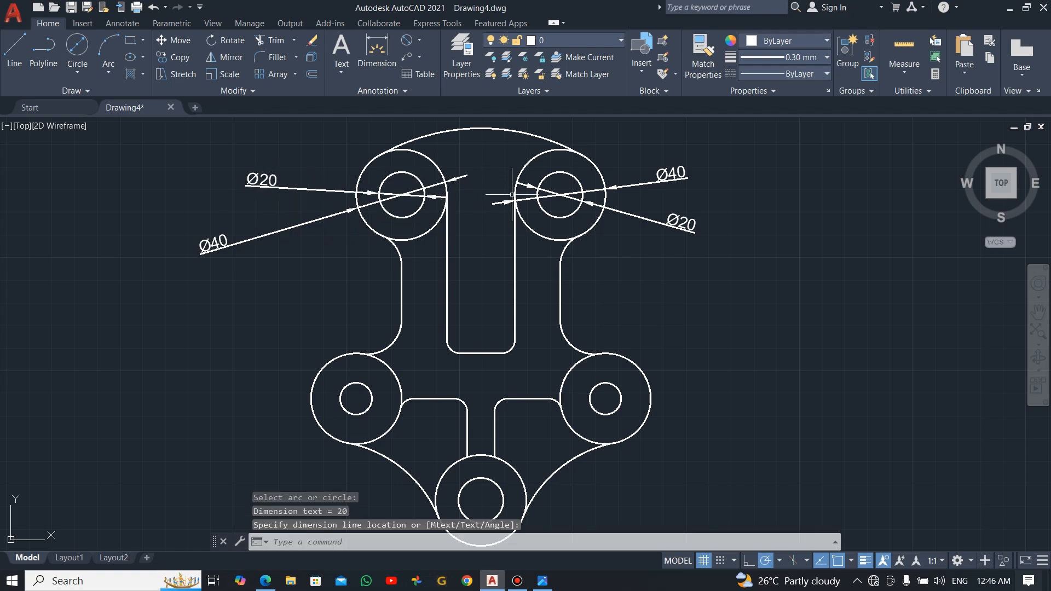
Try a radius dimension on the top arc with its text above the profile, and delete it
middle_click_drag(490, 220, 481, 263)
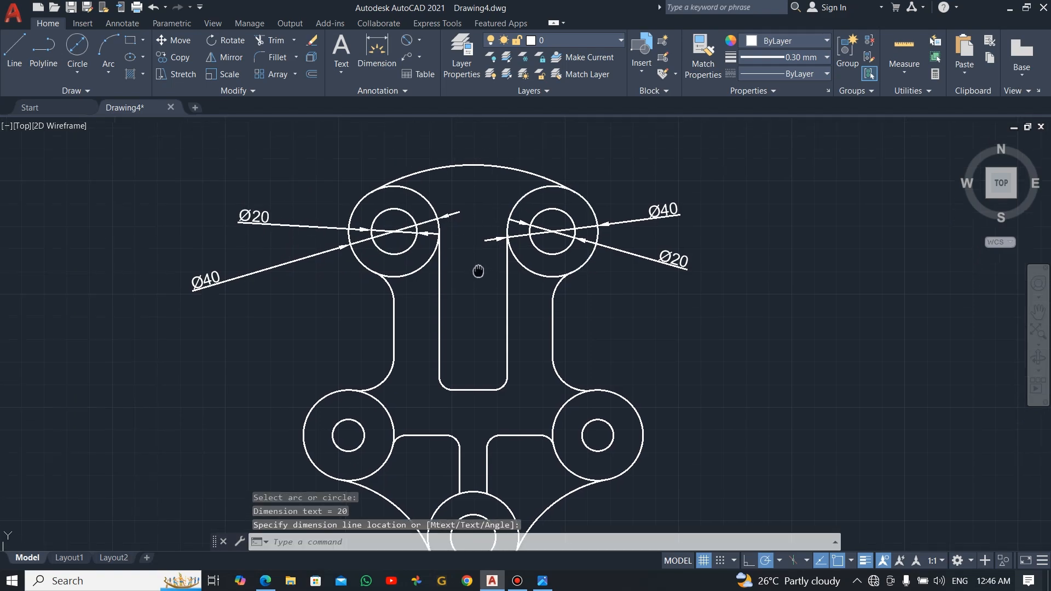
left_click(422, 41)
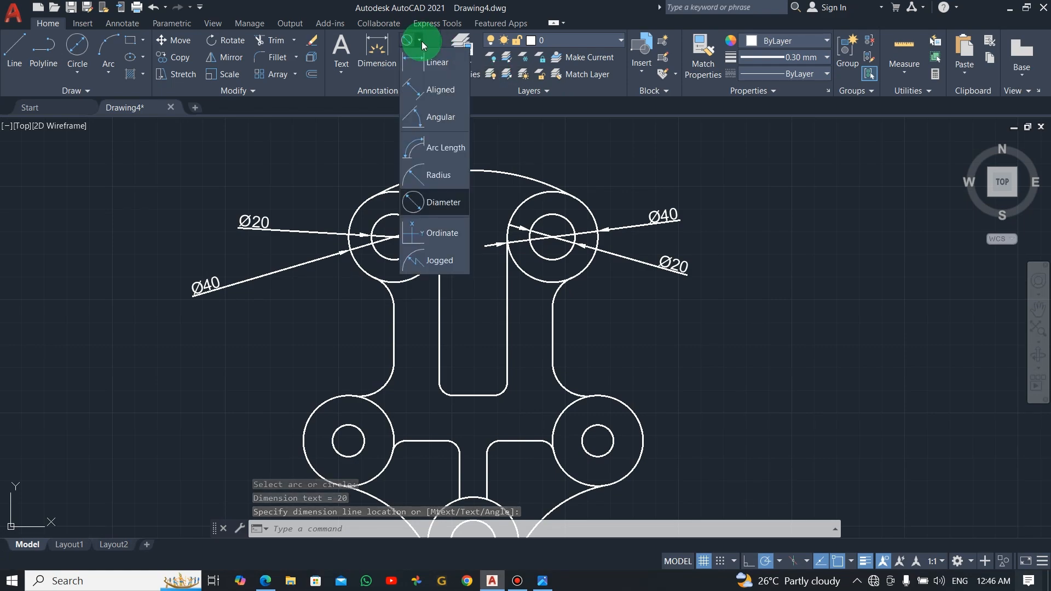
left_click(419, 174)
left_click(499, 171)
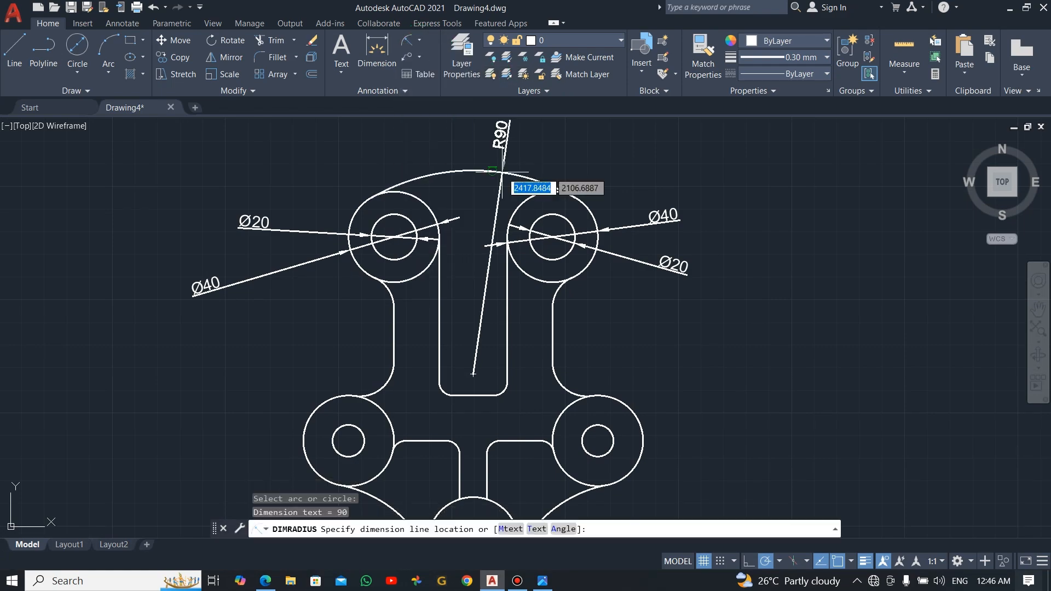
left_click(496, 144)
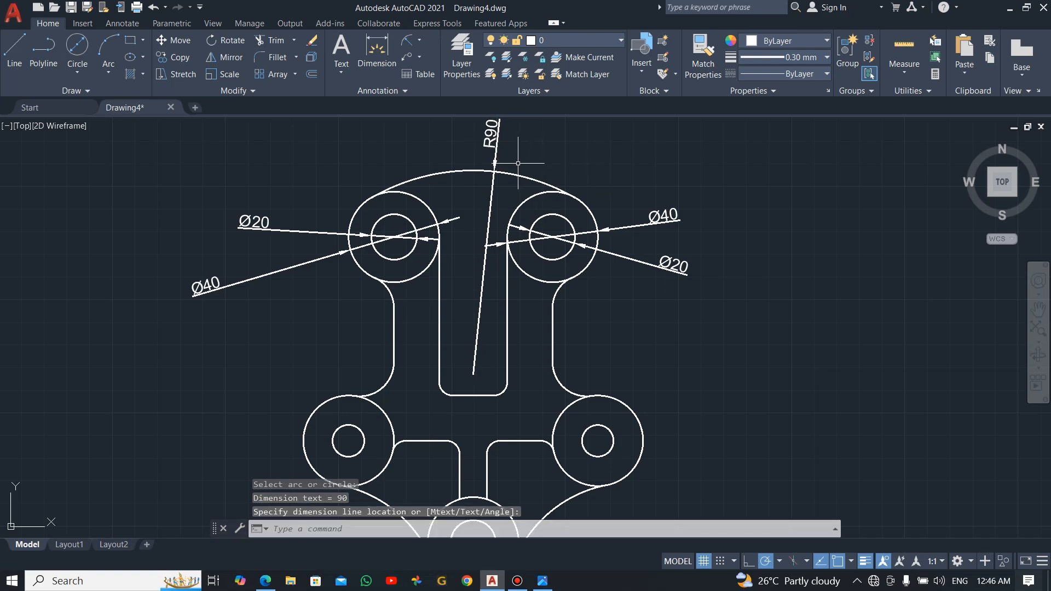
left_click(493, 164)
key("Delete")
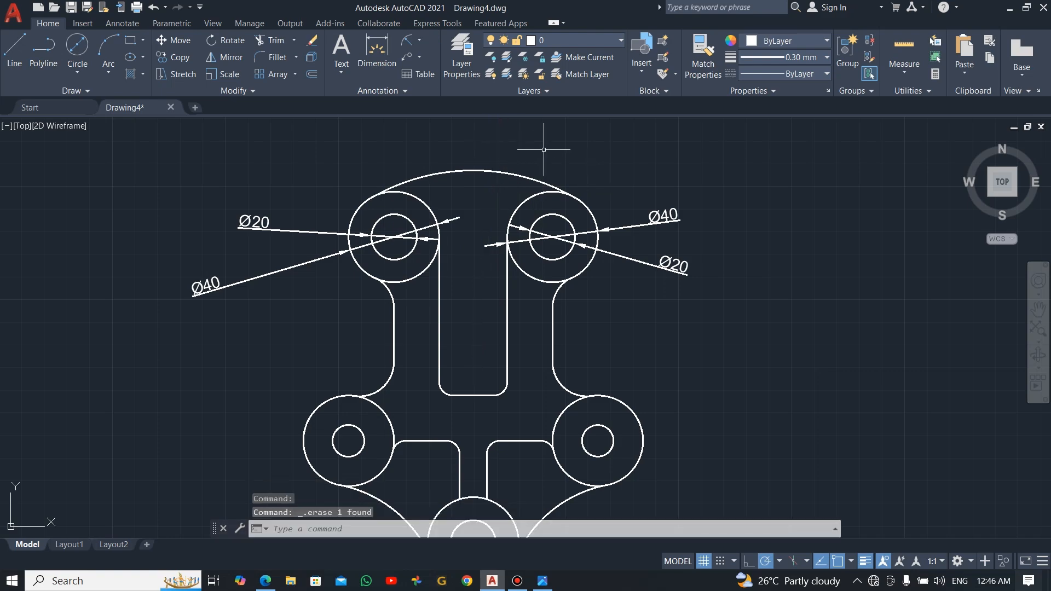
Add a radius dimension to the top arc at its midpoint, with the text below the arc between the two upper bosses
left_click(407, 44)
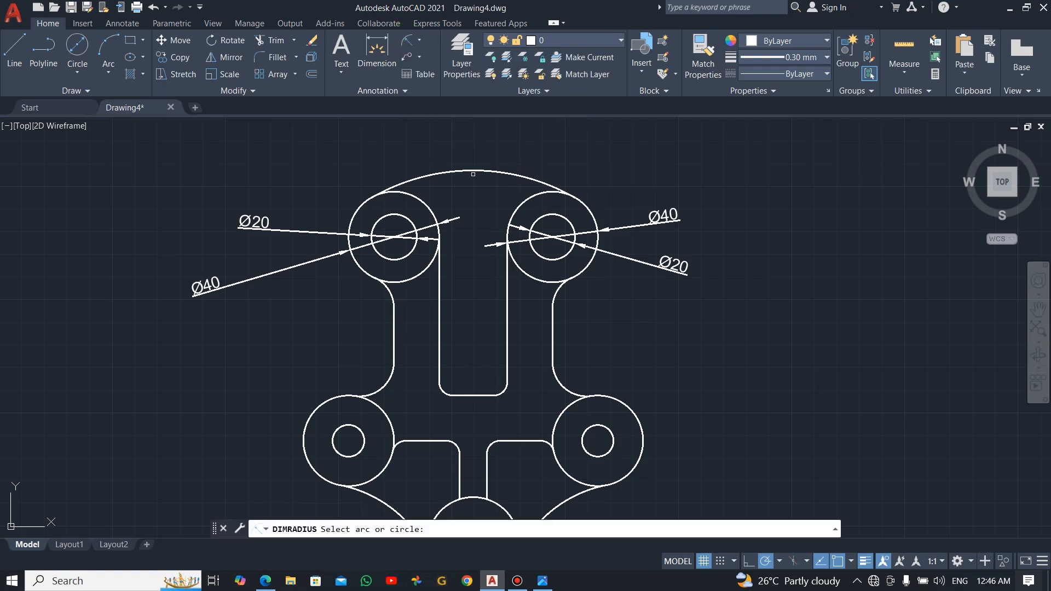
left_click(472, 173)
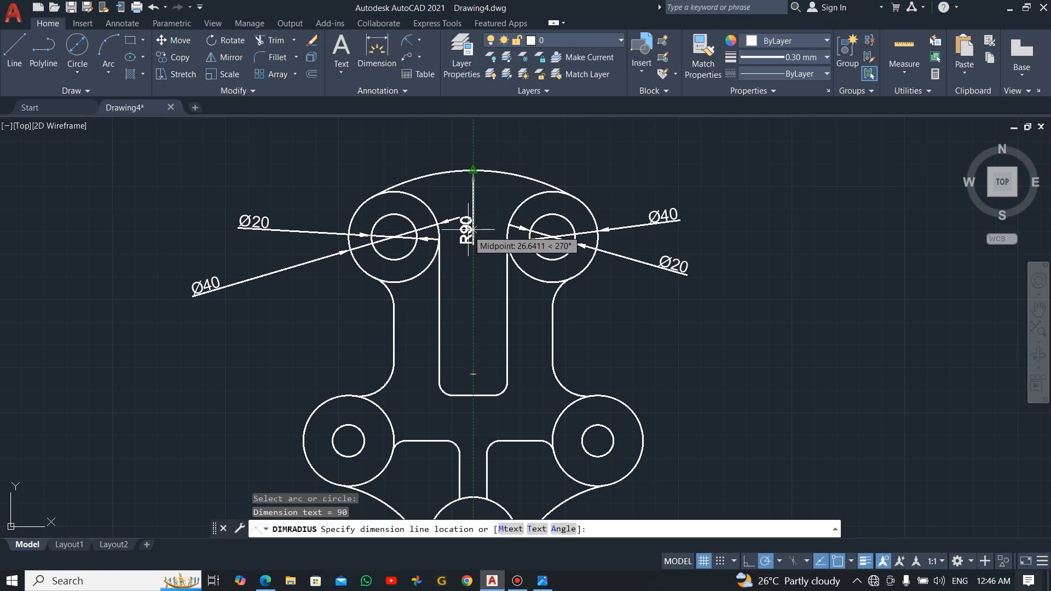
left_click(469, 211)
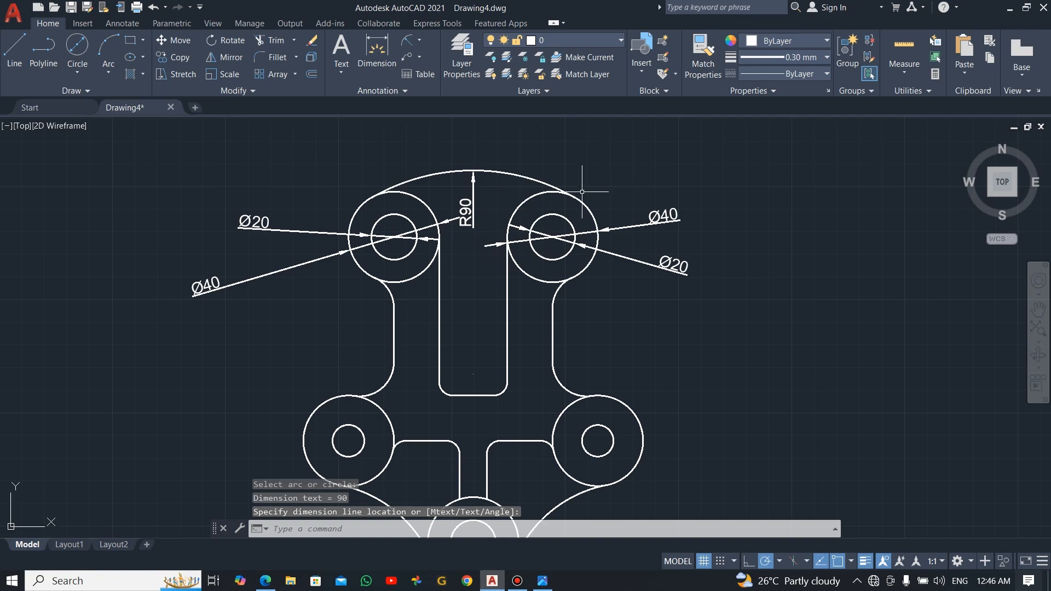
Add diameter dimensions to the outer and inner circles of the middle-right boss, with their texts outside the profile to the right
scroll(634, 318, "down", 1)
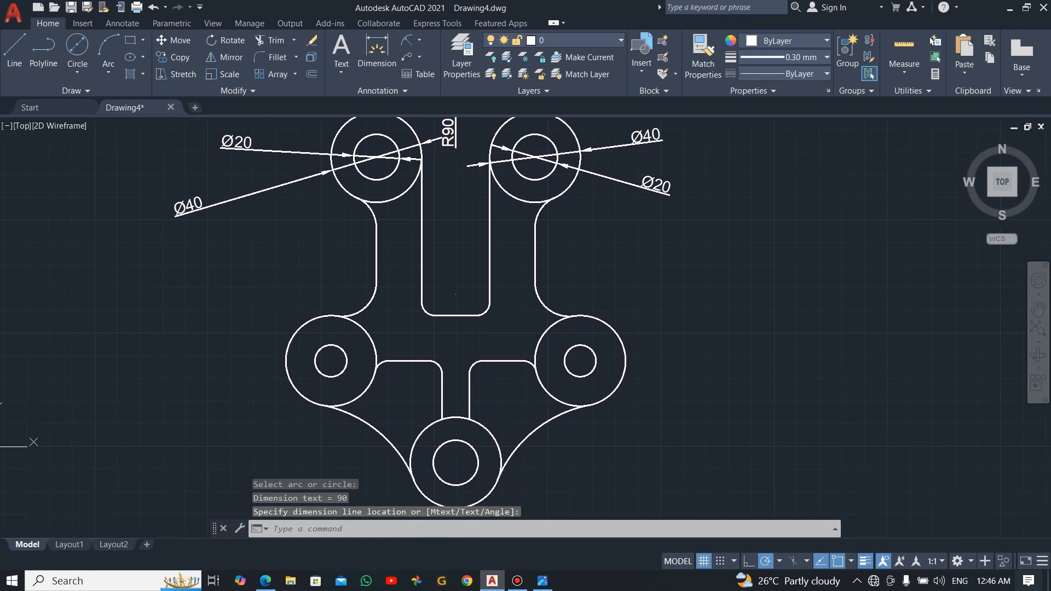
scroll(617, 319, "up", 1)
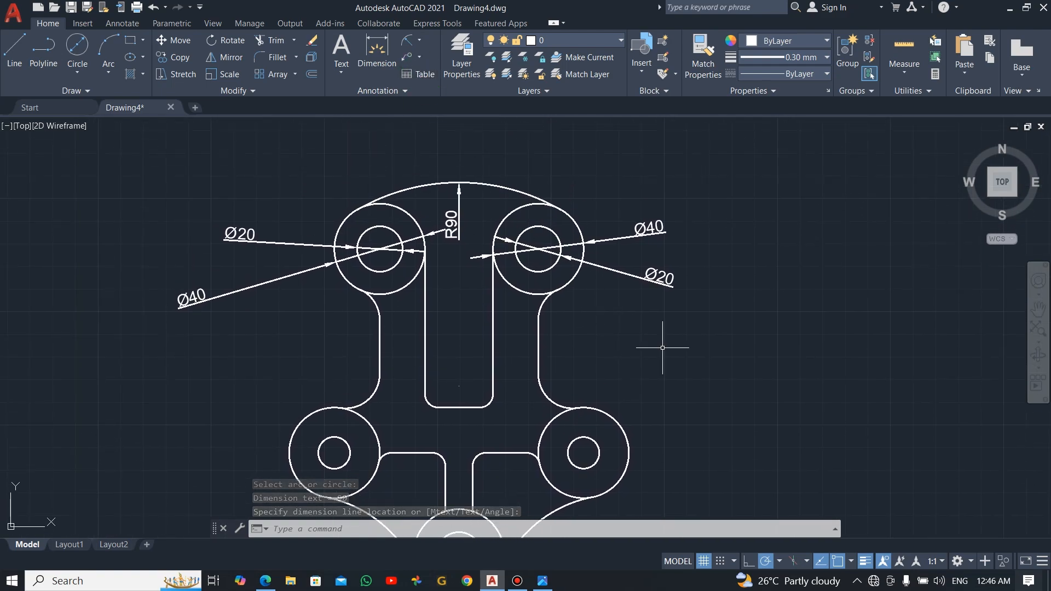
middle_click_drag(612, 291, 544, 230)
left_click(420, 40)
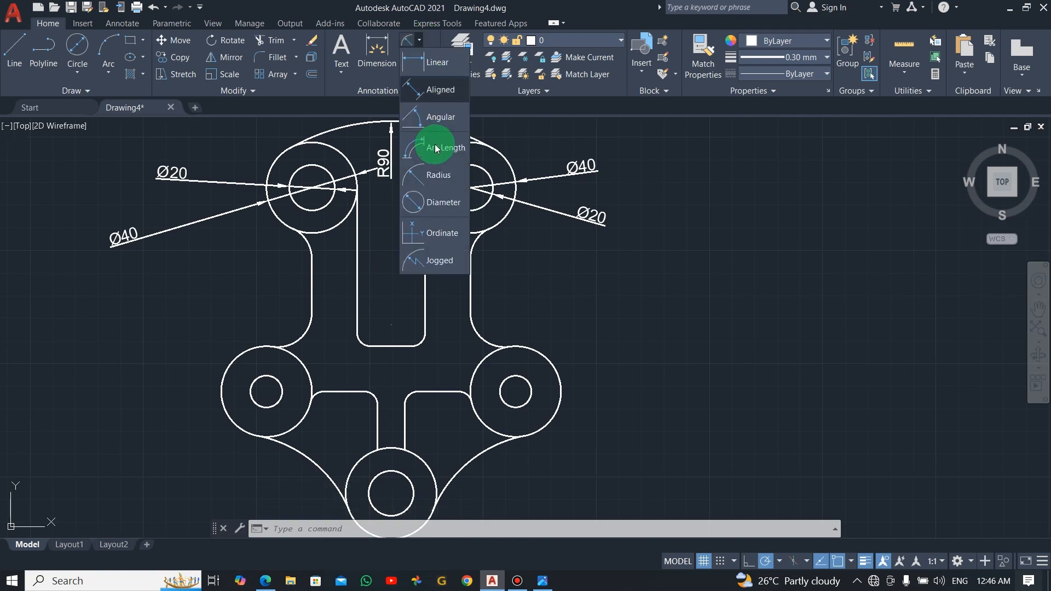
left_click(441, 204)
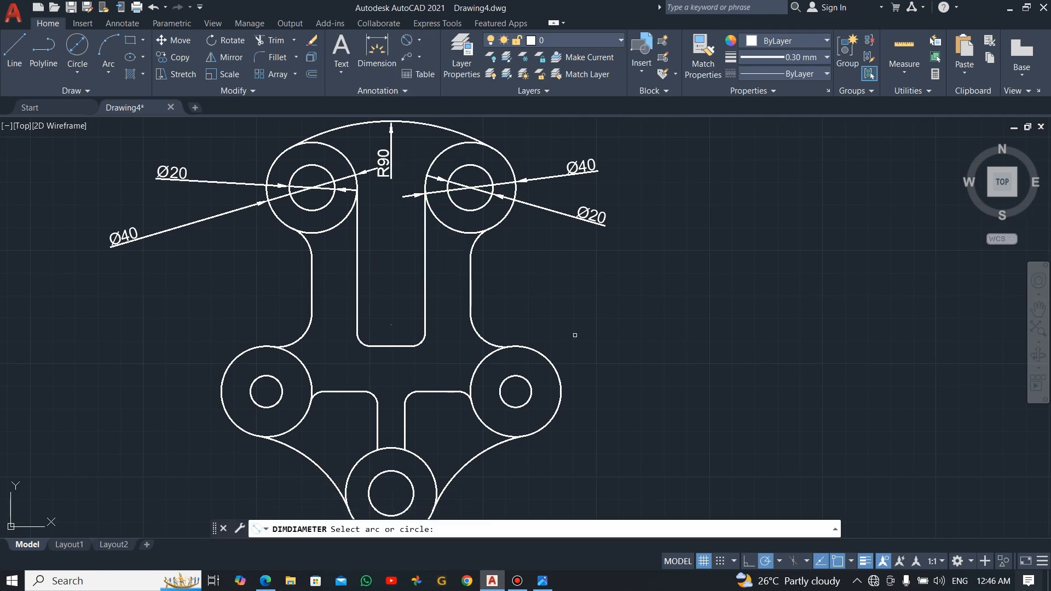
left_click(562, 385)
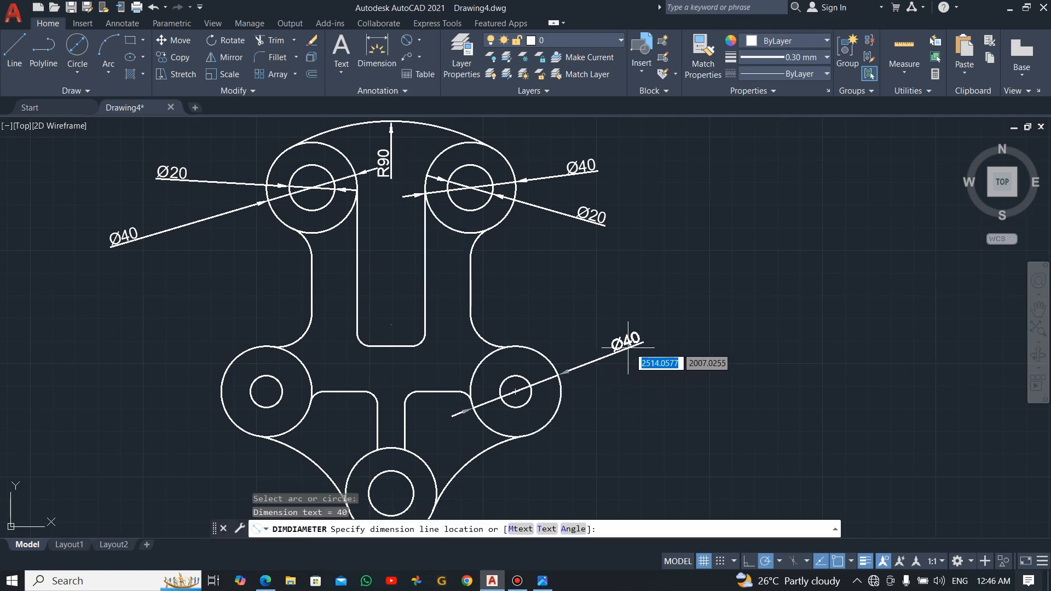
left_click(644, 317)
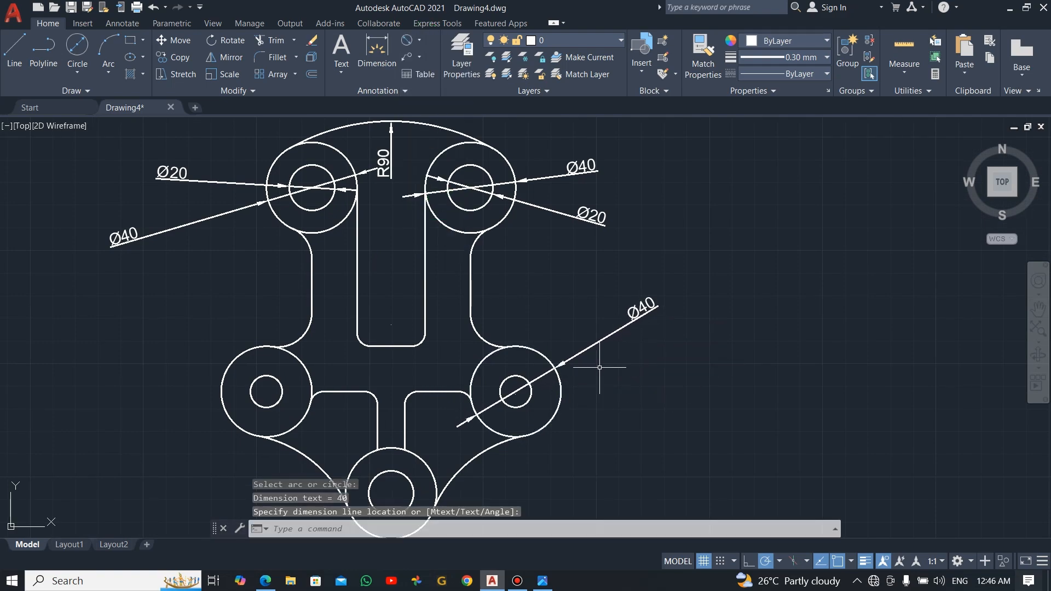
key("Return")
left_click(532, 390)
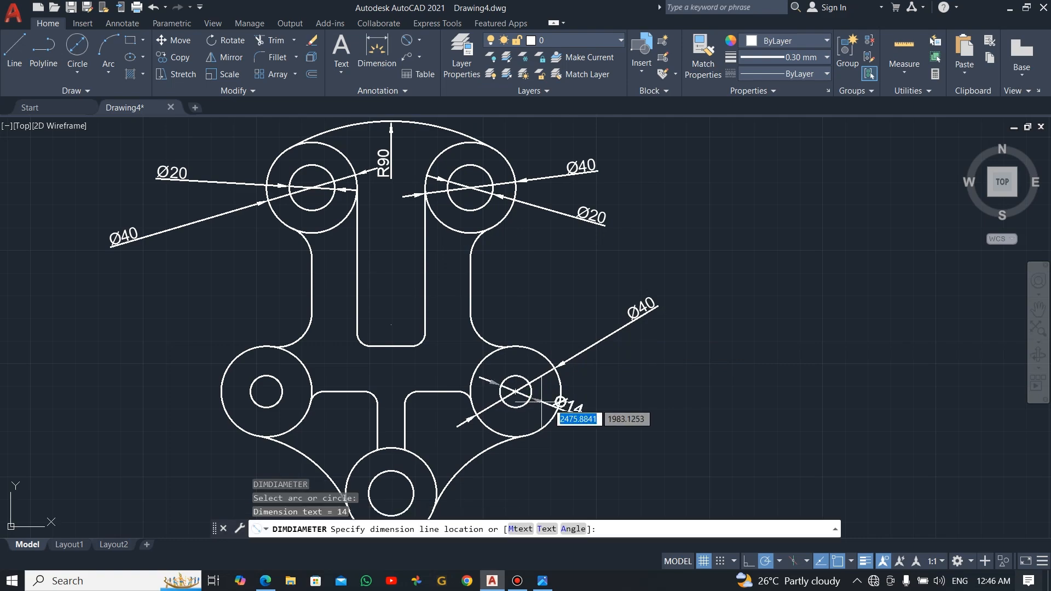
left_click(596, 393)
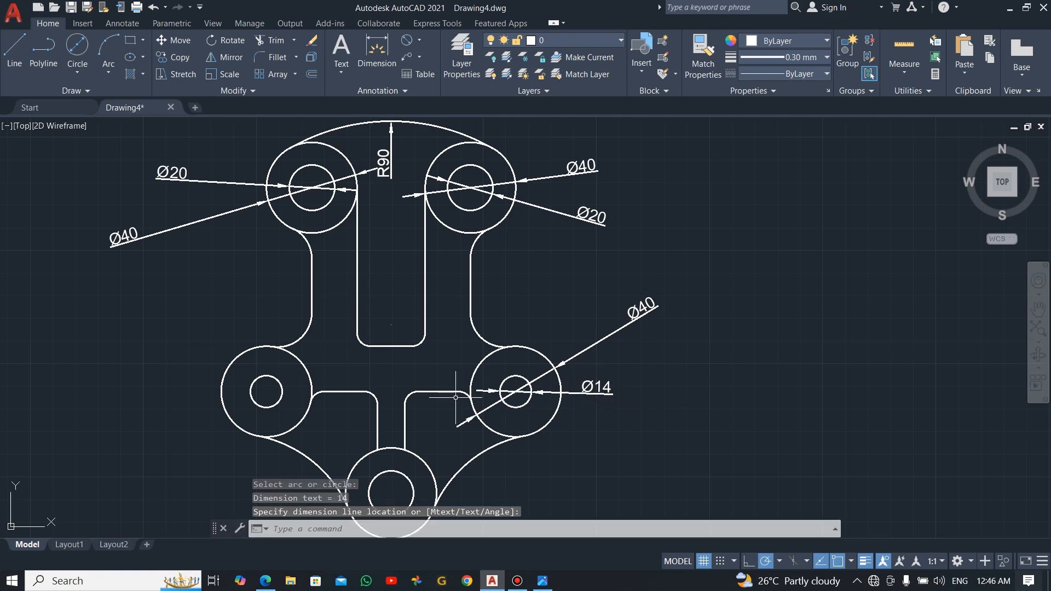
Add diameter dimensions to the outer and inner circles of the bottom boss, with their texts outside the profile at the lower right
key("Return")
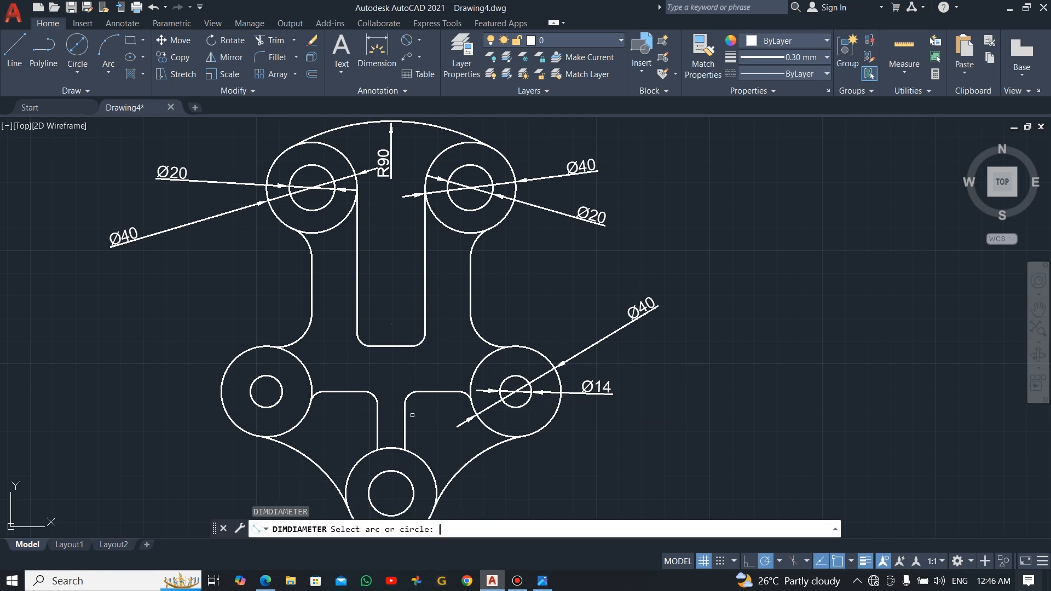
middle_click_drag(554, 463, 553, 462)
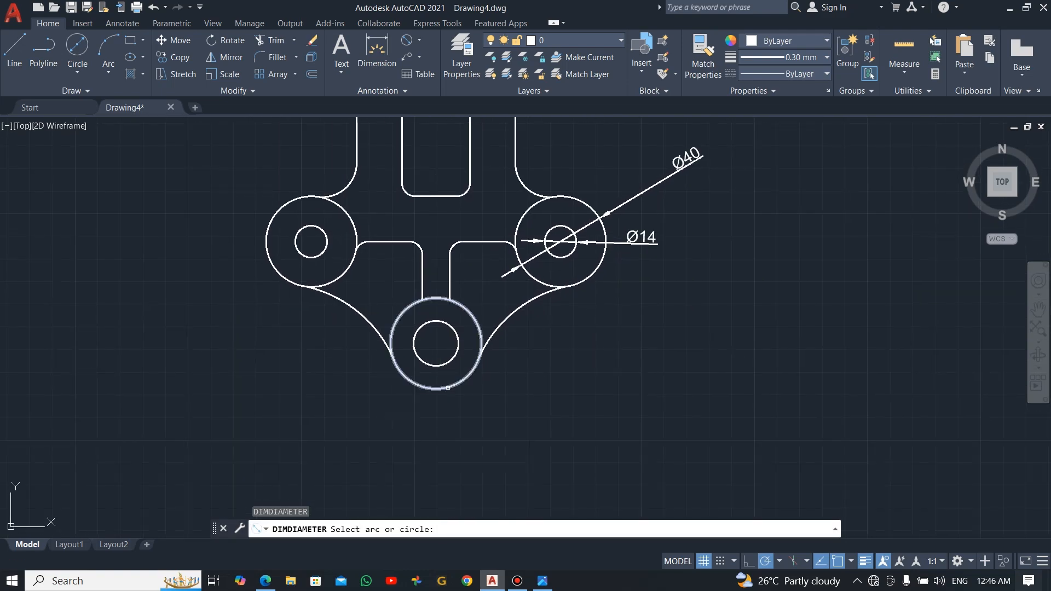
left_click(447, 388)
left_click(543, 401)
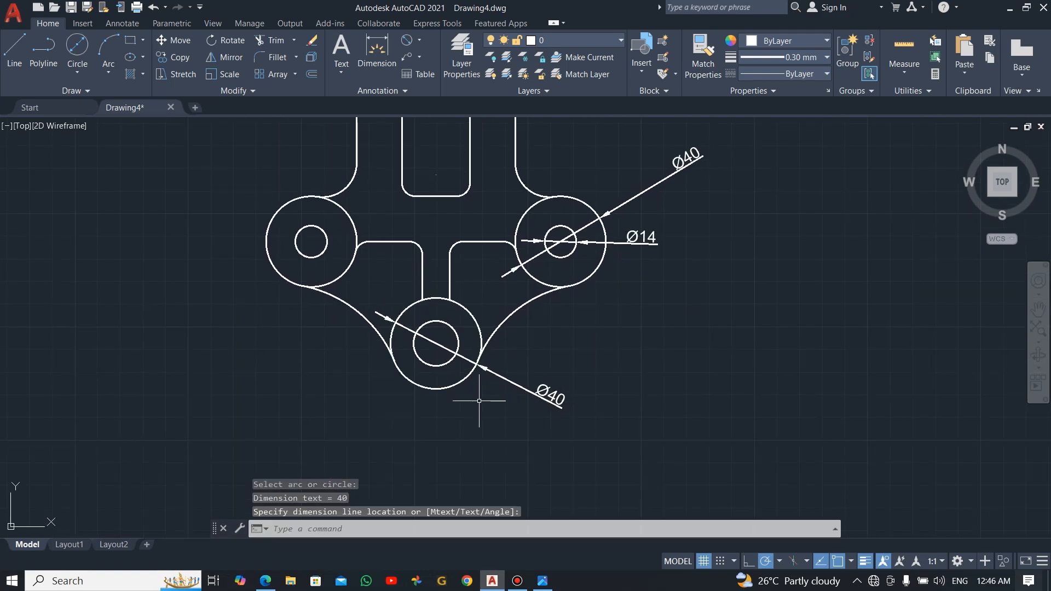
key("Return")
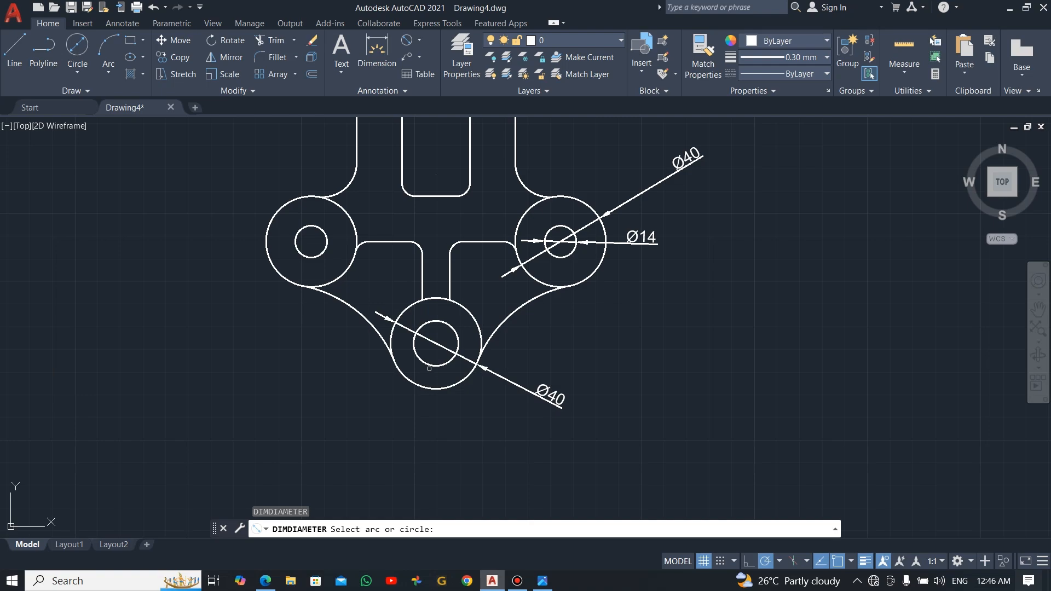
left_click(432, 365)
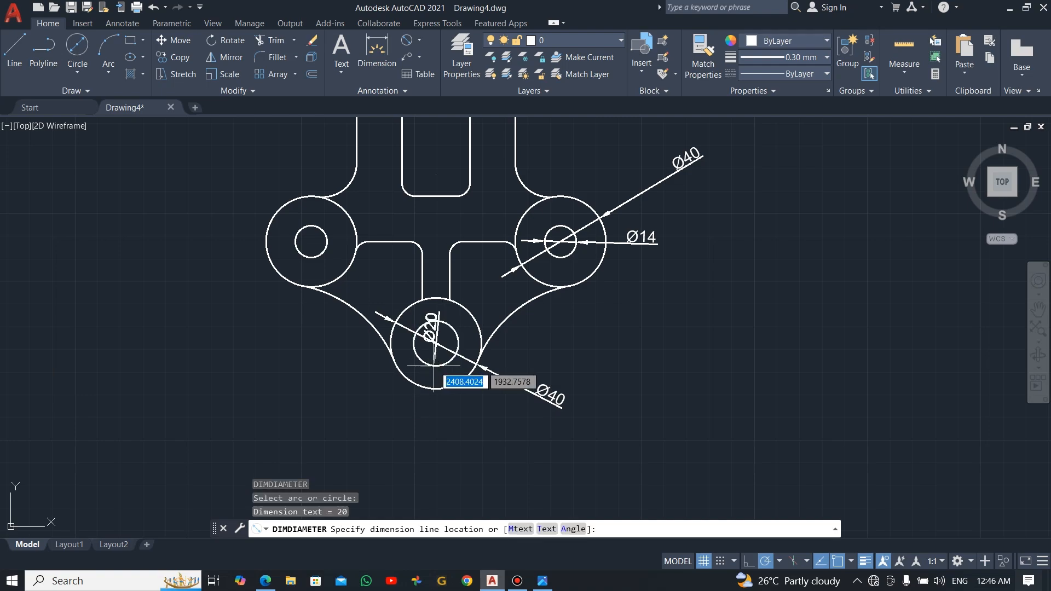
left_click(495, 416)
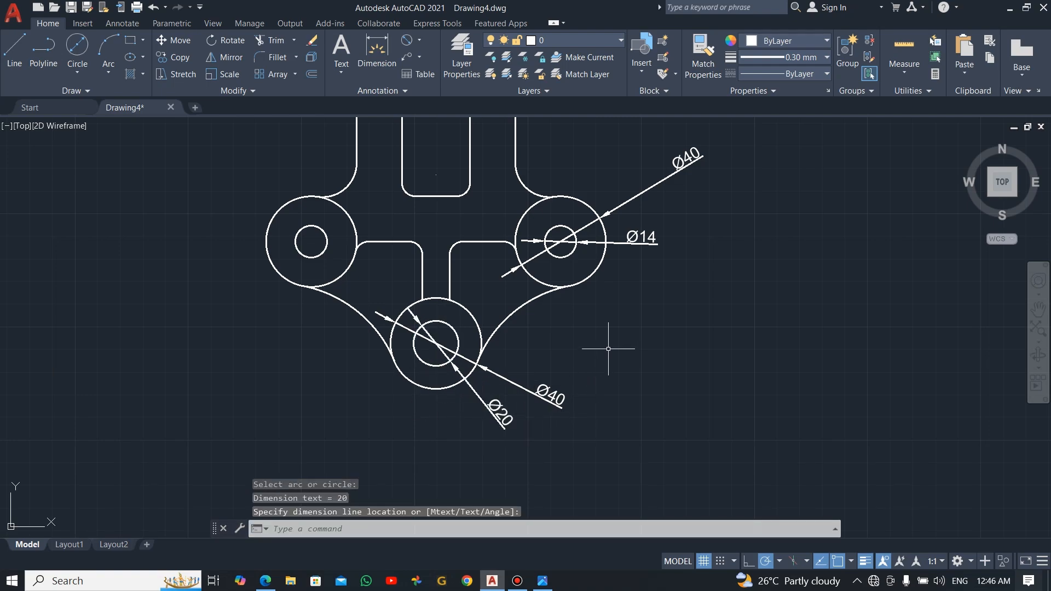
Add a radius dimension to the concave arc joining the middle-right and bottom bosses, with its text outside the profile
left_click(420, 40)
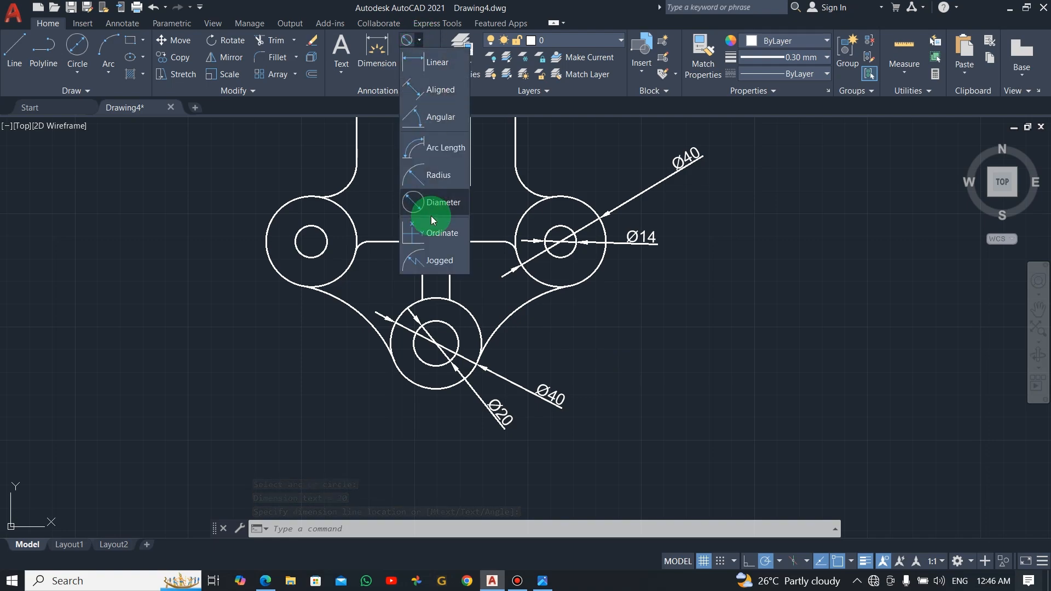
left_click(438, 175)
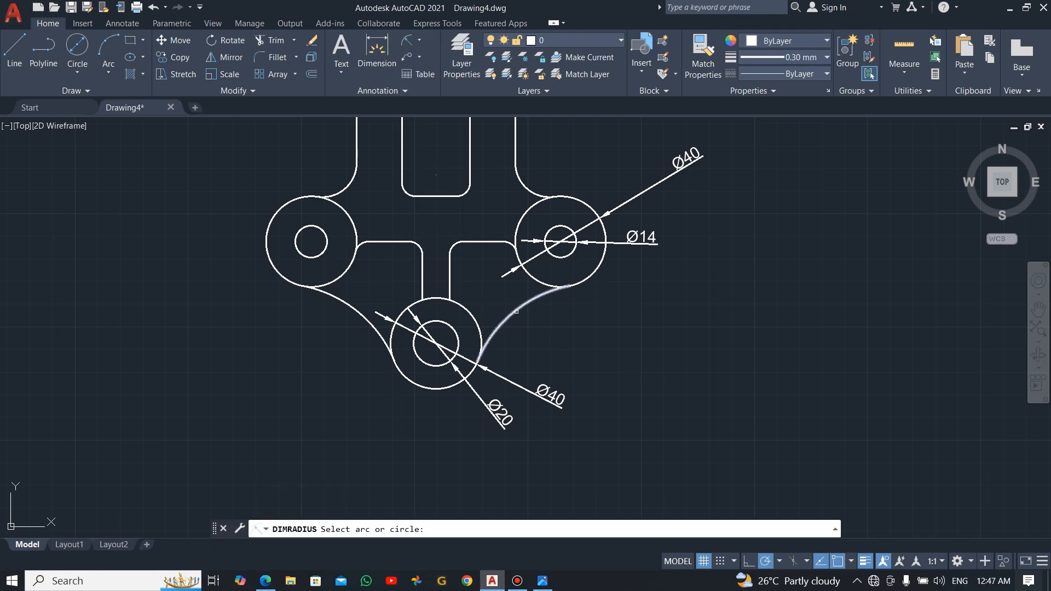
left_click(516, 311)
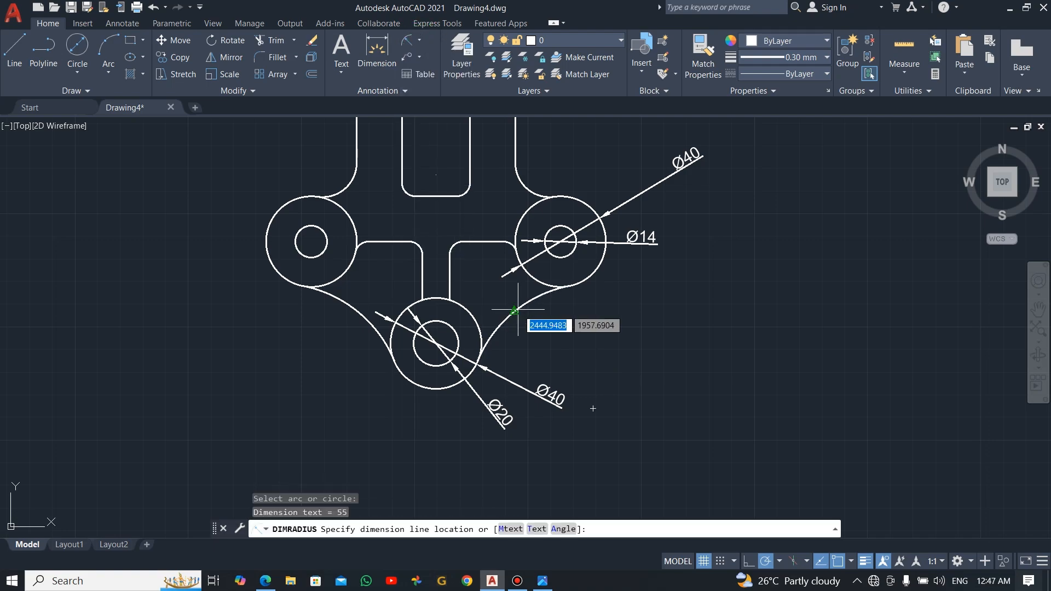
left_click(539, 343)
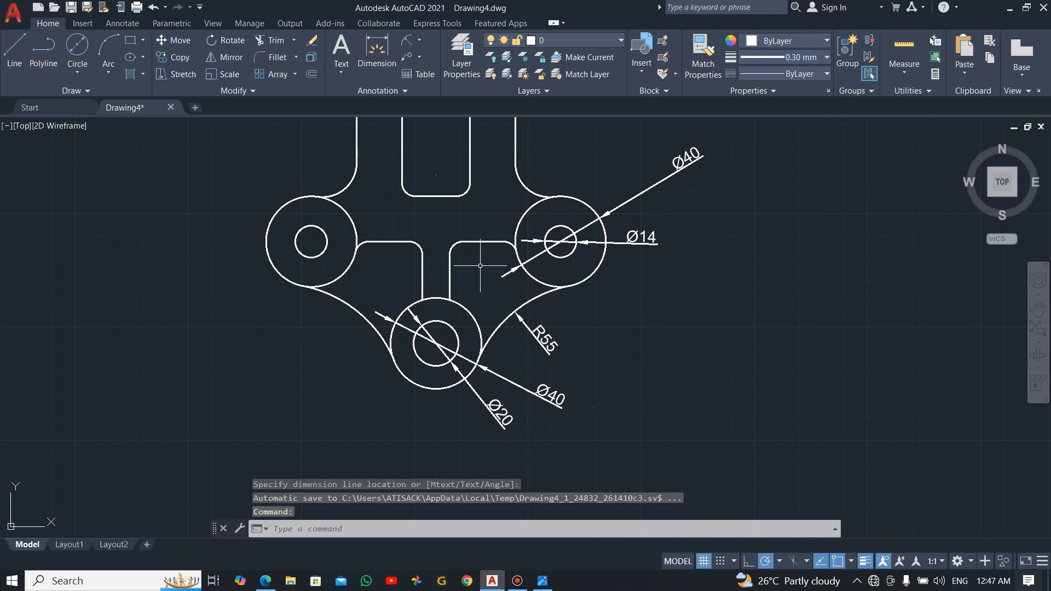
Add a radius dimension to the fillet at the upper-left corner of the narrow neck above the bottom boss, with its text above the corner
key("Return")
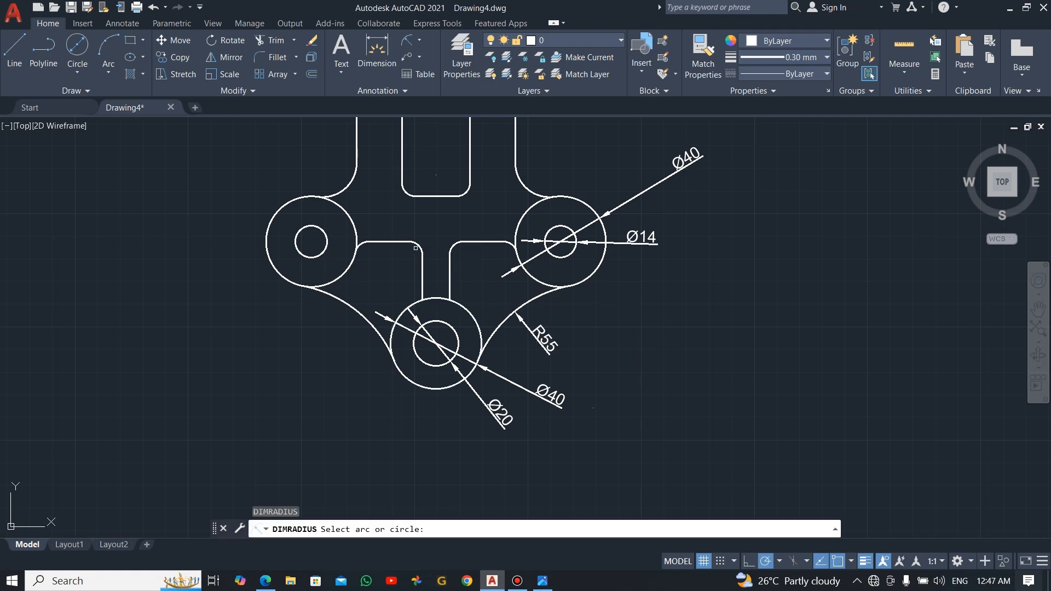
left_click(419, 246)
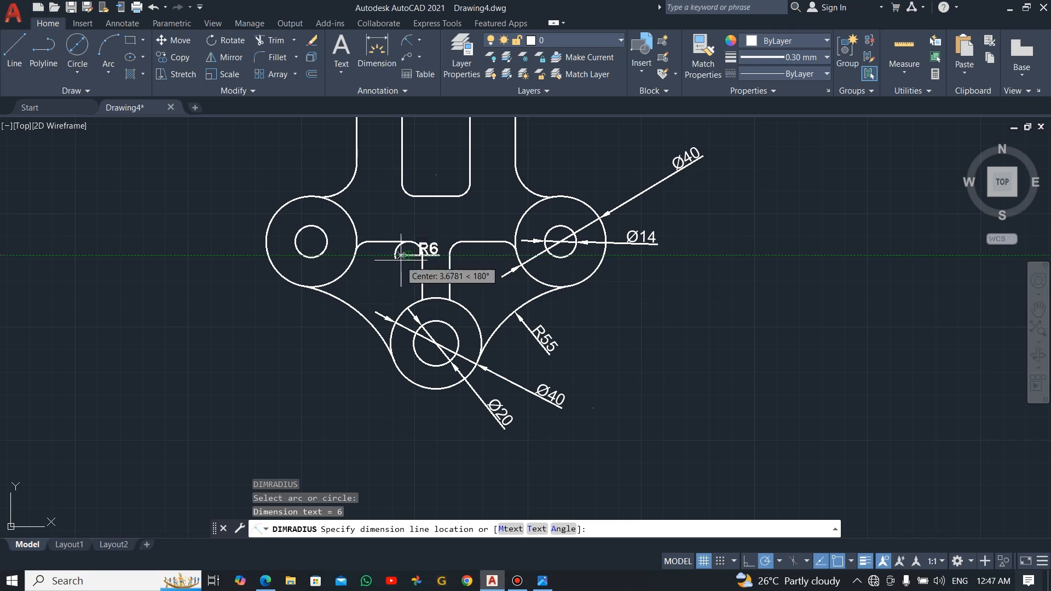
left_click(426, 243)
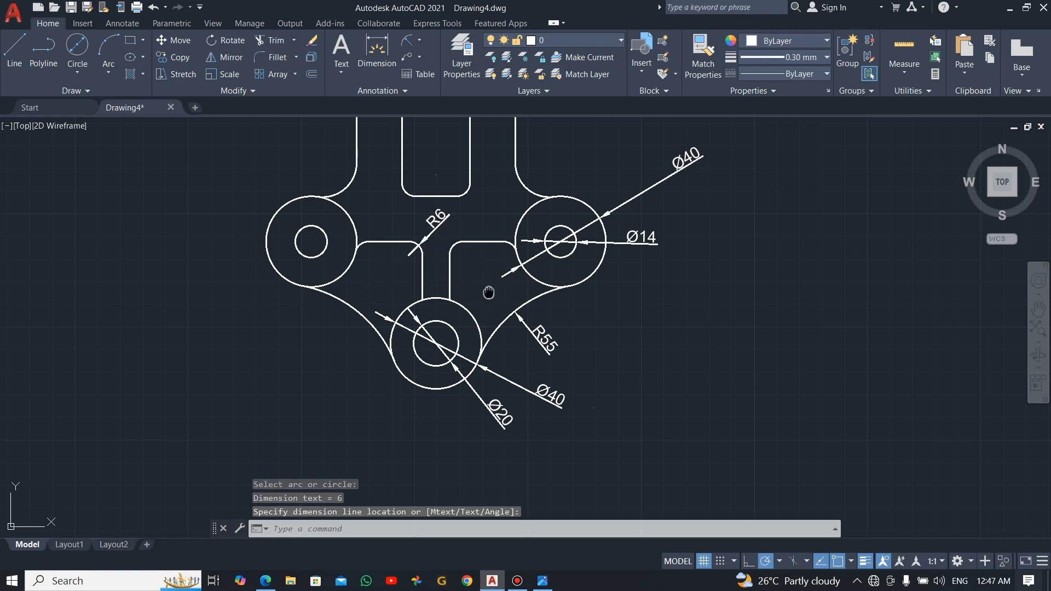
middle_click_drag(488, 293, 511, 312)
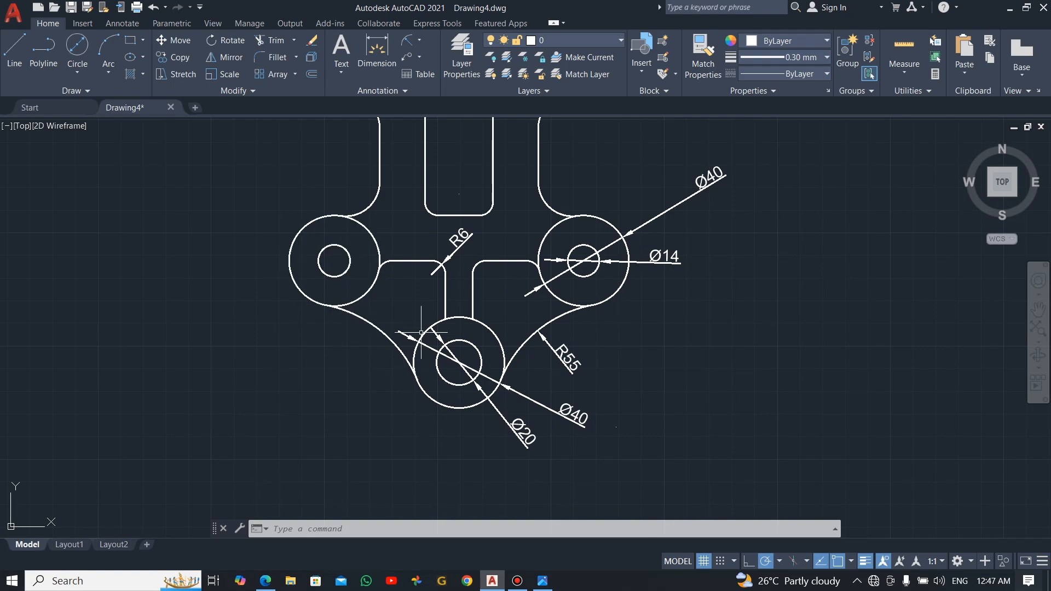
Add a horizontal linear dimension between the centers of the two upper bosses, placed above the top arc
mouse_move(695, 347)
middle_mouse_down()
mouse_move(643, 370)
mouse_move(644, 441)
middle_mouse_up()
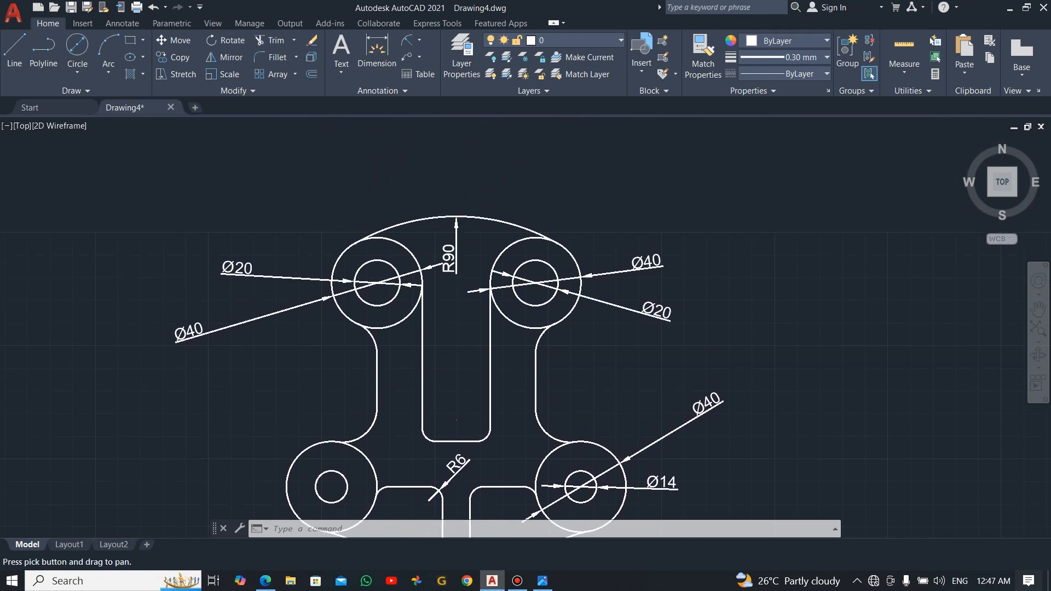
left_click(419, 41)
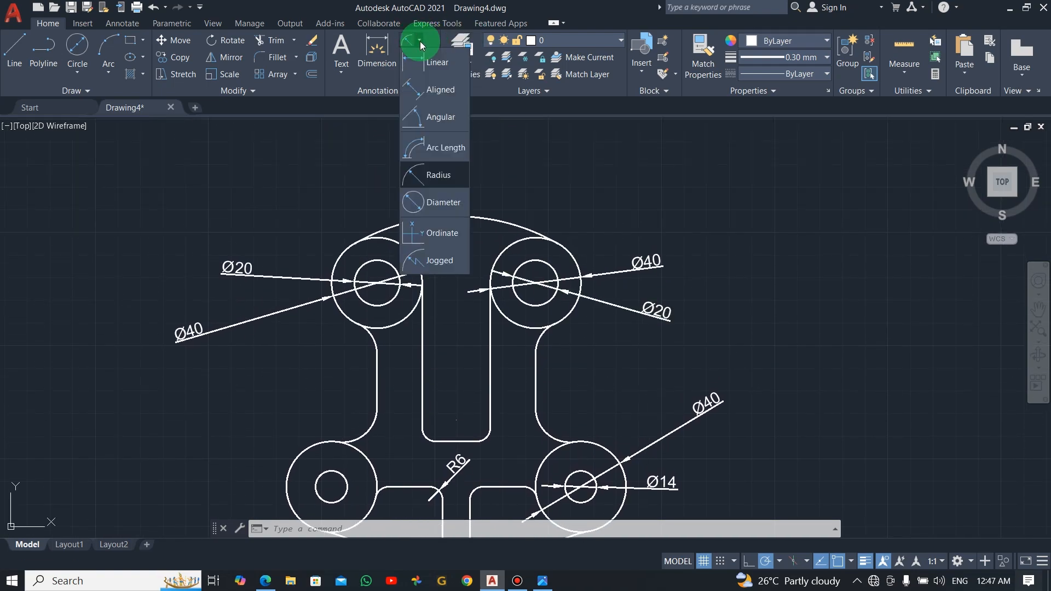
left_click(438, 64)
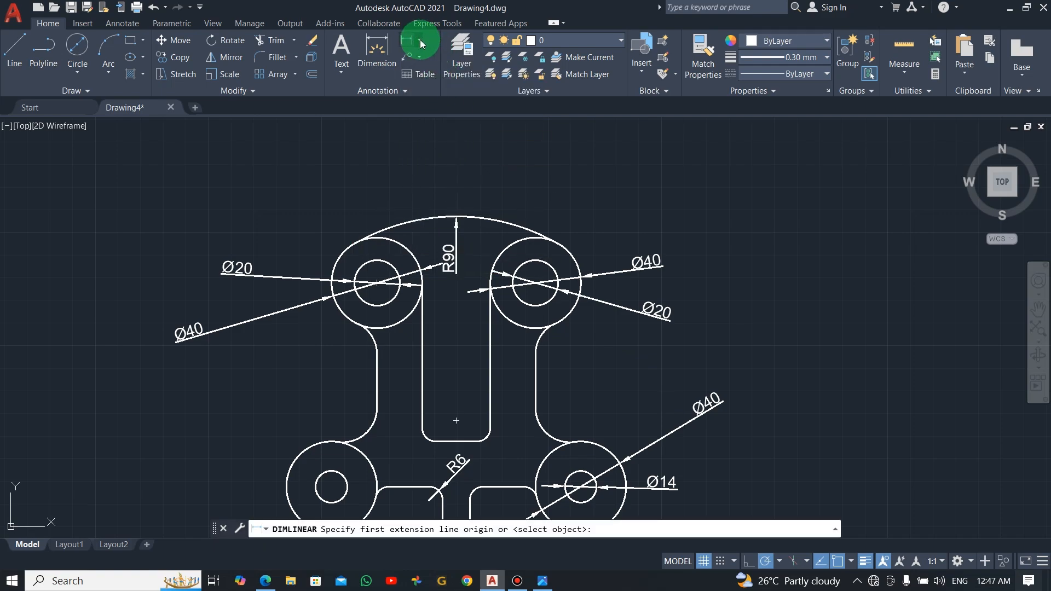
left_click(420, 39)
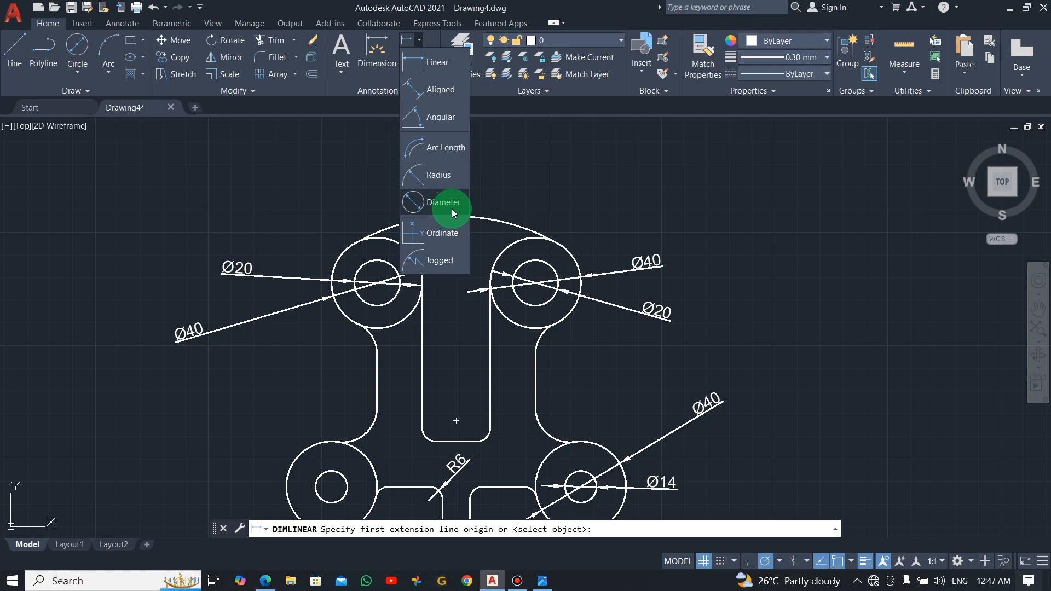
left_click(430, 68)
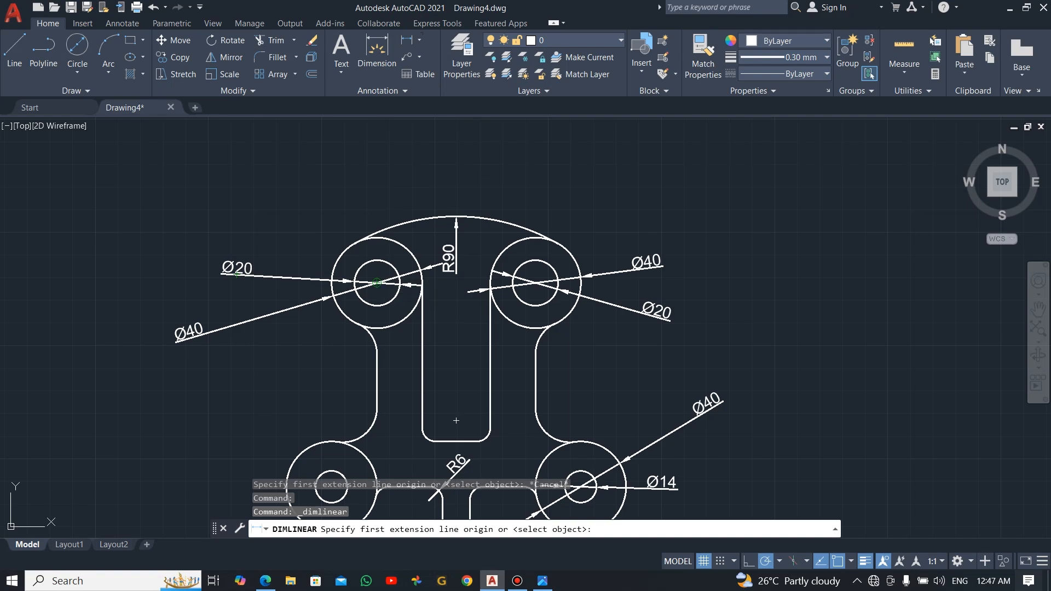
left_click(377, 283)
left_click(536, 283)
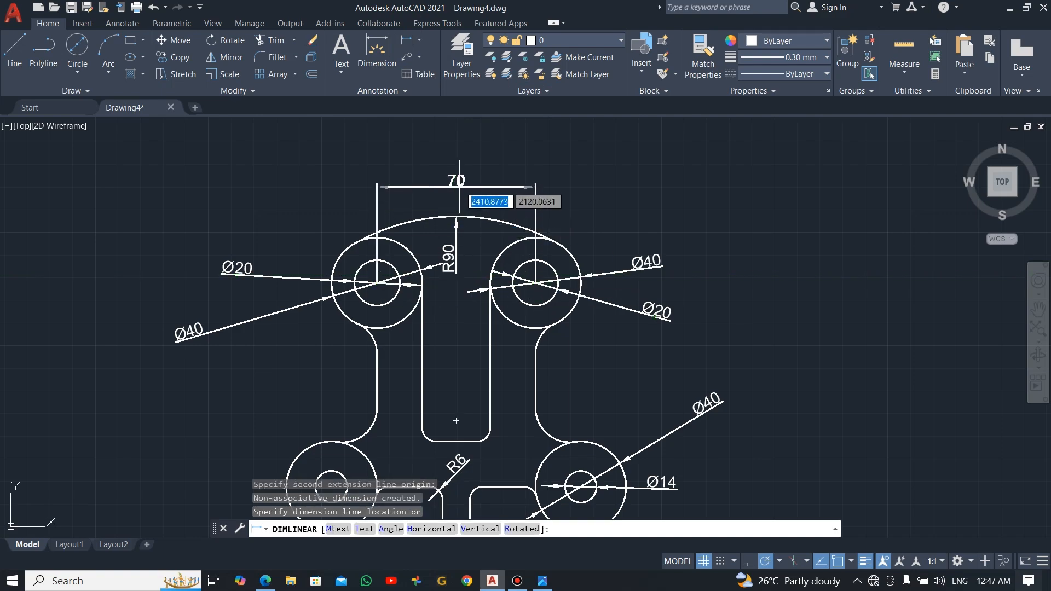
left_click(457, 145)
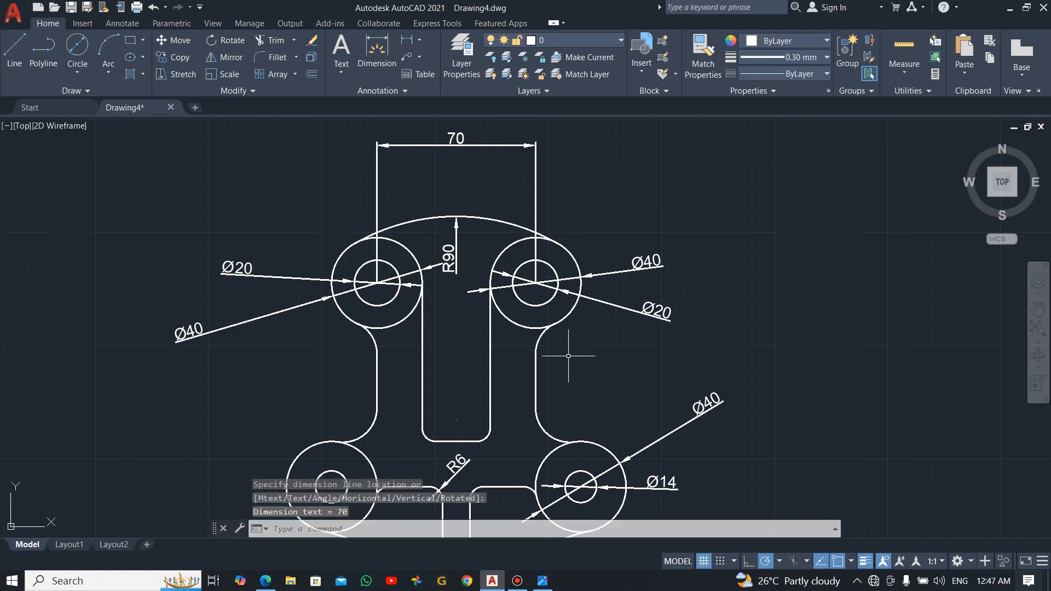
Add a vertical linear dimension between the centers of the upper-right and middle-right bosses, placed to the right of the diameter texts
key("Return")
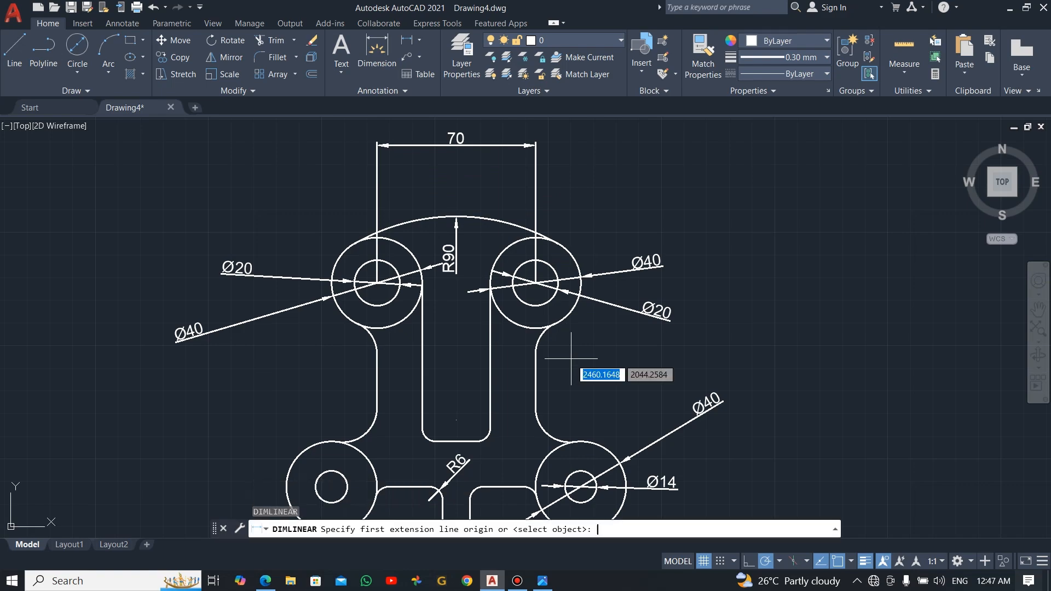
mouse_move(573, 356)
middle_mouse_down()
mouse_move(559, 228)
mouse_move(556, 246)
middle_mouse_up()
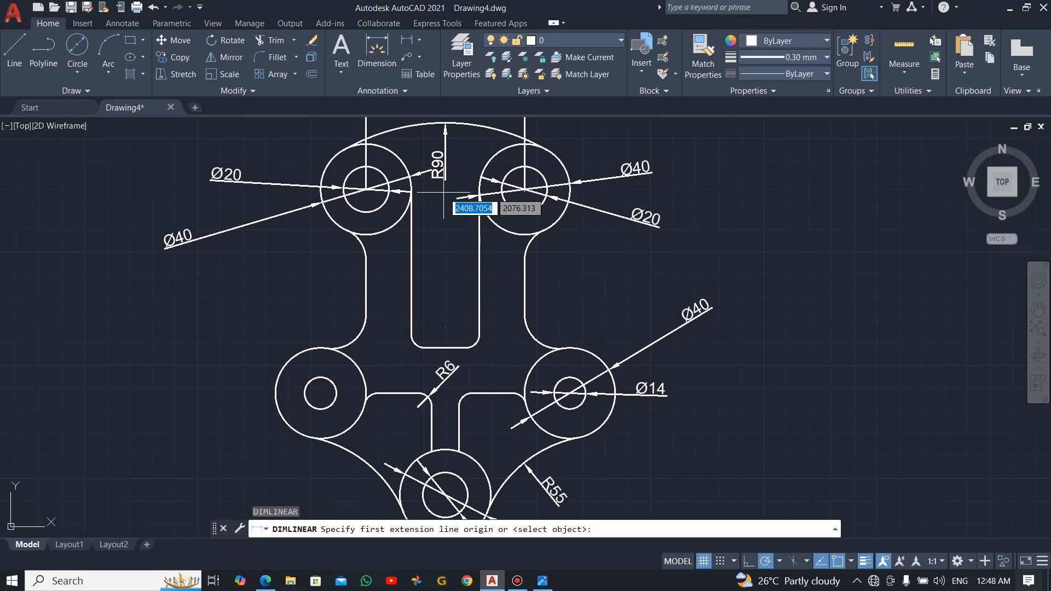
left_click(525, 189)
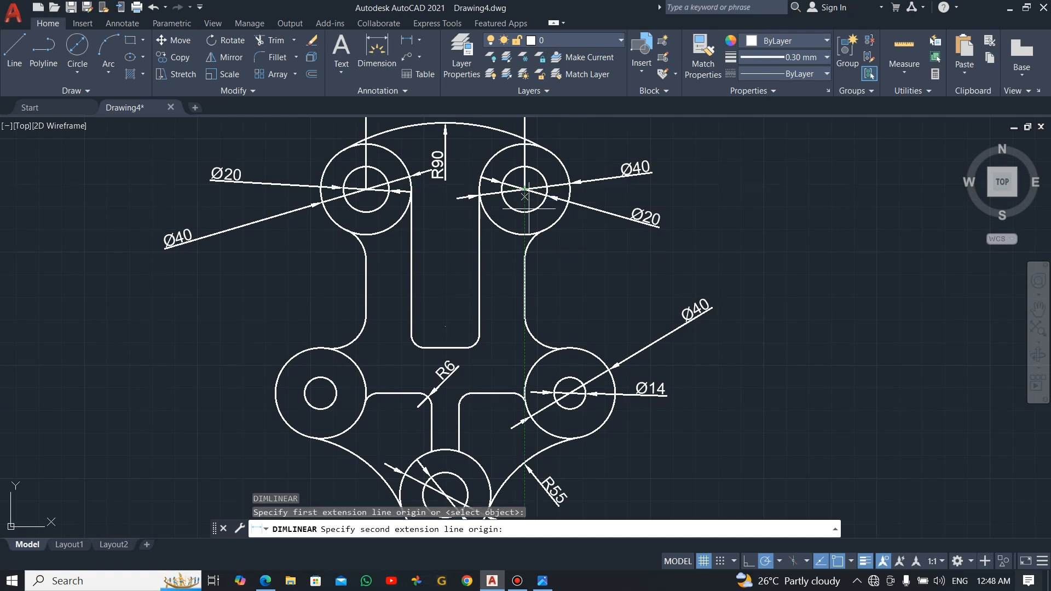
left_click(570, 392)
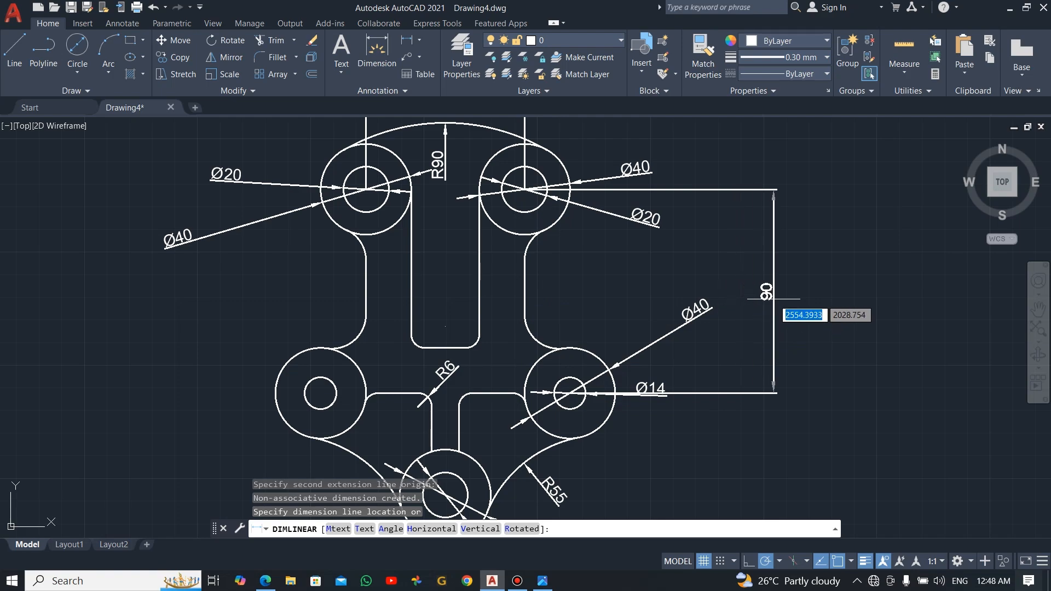
left_click(794, 278)
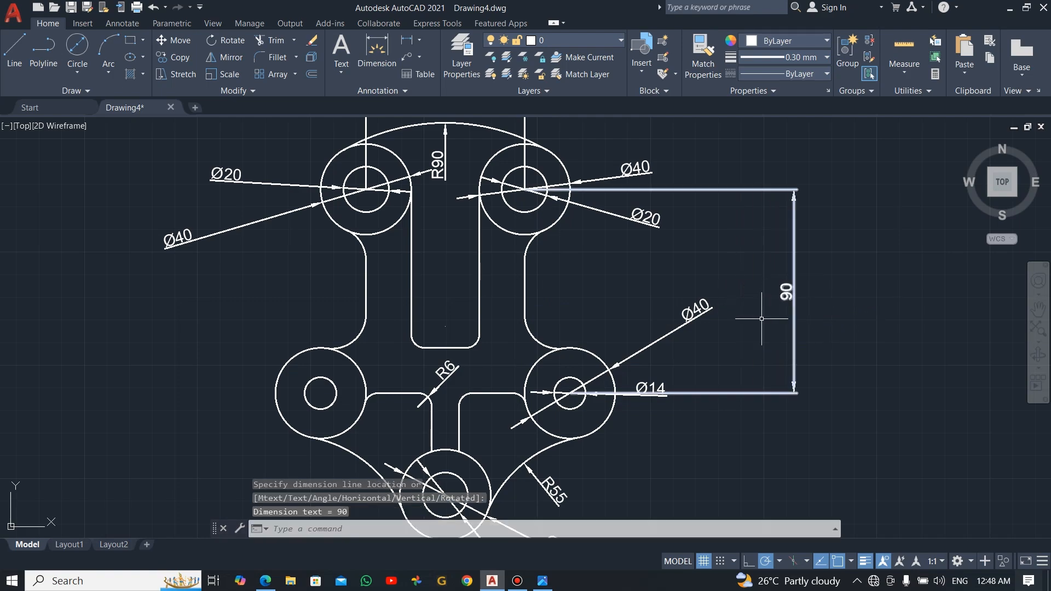
middle_click_drag(695, 445, 715, 375)
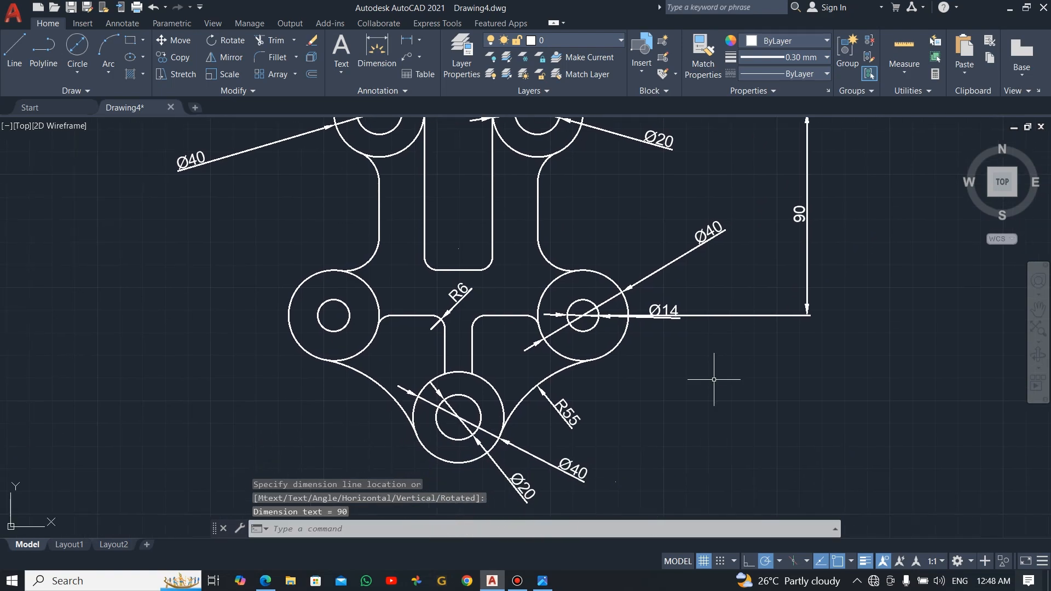
Add a vertical linear dimension between the centers of the middle-right and bottom bosses, placed below the existing vertical dimension
key("space")
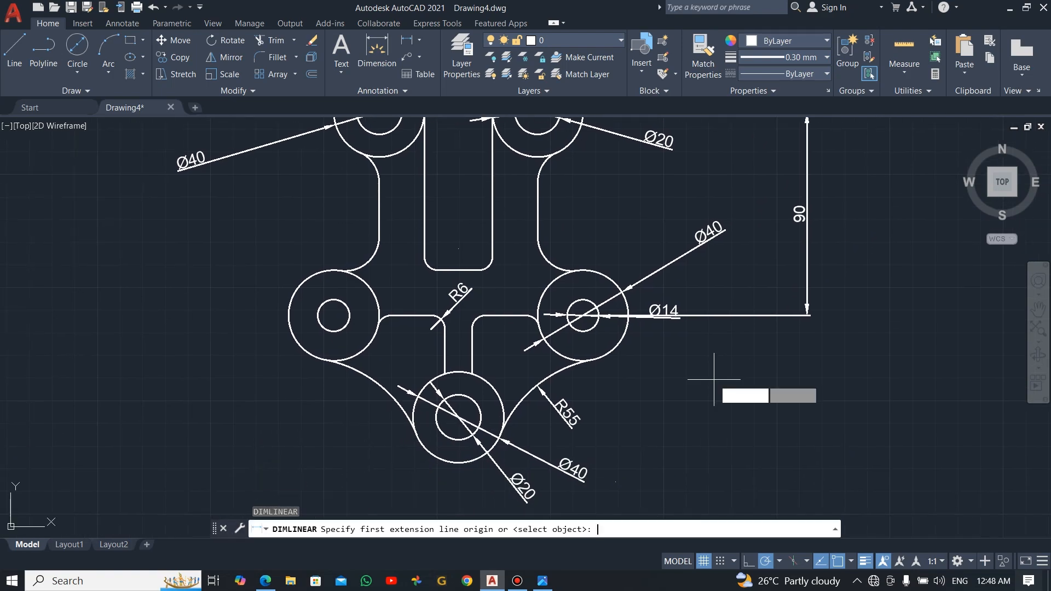
left_click(583, 316)
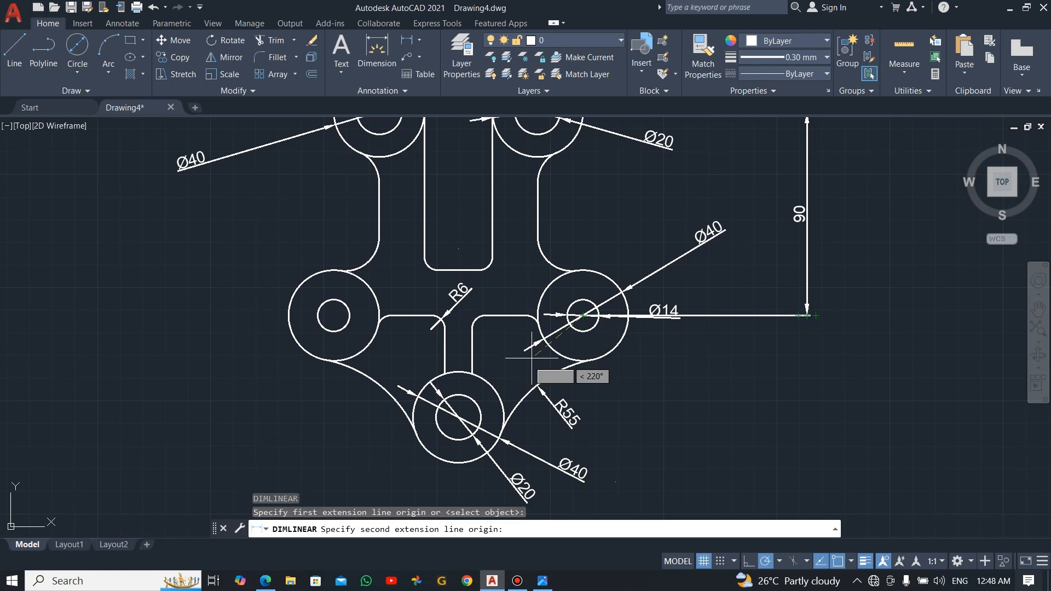
left_click(458, 417)
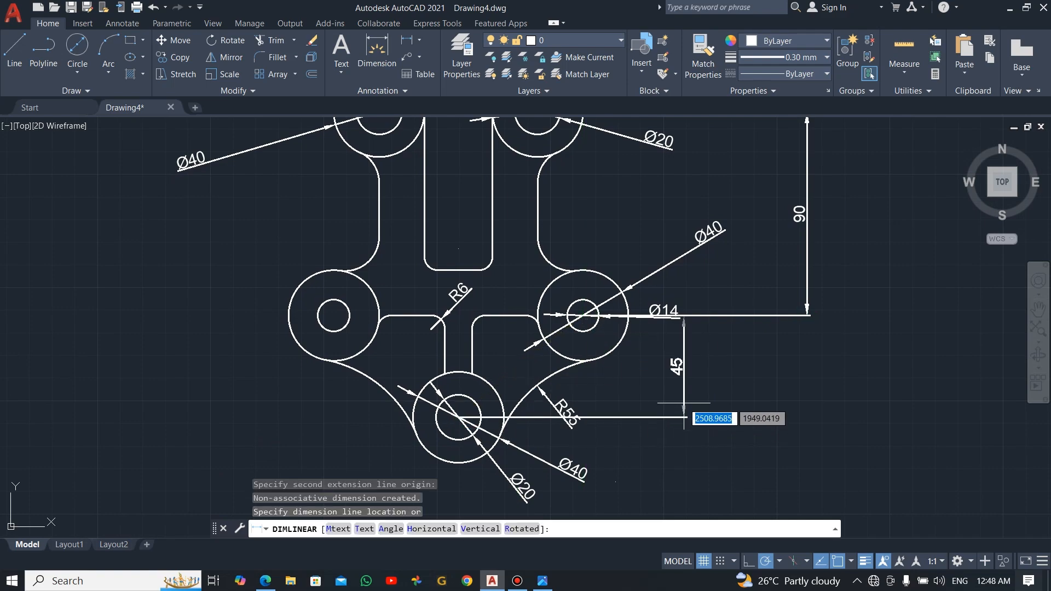
left_click(803, 364)
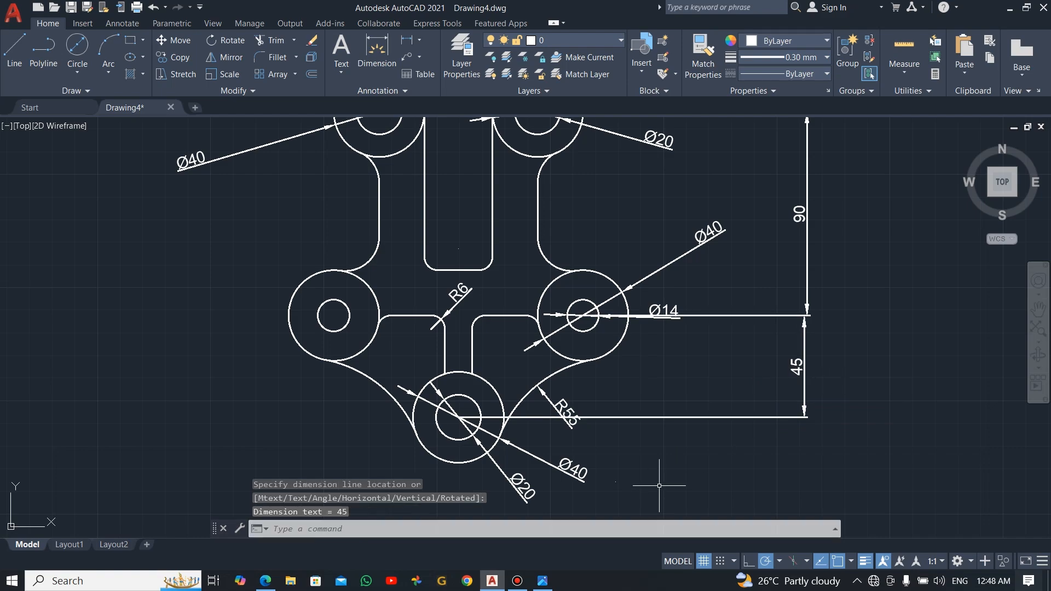
Add a horizontal linear dimension between the centers of the two middle bosses, placed below the bottom boss
middle_click_drag(668, 481, 701, 385)
key("Return")
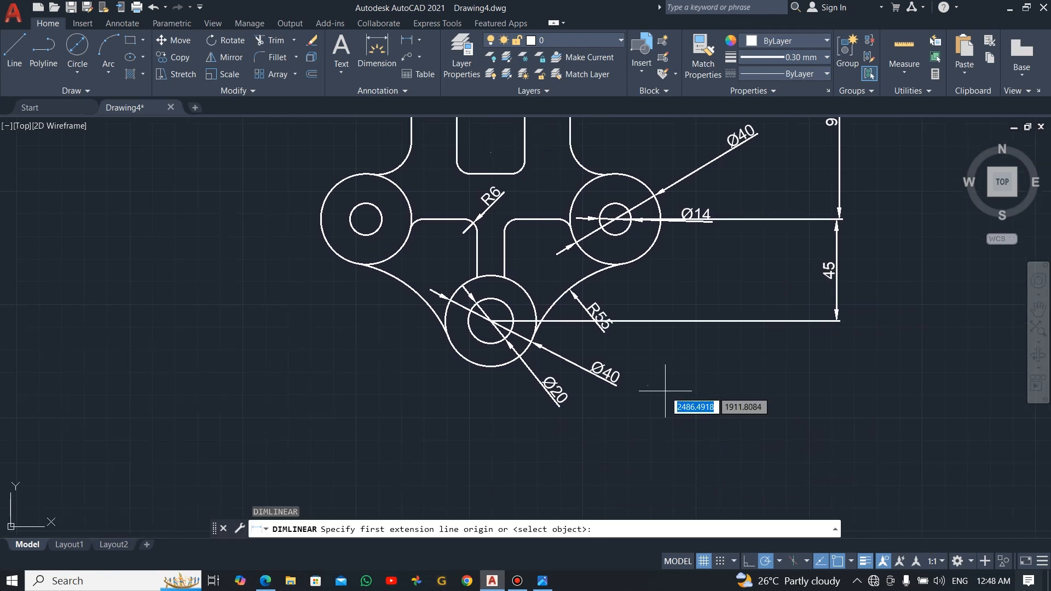
left_click(365, 218)
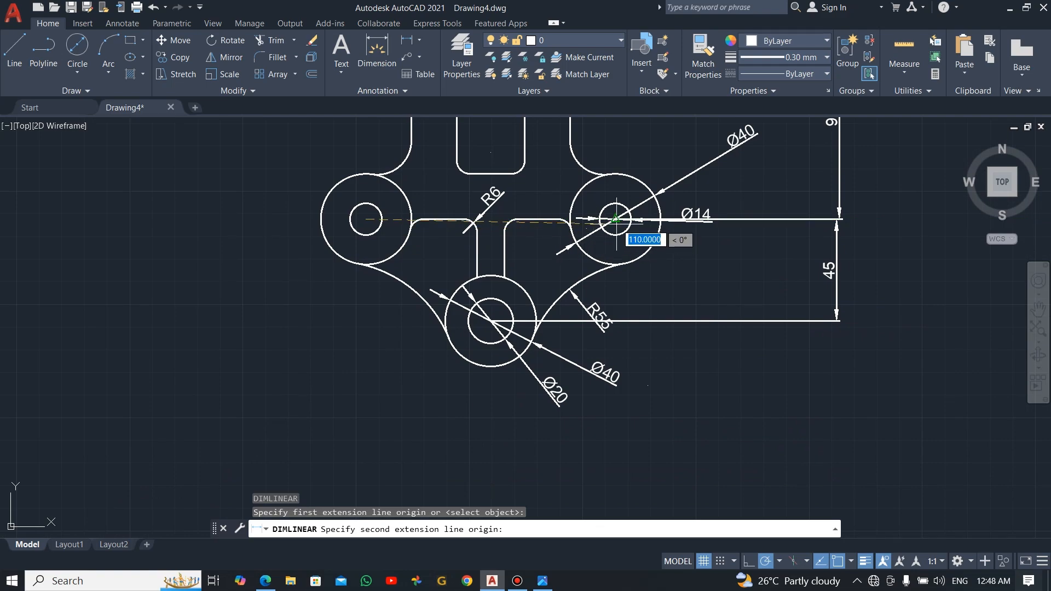
left_click(615, 219)
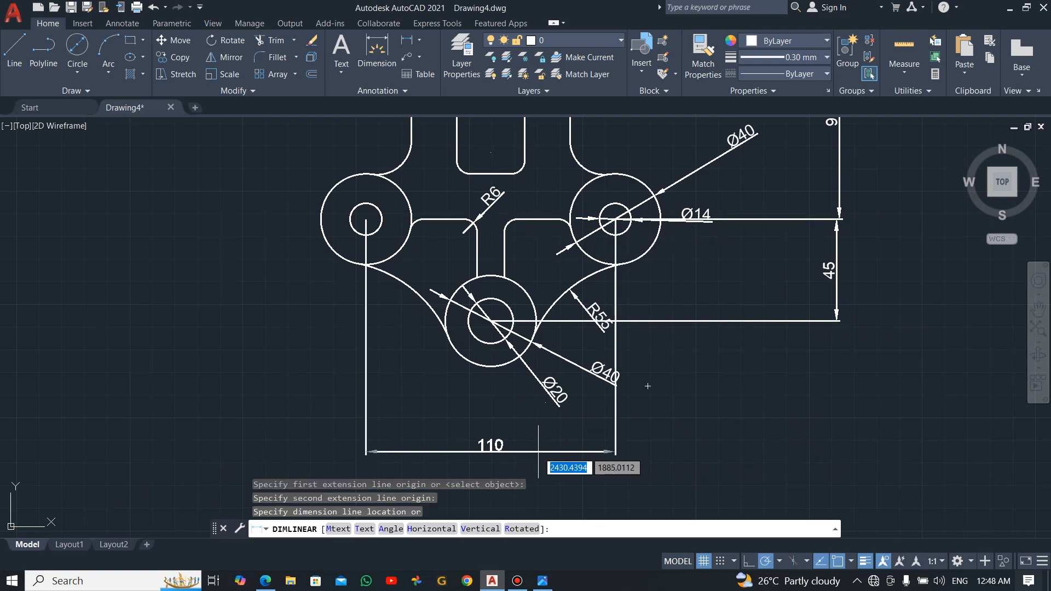
left_click(490, 449)
Move the text of the bottom boss's outer diameter dimension closer to the boss, clear of the neighbouring extension line
left_click(608, 380)
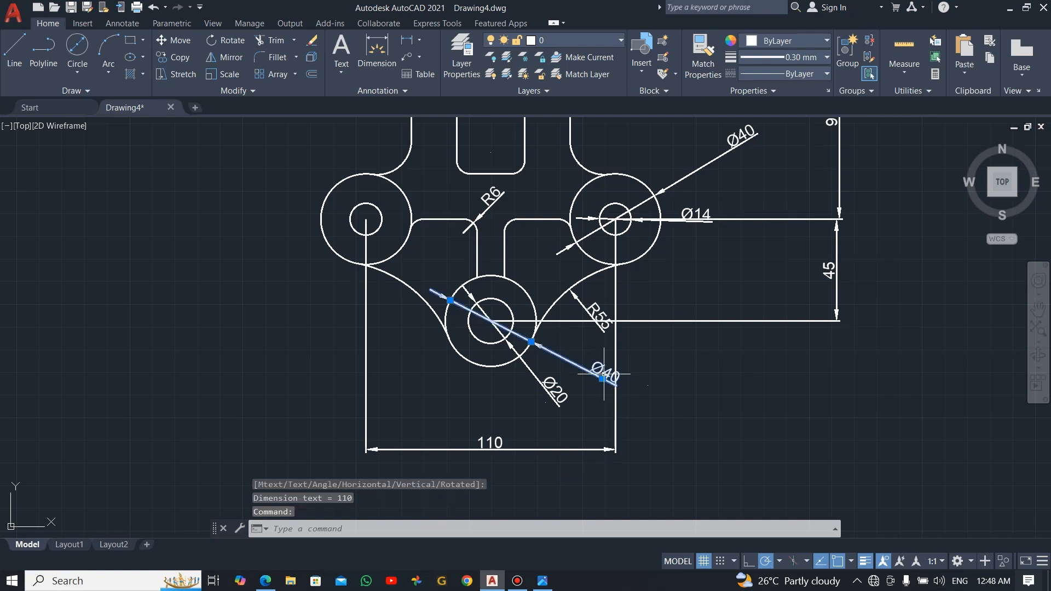
left_click(602, 378)
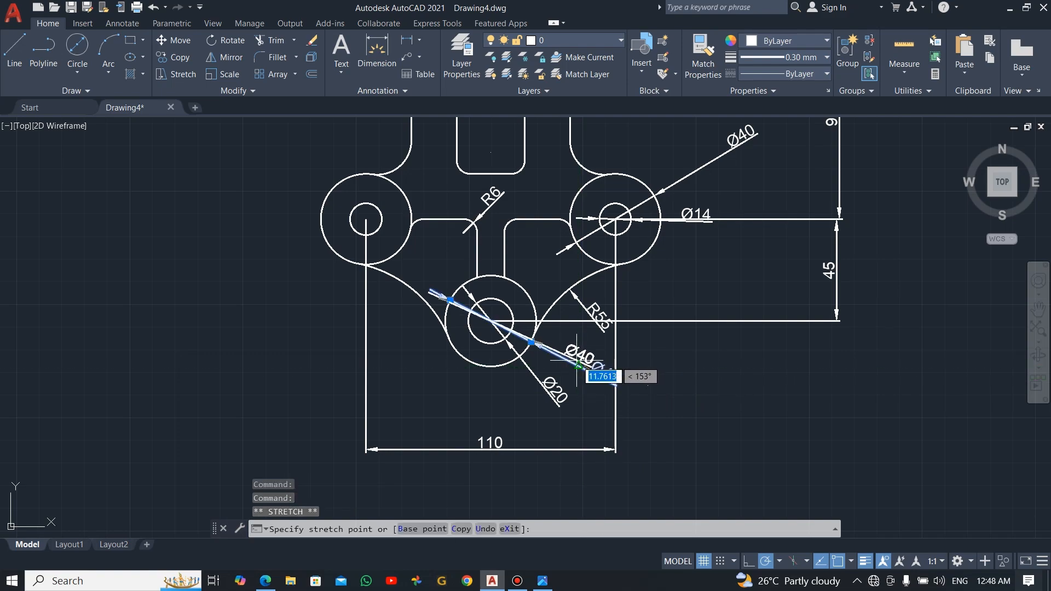
key("Escape")
key("Escape")
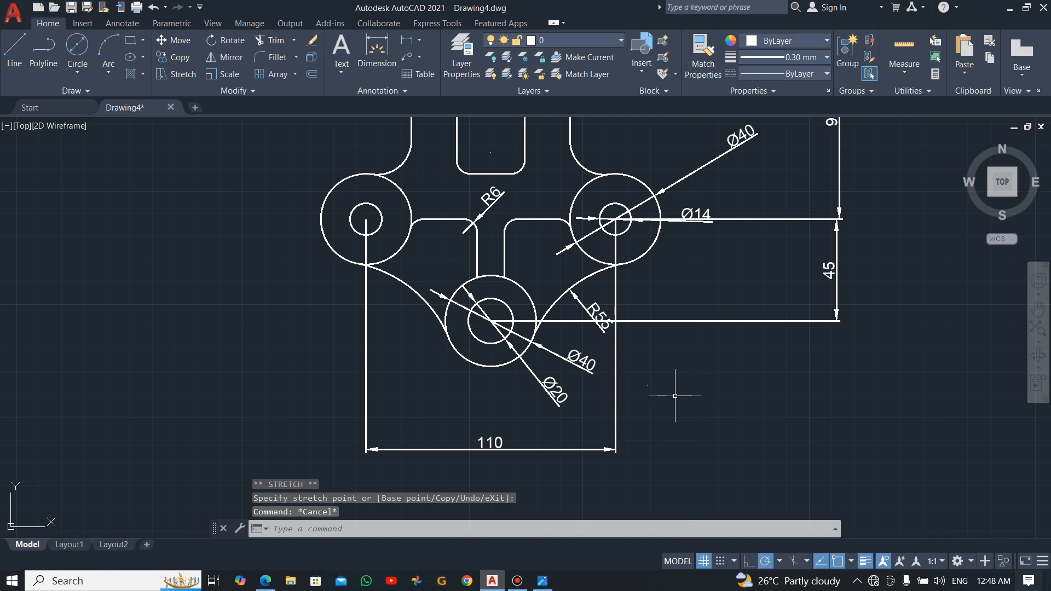
Set the lineweight of all dimensions except the R90 top arc and the middle-right hole's Ø14 to 0.20 mm
scroll(674, 377, "up", 2)
scroll(673, 356, "down", 4)
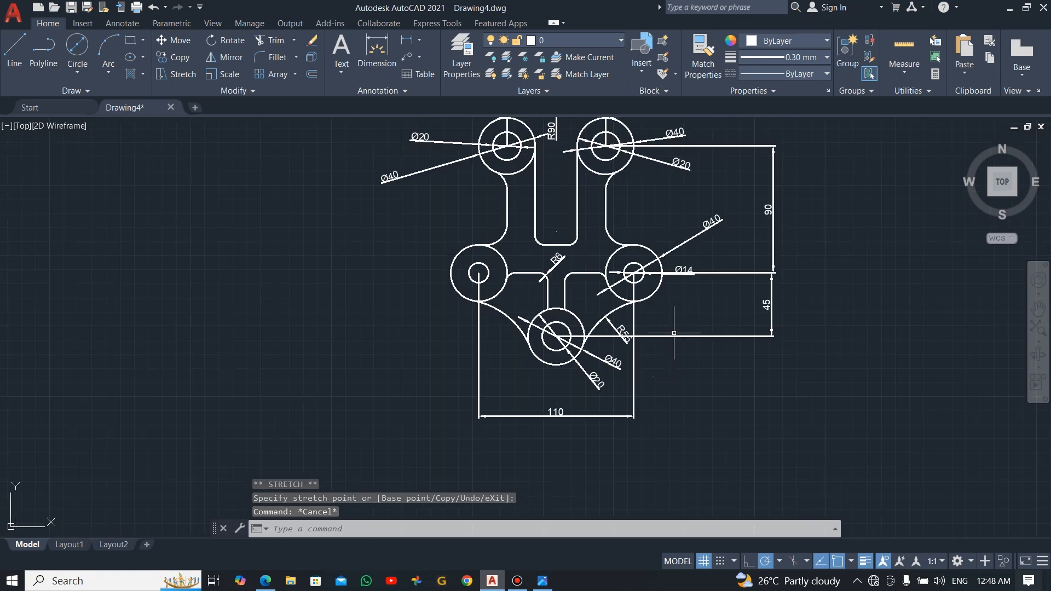
middle_click_drag(674, 333, 653, 400)
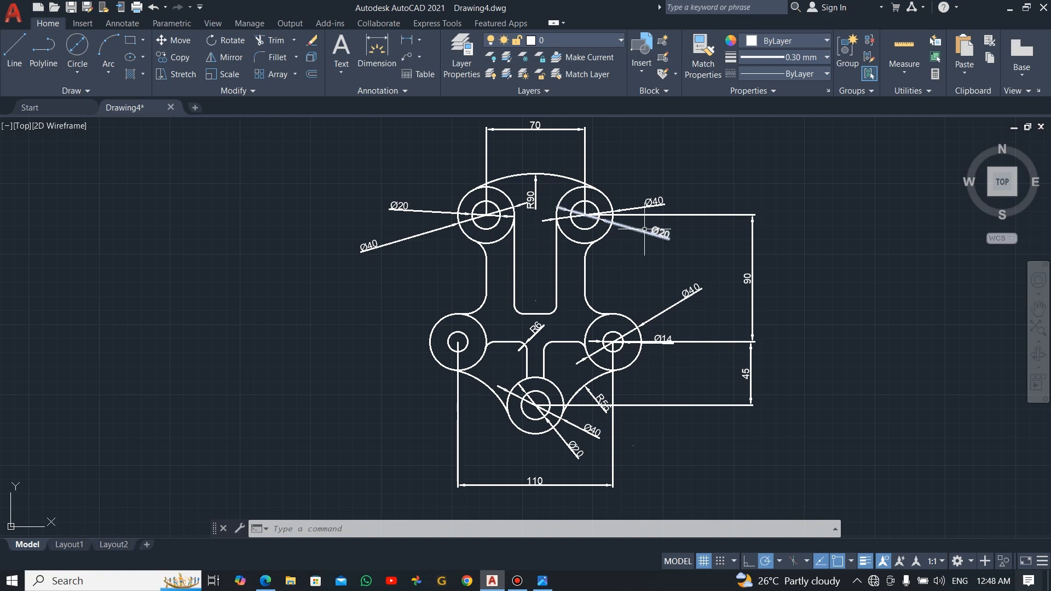
left_click(703, 151)
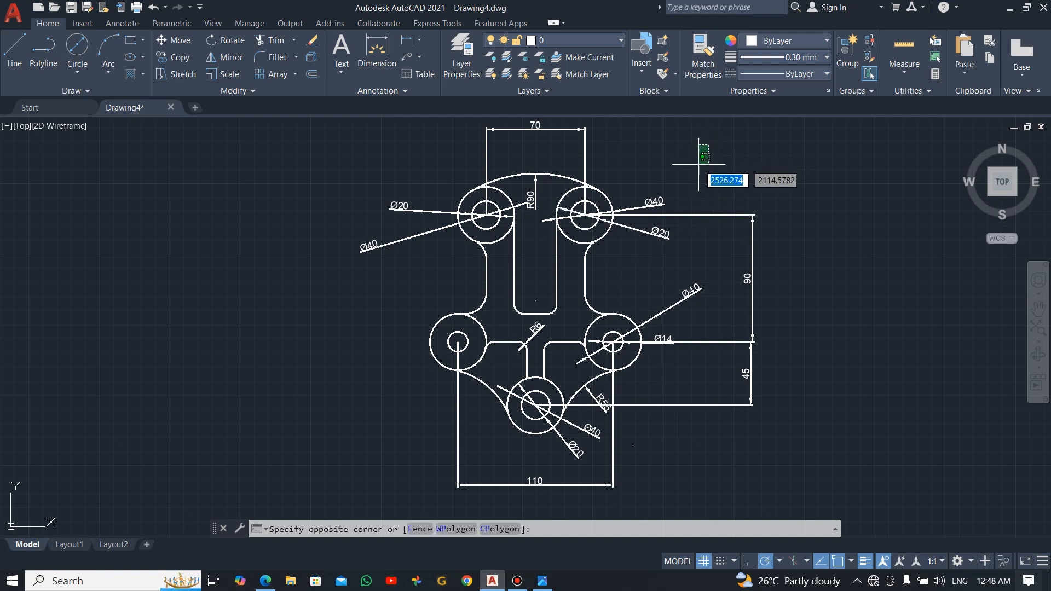
left_click(645, 241)
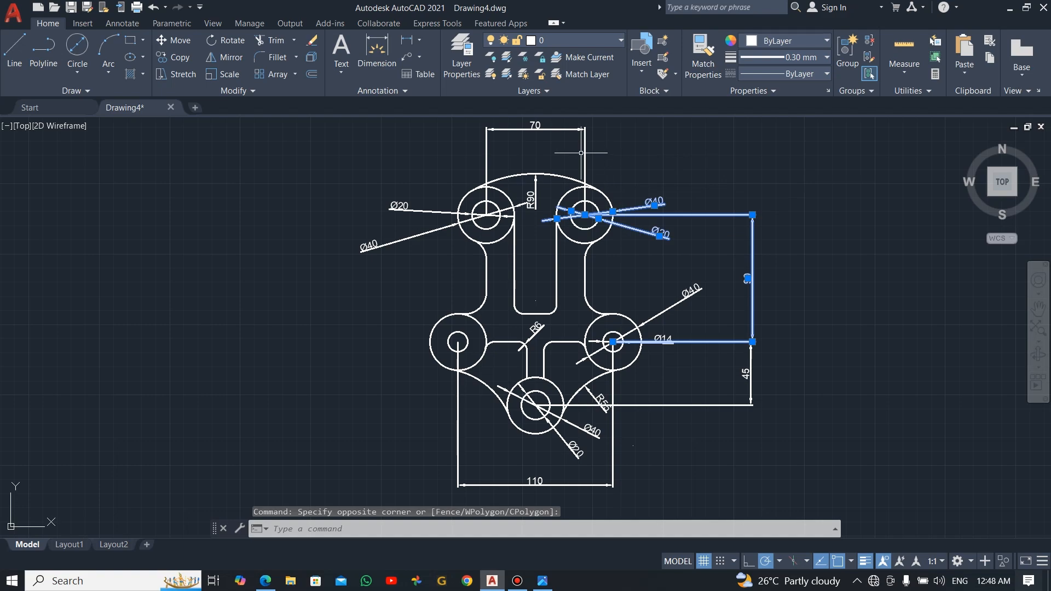
left_click(614, 138)
left_click(539, 152)
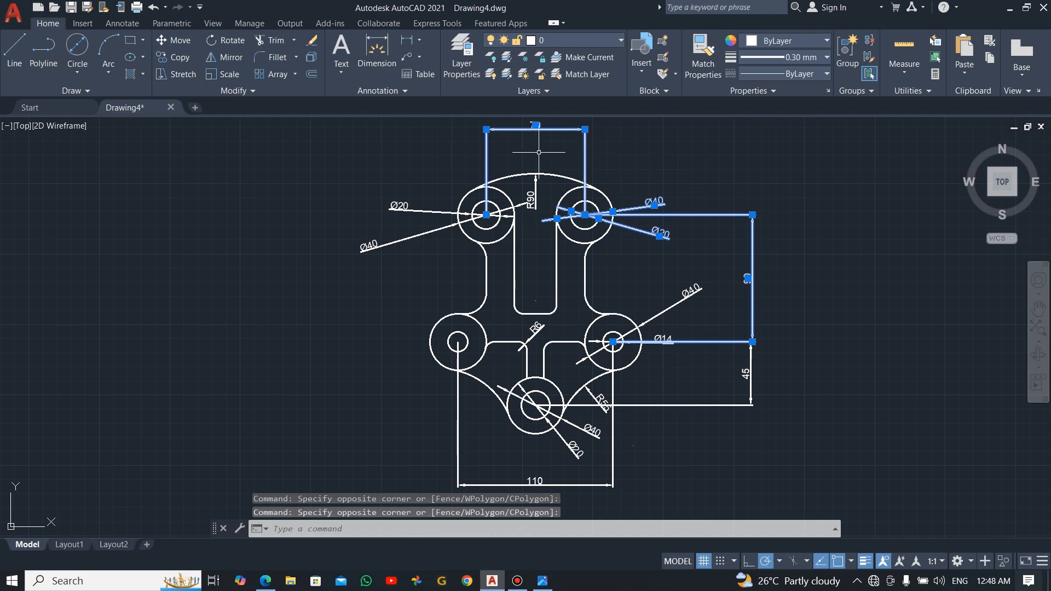
left_click(446, 160)
left_click(354, 259)
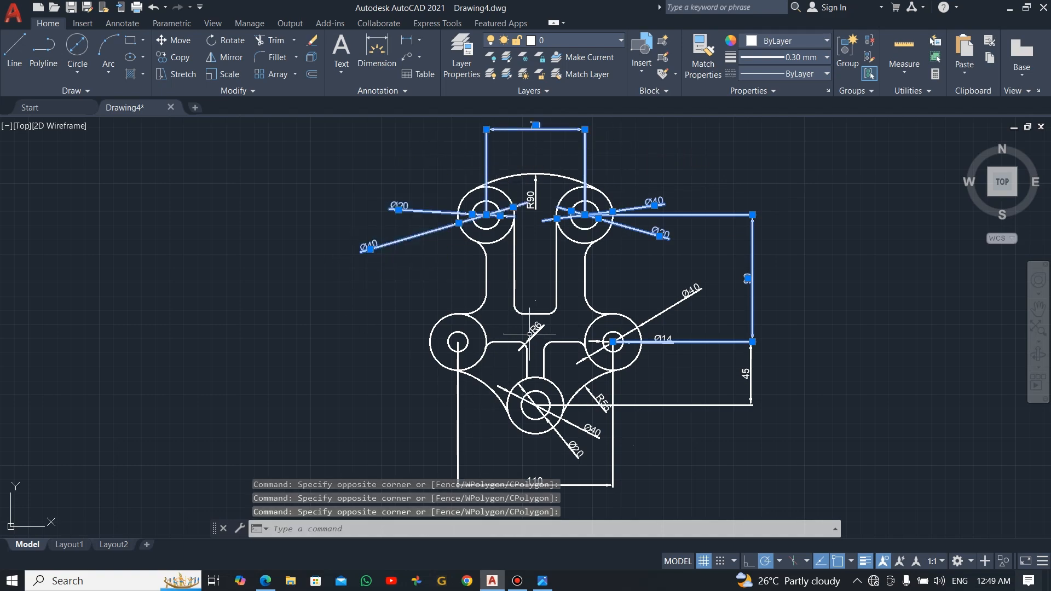
left_click(668, 308)
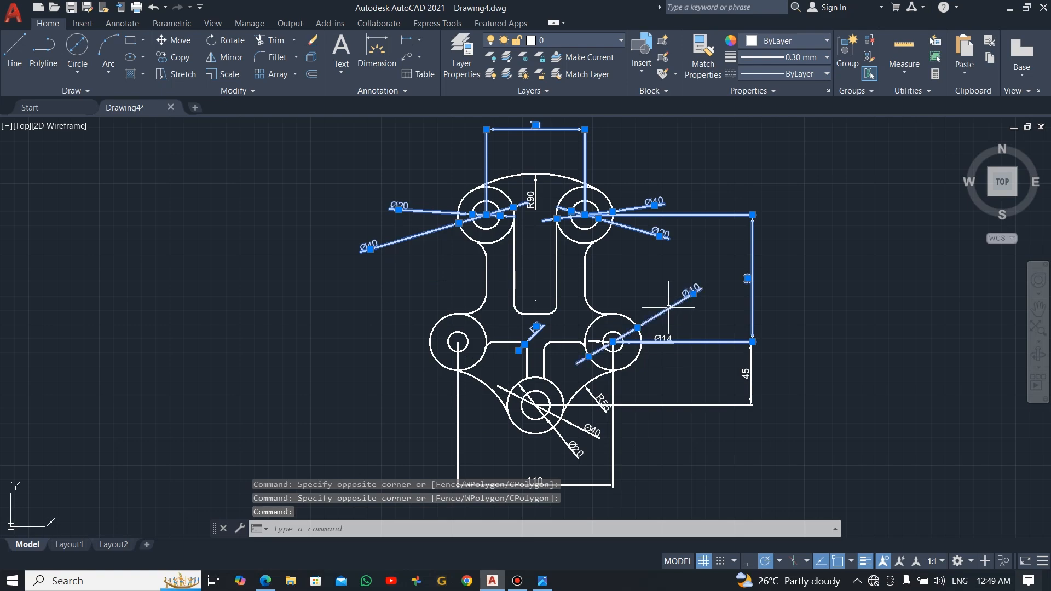
left_click(597, 404)
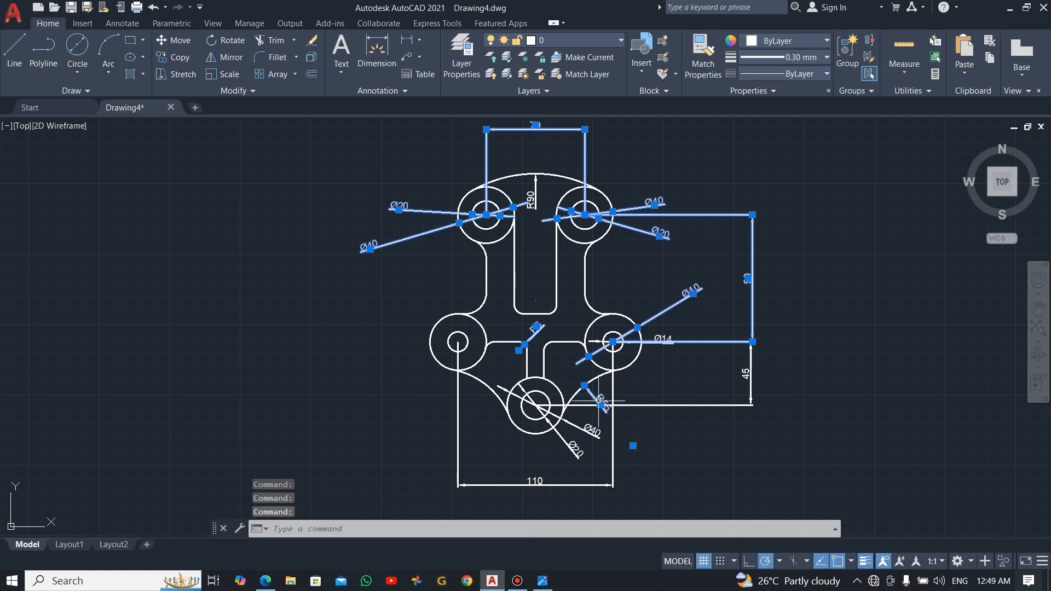
left_click(673, 407)
left_click(589, 428)
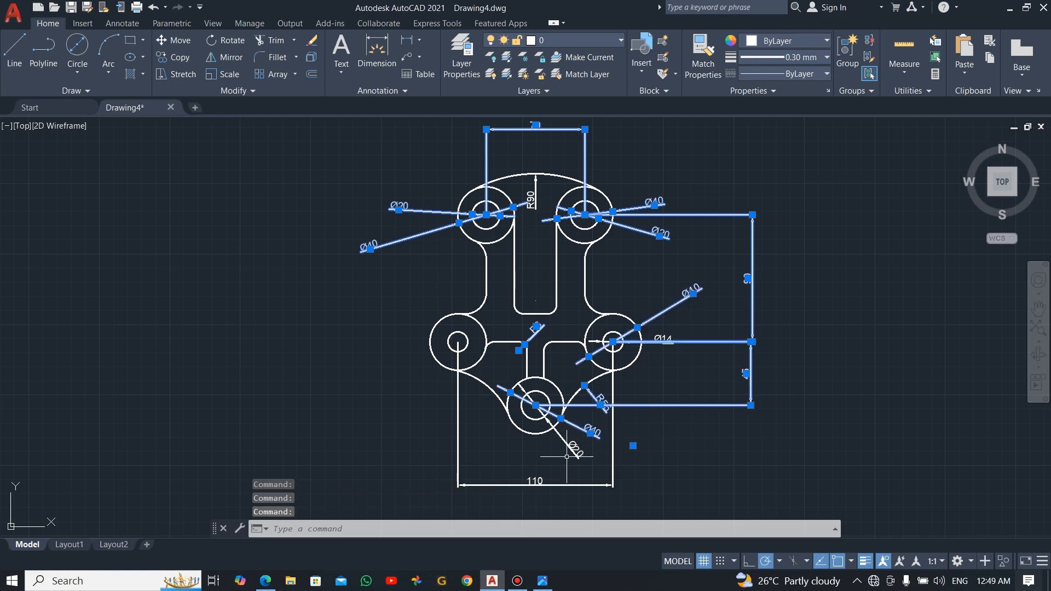
left_click(575, 450)
left_click(576, 449)
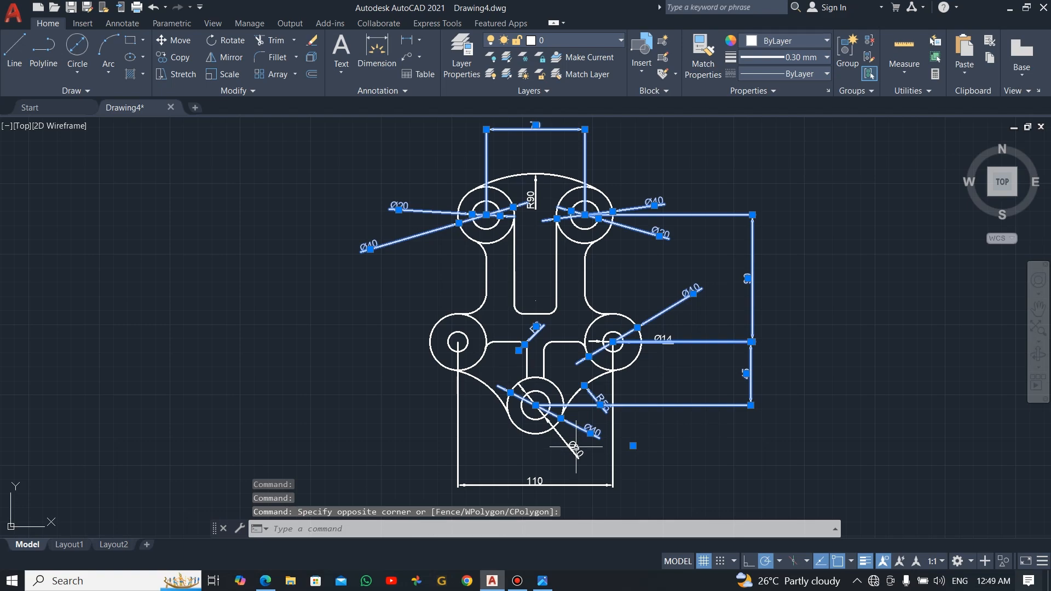
left_click(576, 447)
left_click(549, 482)
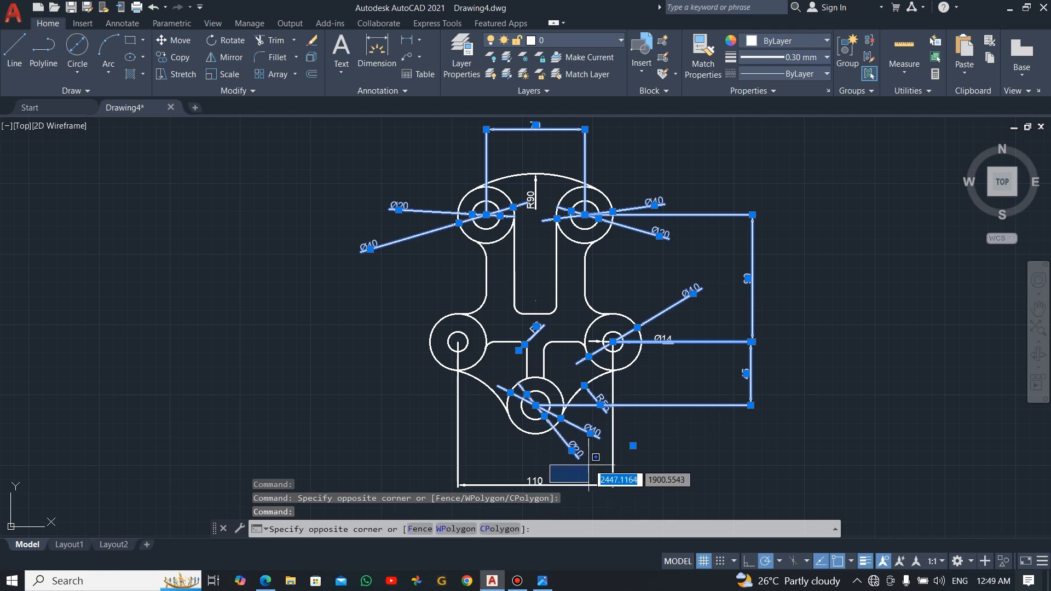
left_click(526, 481)
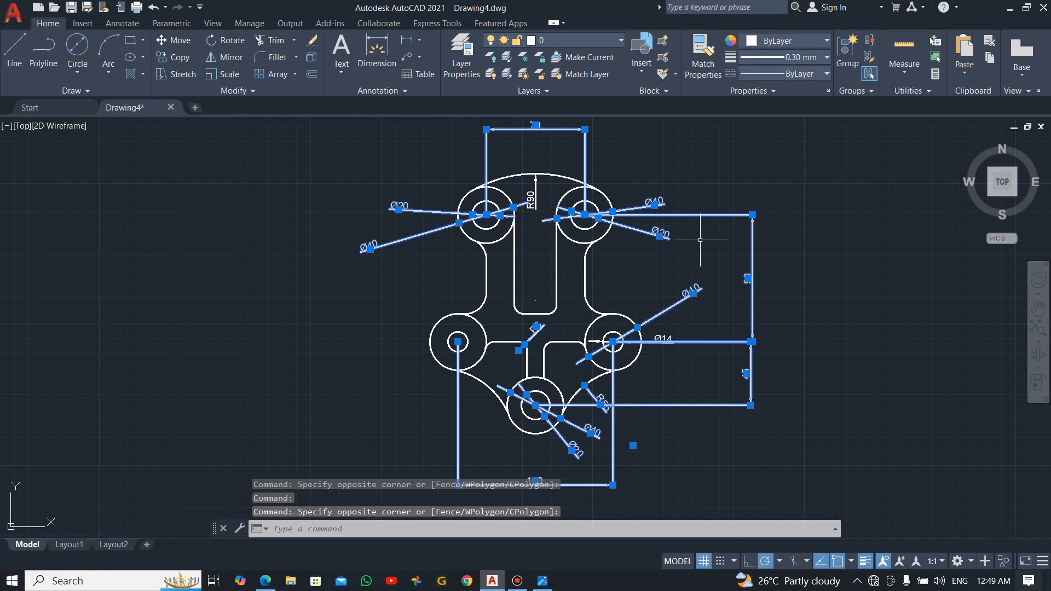
right_click(788, 258)
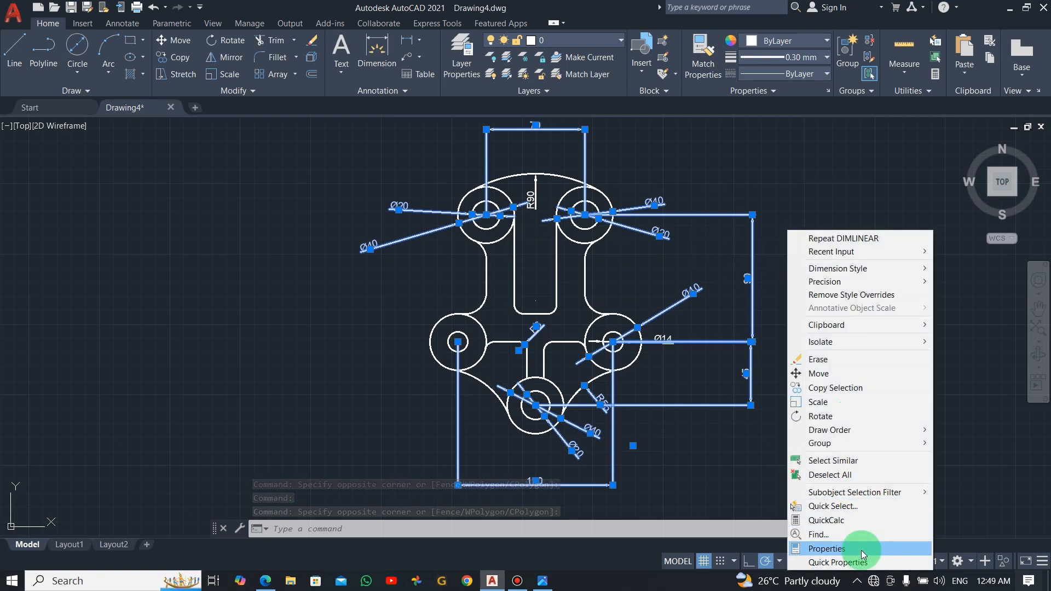
left_click(863, 549)
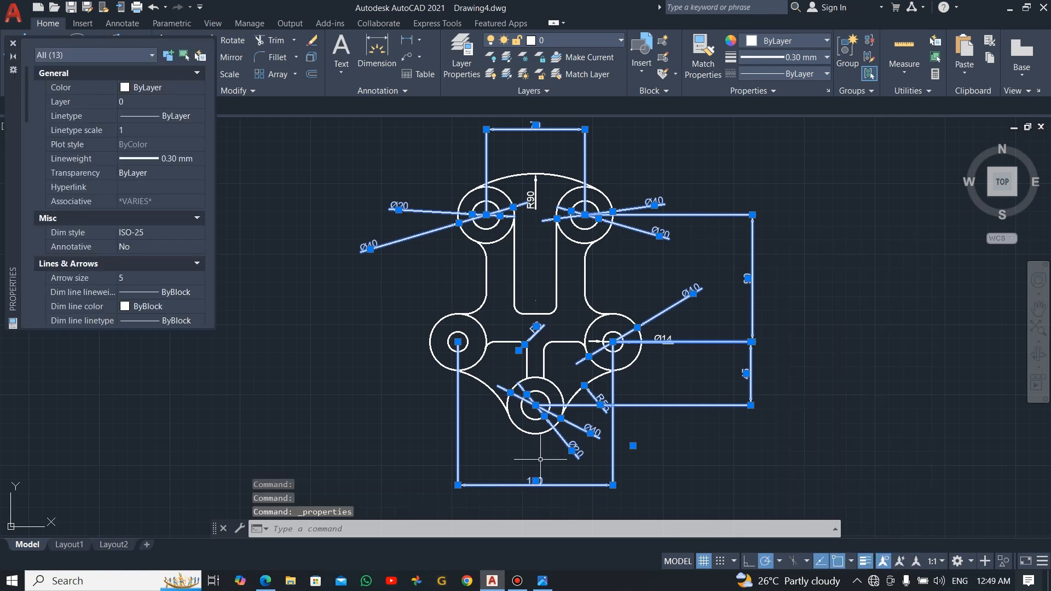
left_click(180, 158)
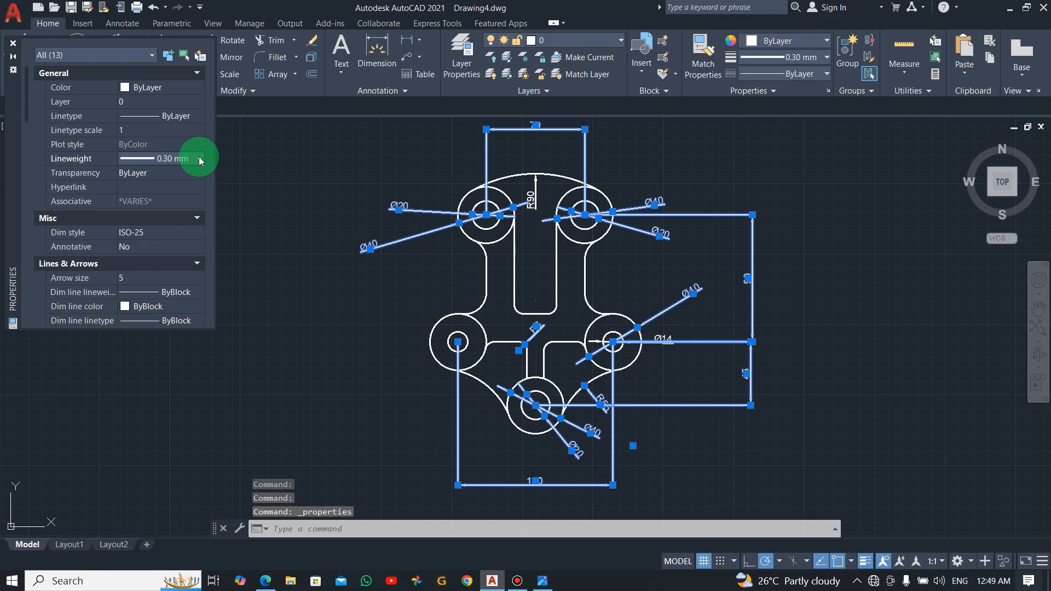
left_click(199, 159)
scroll(183, 188, "up", 4)
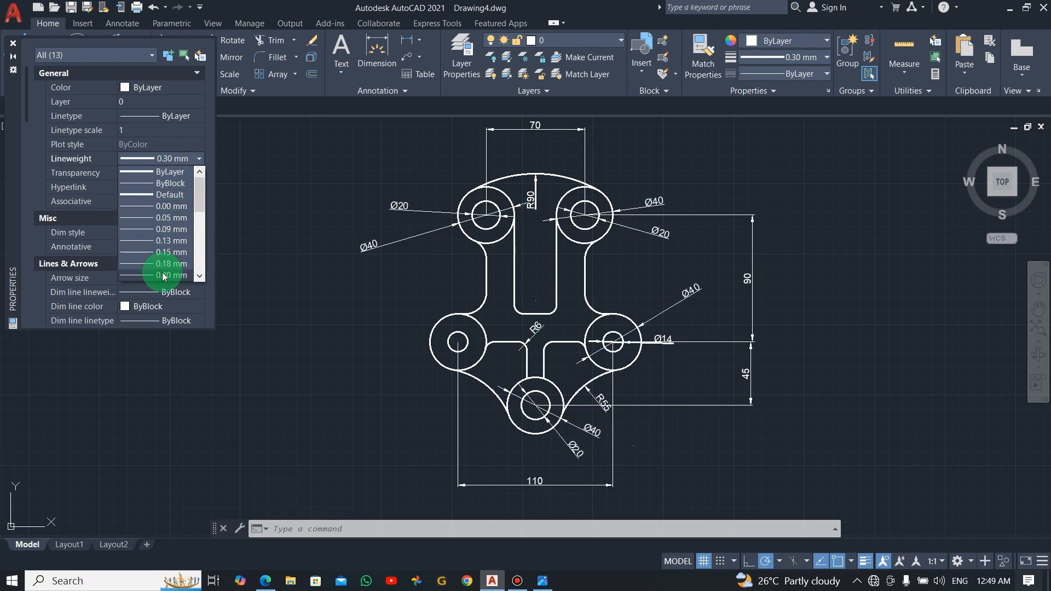
left_click(199, 276)
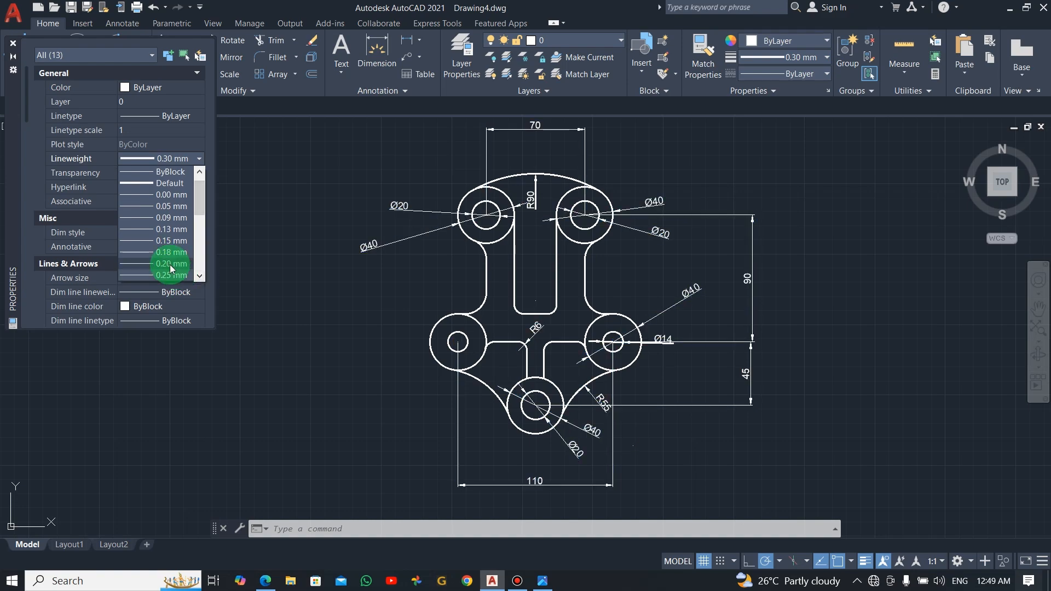
left_click(171, 265)
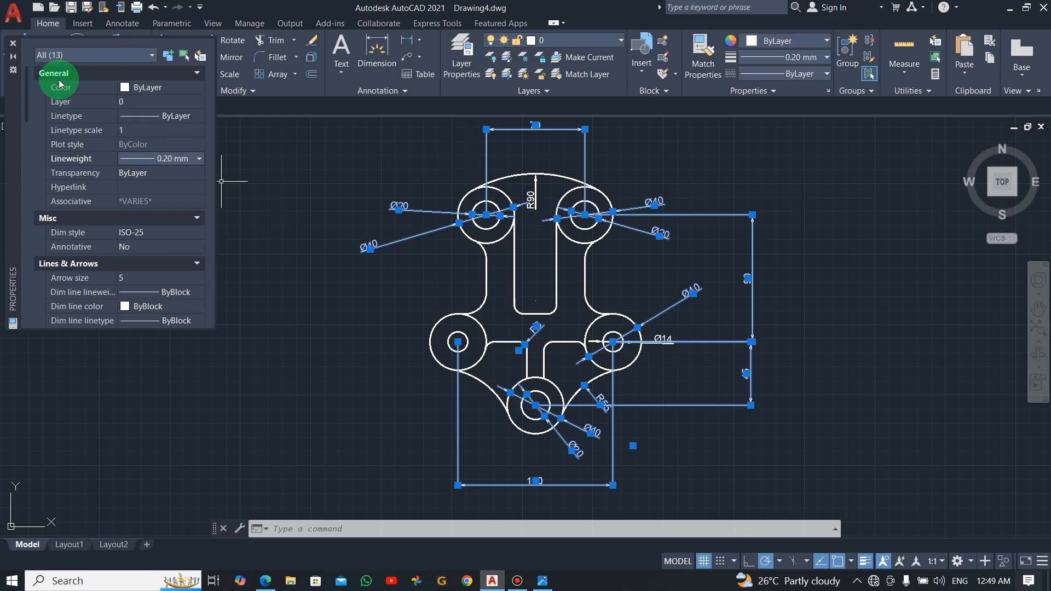
key("Escape")
left_click(12, 43)
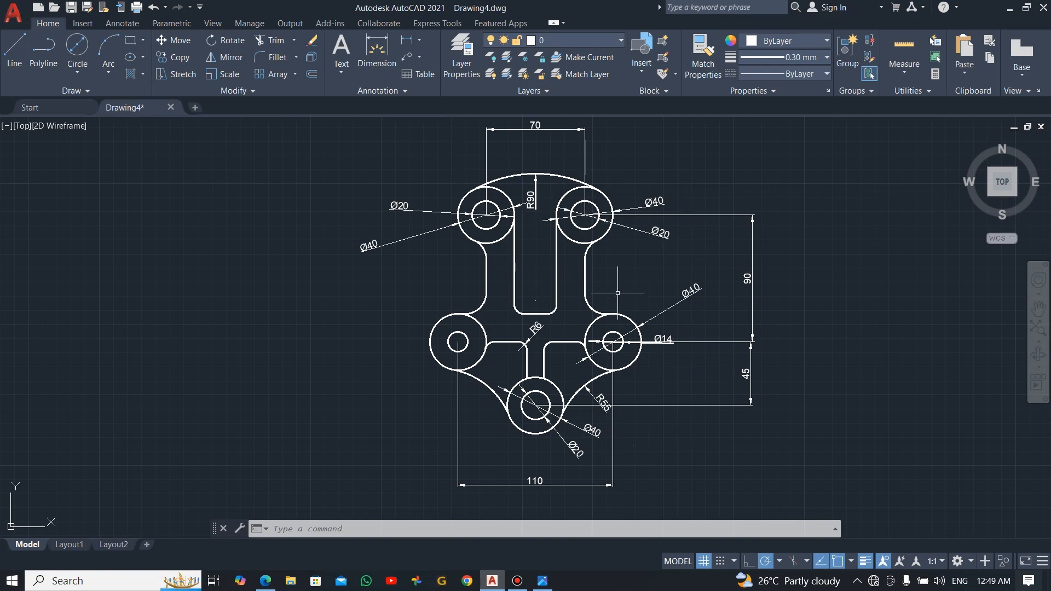
Create a new layer named DIM in the layer manager
mouse_move(658, 276)
middle_mouse_down()
mouse_move(595, 282)
mouse_move(605, 296)
middle_mouse_up()
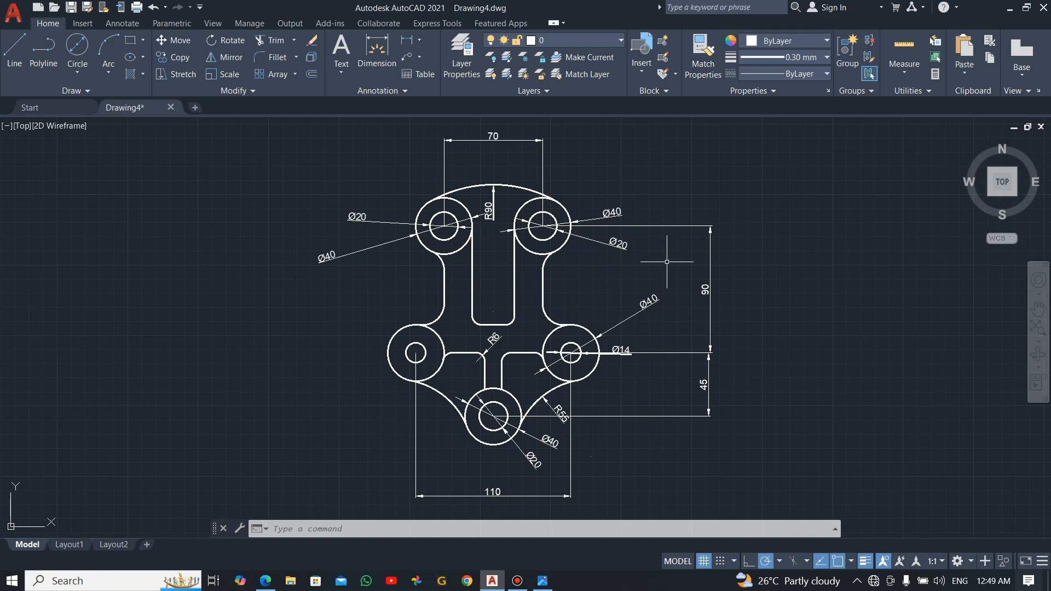
left_click(469, 63)
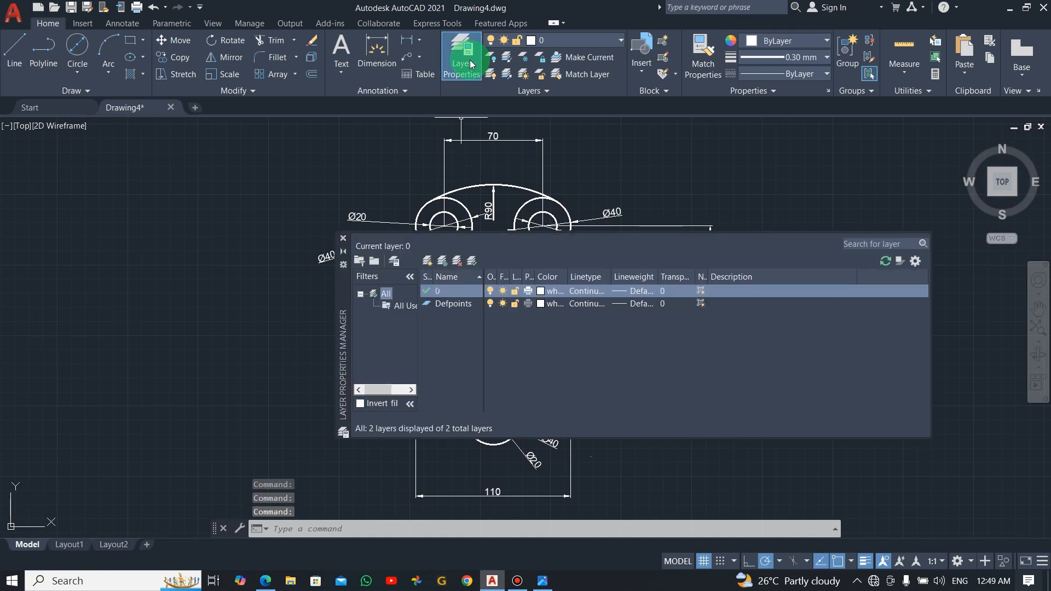
left_click(405, 277)
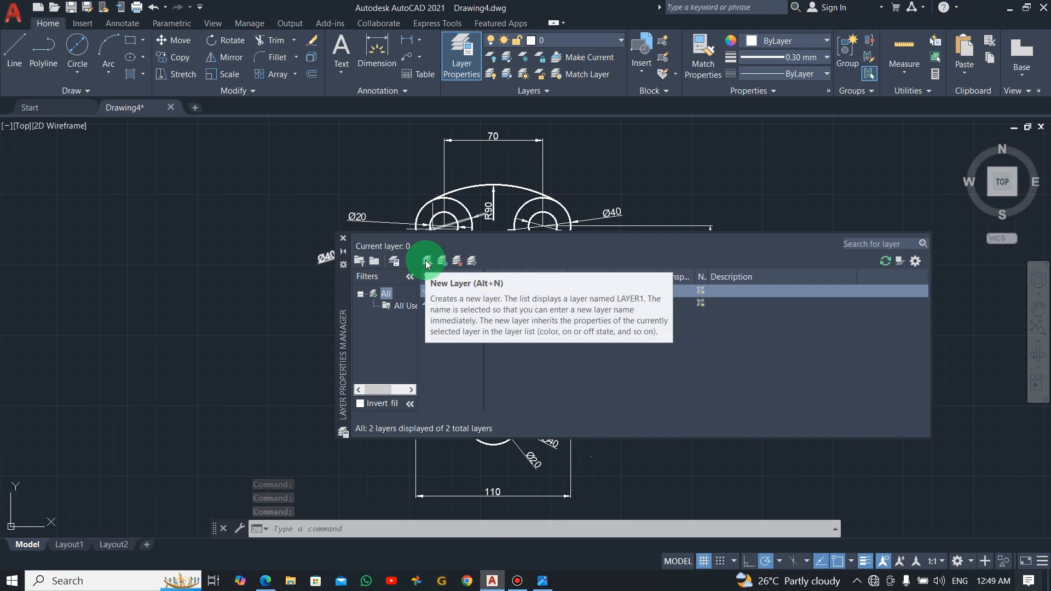
left_click(428, 265)
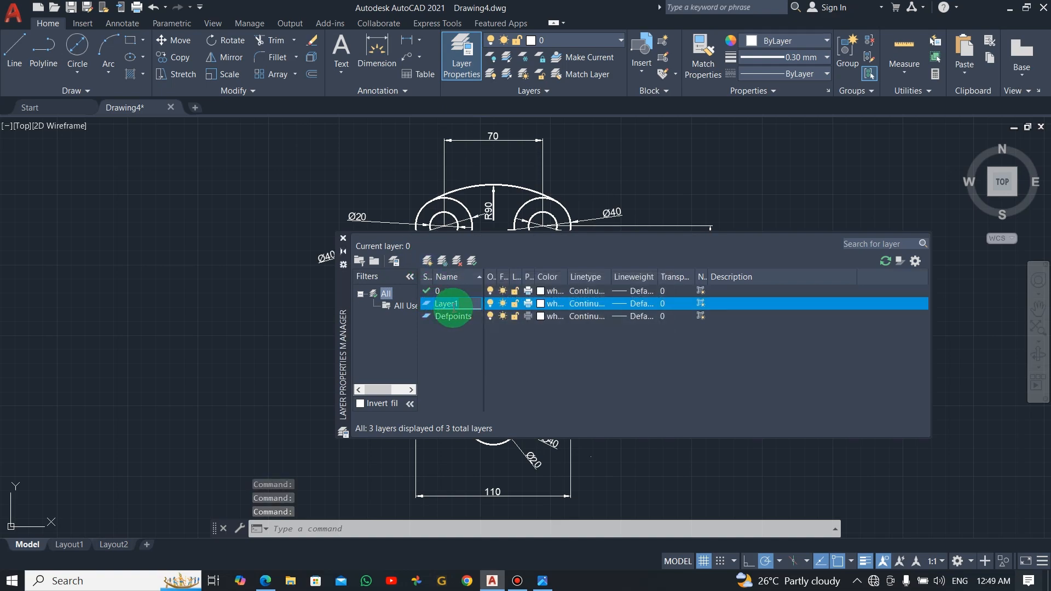
type("DIM")
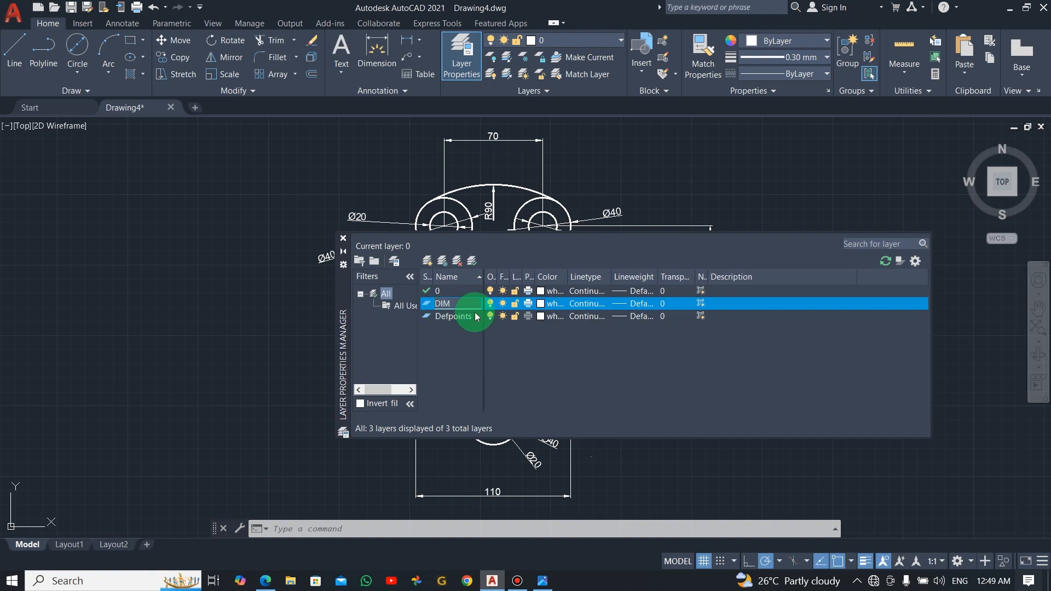
Set the DIM layer's color to red, index color 10, and close the layer manager
left_click(540, 305)
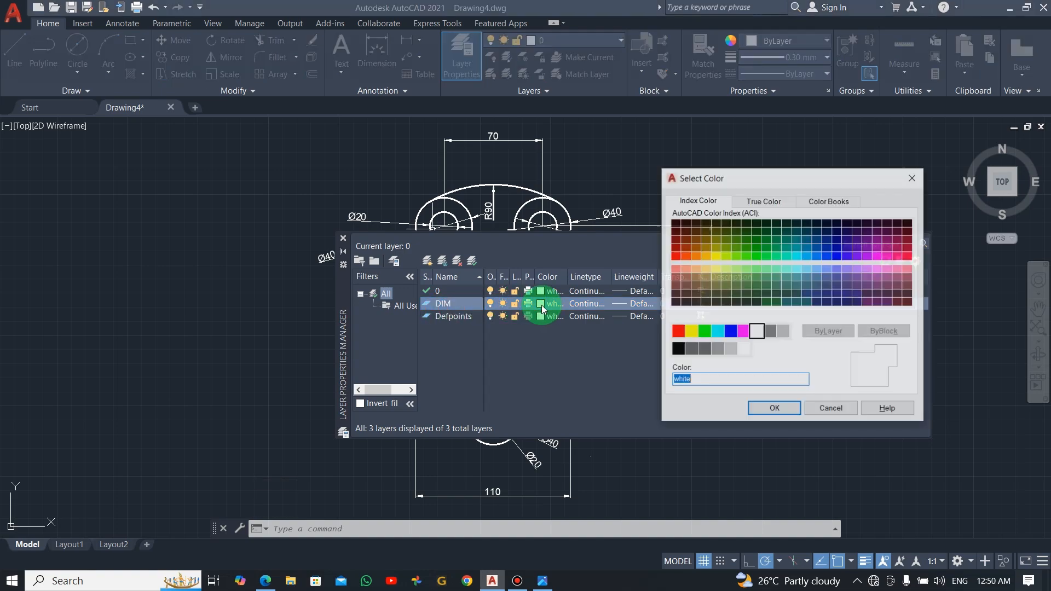
left_click(675, 258)
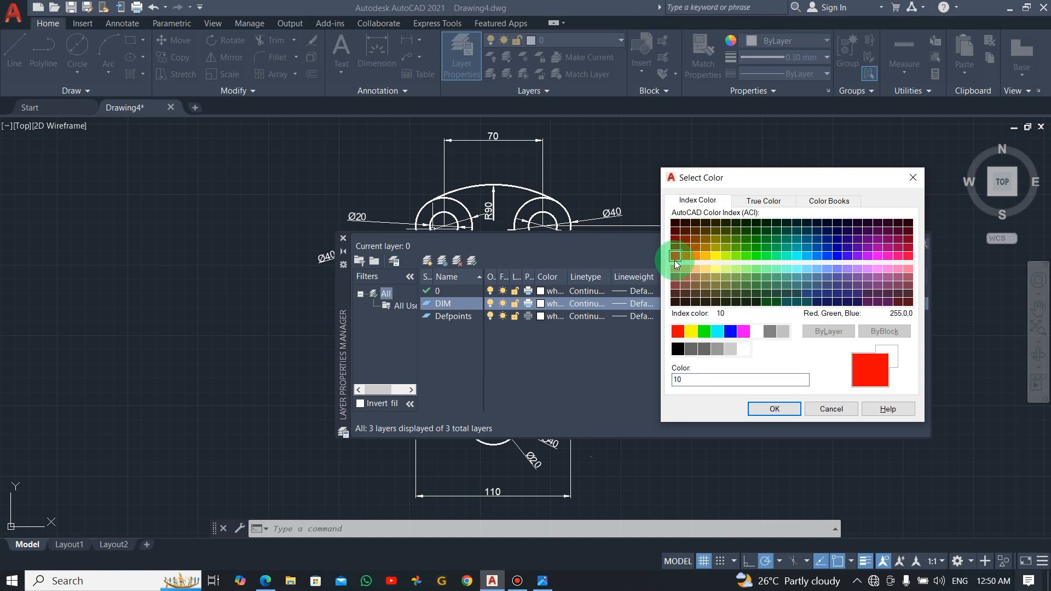
left_click(775, 409)
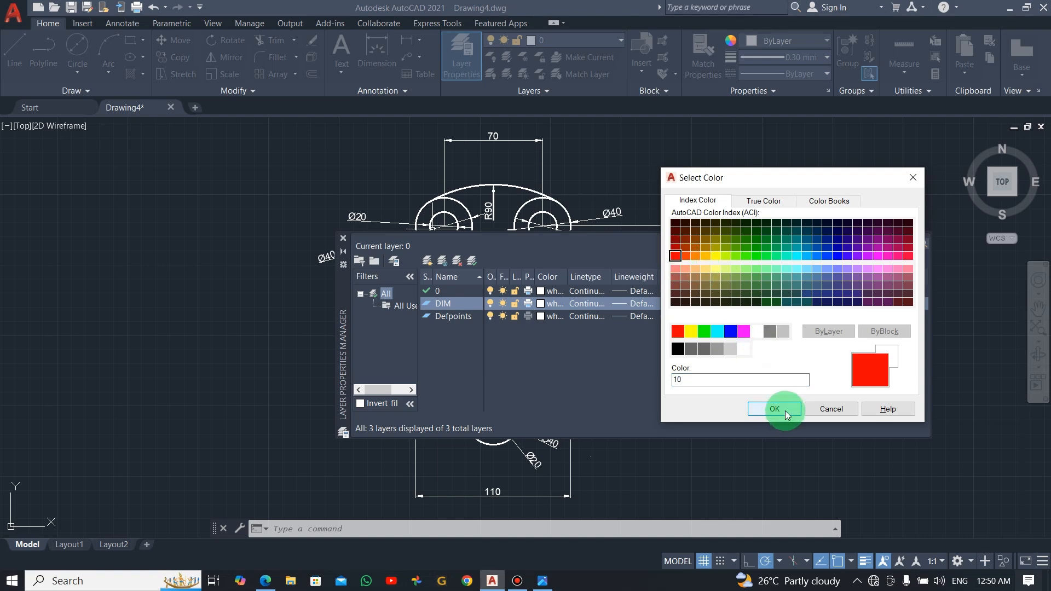
left_click(819, 249)
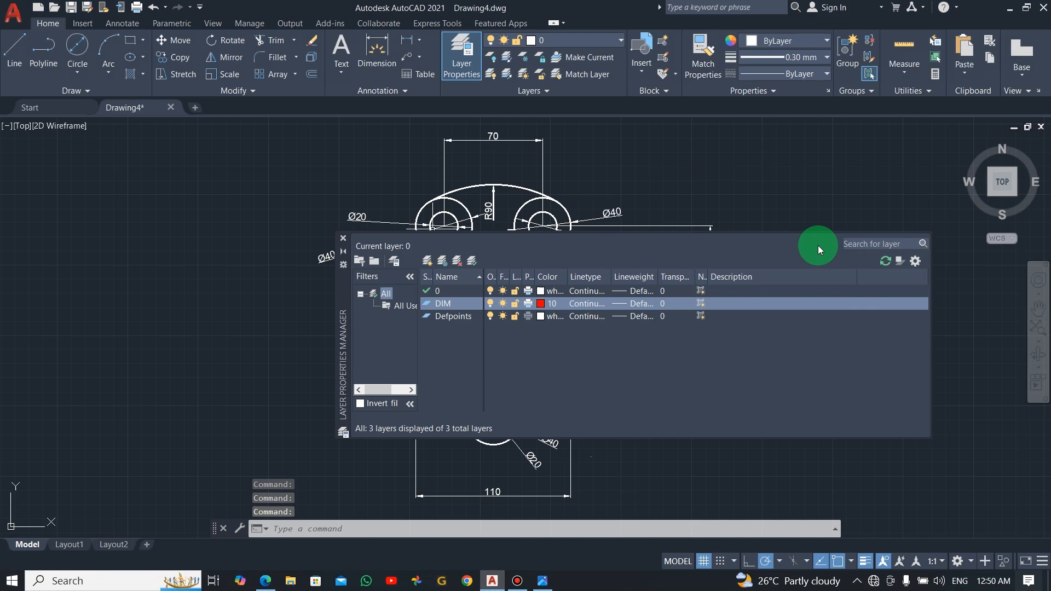
left_click(343, 238)
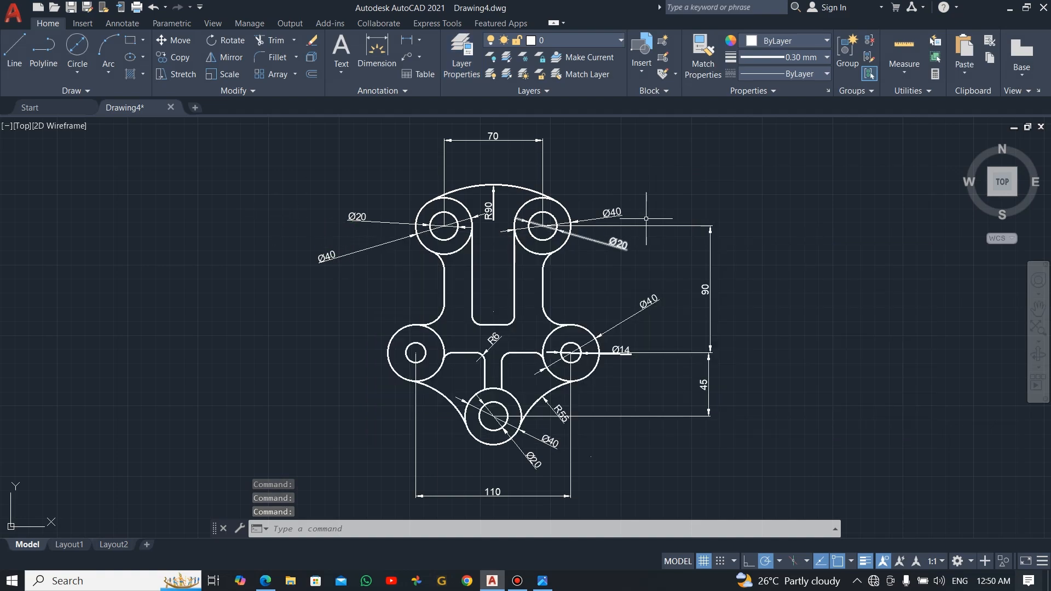
Move all dimensions except the R90 top arc and the middle-right hole's Ø14 to the DIM layer
left_click(714, 161)
left_click(598, 255)
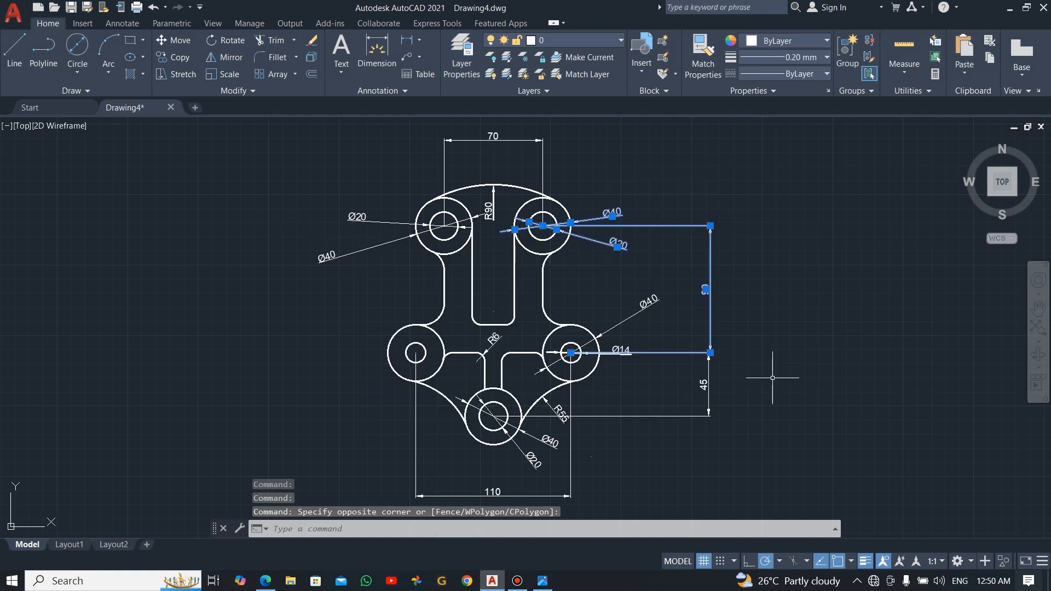
left_click(706, 386)
left_click(651, 431)
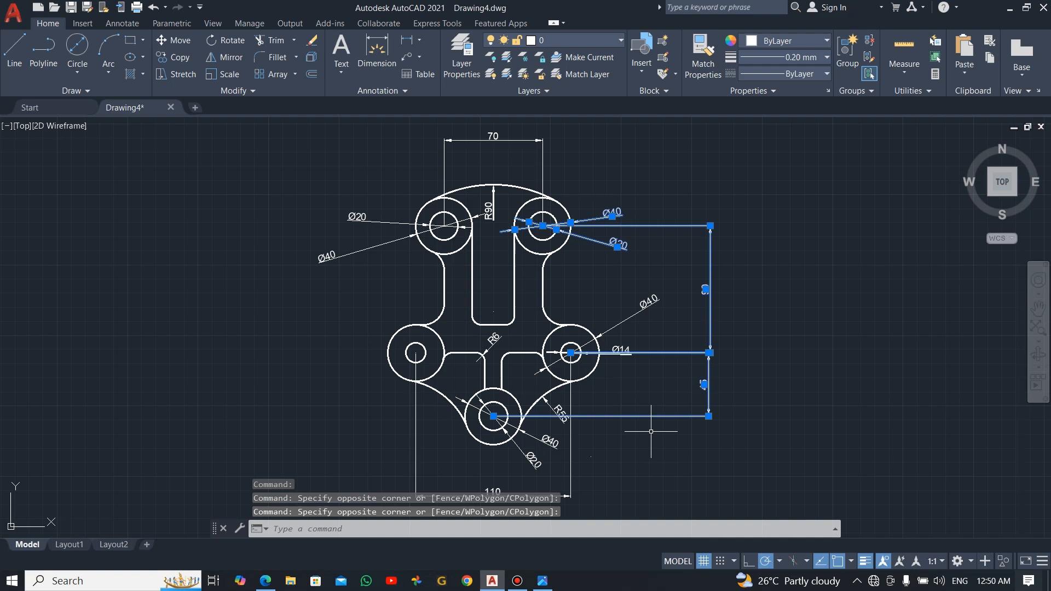
left_click(619, 453)
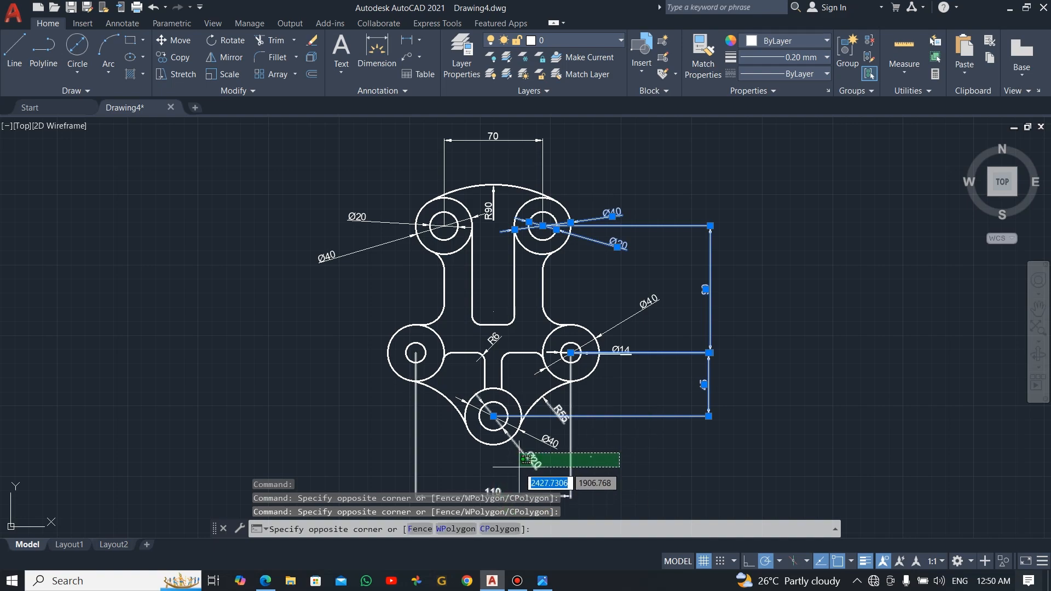
left_click(526, 459)
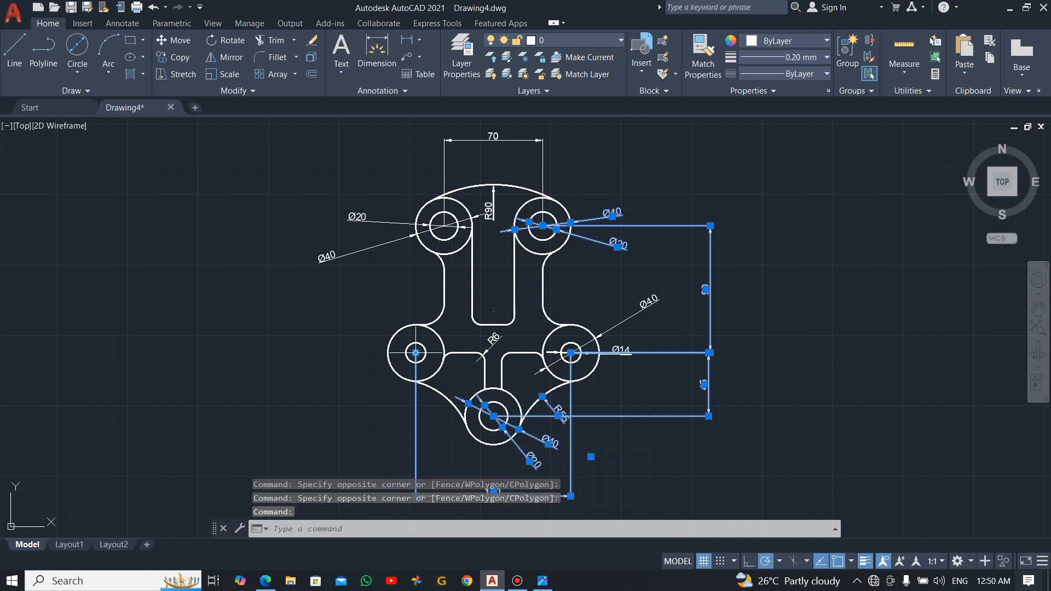
left_click(366, 187)
left_click(307, 277)
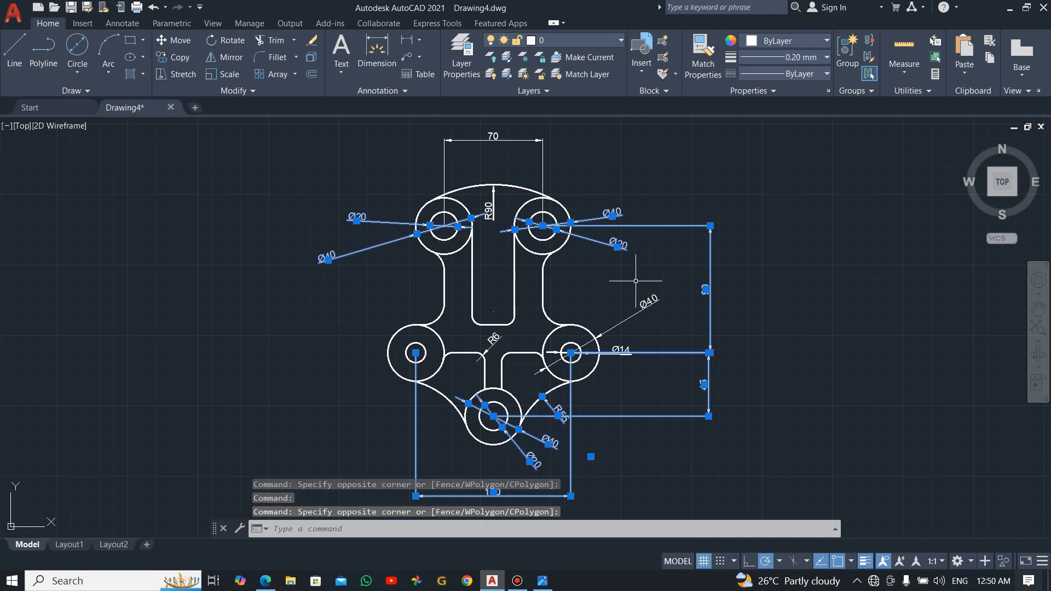
left_click(541, 151)
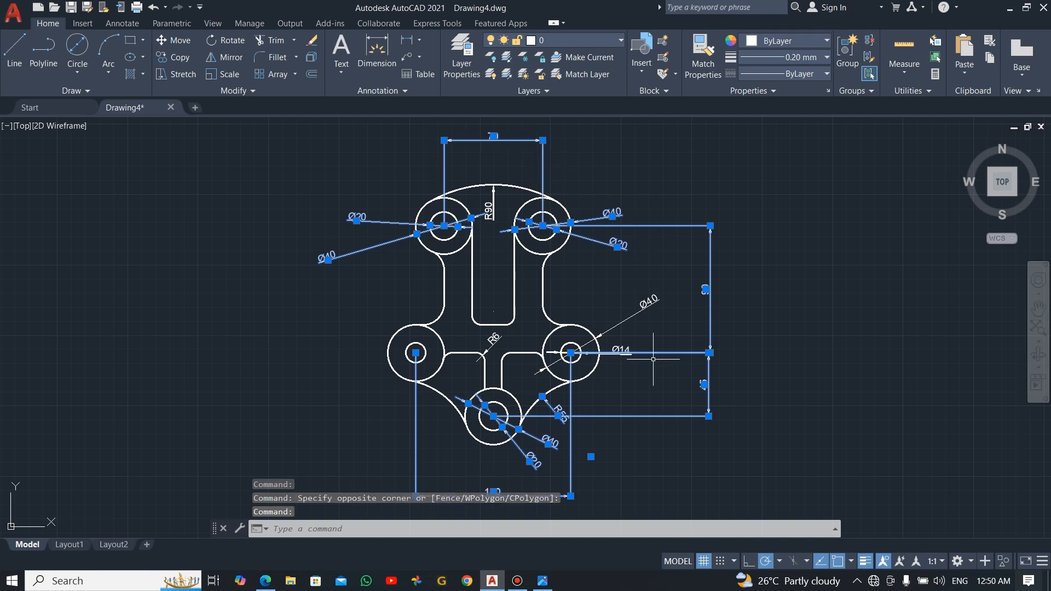
left_click(650, 303)
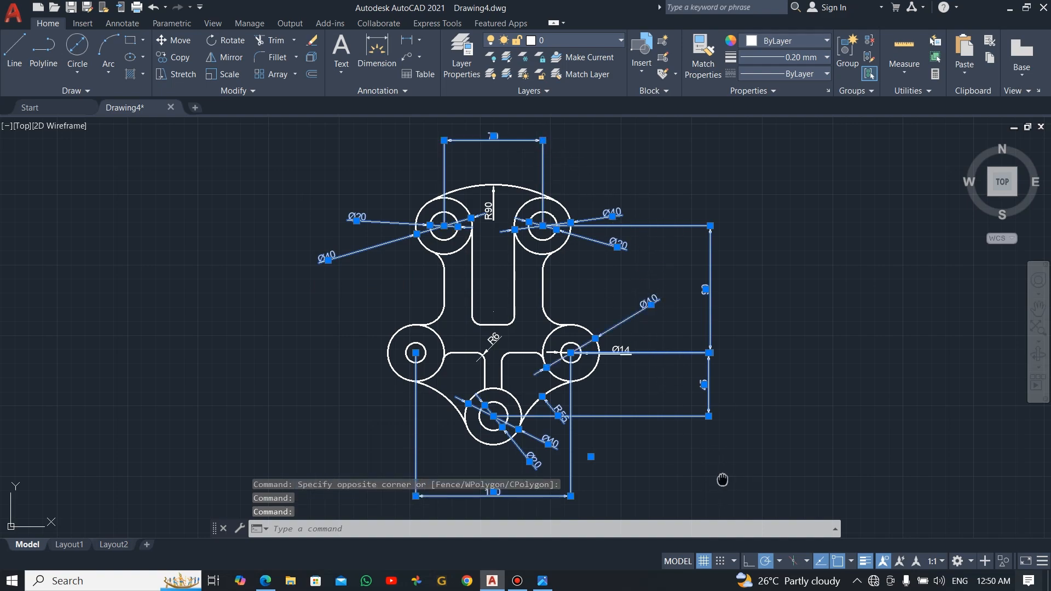
middle_click_drag(723, 480, 715, 456)
left_click(494, 320)
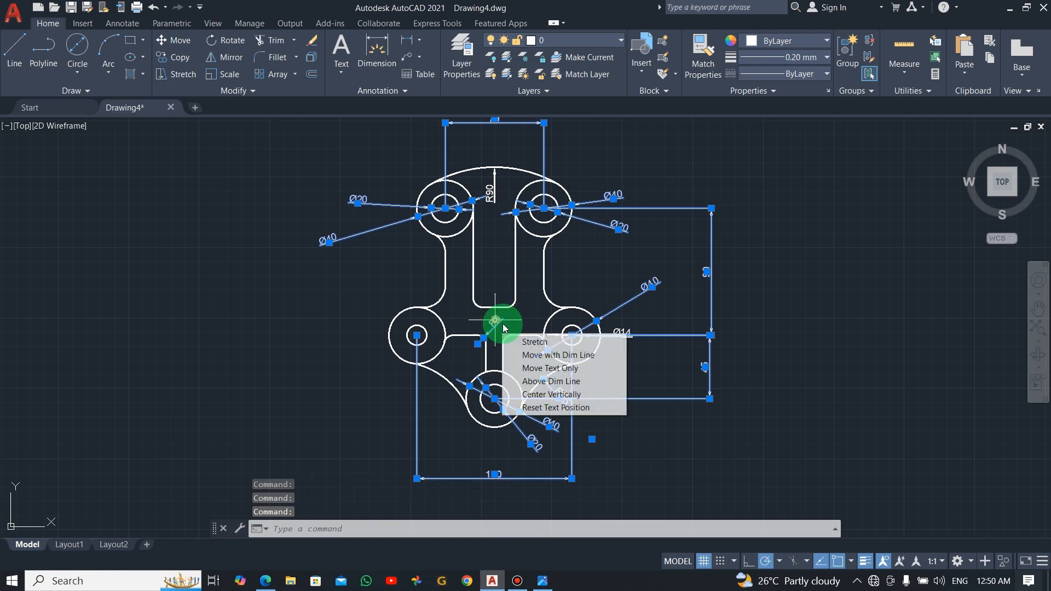
left_click(620, 40)
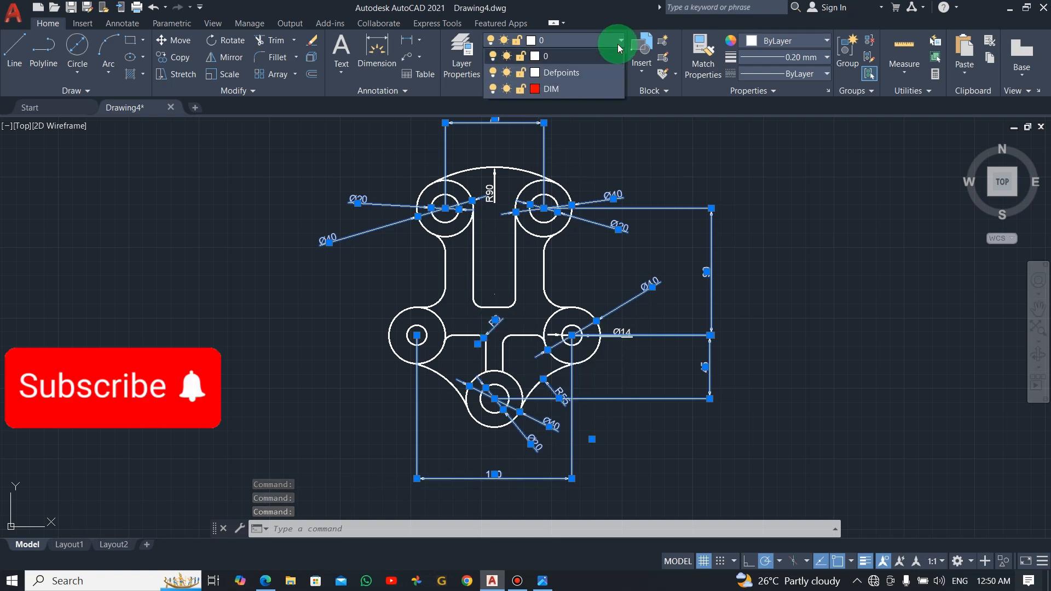
left_click(549, 89)
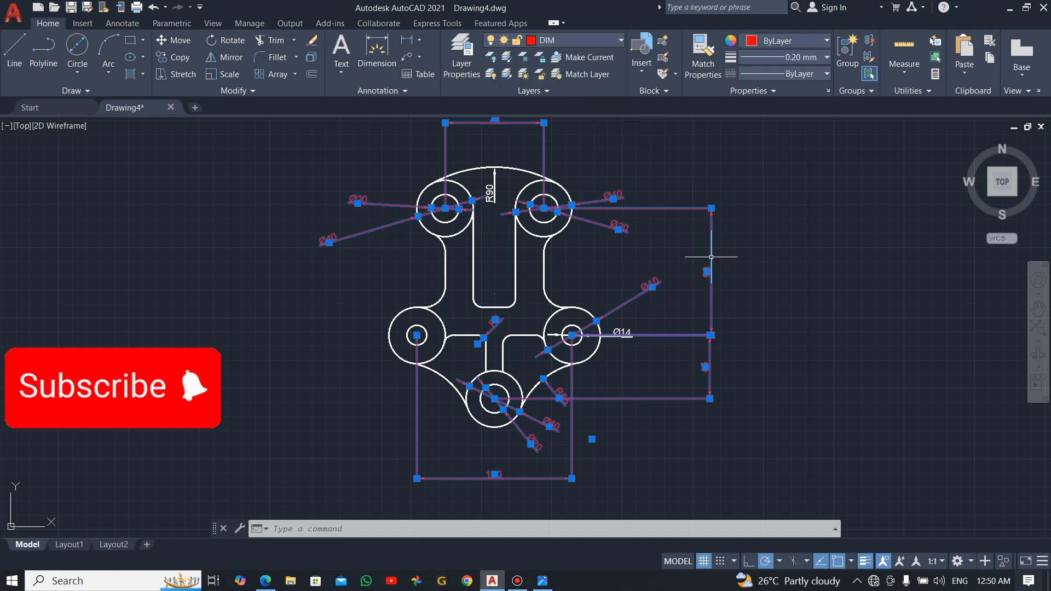
key("Escape")
middle_click_drag(757, 252, 777, 272)
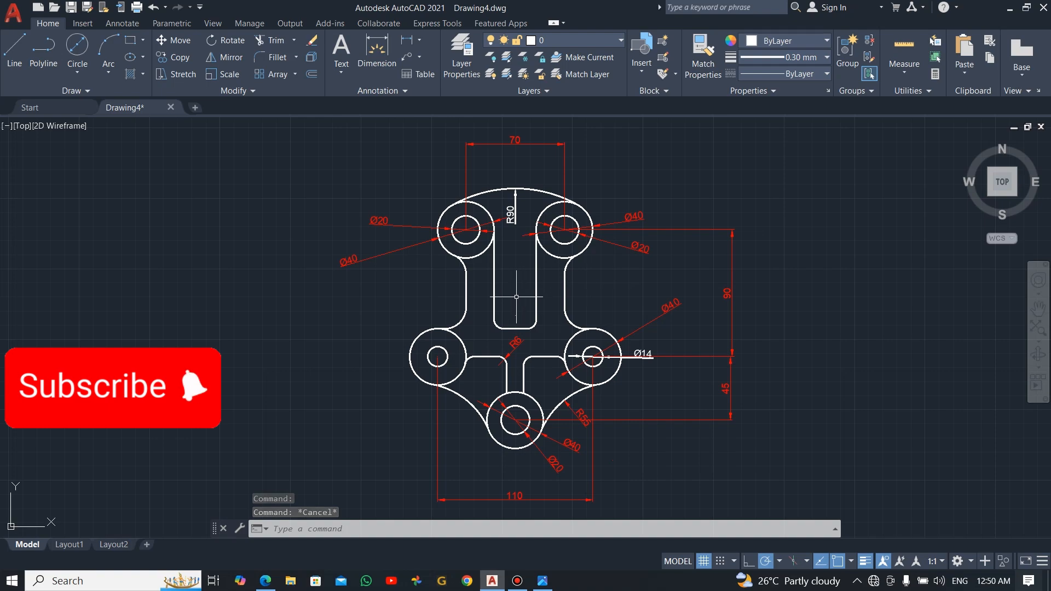
Move the top arc's R90 radius dimension to the DIM layer
middle_click_drag(516, 297, 521, 294)
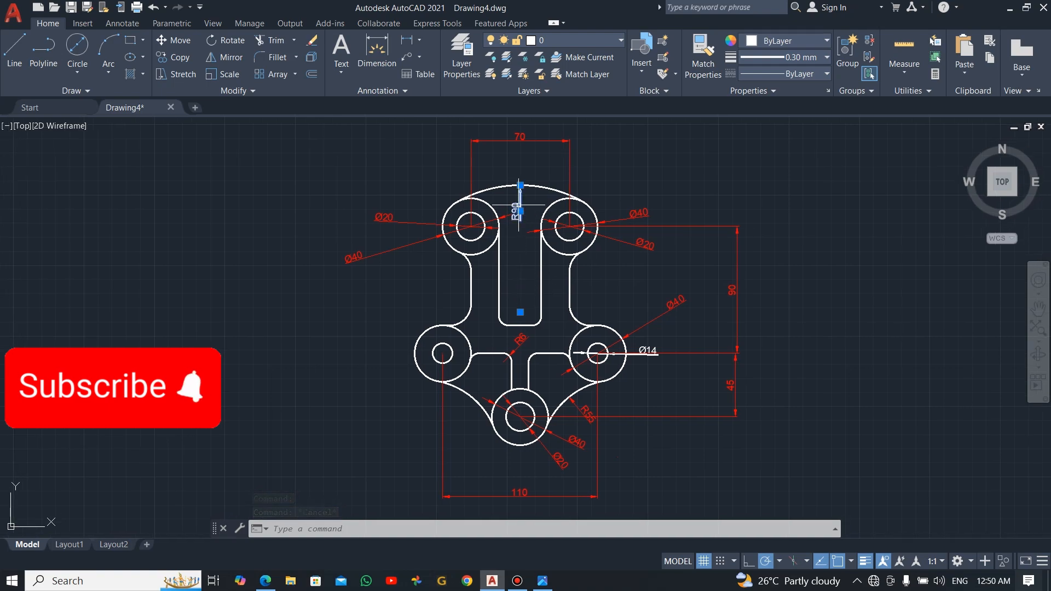
left_click(617, 42)
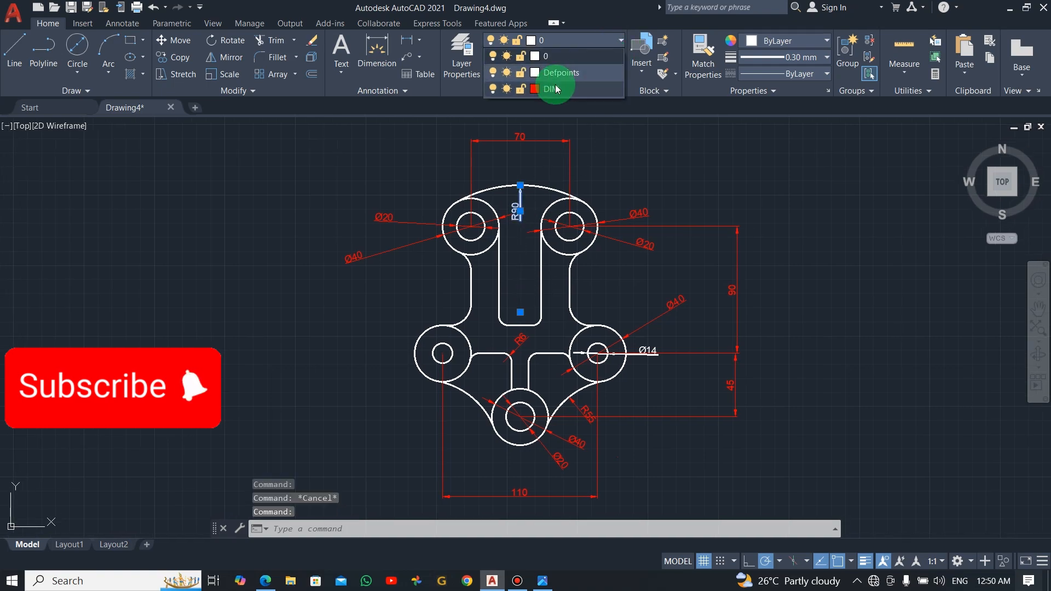
left_click(556, 89)
key("Escape")
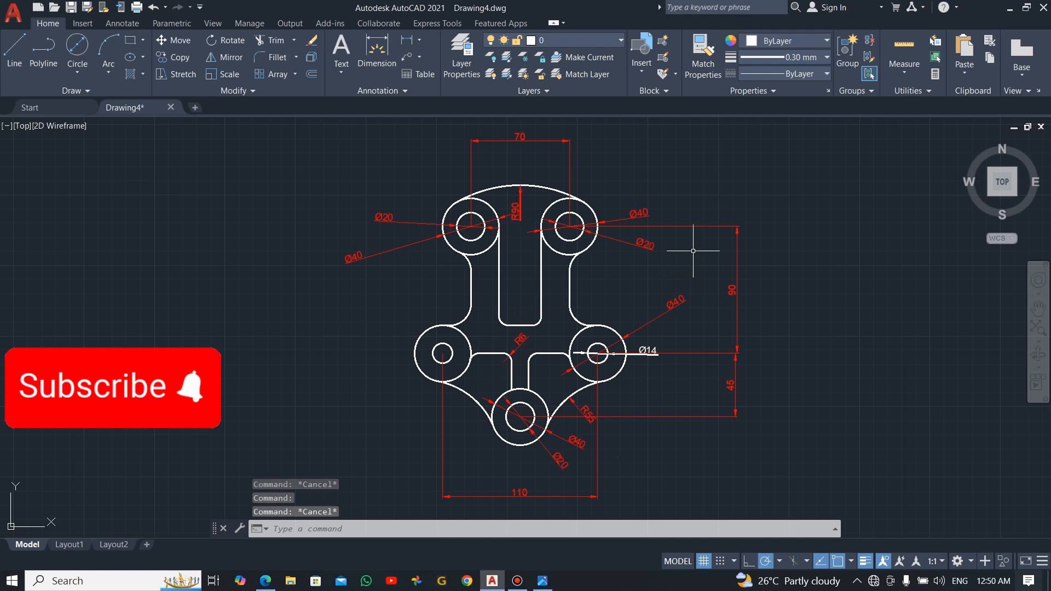
Move the middle-right hole's Ø14 diameter dimension to the DIM layer
middle_click(507, 275)
middle_click(506, 274)
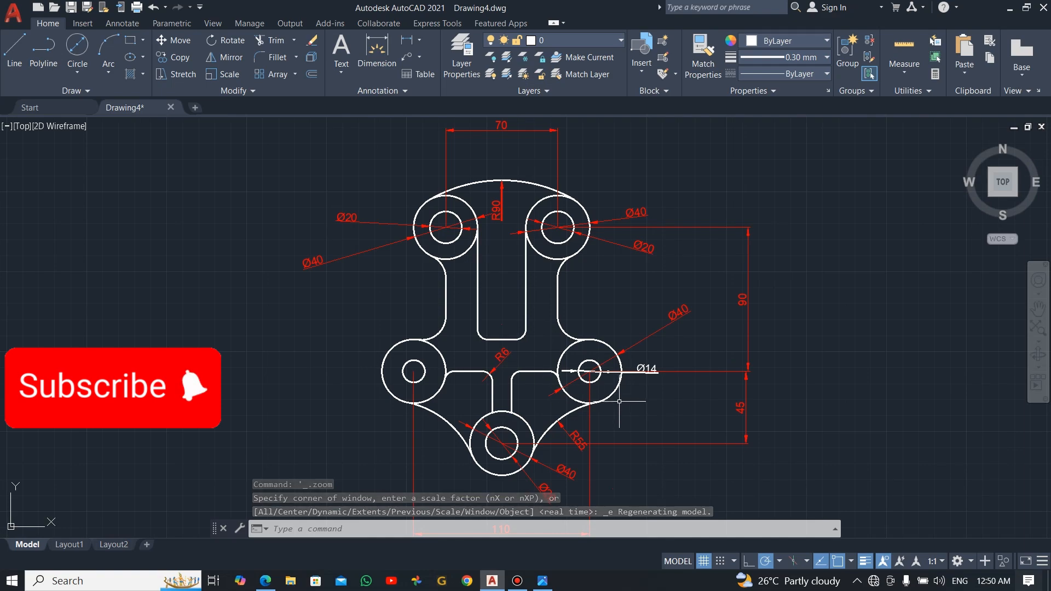
left_click(648, 371)
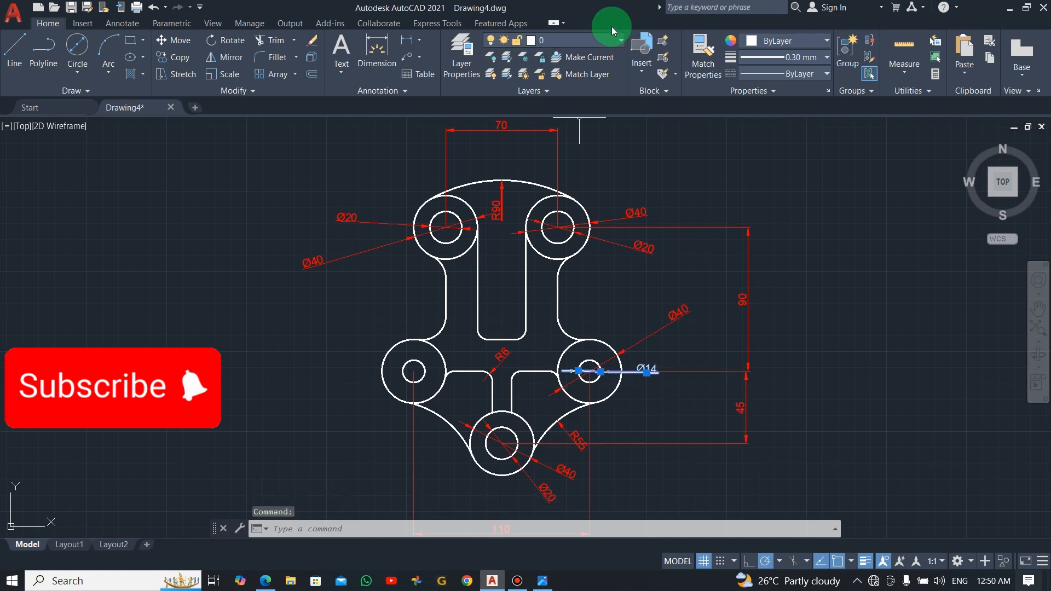